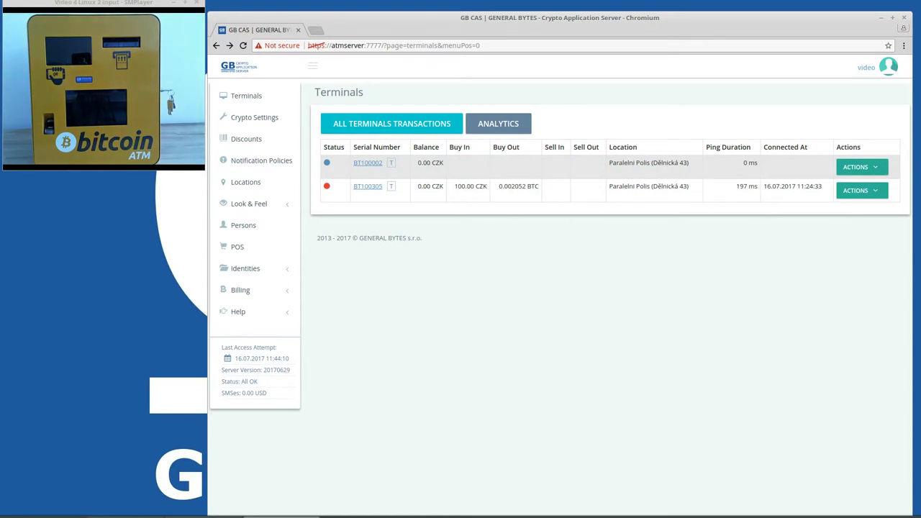
Step: Switch the SMPlayer webcam video of the ATM to full screen
key("f")
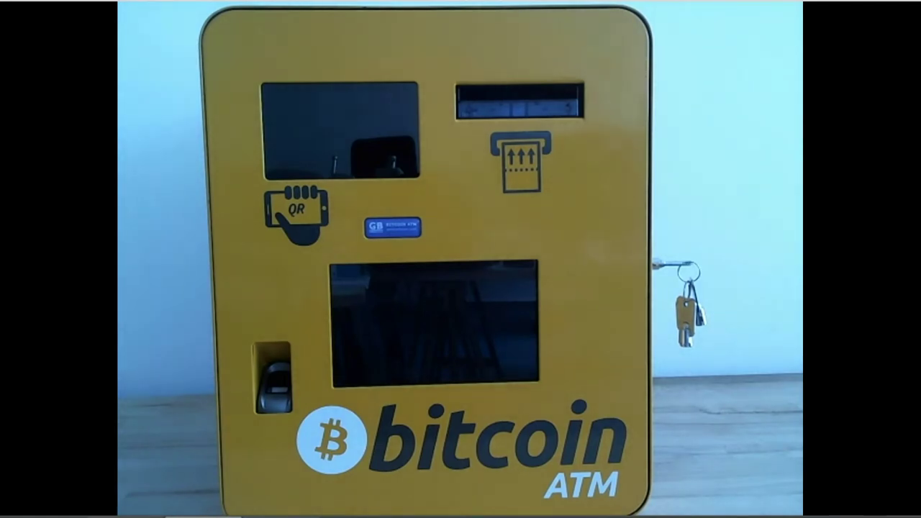
Step: Shrink the webcam video back to its small window beside GB CAS
key("f")
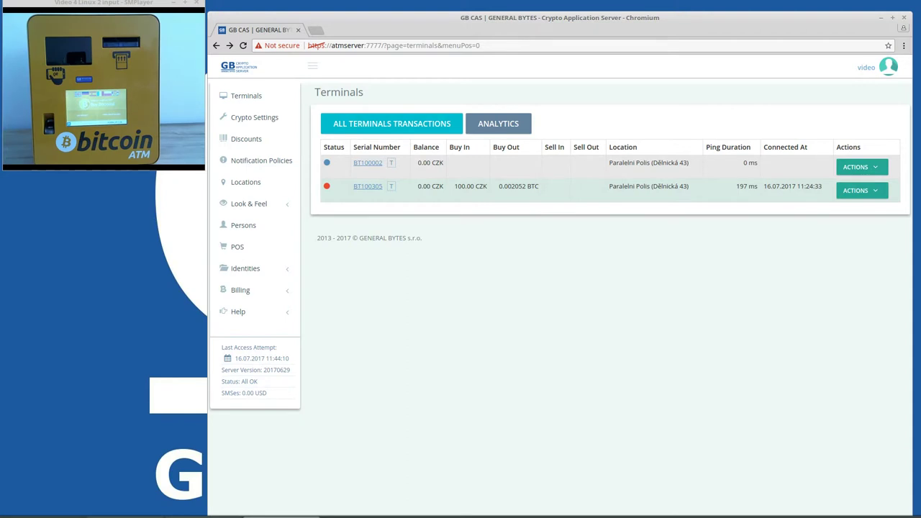
Step: Reload the Terminals page so BT100305 appears online with a 151 ms ping
right_click(513, 165)
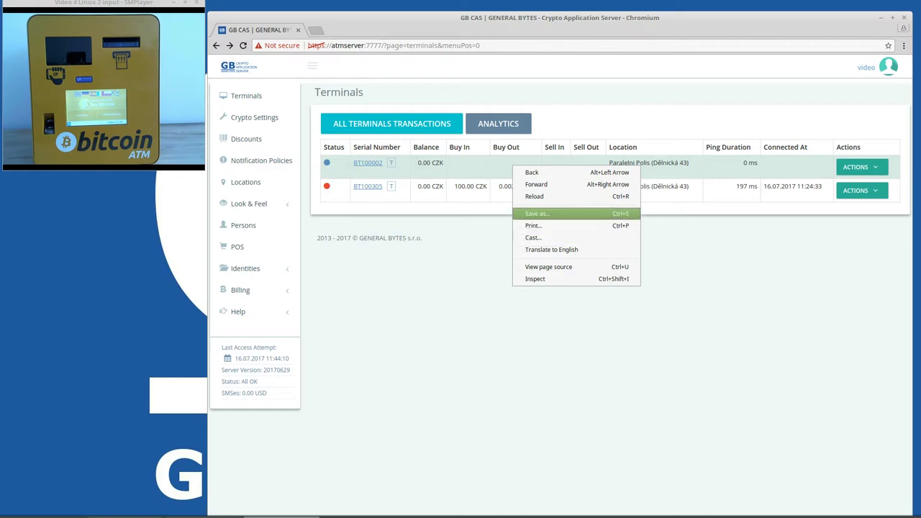
key("Up")
key("Return")
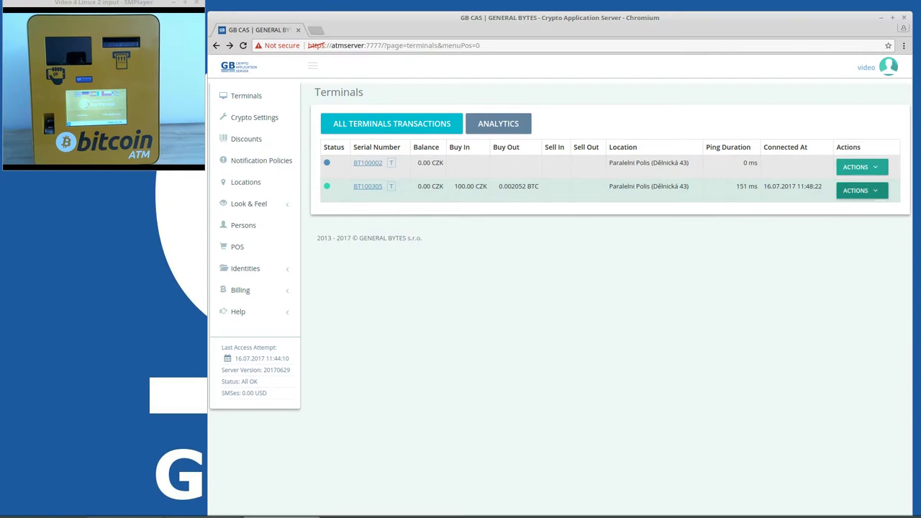
Step: Upgrade BT100305 from software version 20170126 to 20170609 via its Upgrade Terminal action
left_click(861, 189)
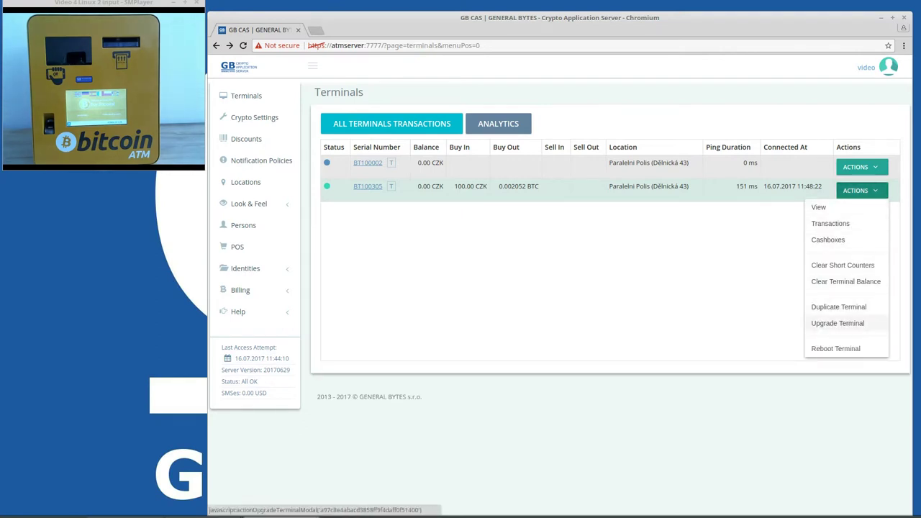
left_click(838, 323)
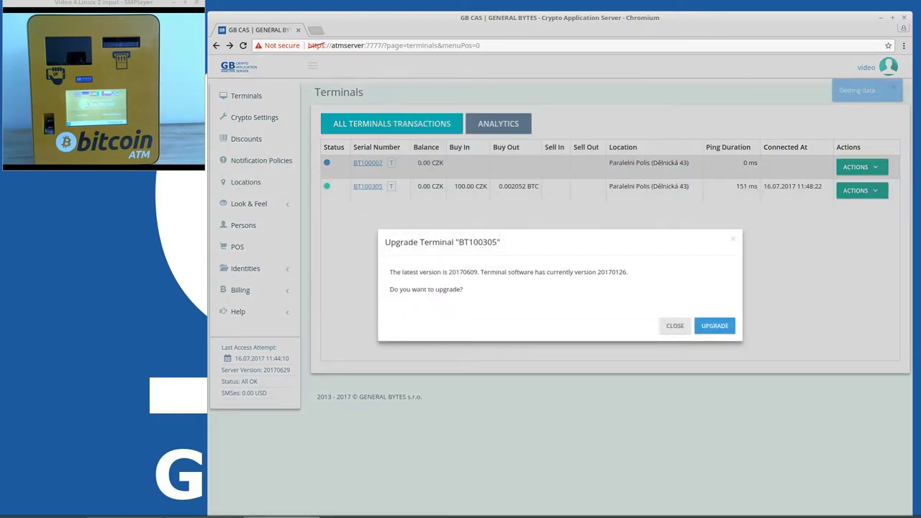
left_click_drag(451, 271, 475, 272)
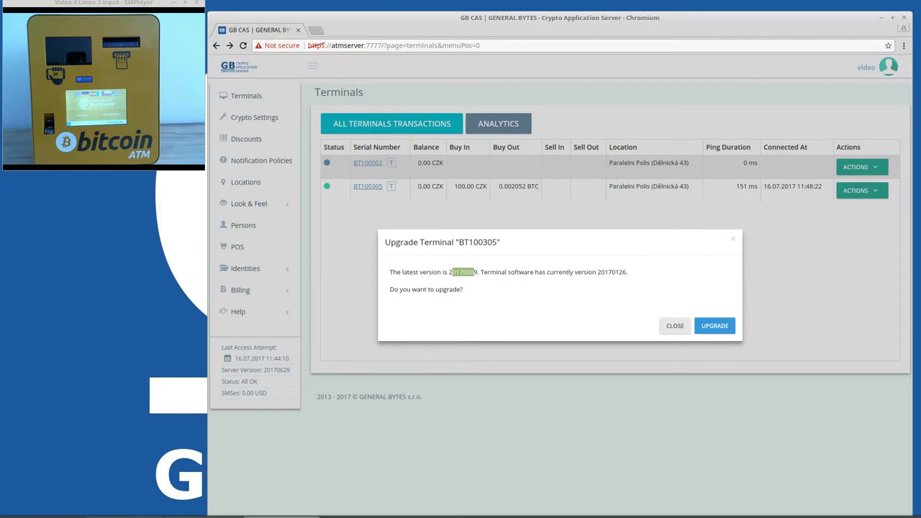
double_click(611, 272)
left_click(714, 325)
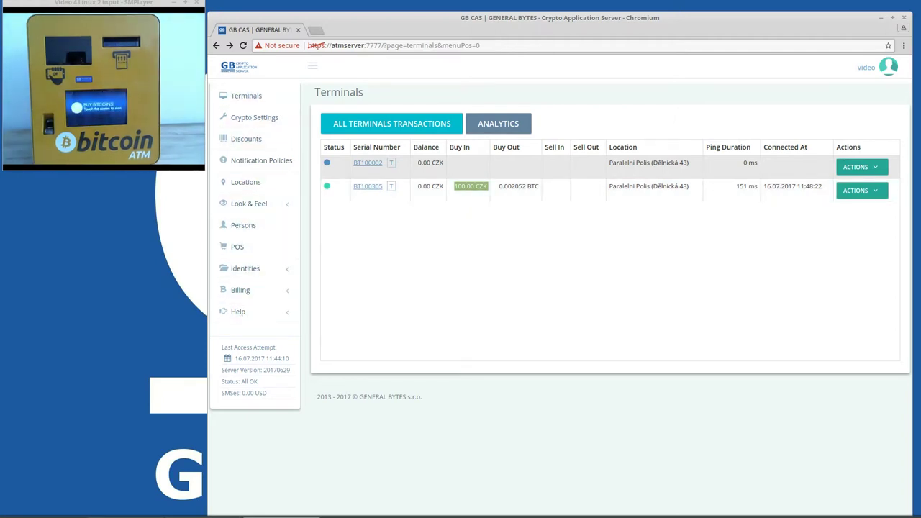
Step: Glance at the webcam, then reload the Terminals page to see BT100305 reconnected
key("alt+Tab")
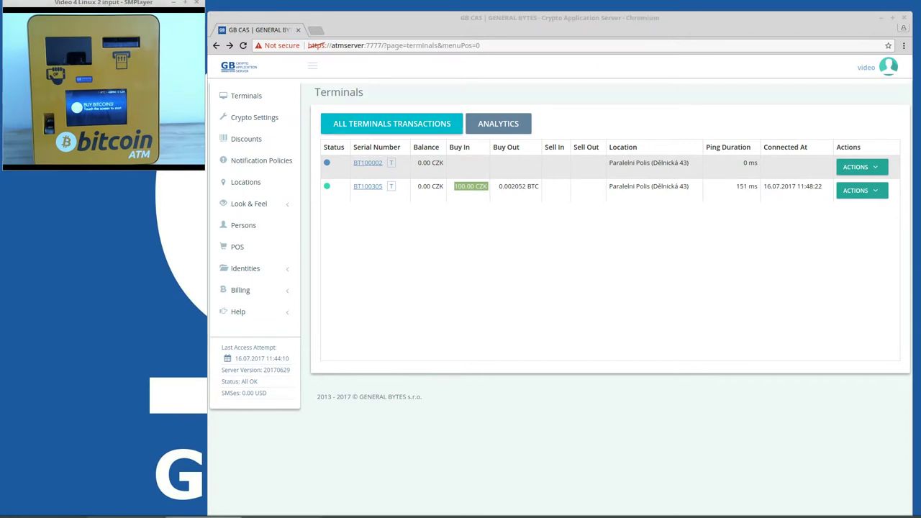
key("alt+Tab")
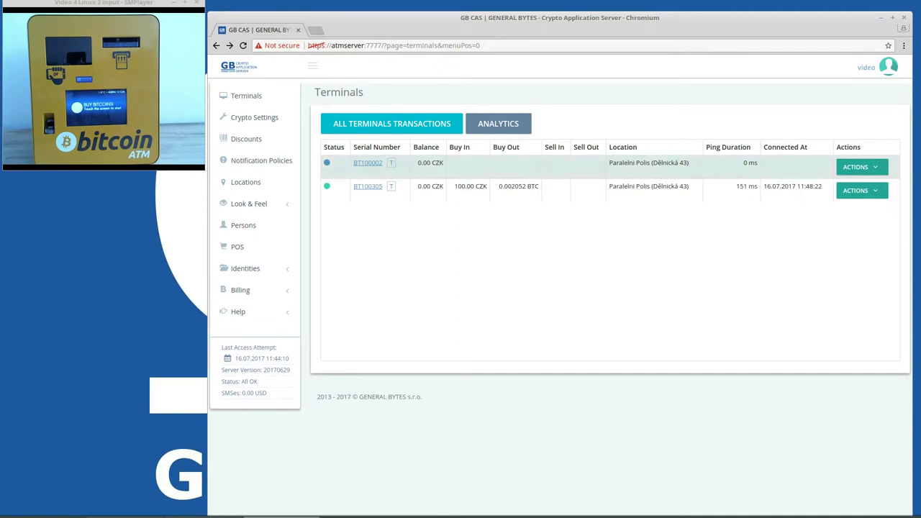
right_click(445, 226)
key("Up")
key("Up")
key("Up")
key("Return")
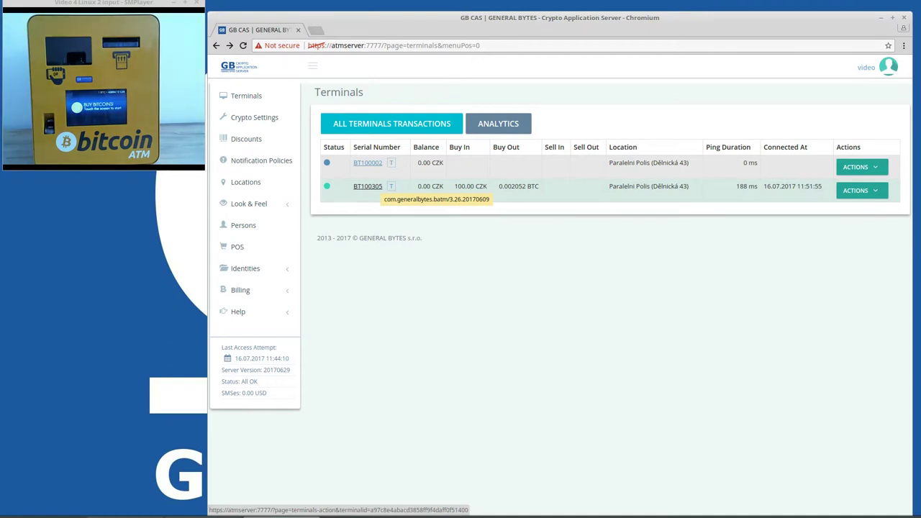
Step: Highlight BT100305's 188 ms ping value in the Ping Duration column
double_click(741, 186)
left_click_drag(736, 186, 758, 186)
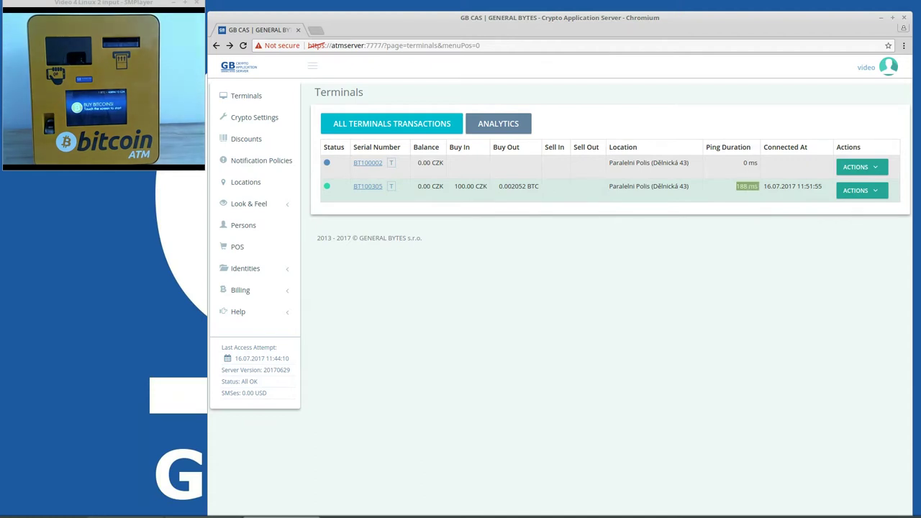
left_click(748, 187)
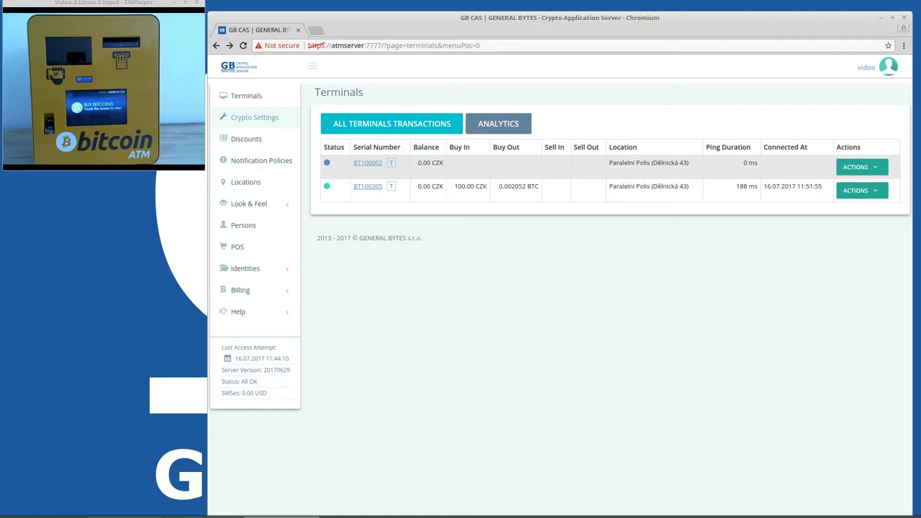
Step: Browse the Crypto Settings and Discounts pages, then go to Notification Policies
left_click(254, 118)
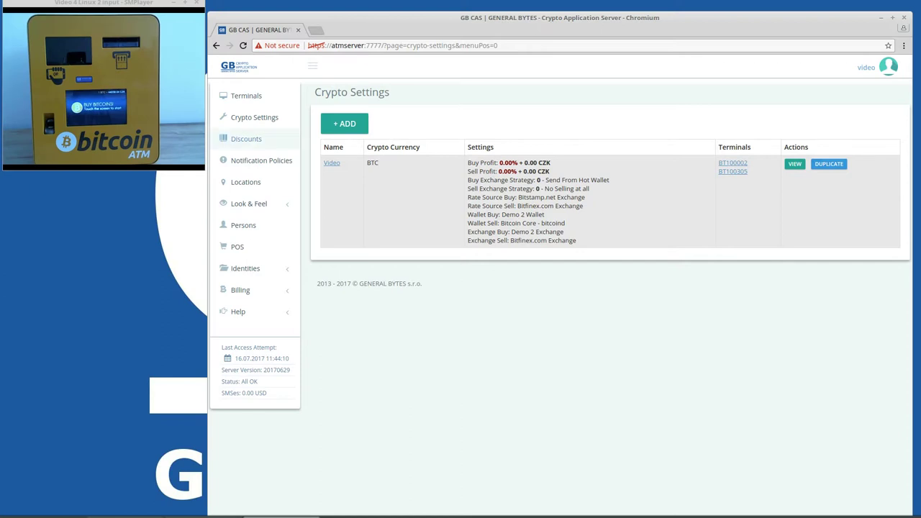
left_click(246, 139)
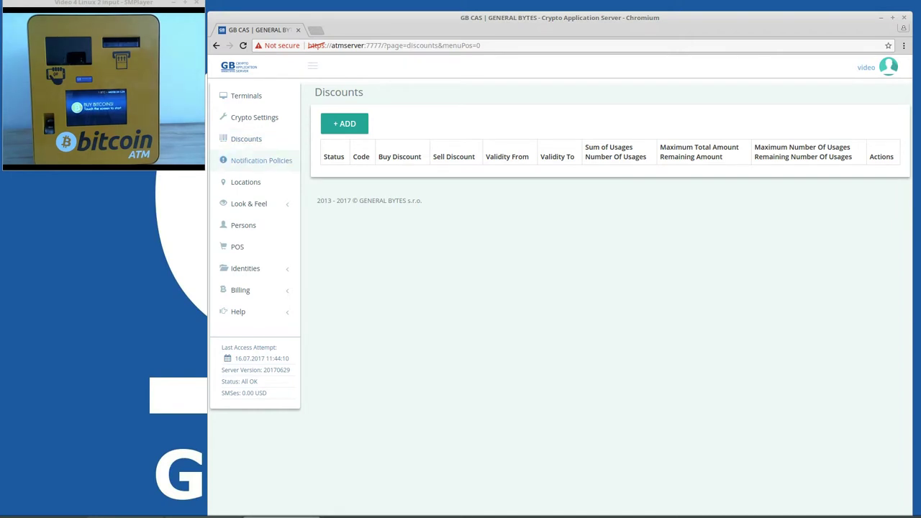
left_click(261, 160)
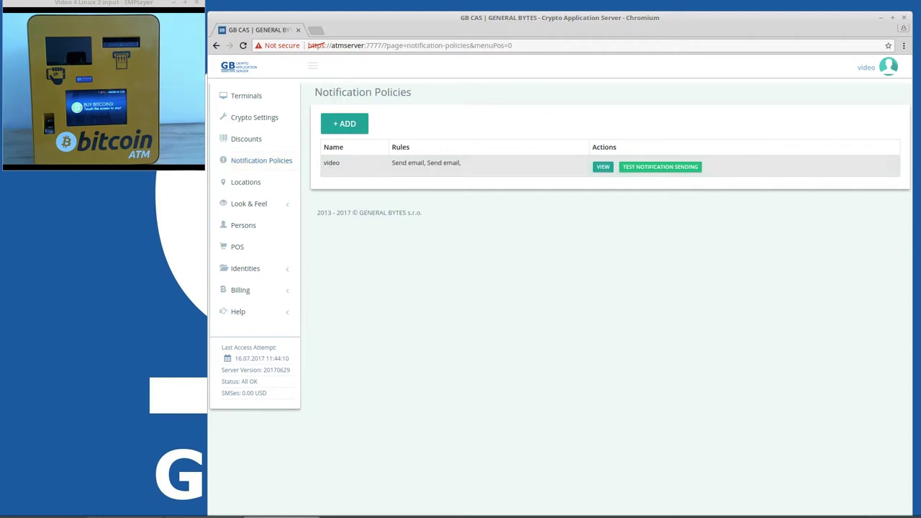
Step: Change the video policy's second rule to Send SMS with a phone number, and save
left_click(603, 166)
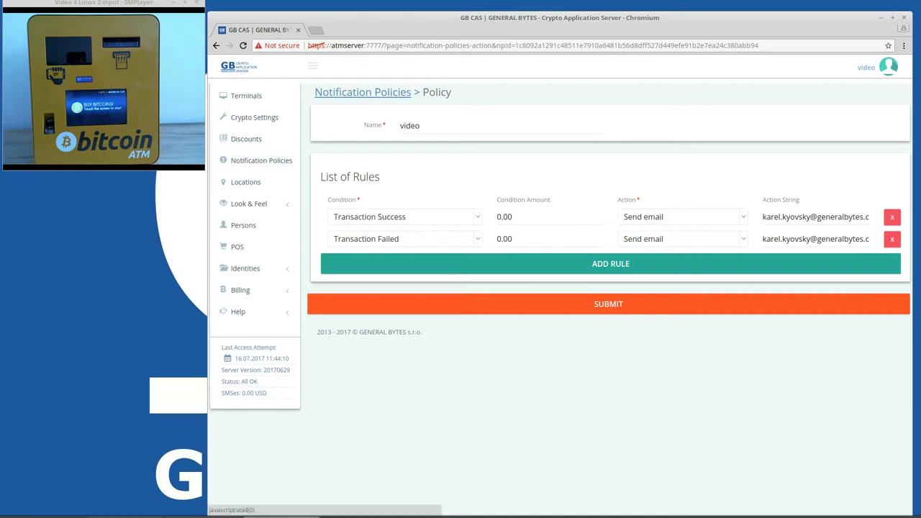
triple_click(794, 217)
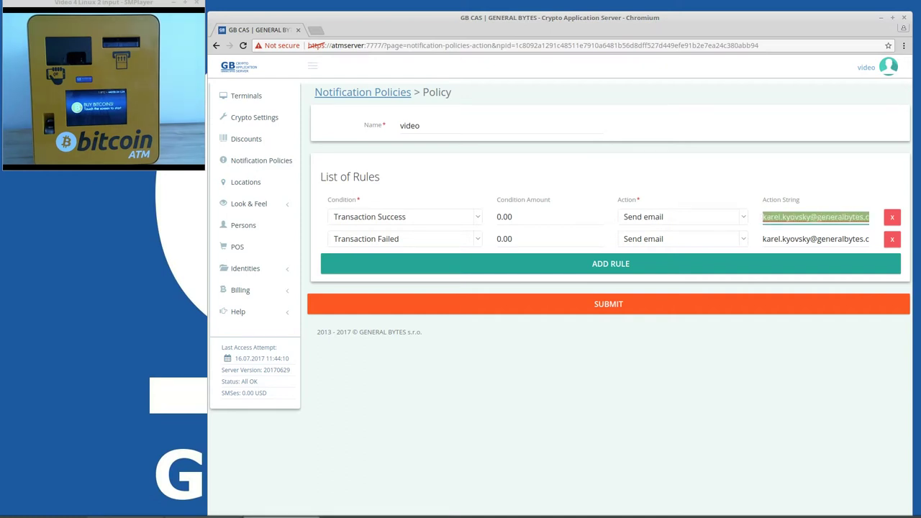
triple_click(794, 239)
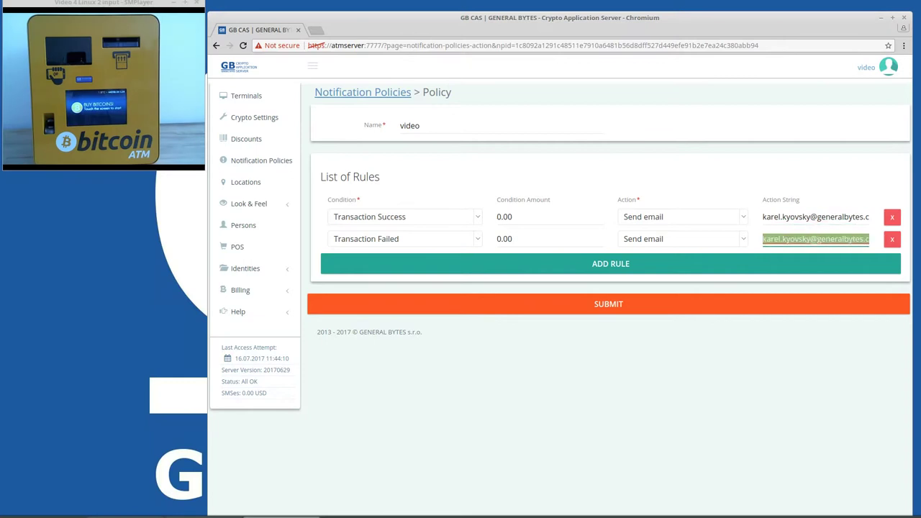
left_click(682, 239)
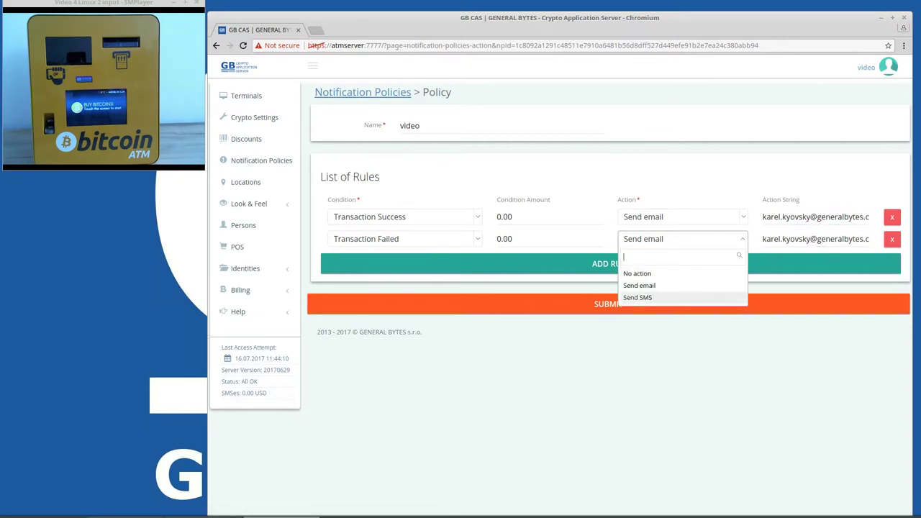
left_click(637, 297)
triple_click(794, 239)
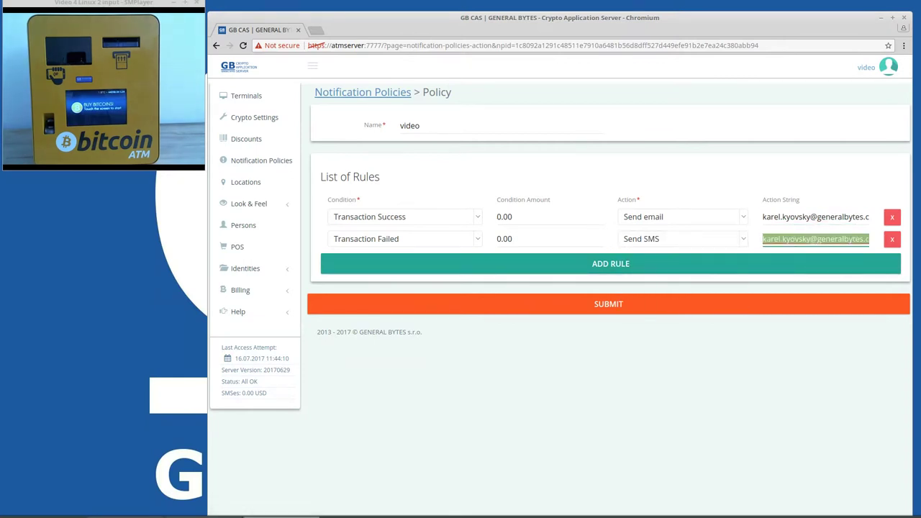
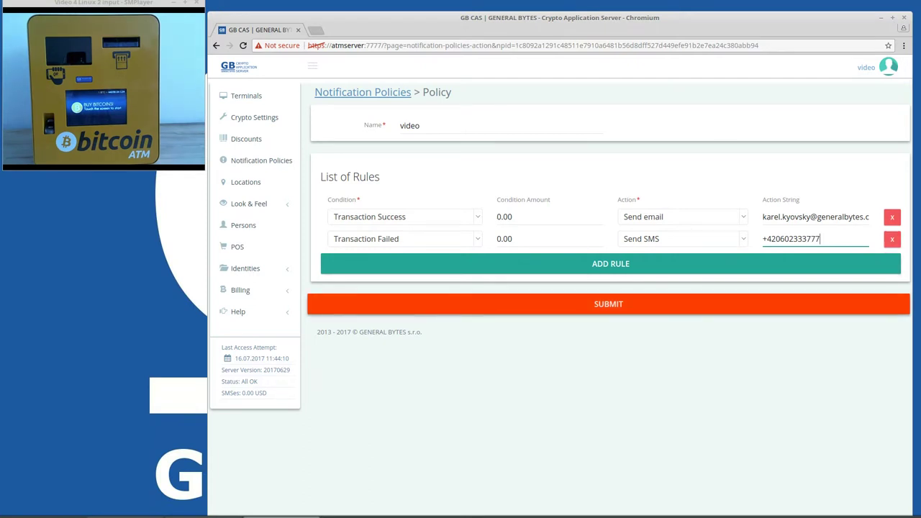
left_click(608, 304)
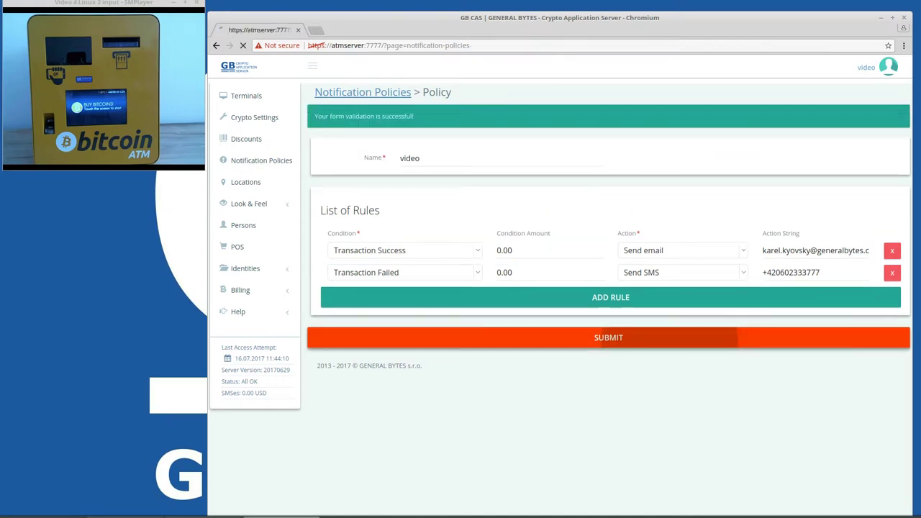
Step: Reopen the video policy and add a blank third rule
left_click(597, 167)
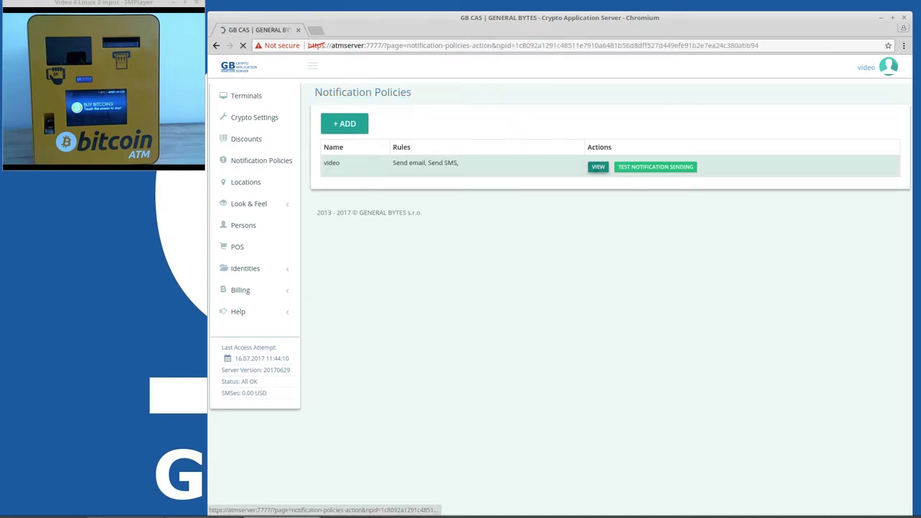
left_click(610, 263)
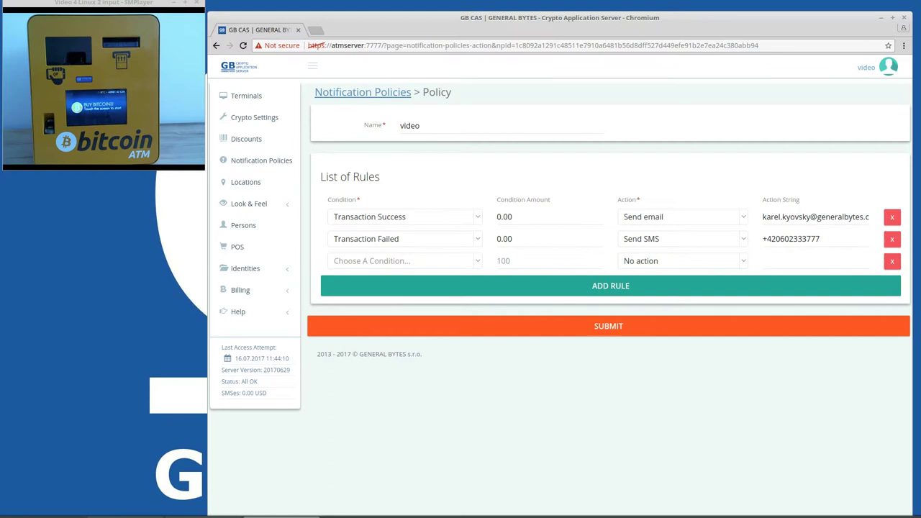
left_click(402, 261)
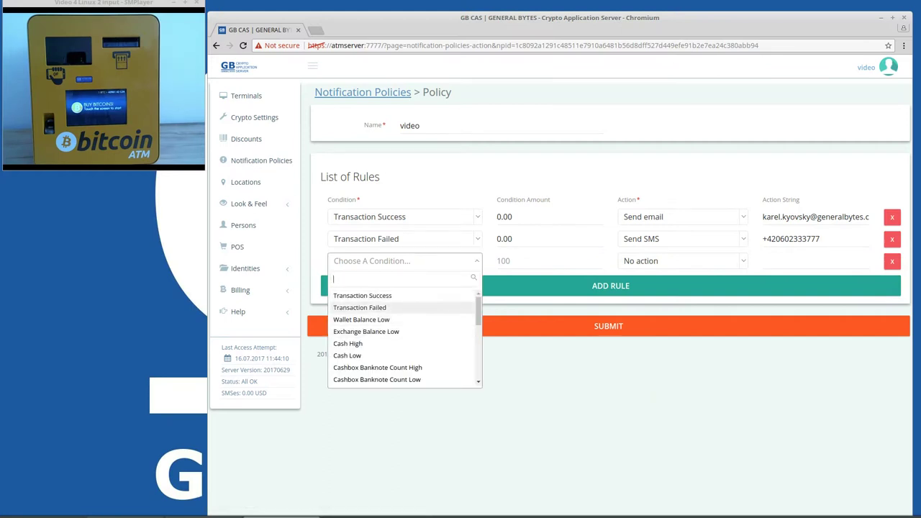
Step: Set the third rule's condition to Customer Enrolled and its action to Send SMS
scroll(374, 317, "down", 1)
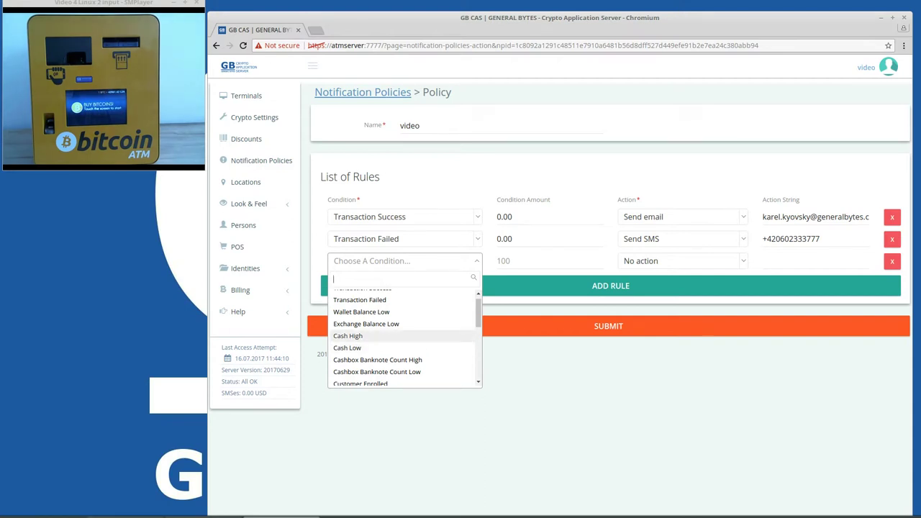
scroll(404, 335, "down", 3)
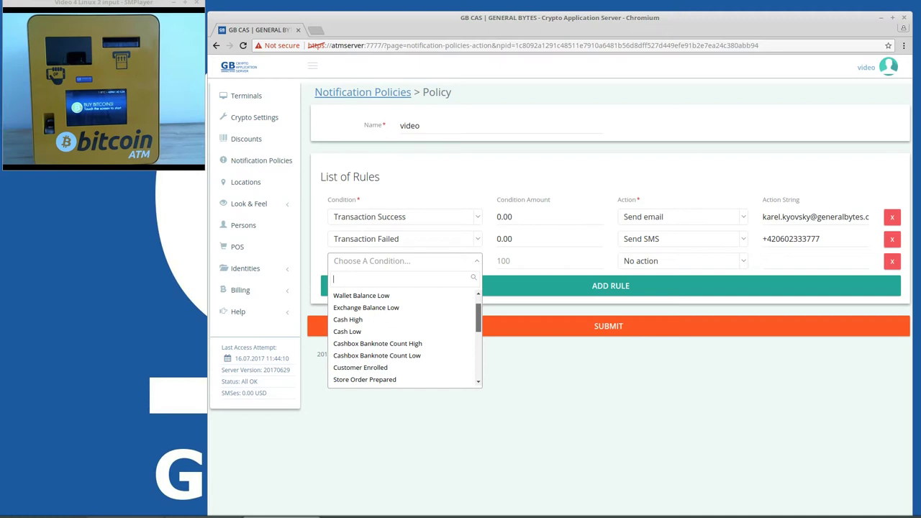
scroll(404, 335, "down", 2)
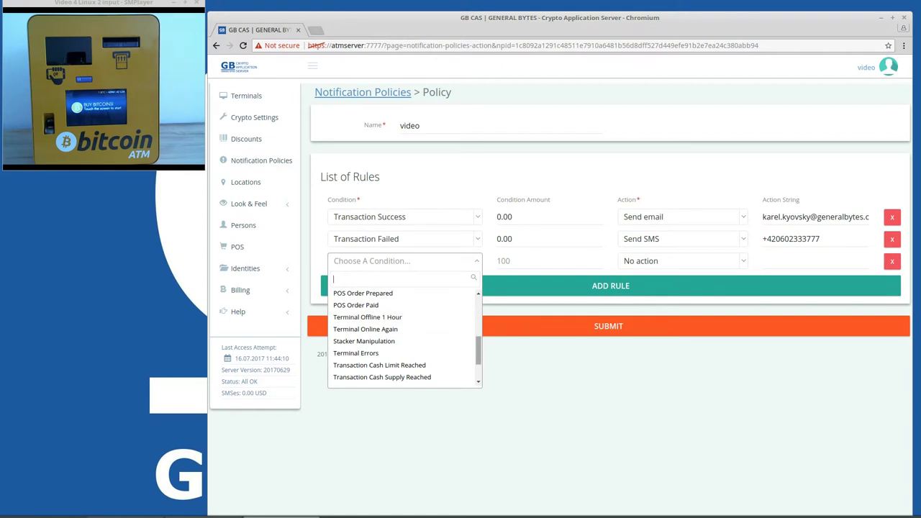
scroll(404, 335, "down", 2)
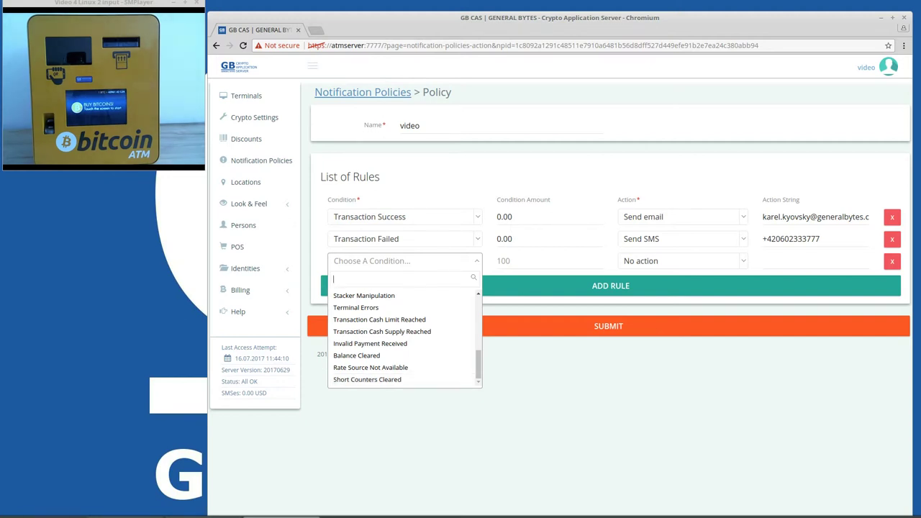
scroll(404, 337, "up", 3)
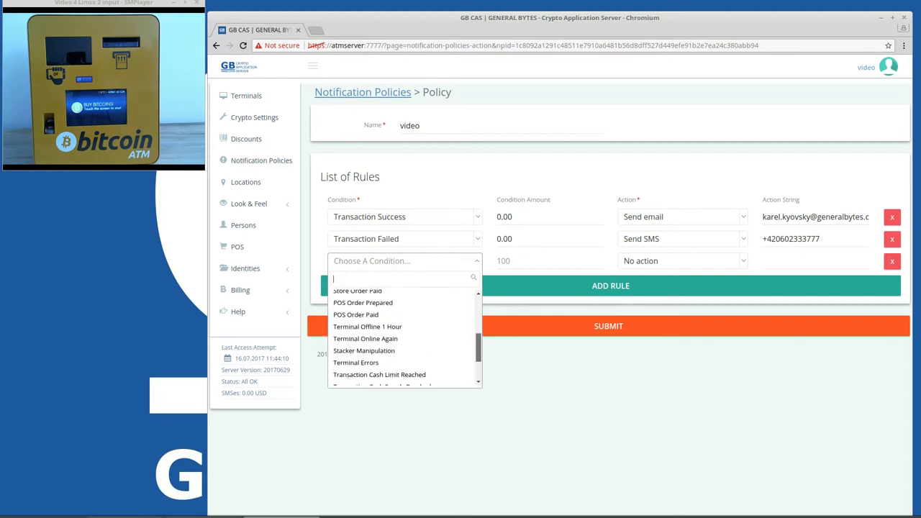
scroll(404, 337, "up", 3)
scroll(405, 337, "up", 3)
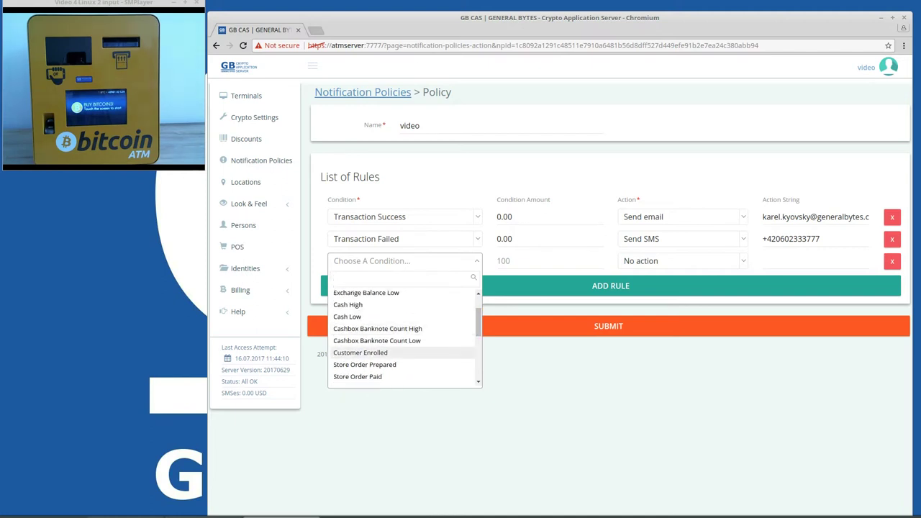
left_click(360, 353)
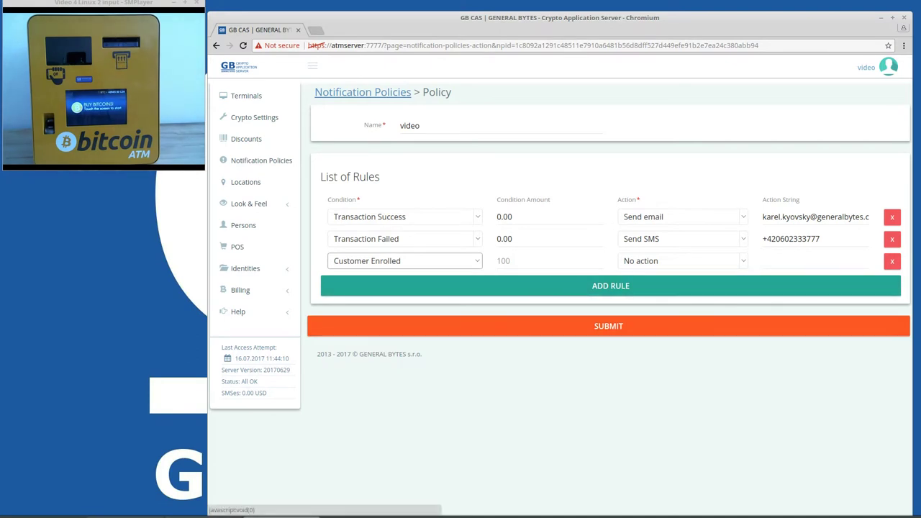
left_click(682, 260)
left_click(648, 306)
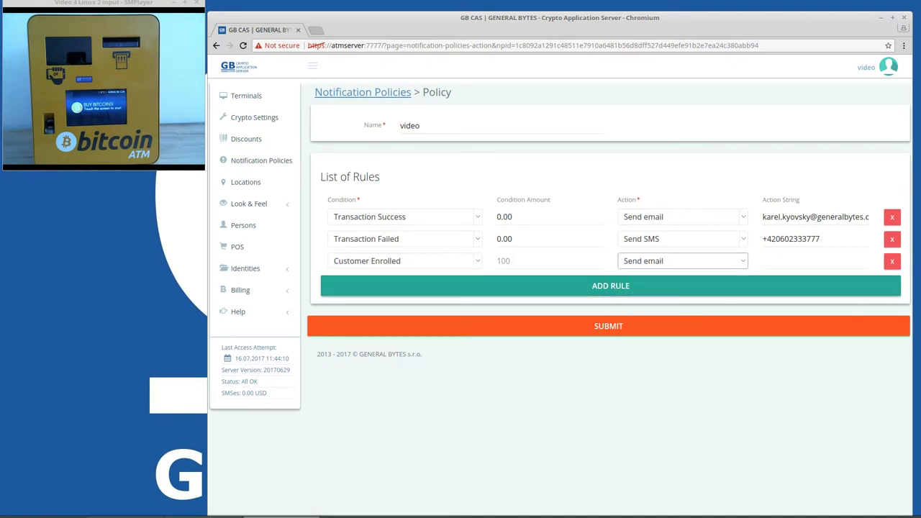
left_click(682, 261)
left_click(647, 319)
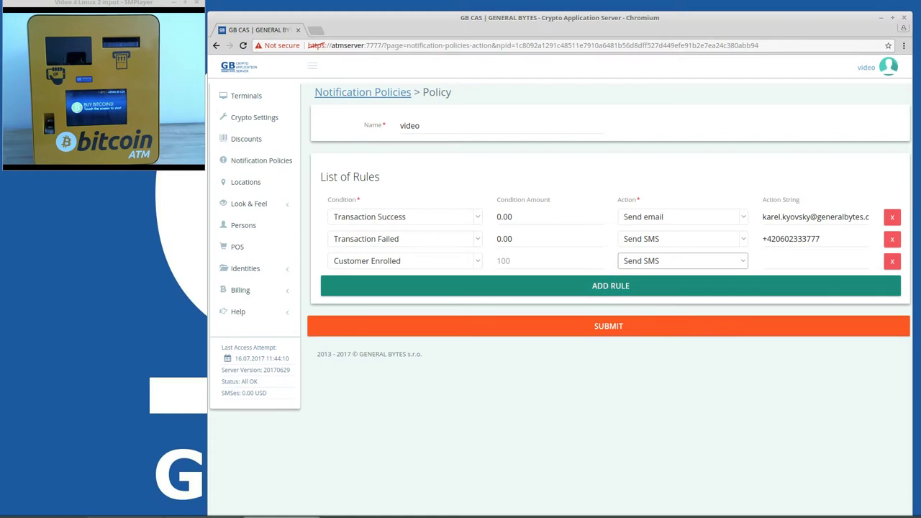
Step: Copy the second rule's phone number into the third rule's Action String and save
left_click(814, 260)
triple_click(791, 238)
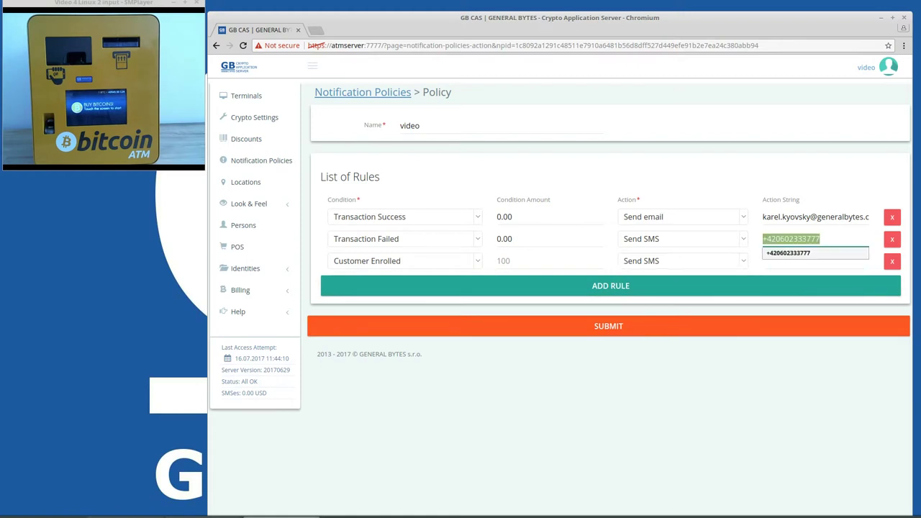
key("ctrl+c")
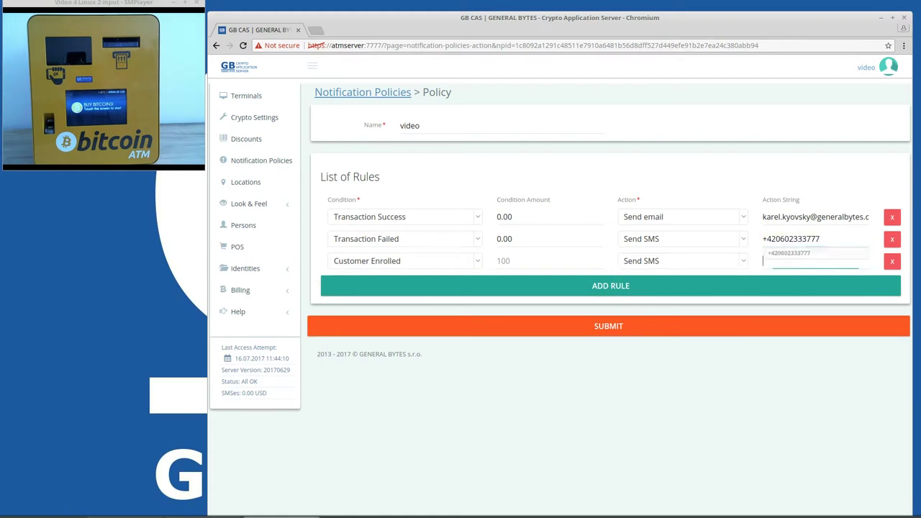
left_click(815, 260)
key("ctrl+v")
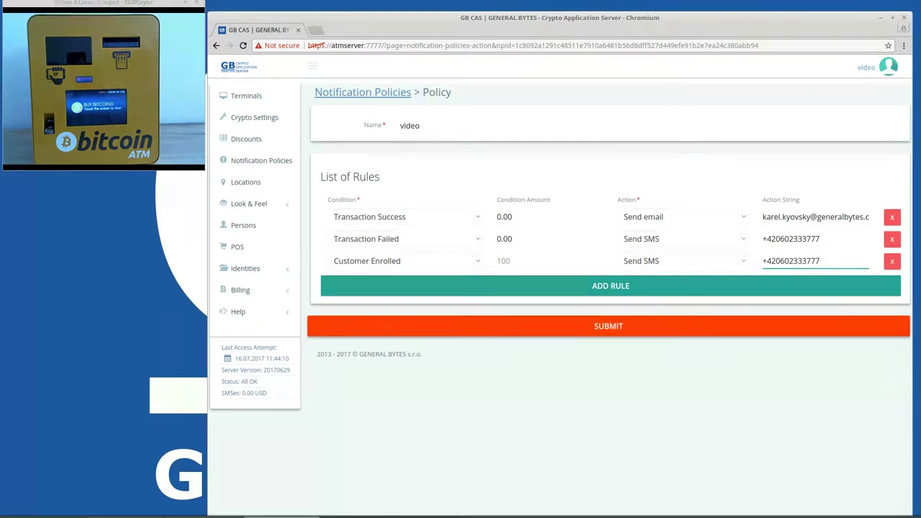
left_click(607, 326)
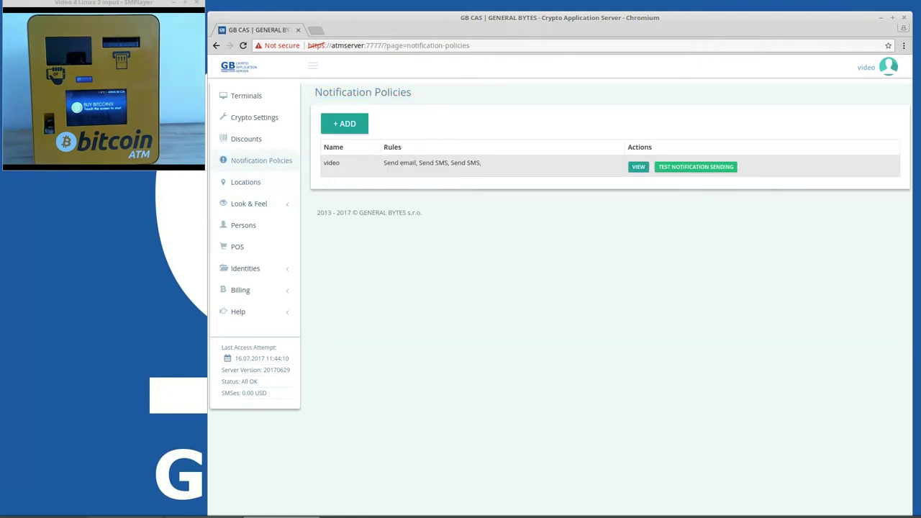
Step: Visit Locations, then open Look & Feel > Skins, showing an empty skins list
left_click(245, 182)
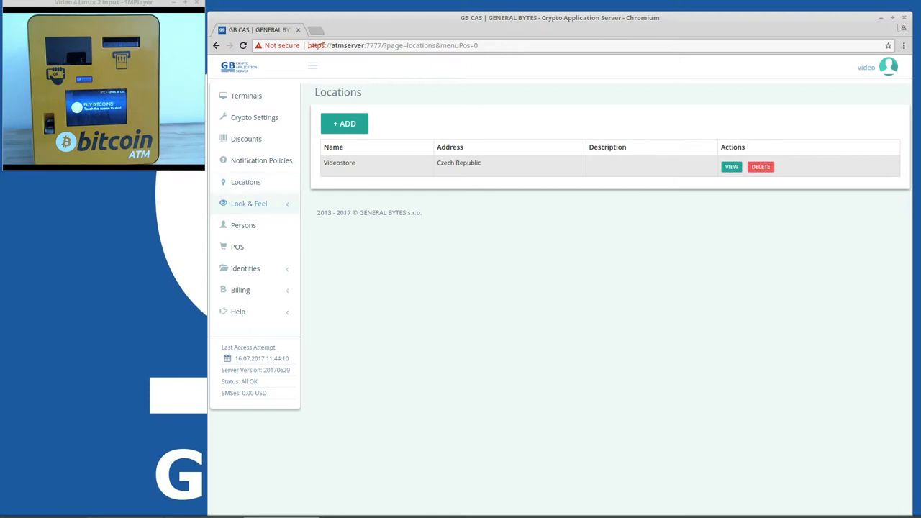
left_click(249, 203)
left_click(246, 227)
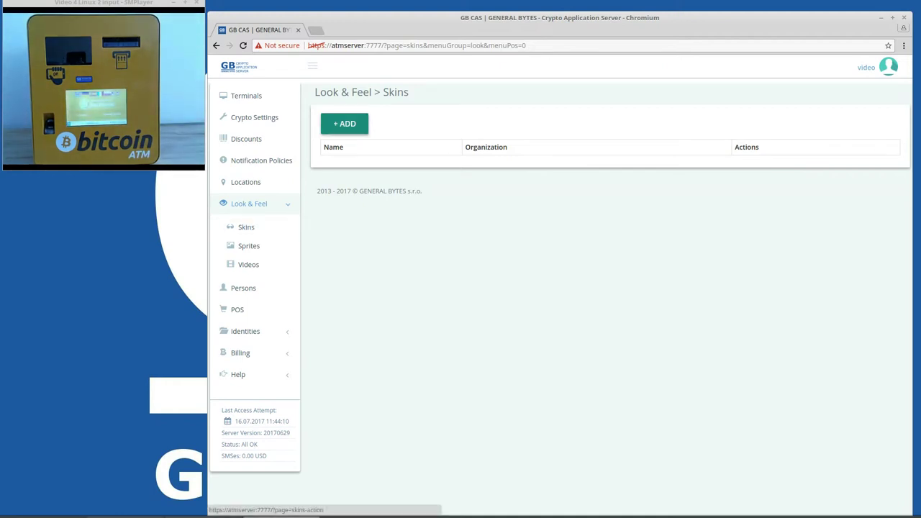
Step: Start a new skin, review its Ticket Logo and Welcome Logo choices, then go to Persons
left_click(344, 123)
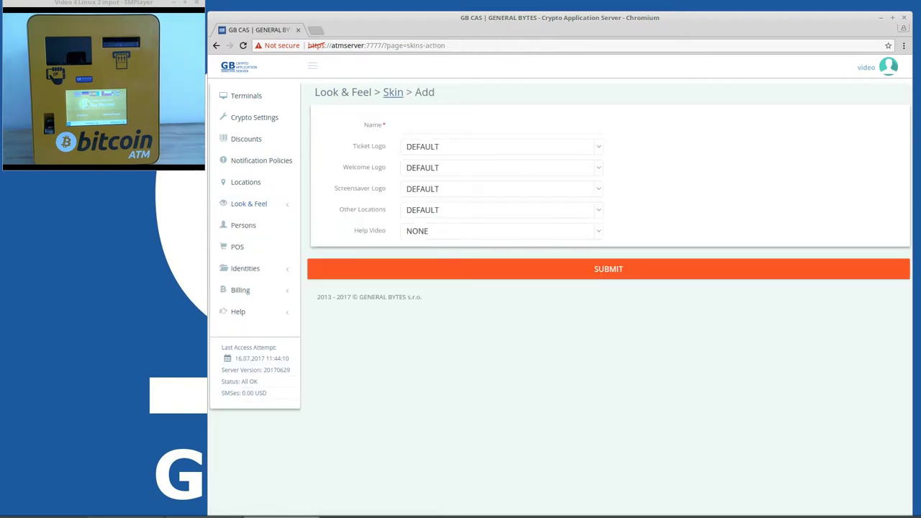
left_click(502, 146)
left_click(432, 180)
left_click(501, 168)
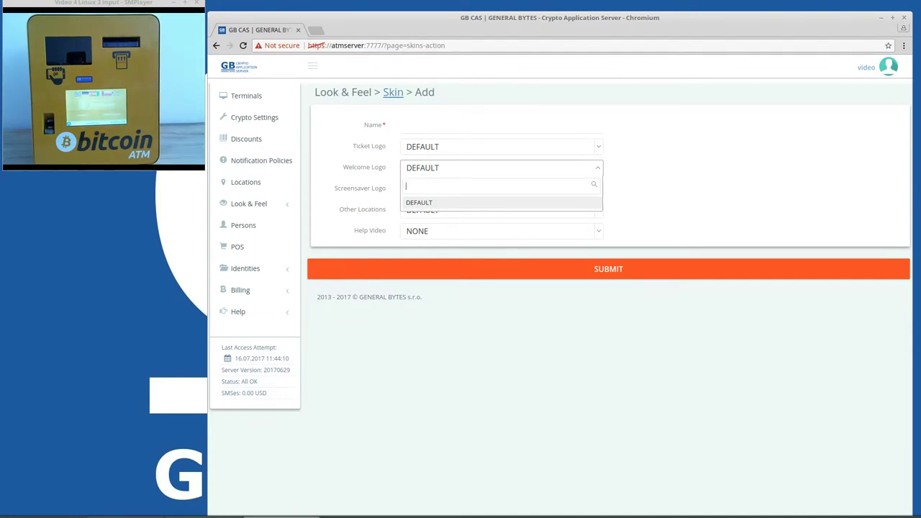
key("Escape")
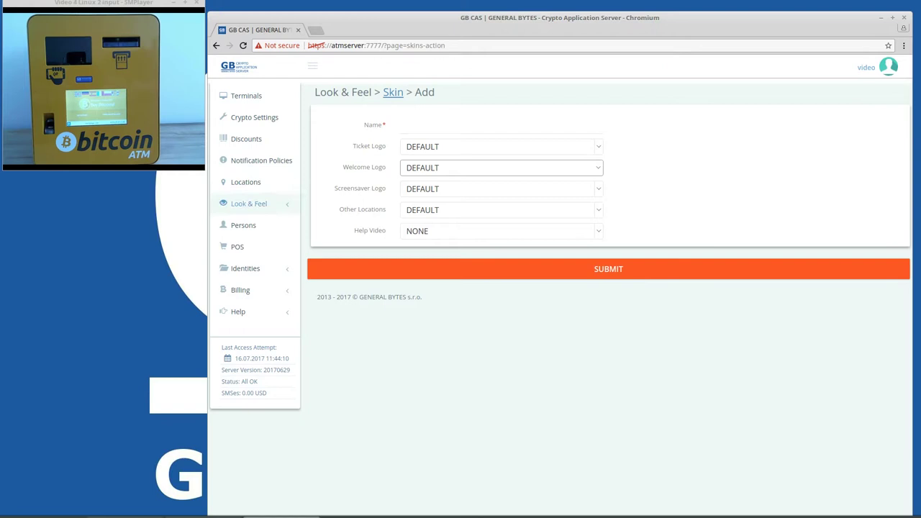
left_click(243, 225)
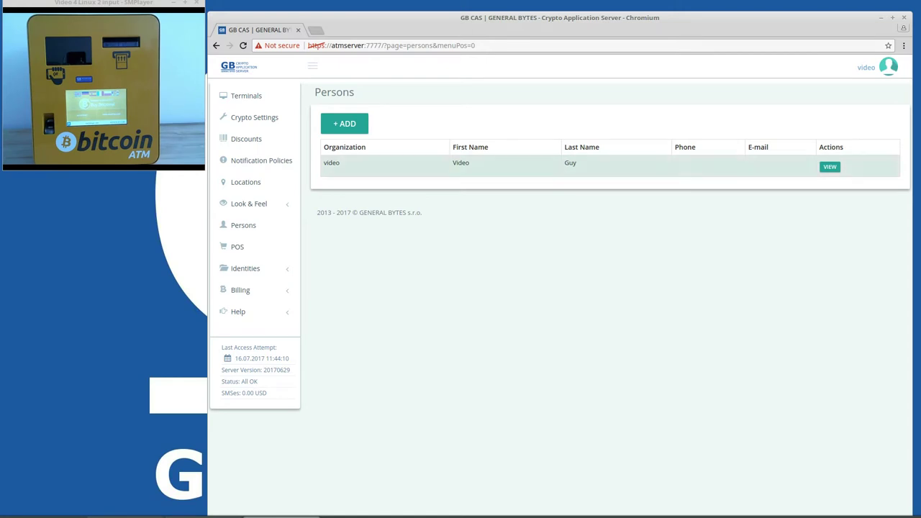
Step: Toggle the Identities and Billing sidebar sections, then expand Help to list its guides
left_click(245, 269)
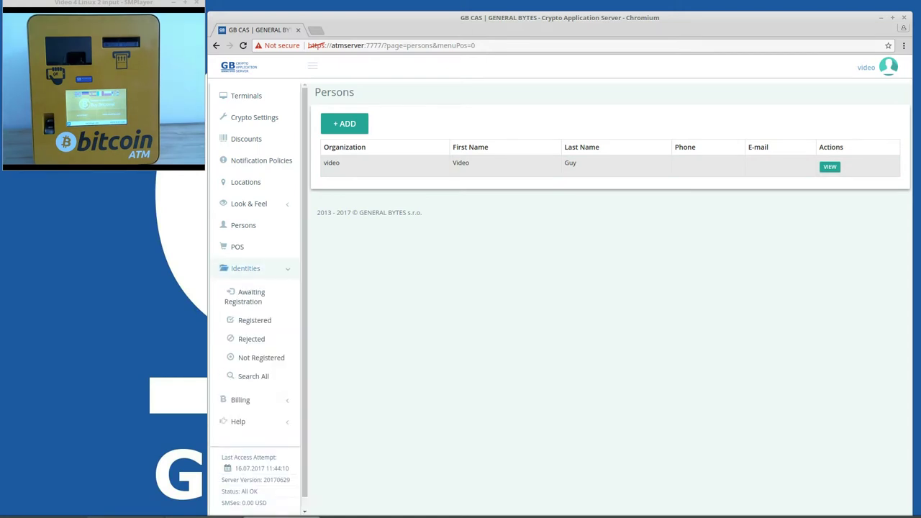
left_click(246, 268)
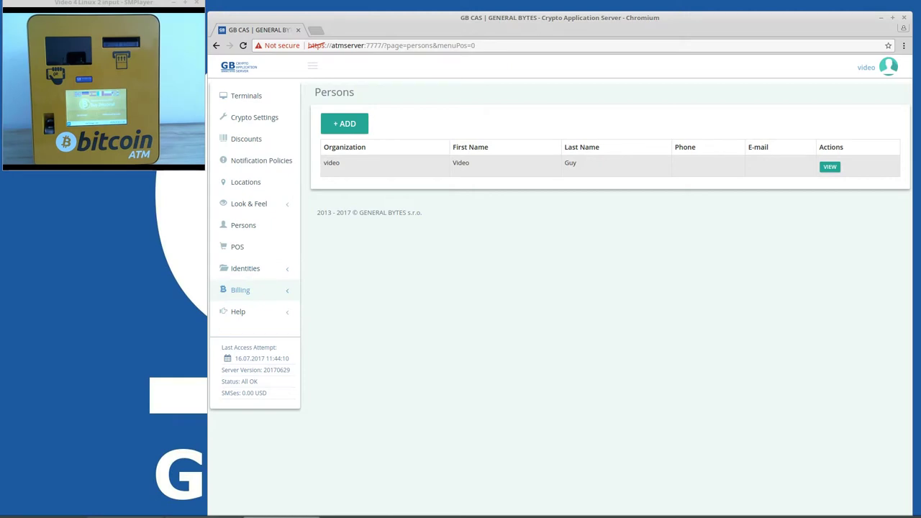
left_click(245, 268)
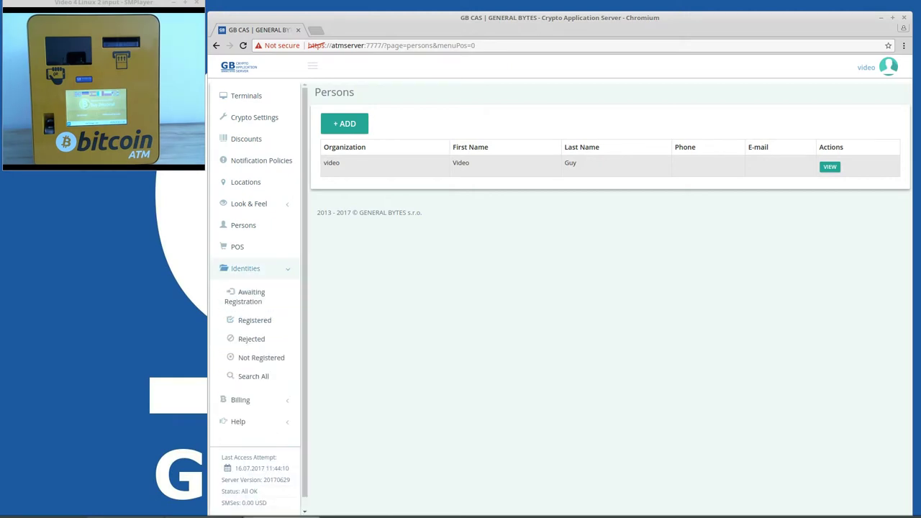
left_click(245, 268)
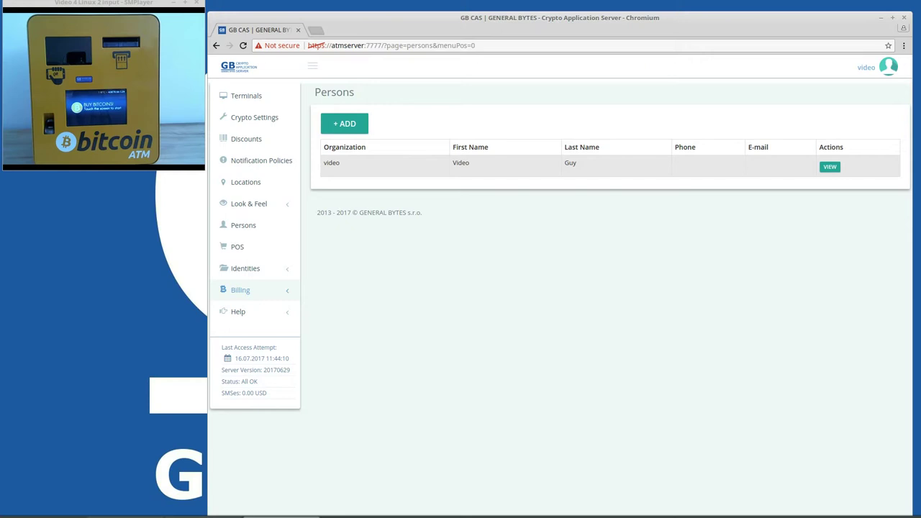
left_click(245, 290)
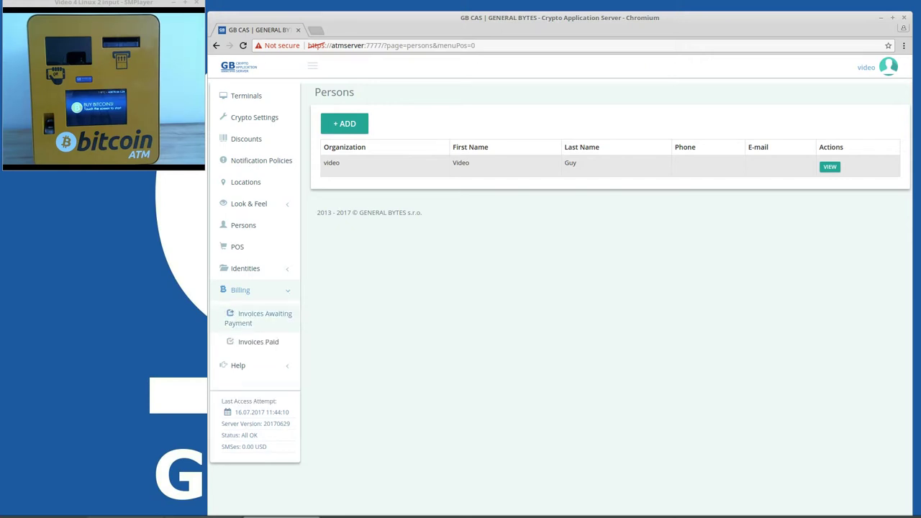
left_click(244, 290)
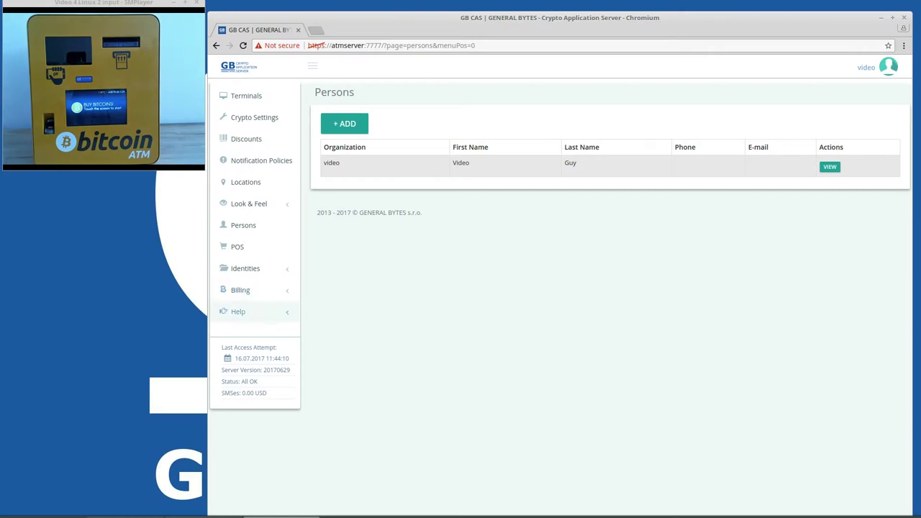
left_click(241, 311)
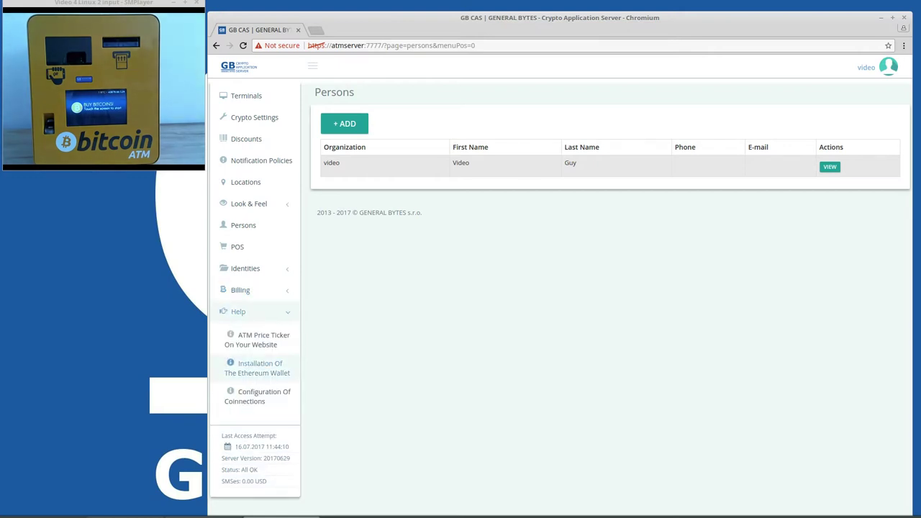
Step: Browse the ATM Price Ticker, Ethereum wallet and Coinnections help guides, then return to Terminals
left_click(258, 339)
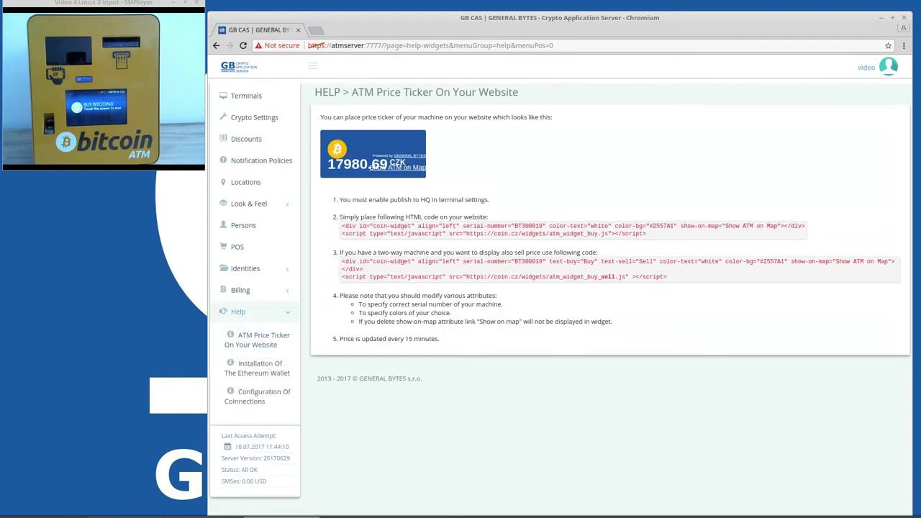
left_click_drag(646, 234, 343, 226)
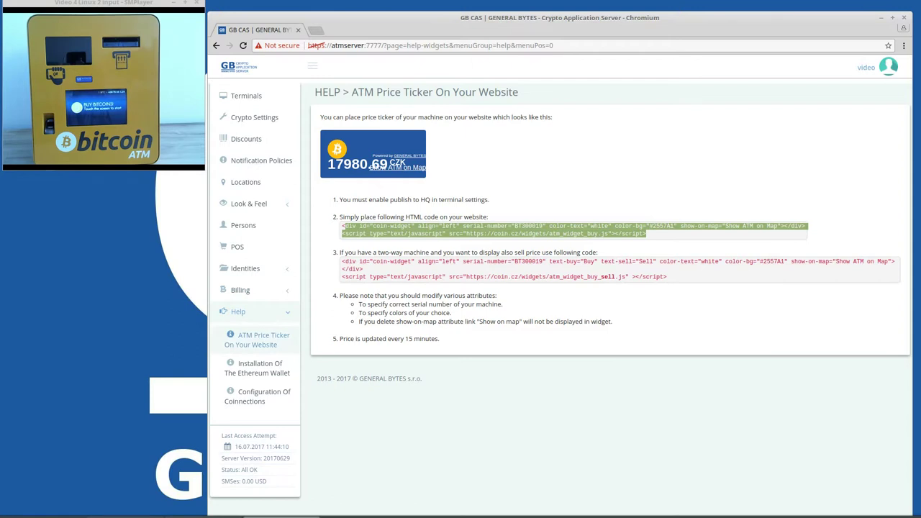
left_click(257, 368)
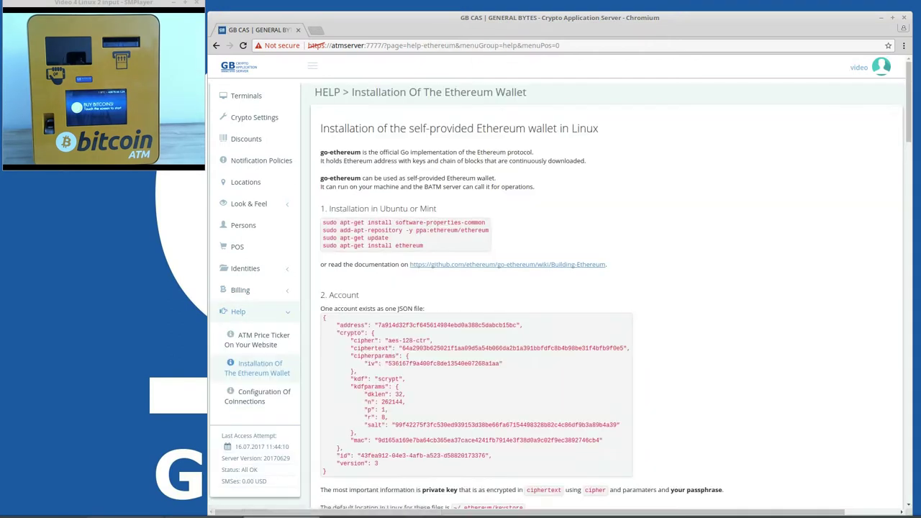
scroll(611, 288, "down", 2)
scroll(522, 295, "down", 4)
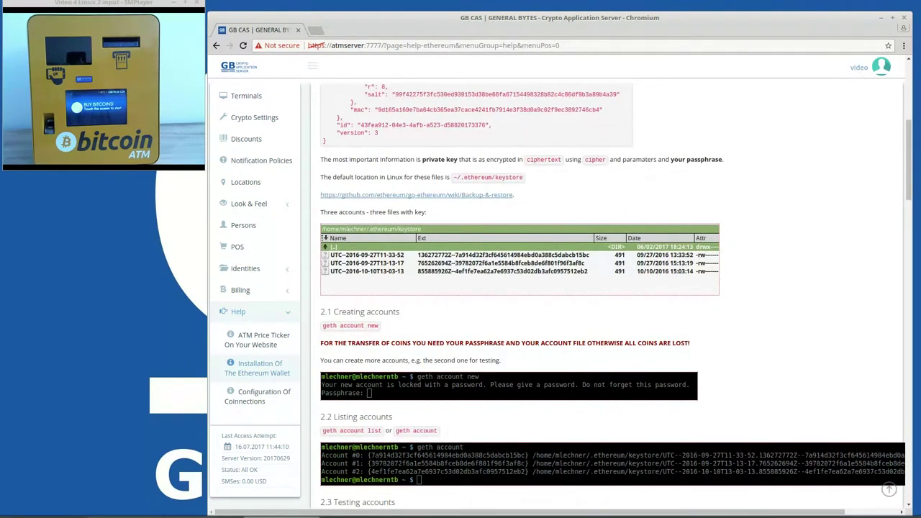
left_click(258, 396)
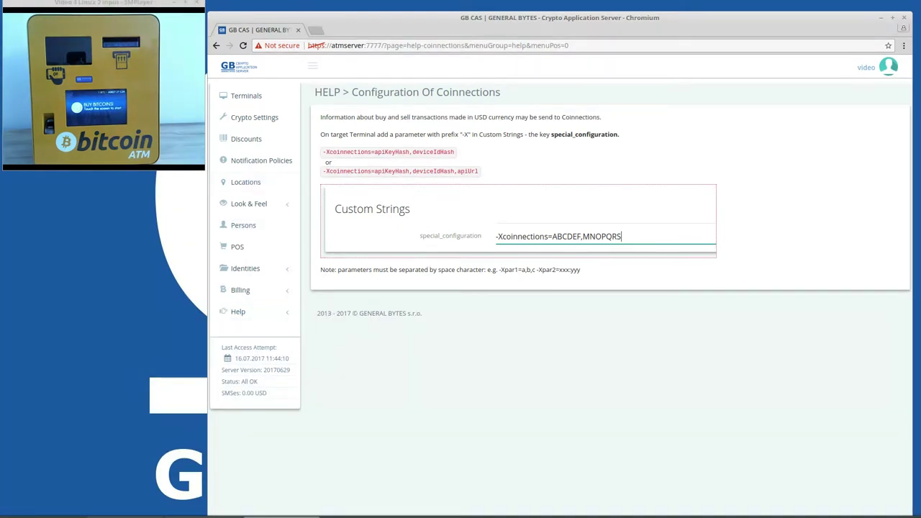
left_click(246, 95)
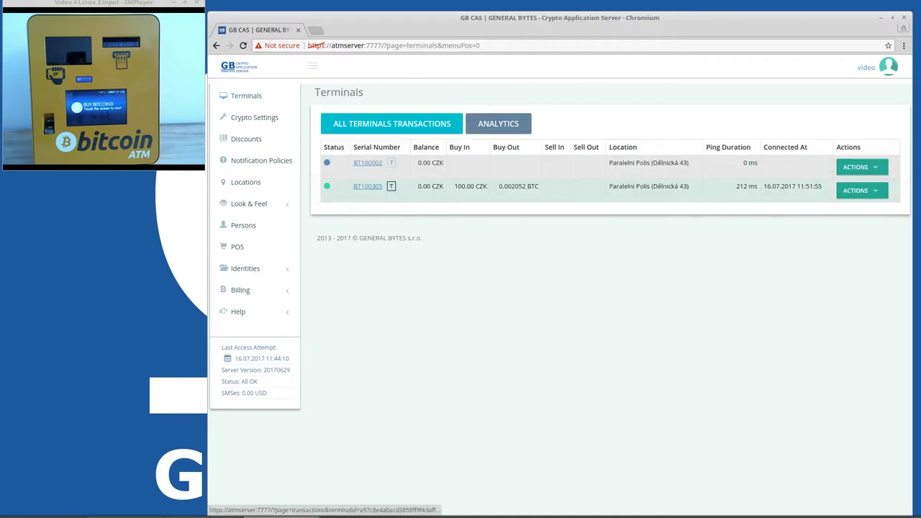
Step: Open BT100305's detail page and view its buy transactions
left_click(367, 186)
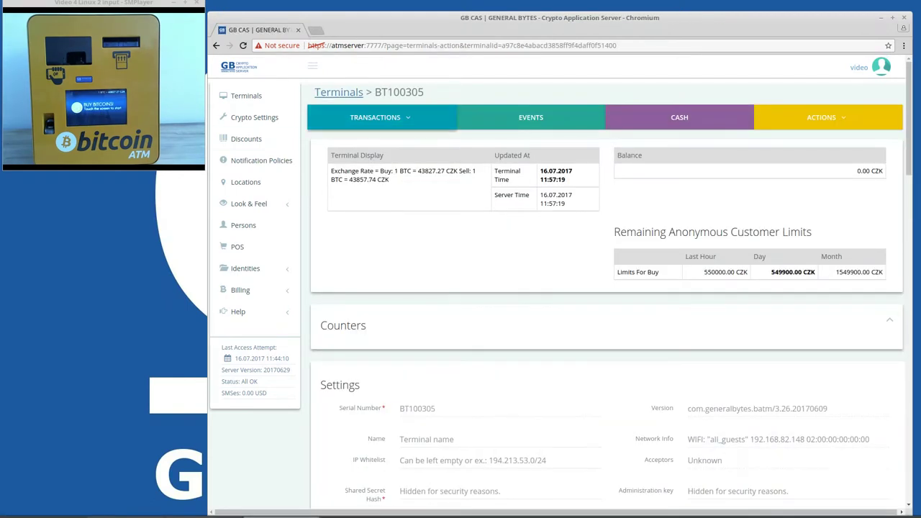
left_click(379, 118)
left_click(380, 117)
left_click(384, 137)
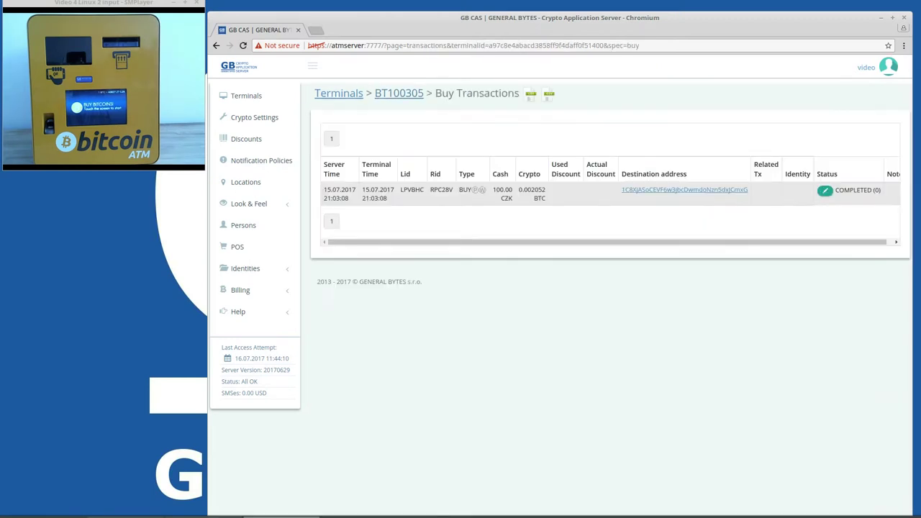
scroll(611, 188, "right", 1)
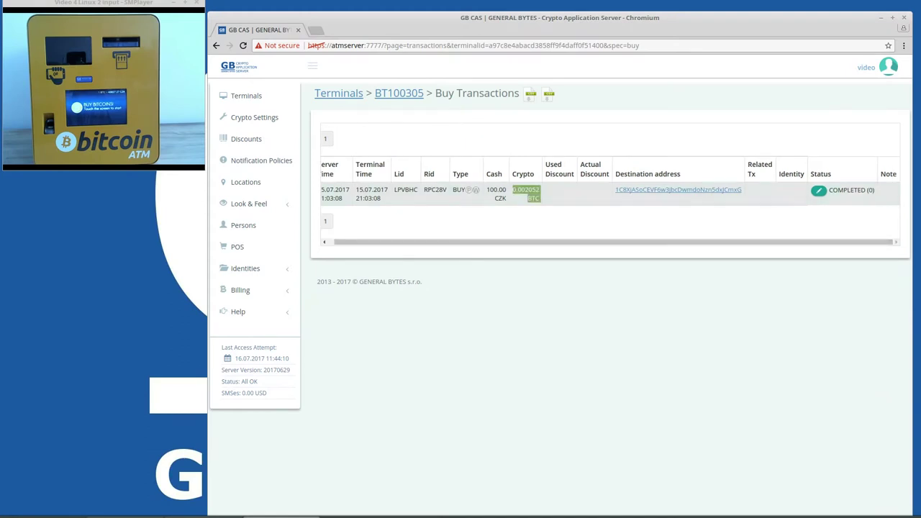
left_click(399, 93)
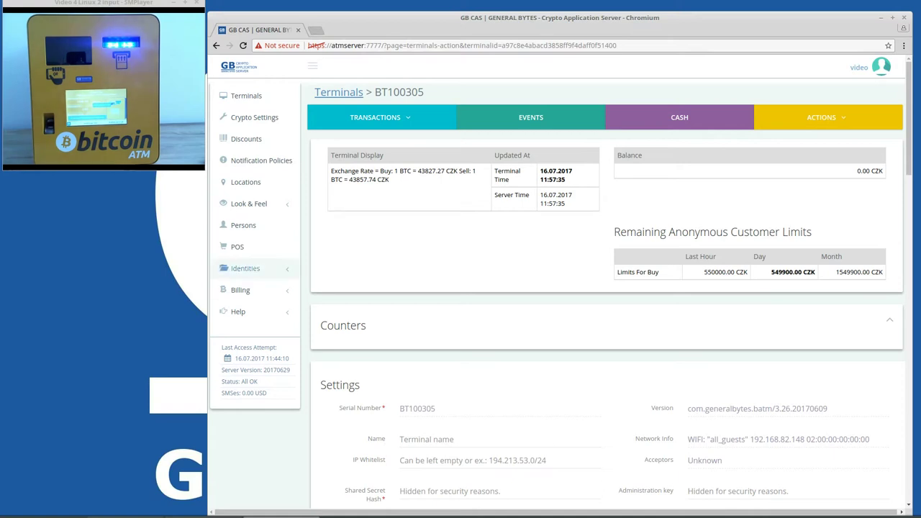
Step: Back on the terminals list, check BT100305's 200.00 CZK balance and 300.00 Buy In
left_click(338, 93)
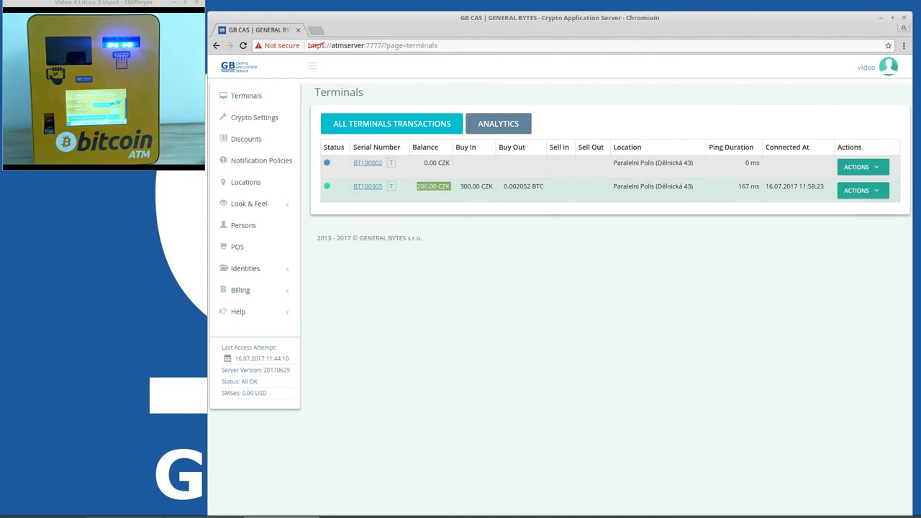
left_click(367, 186)
left_click(339, 92)
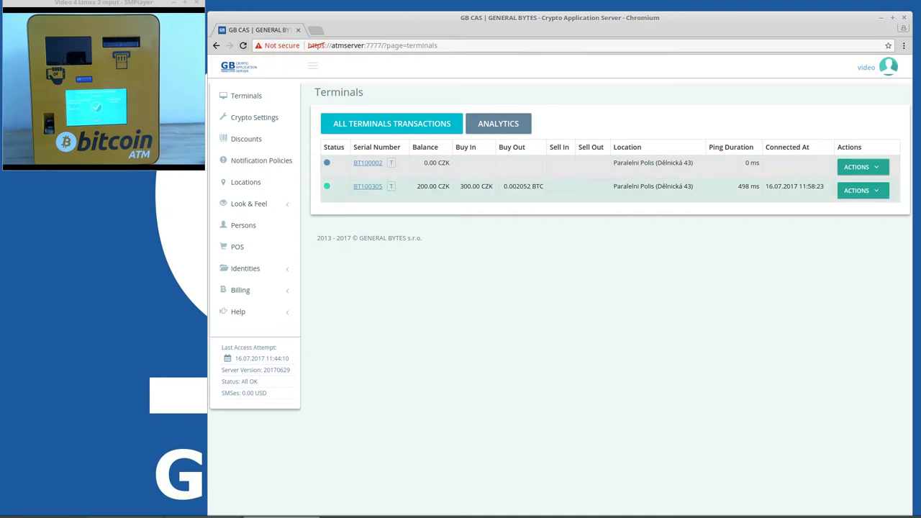
triple_click(433, 187)
double_click(469, 187)
Step: Reload the terminals list, confirm the updated 0.00 CZK balance, and reopen BT100305's transactions menu
left_click(243, 45)
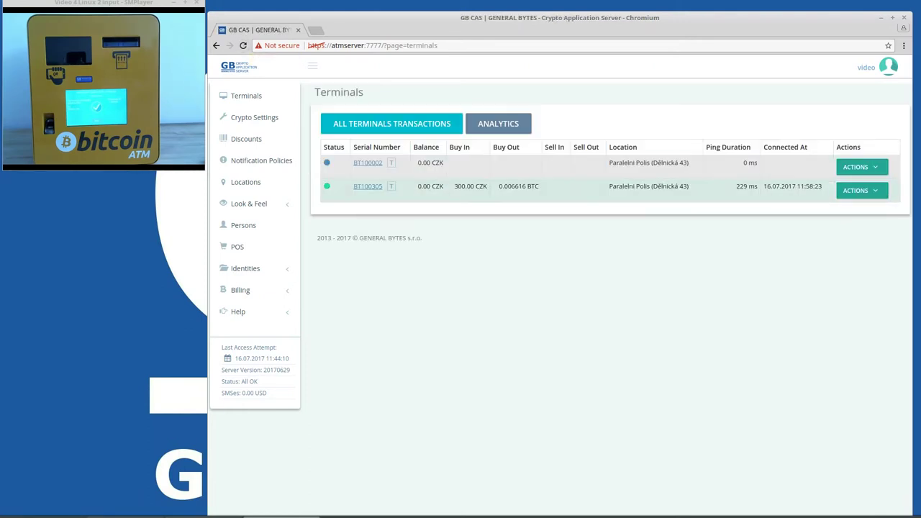
triple_click(469, 187)
triple_click(430, 186)
left_click(367, 186)
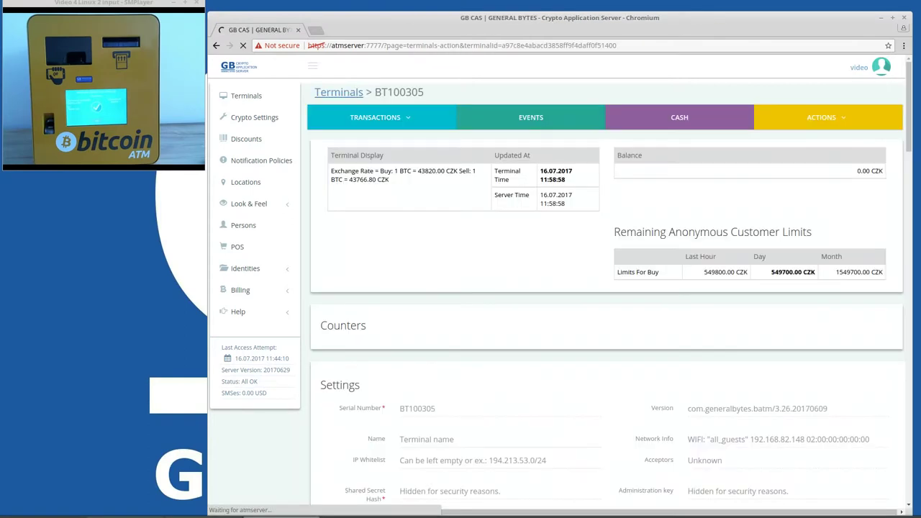
left_click(375, 117)
Step: Open BT100305's buy transactions and inspect the newest row's cash and 0.004564 BTC amounts
left_click(381, 136)
left_click_drag(504, 190, 548, 200)
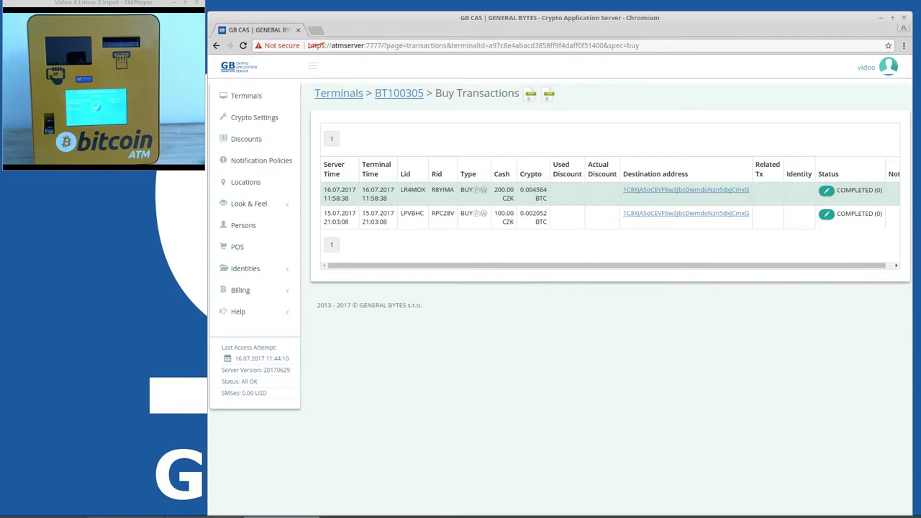
double_click(533, 189)
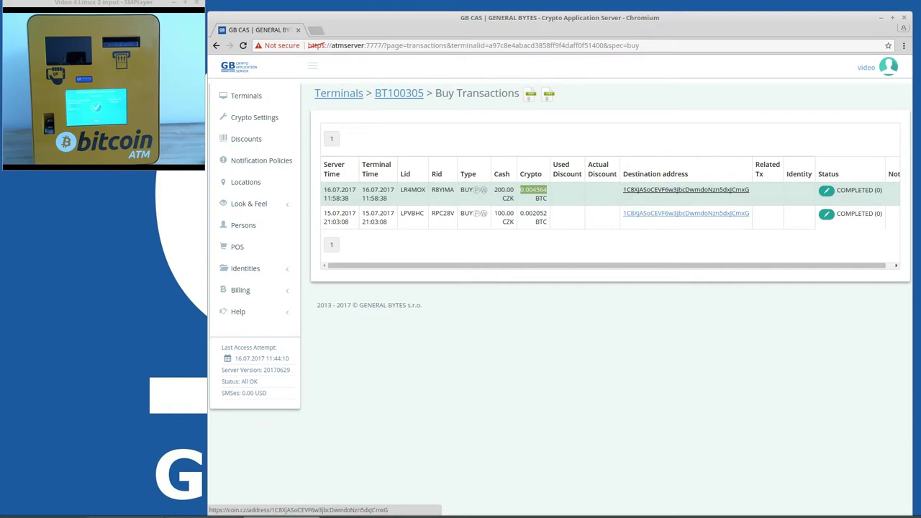
left_click_drag(604, 265, 611, 265)
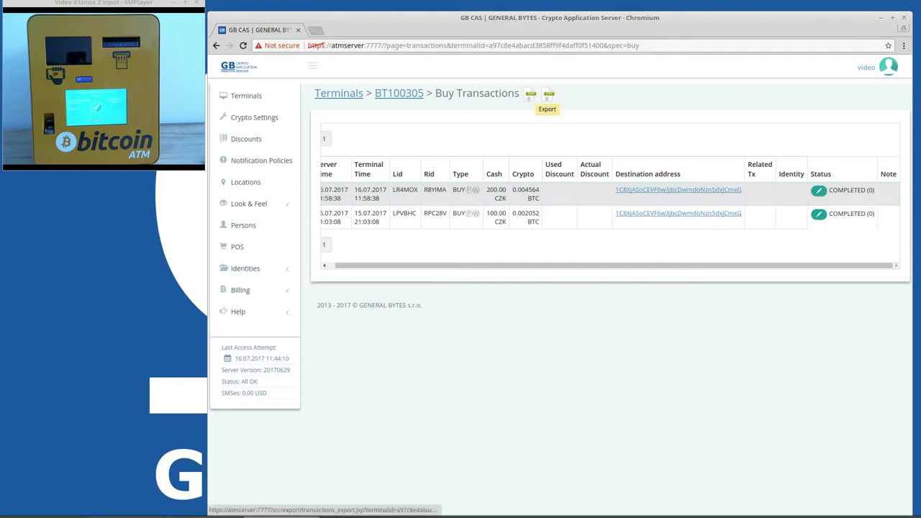
Step: Export the buy transactions to CSV, open it in Calc, then switch back to GB CAS
left_click(548, 94)
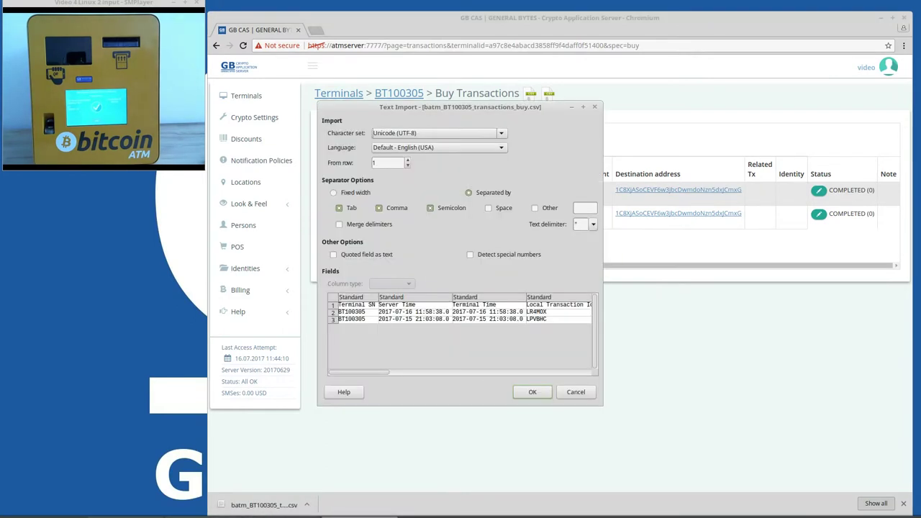
key("Return")
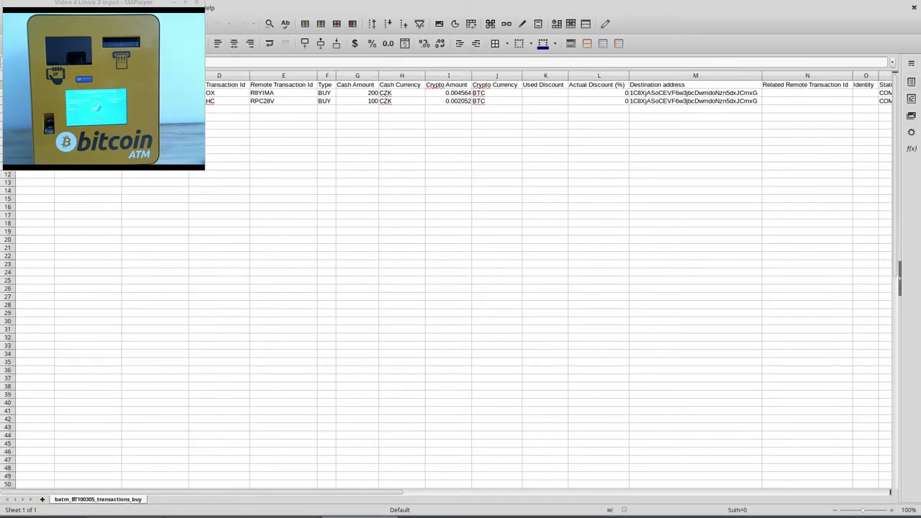
left_click(598, 117)
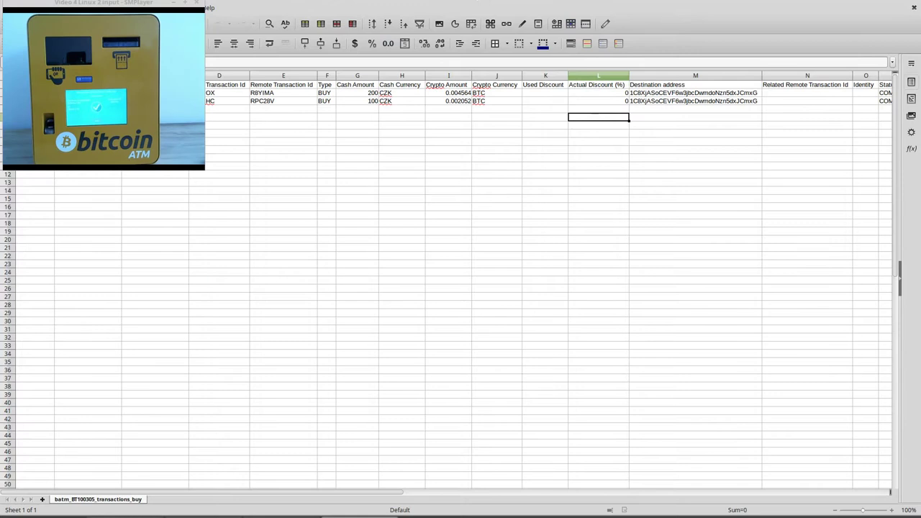
key("alt+Tab")
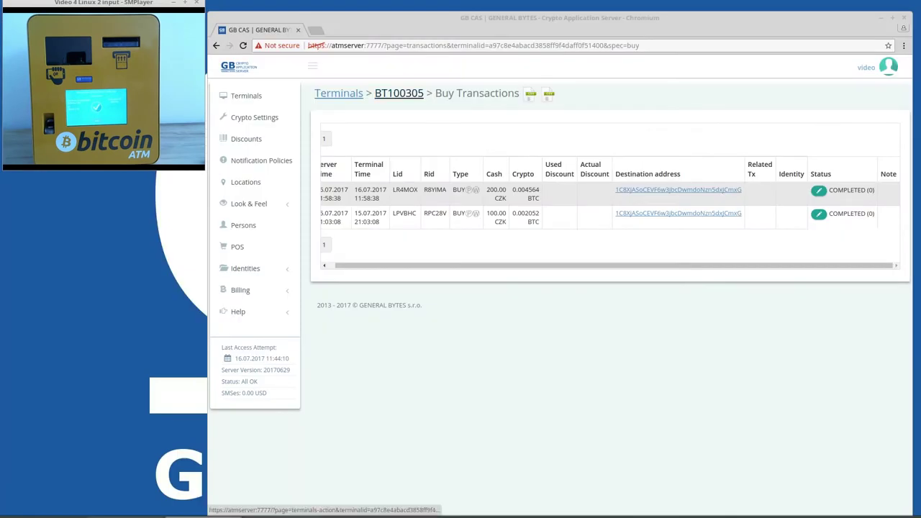
Step: Open BT100305's transaction analytics chart from the terminal page
left_click(399, 93)
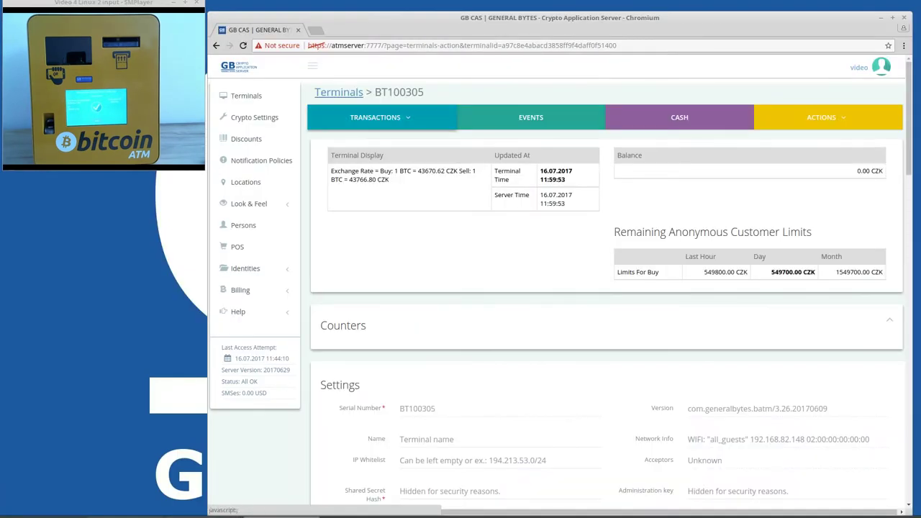
left_click(375, 117)
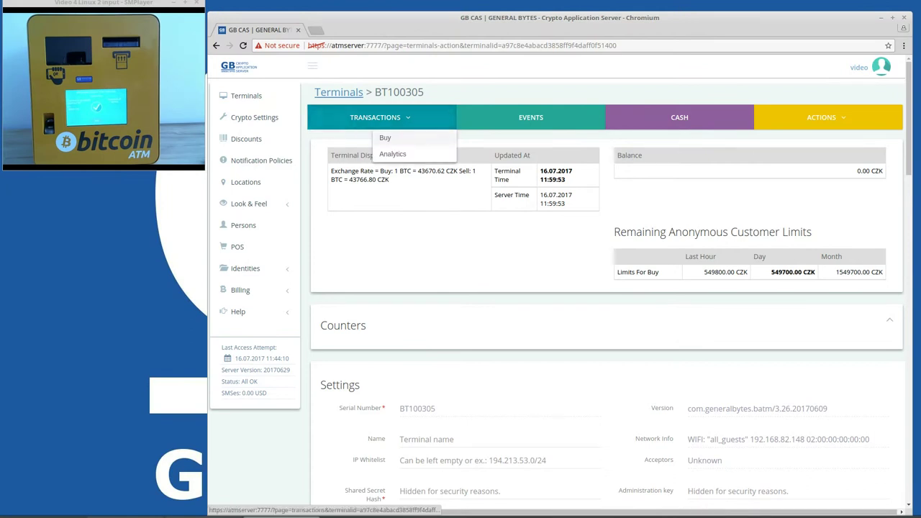
left_click(403, 152)
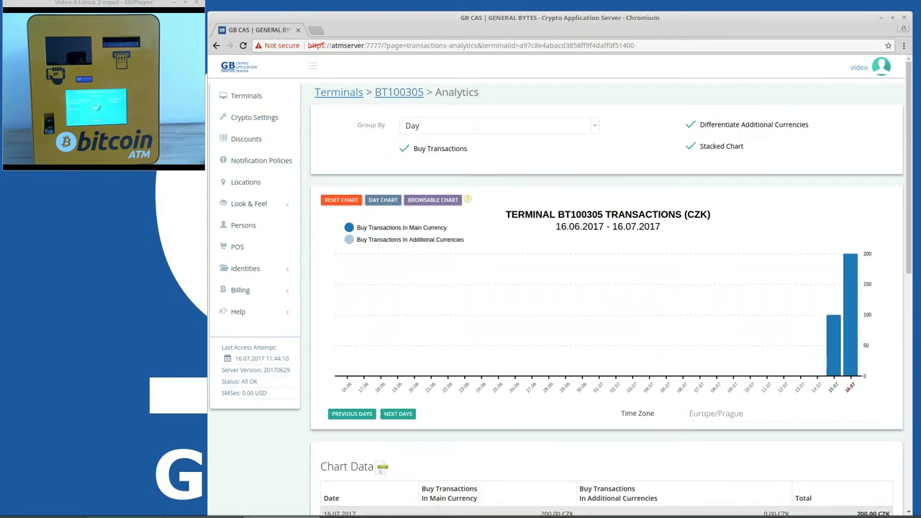
mouse_move(833, 316)
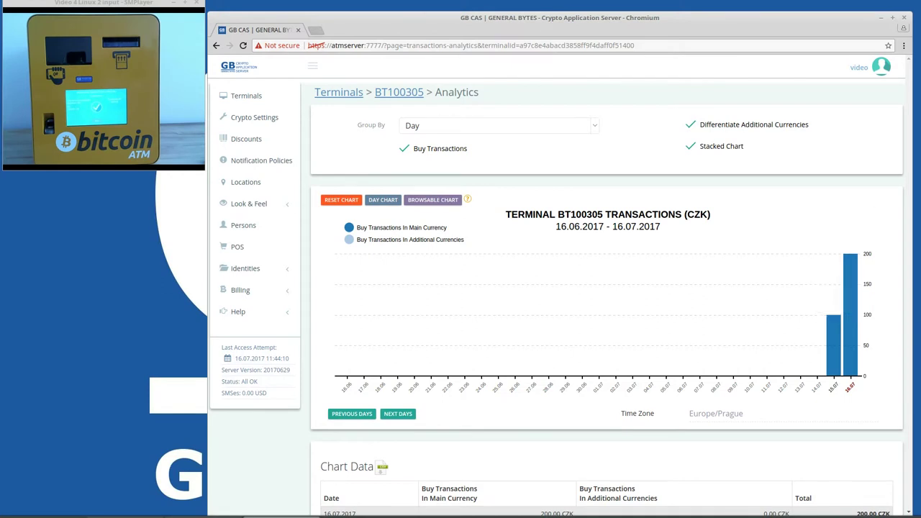
scroll(607, 287, "down", 3)
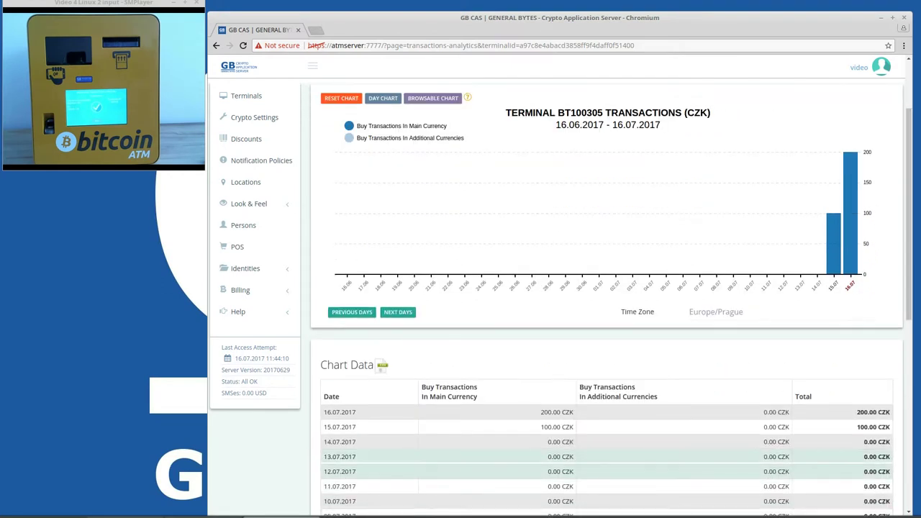
scroll(611, 295, "down", 1)
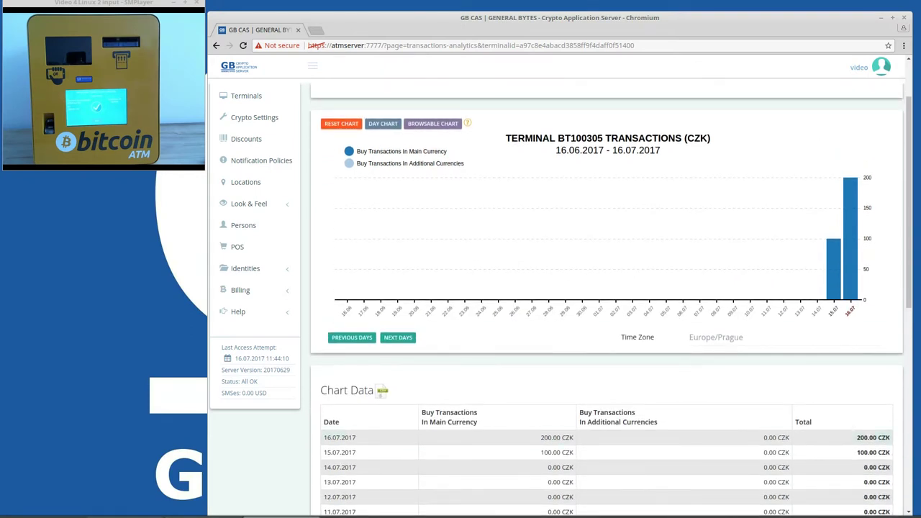
Step: Drill the chart from yearly totals down to July 2017 daily totals, then return to the terminal
left_click(432, 124)
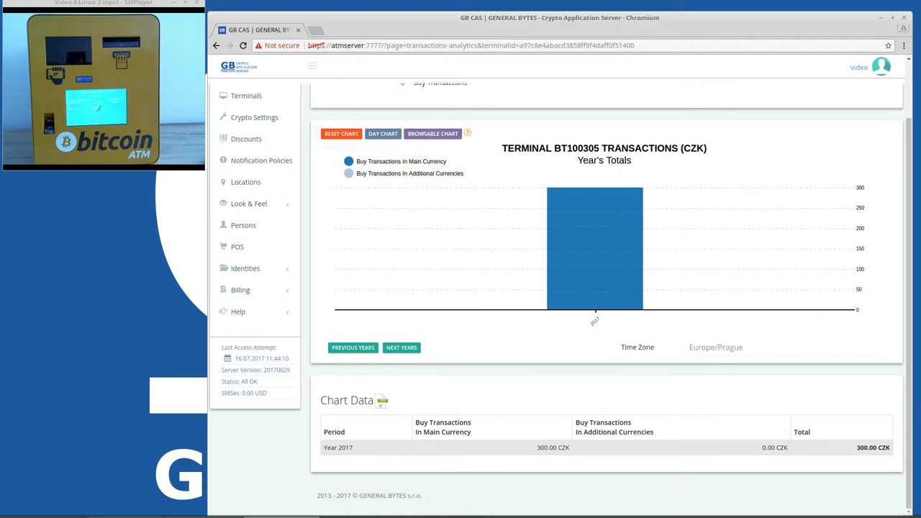
left_click(595, 321)
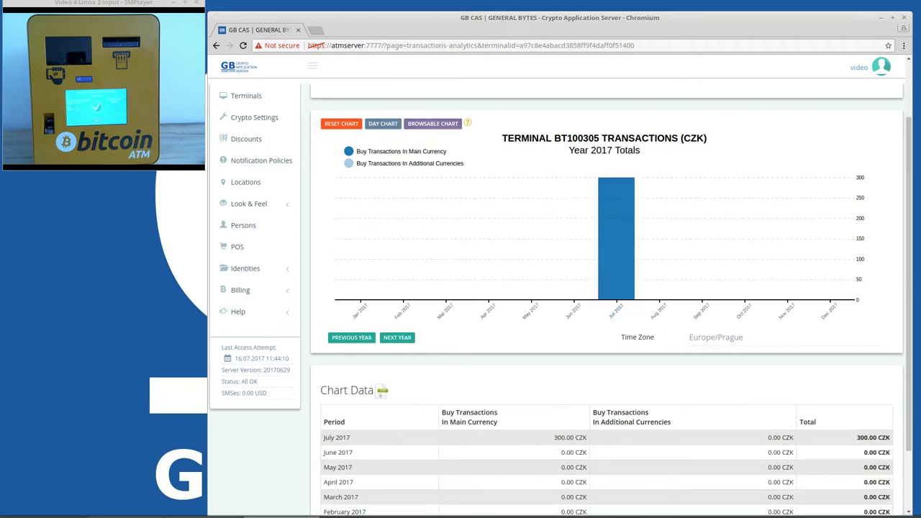
left_click(616, 311)
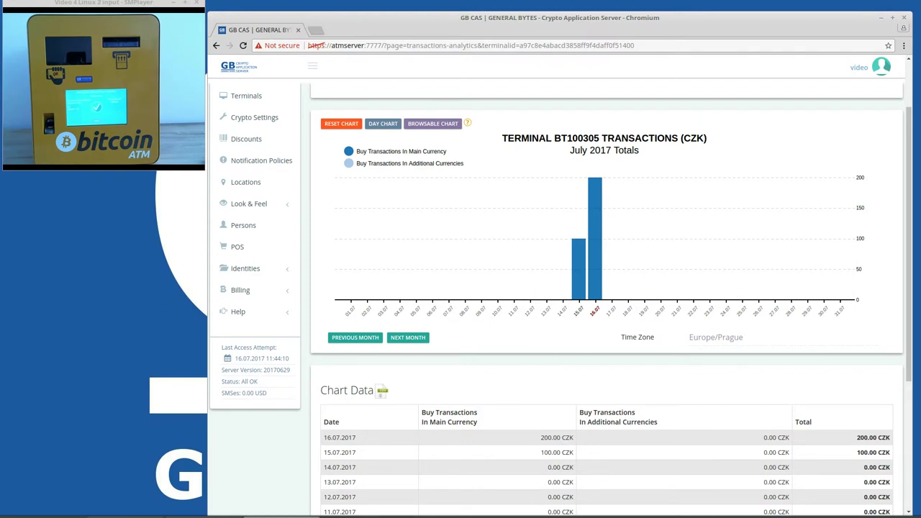
mouse_move(578, 248)
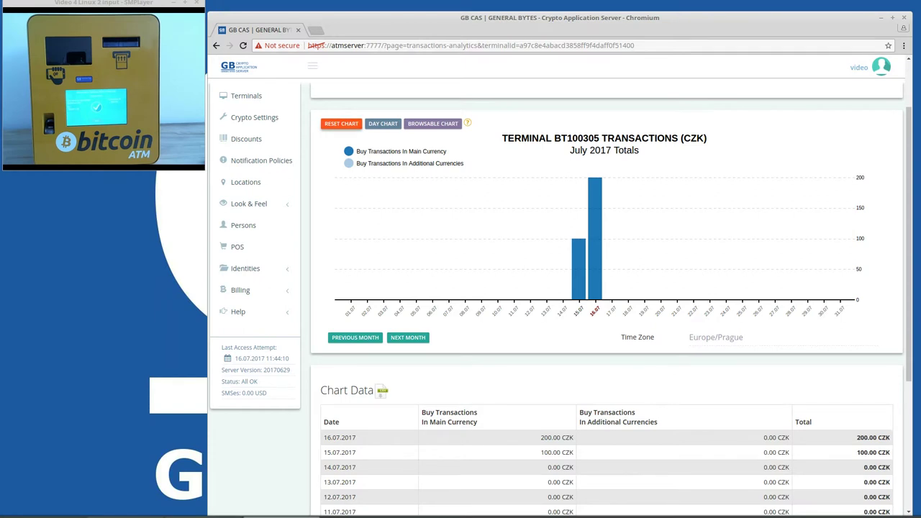
scroll(342, 125, "up", 2)
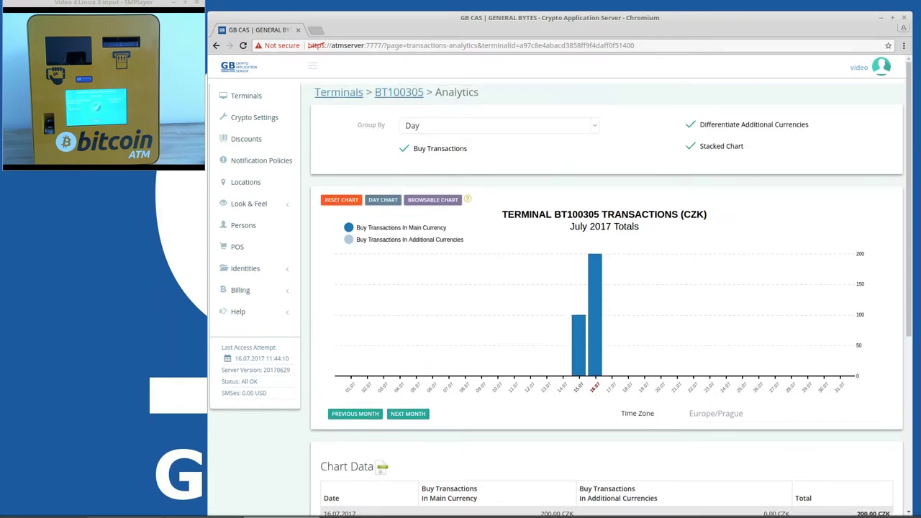
left_click(398, 92)
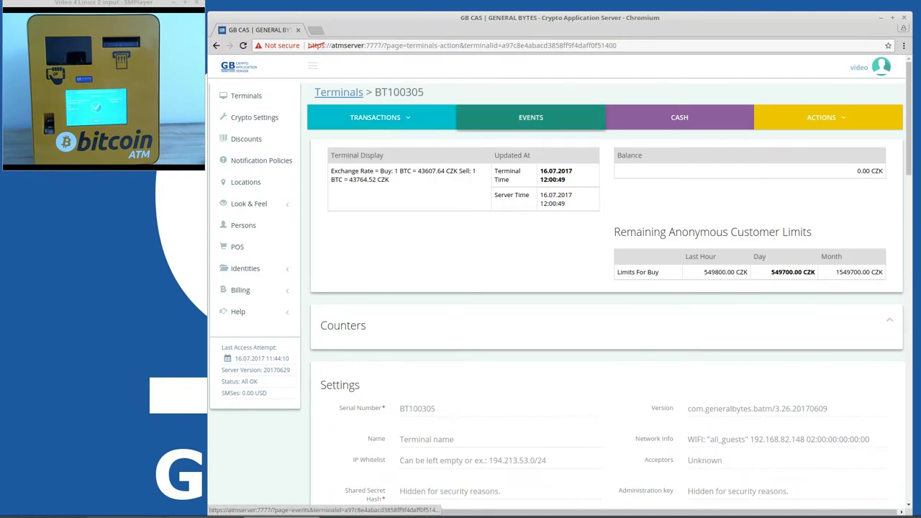
Step: Open BT100305's event log and inspect the TRANSACTION SUBMITTED and ACCEPTED events' data
left_click(530, 117)
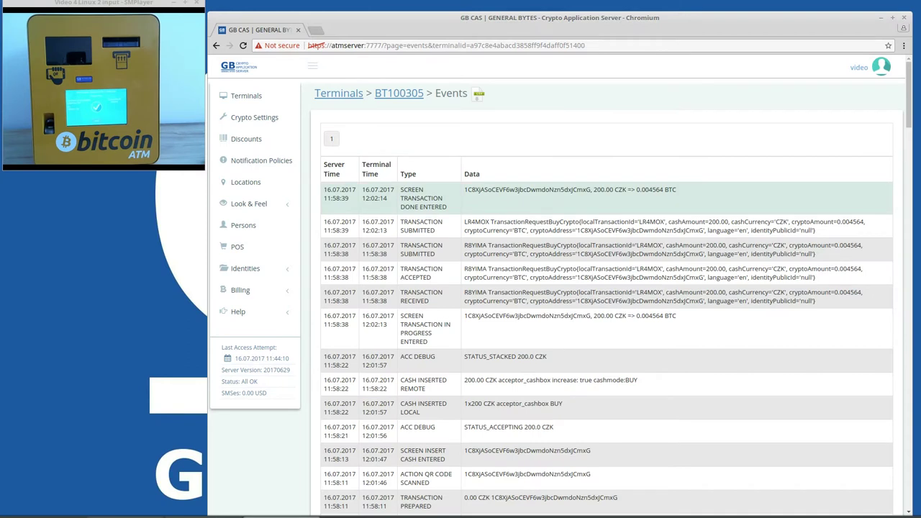
triple_click(662, 226)
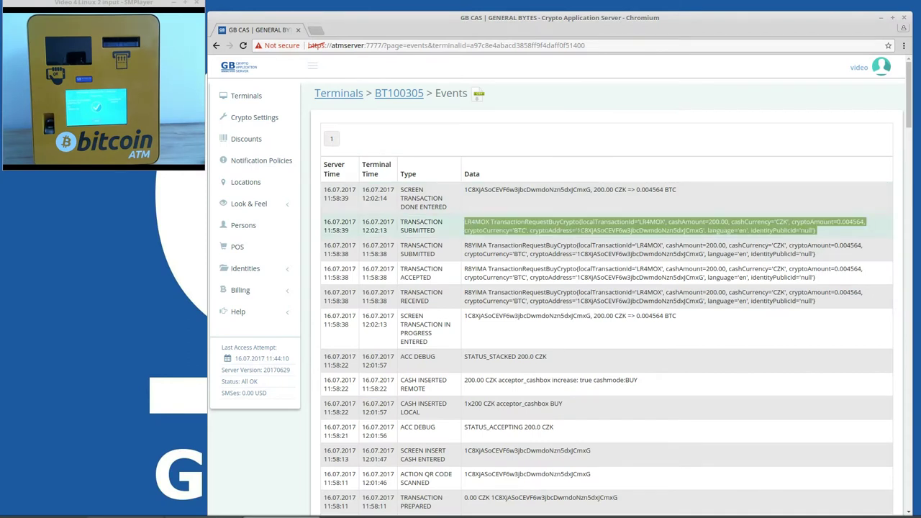
triple_click(662, 249)
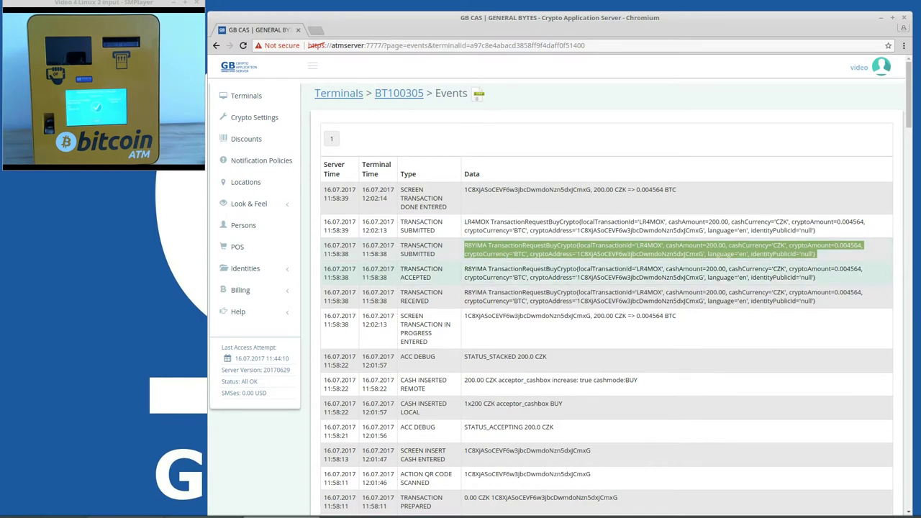
triple_click(662, 272)
scroll(662, 277, "down", 1)
scroll(616, 295, "down", 2)
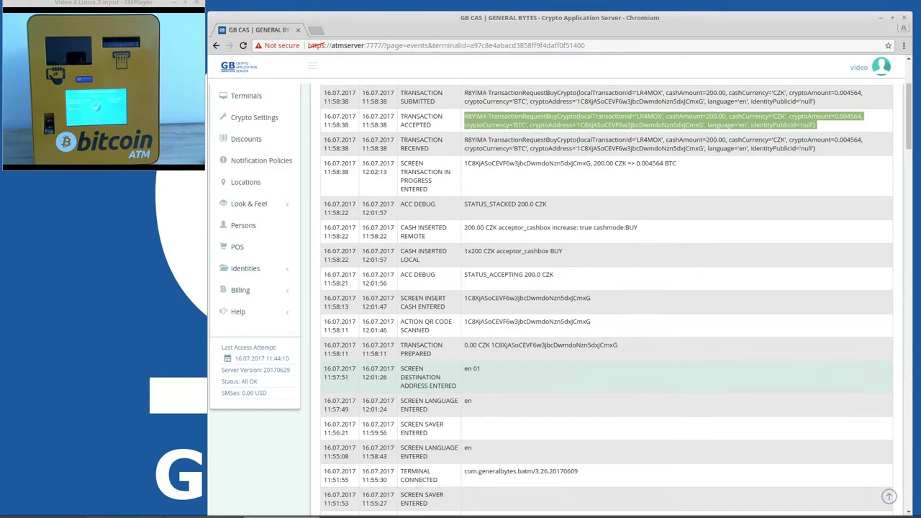
Step: Inspect the destination-address event and the STATUS_ACCEPTING and STATUS_STACKED 200.0 CZK debug lines
triple_click(428, 377)
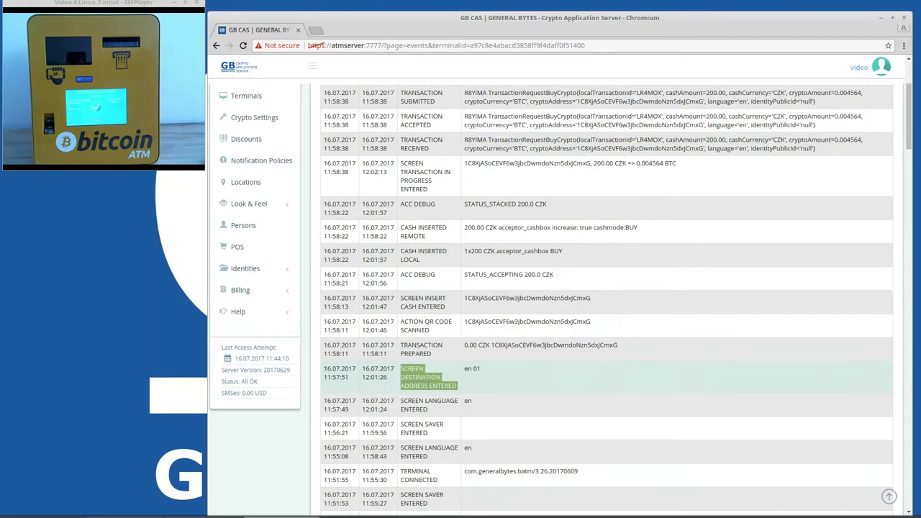
double_click(554, 345)
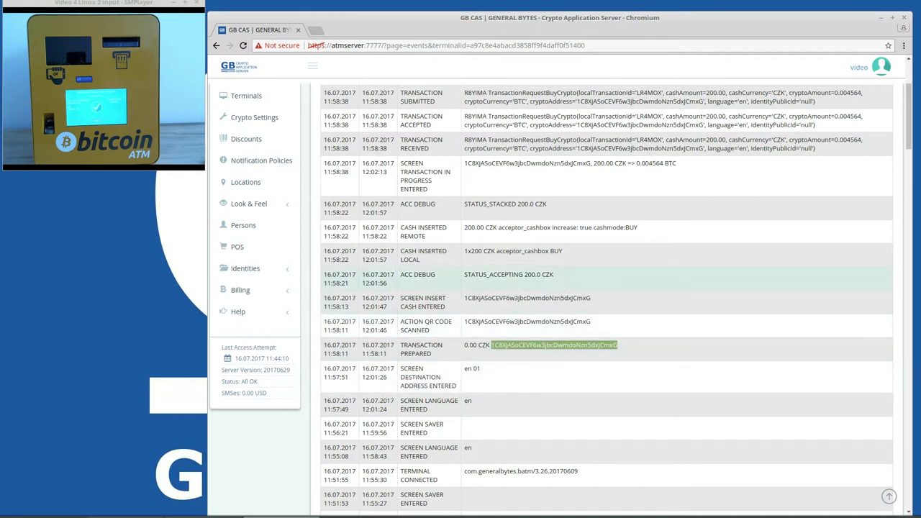
triple_click(503, 274)
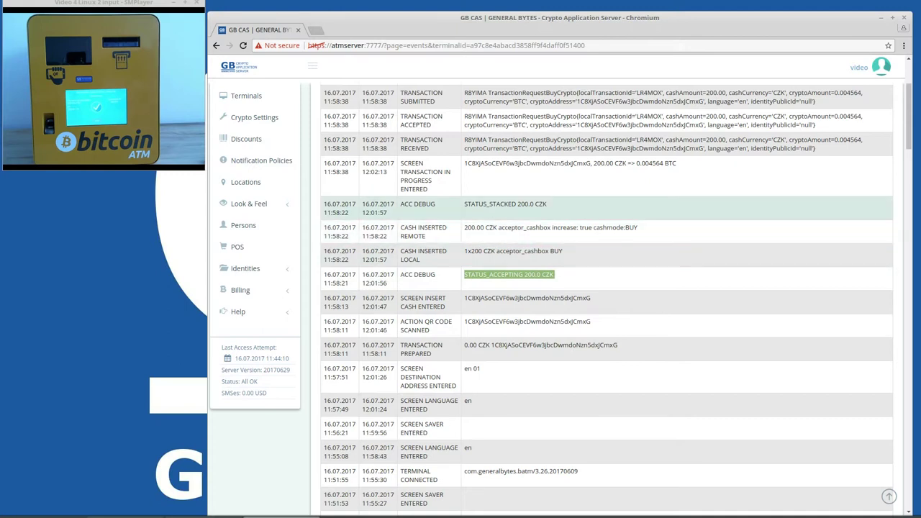
triple_click(504, 203)
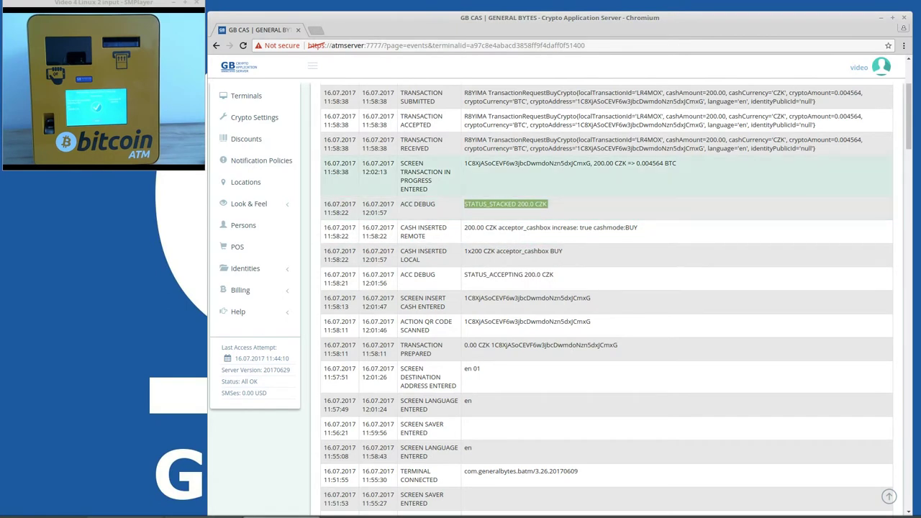
Step: Check the accepted transaction's 200.00 cash amount, local id, 0.004564 BTC and completed event data
scroll(606, 298, "up", 3)
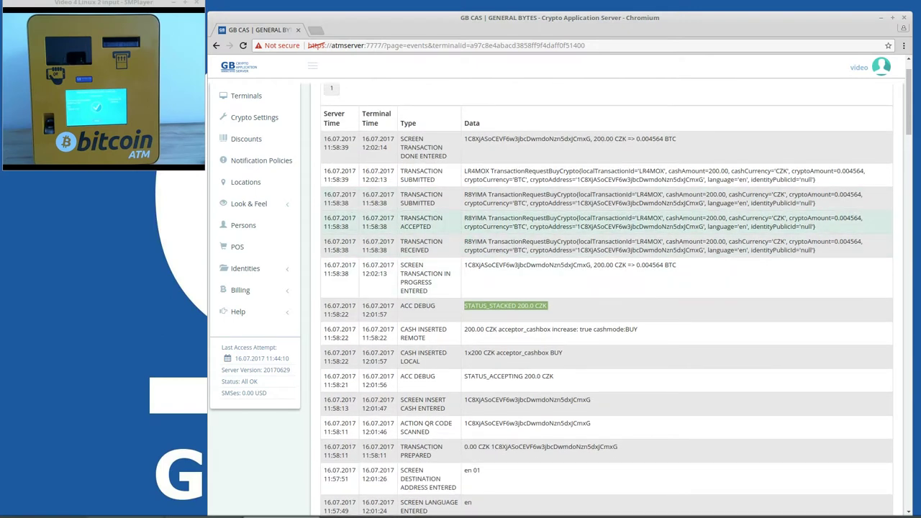
double_click(716, 217)
double_click(648, 218)
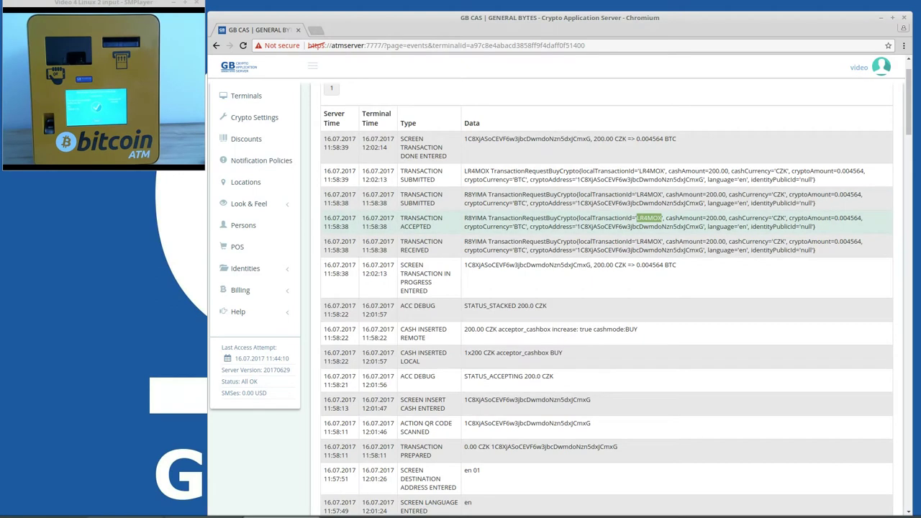
left_click(718, 218)
double_click(717, 218)
double_click(847, 218)
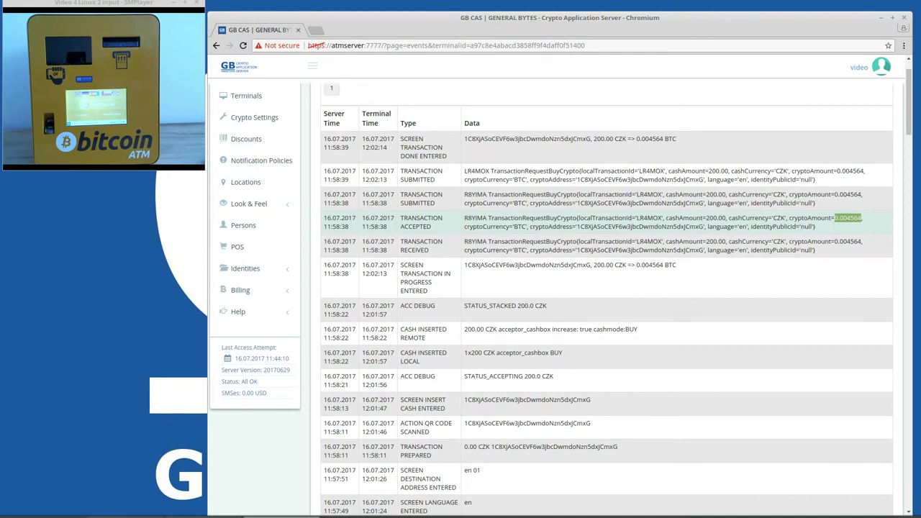
scroll(607, 291, "up", 2)
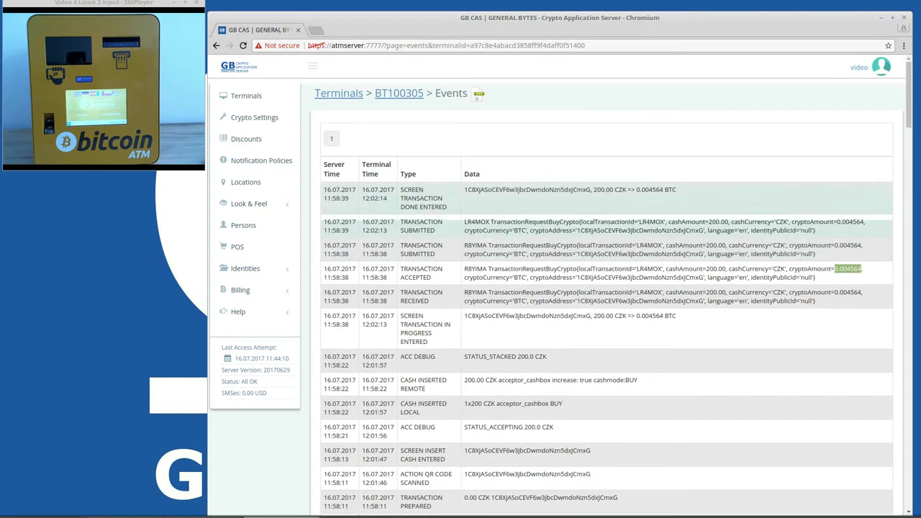
left_click_drag(464, 189, 677, 190)
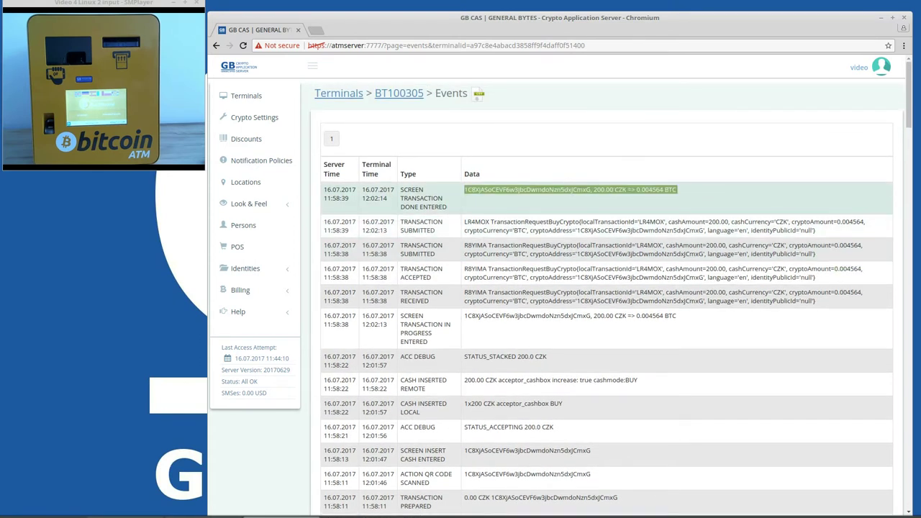
Step: Review the terminal version events for 3.26.20170609 and the older 3.25.20170126
scroll(606, 300, "down", 12)
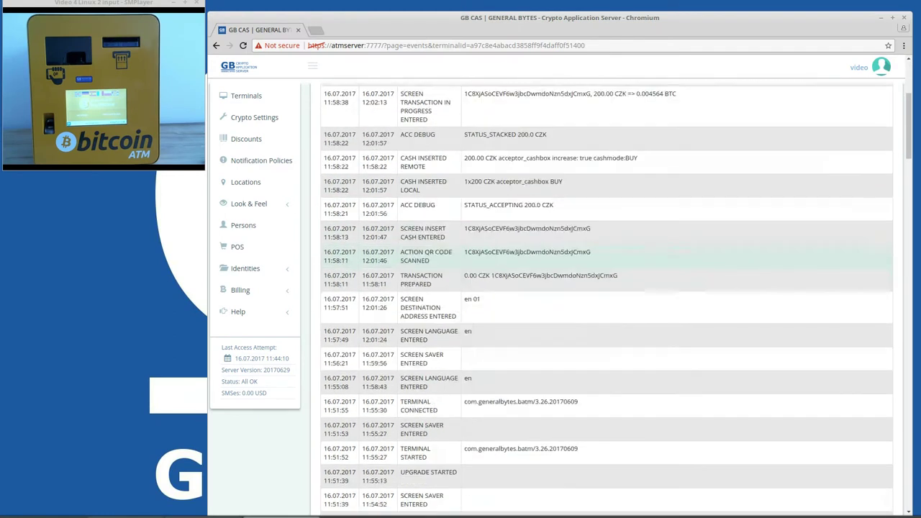
scroll(607, 299, "up", 2)
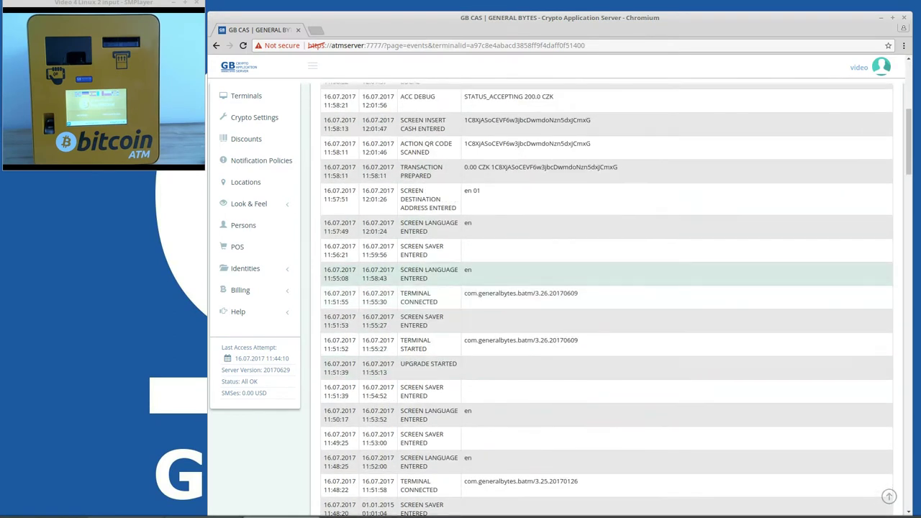
double_click(556, 293)
scroll(576, 389, "down", 1)
triple_click(556, 405)
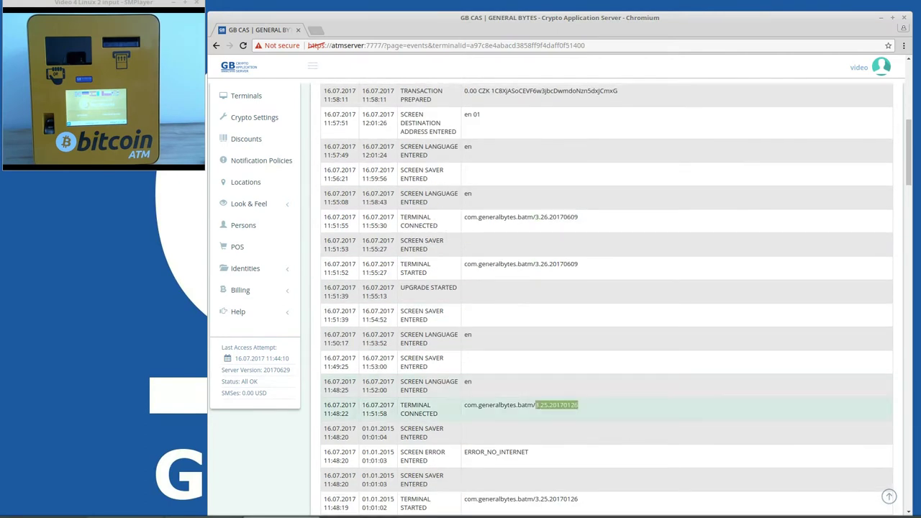
left_click(556, 404)
scroll(556, 265, "up", 3)
scroll(556, 265, "up", 3)
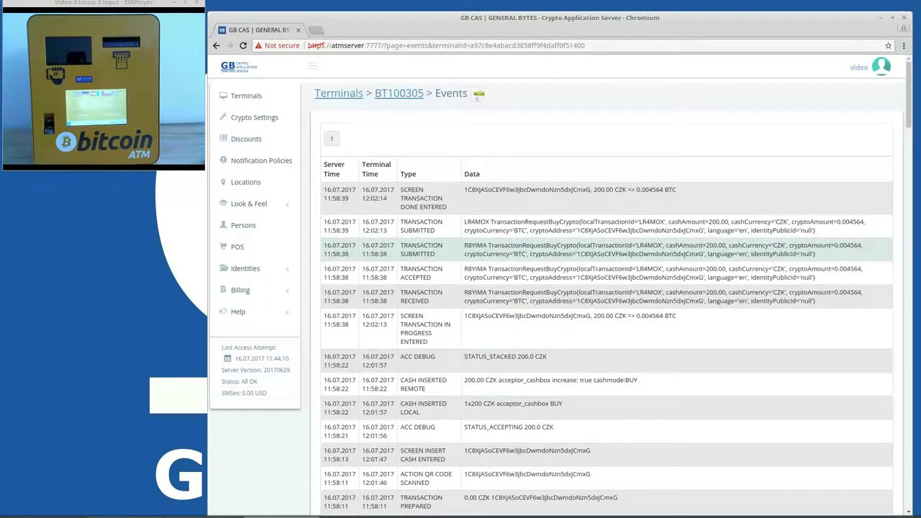
Step: Open BT100305's buy transactions list, check the first transaction's remote id, and return to the terminal
left_click(398, 92)
left_click(376, 117)
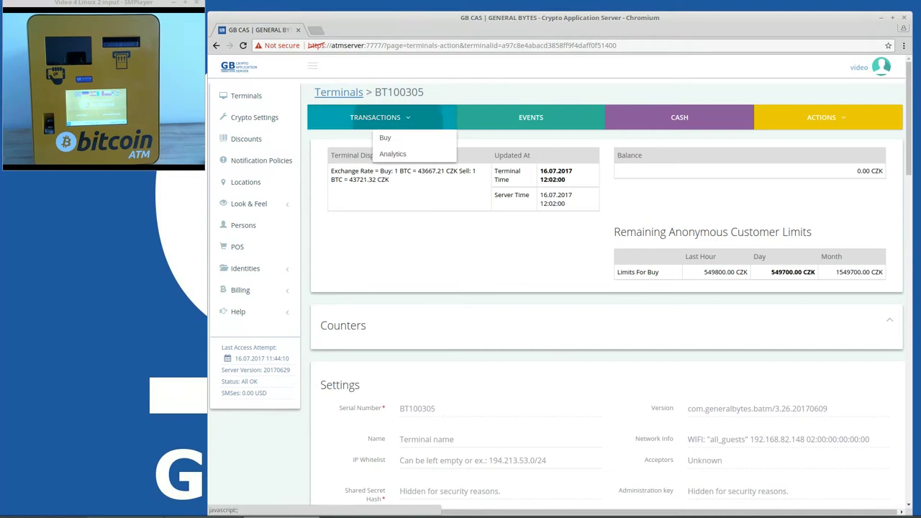
left_click(385, 138)
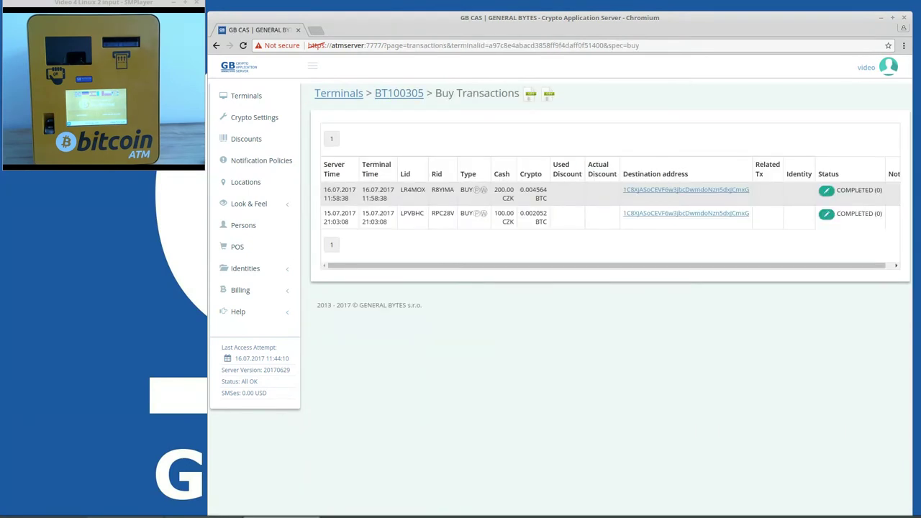
double_click(443, 189)
left_click(398, 92)
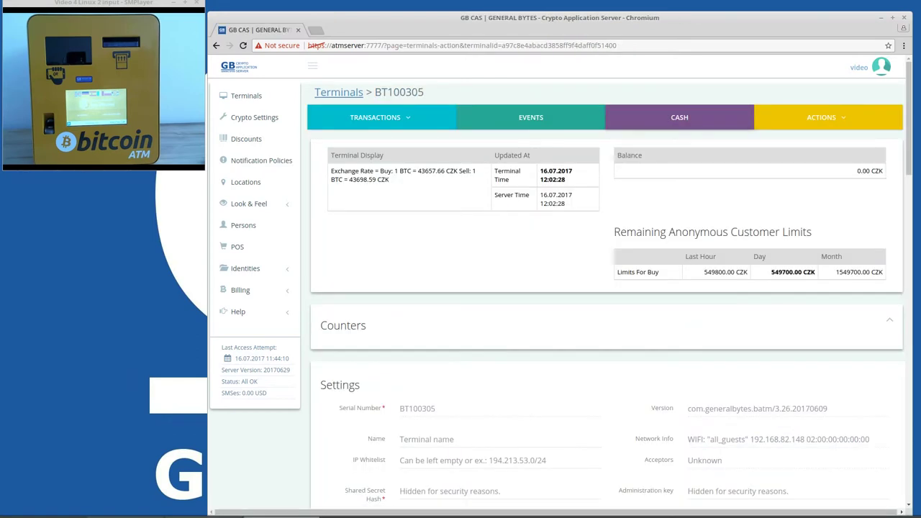
Step: On the Cash page, check acceptor_cashbox's 100.00 and 200.00 CZK entries and 300.00 total, then open Banknote History
left_click(643, 118)
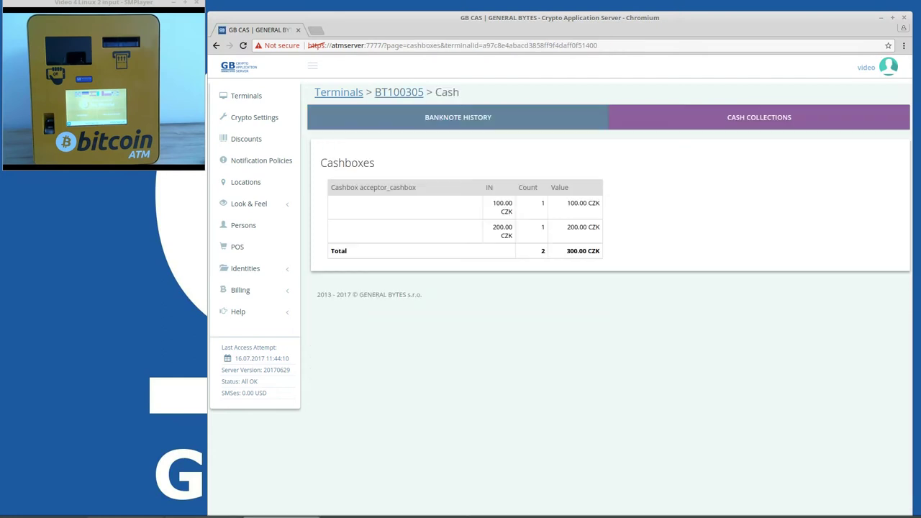
left_click_drag(492, 203, 514, 211)
double_click(388, 187)
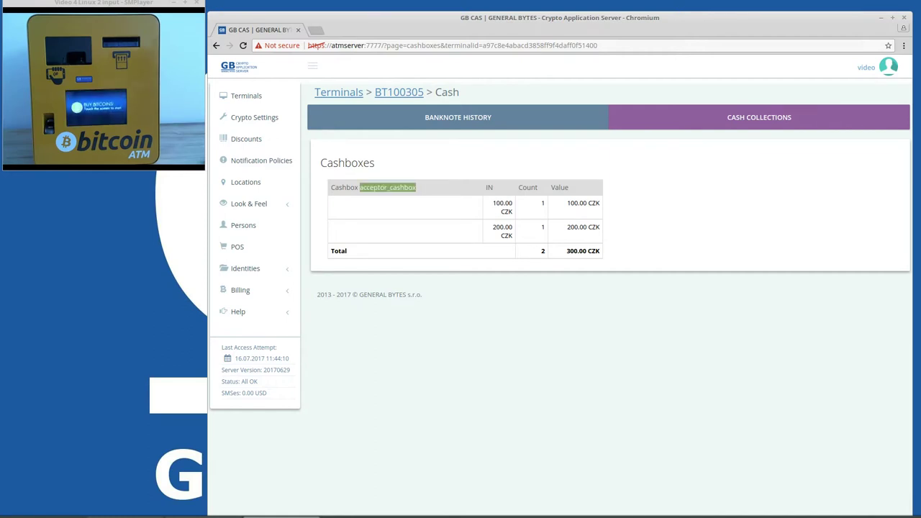
left_click_drag(492, 203, 513, 211)
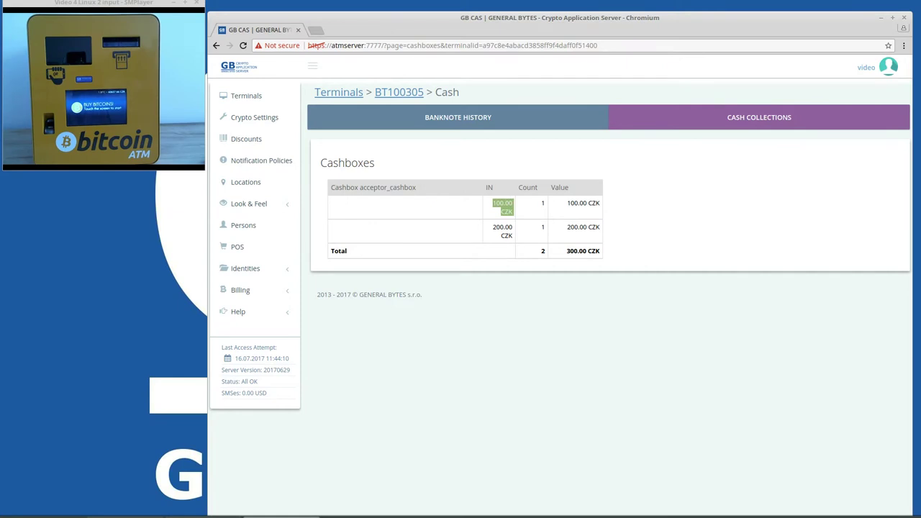
left_click_drag(492, 225, 514, 236)
double_click(576, 251)
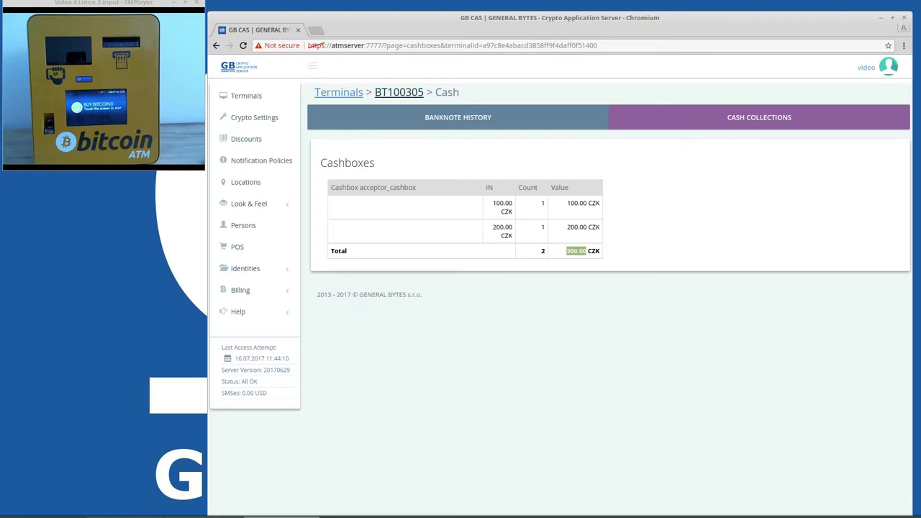
left_click(457, 117)
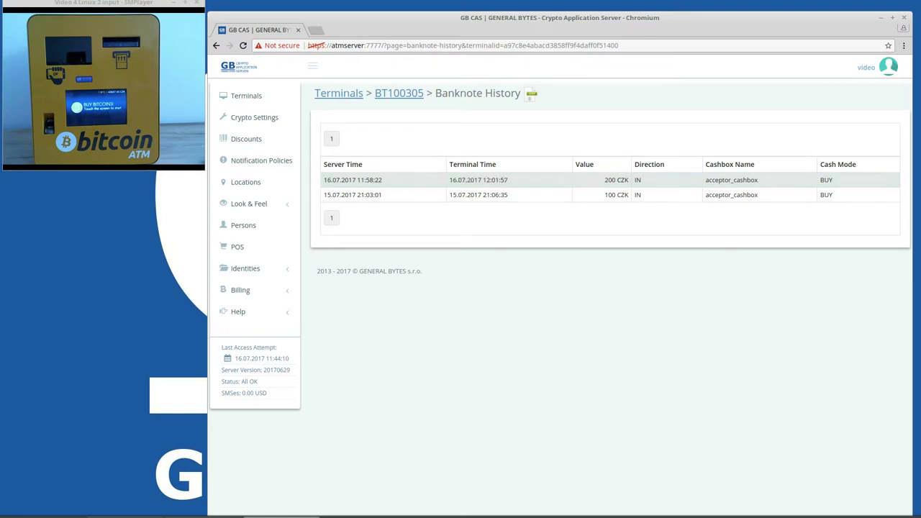
Step: Revisit BT100305's Cash overview, Banknote History and Cash Collections, returning to the terminal page each time
left_click(399, 93)
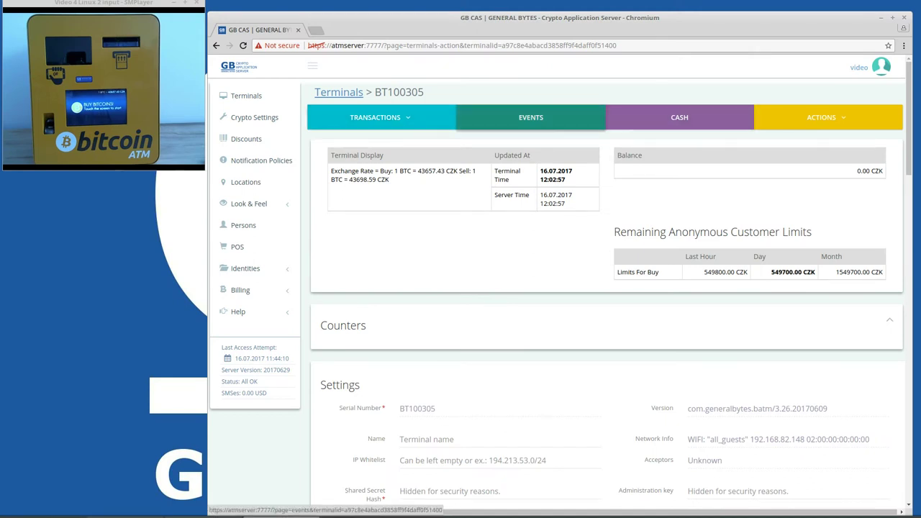
left_click(680, 119)
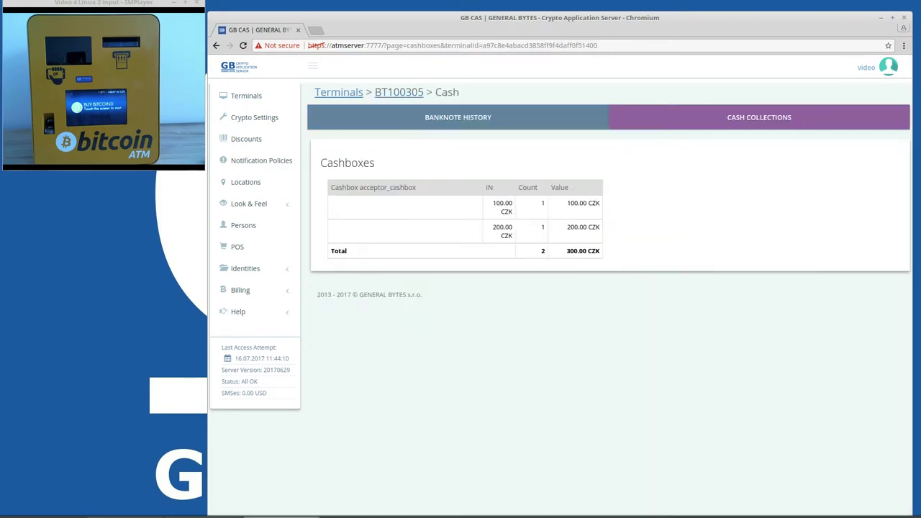
left_click(475, 117)
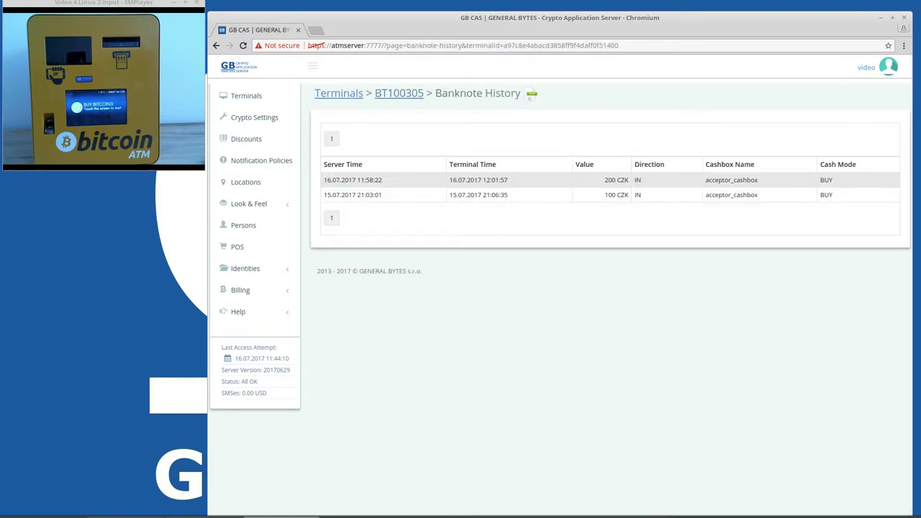
left_click(398, 92)
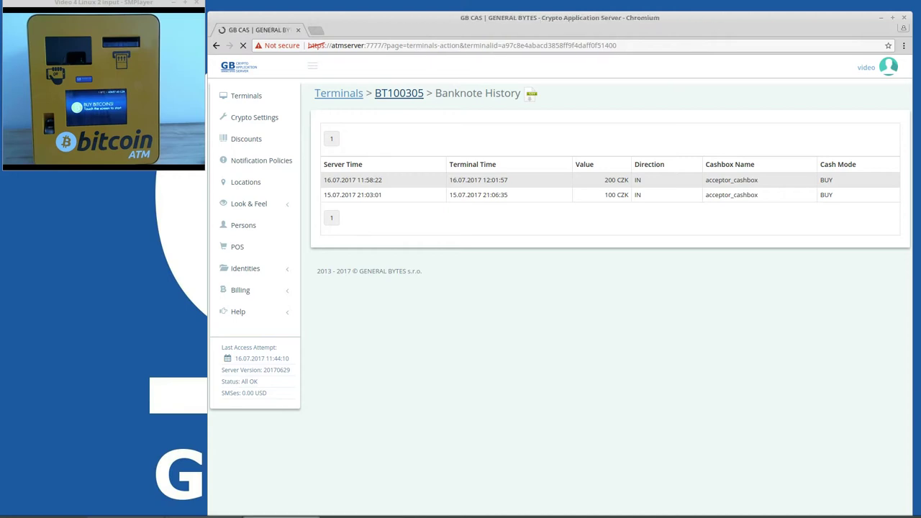
left_click(679, 117)
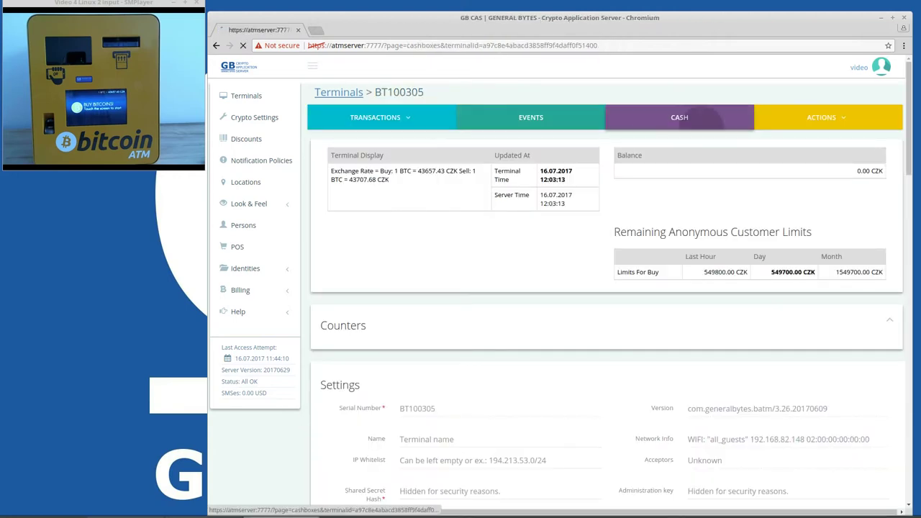
left_click(699, 120)
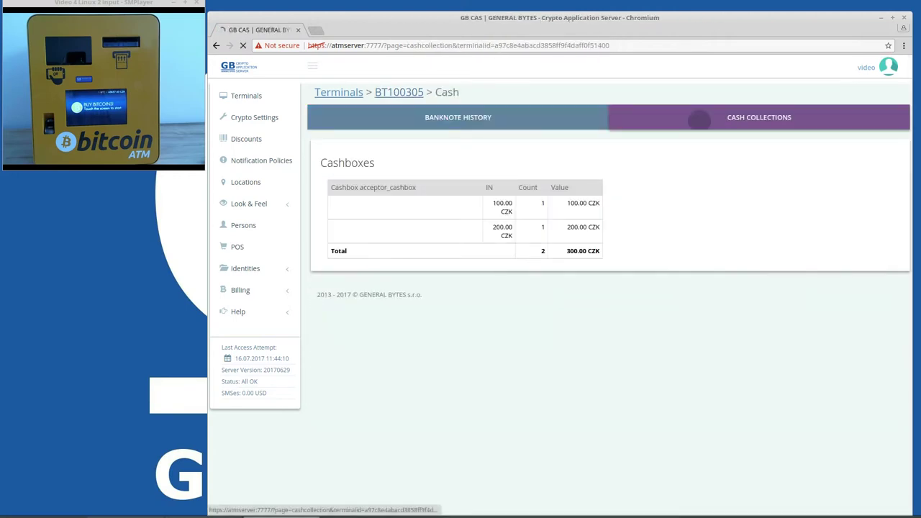
left_click(398, 93)
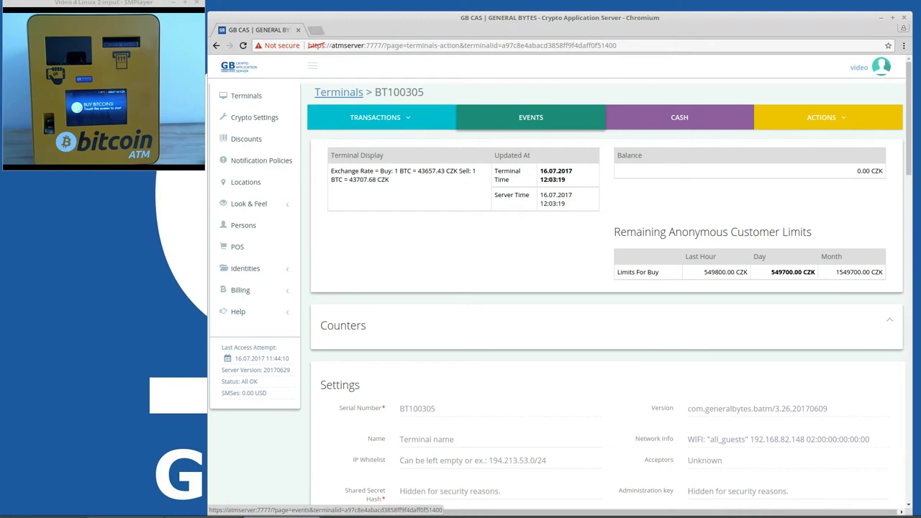
Step: Confirm BT100305 has no cash collections, then return to its page and open the Actions list
left_click(679, 117)
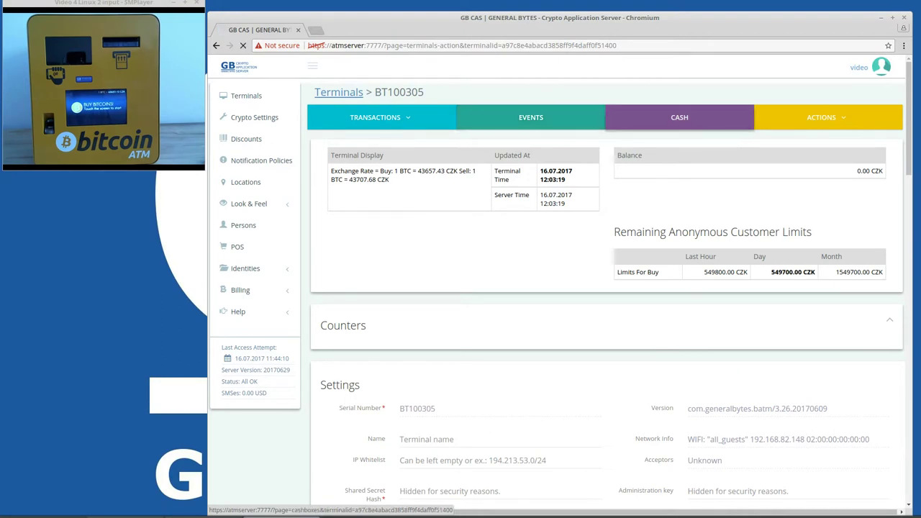
left_click(759, 117)
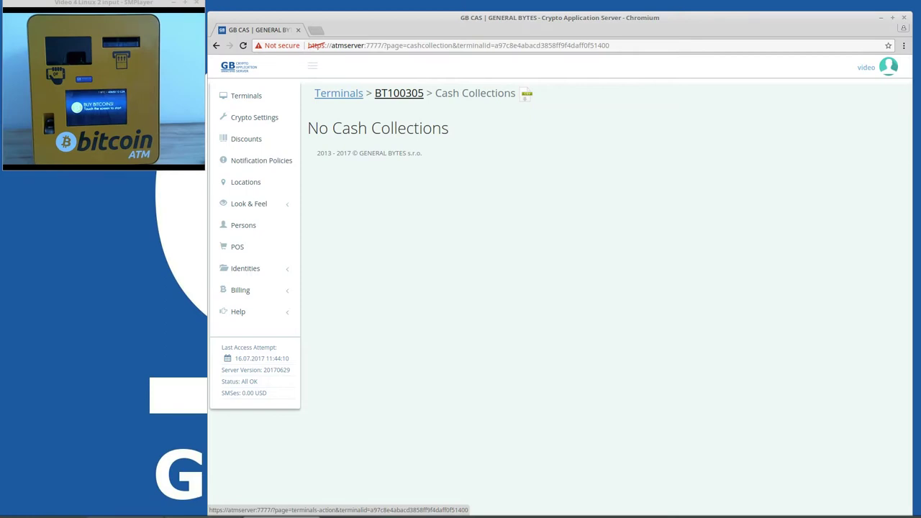
left_click(398, 93)
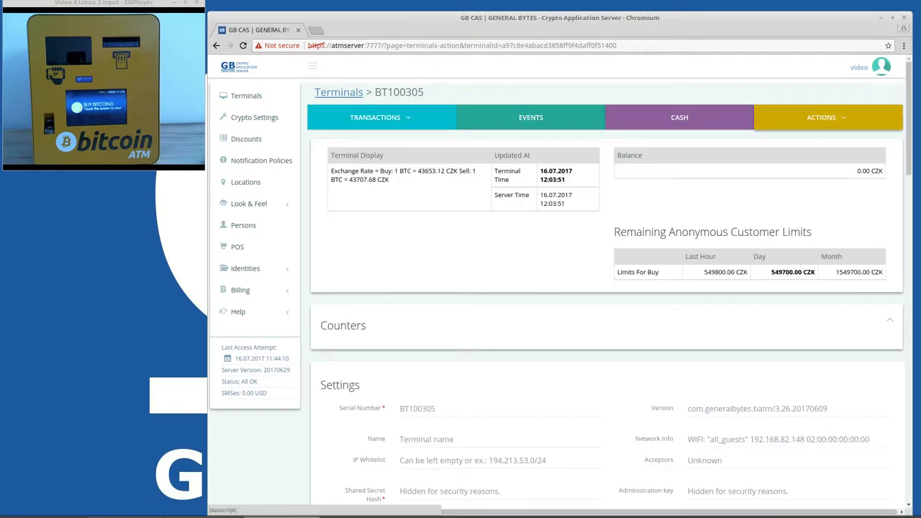
left_click(821, 117)
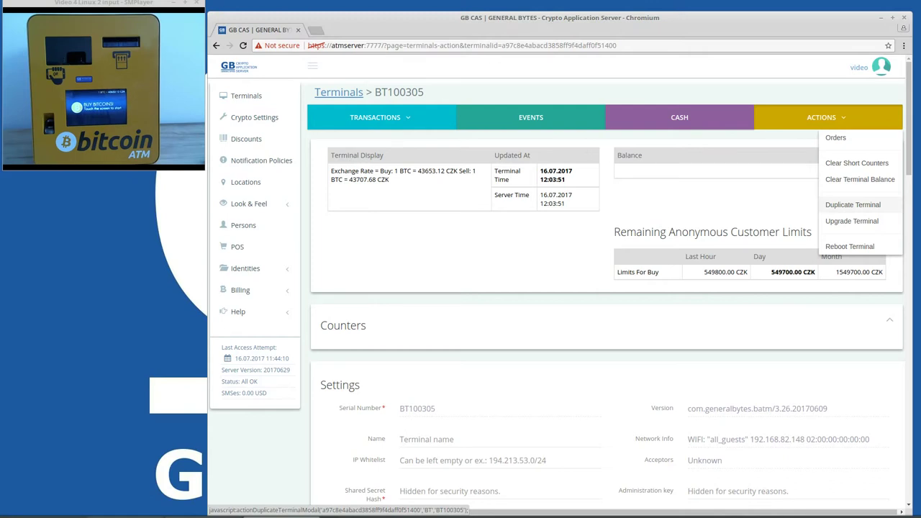
left_click(852, 204)
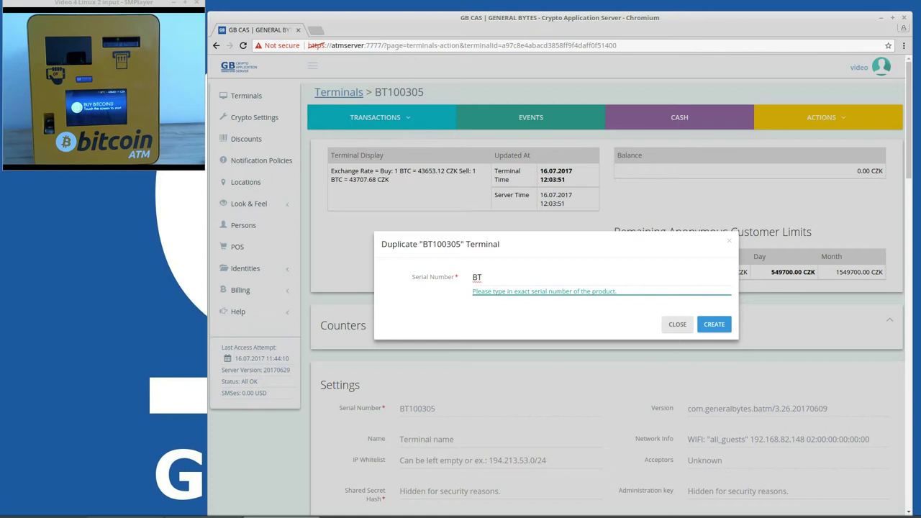
type("100018")
key("Left")
key("Left")
key("Left")
left_click(677, 324)
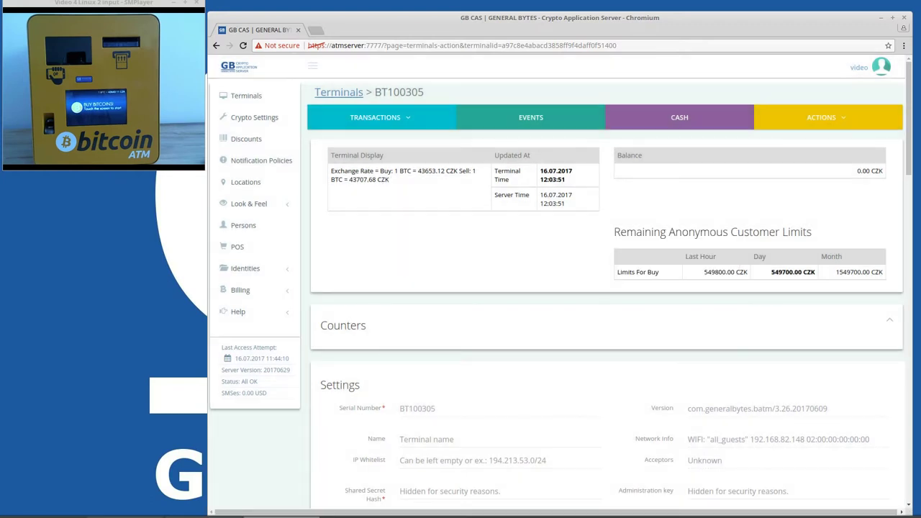
left_click(821, 118)
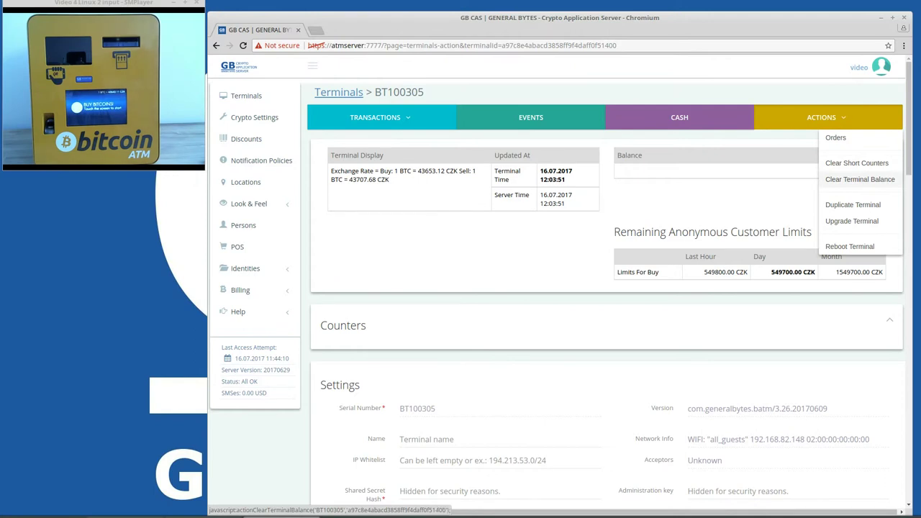
Step: Clear BT100305's balance to 0.00 CZK, then reopen its detail page from the Terminals list via View
left_click(860, 179)
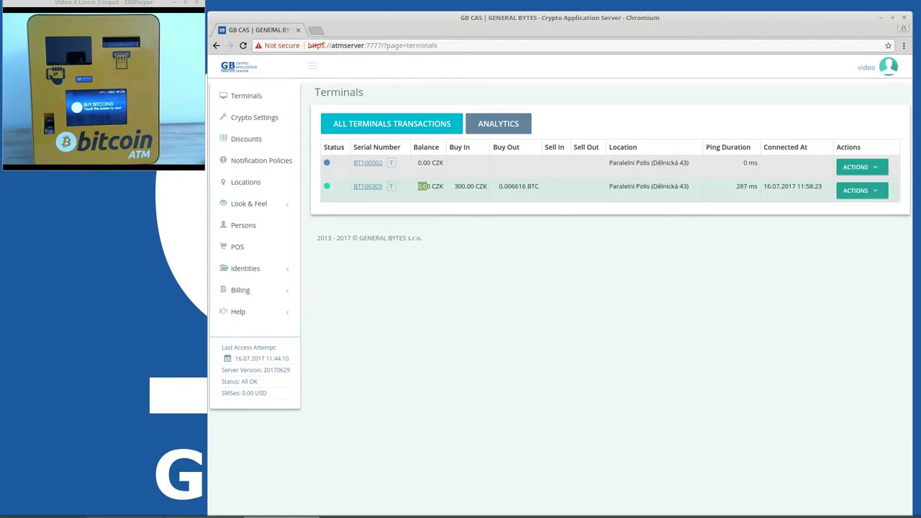
left_click(859, 191)
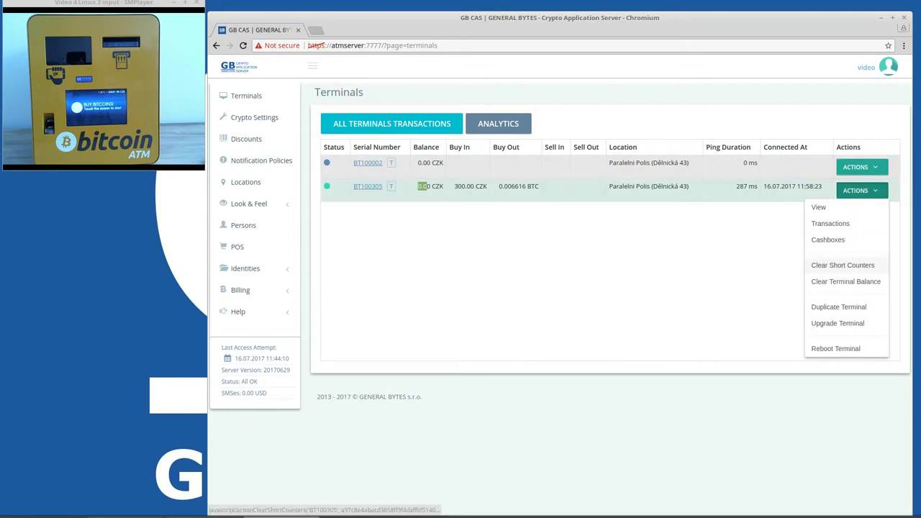
left_click(841, 265)
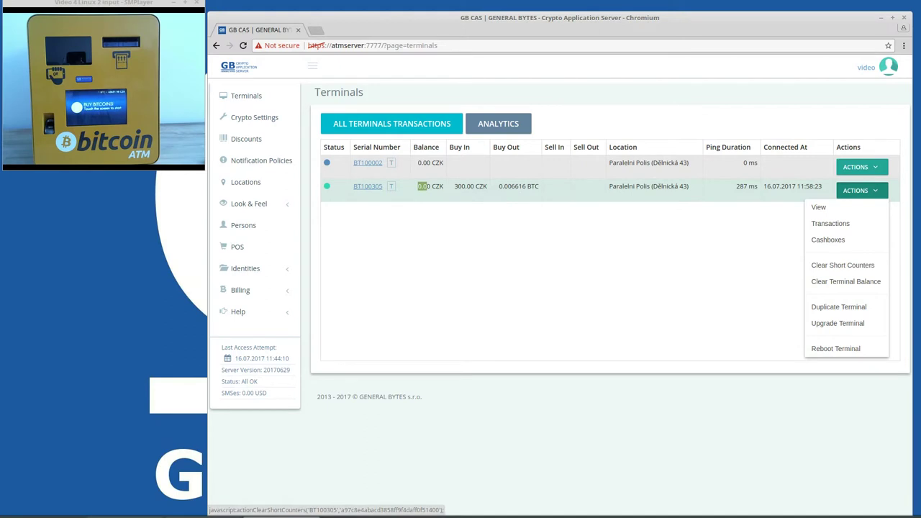
left_click(861, 191)
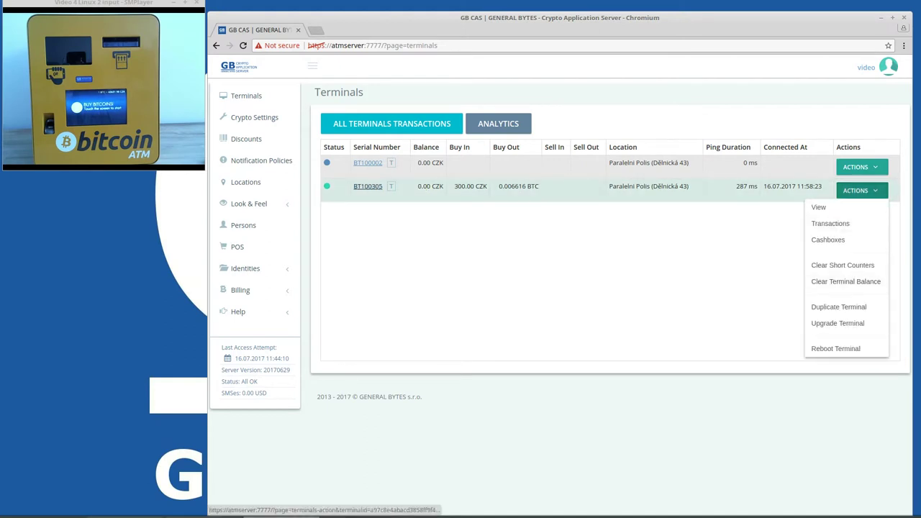
left_click(845, 281)
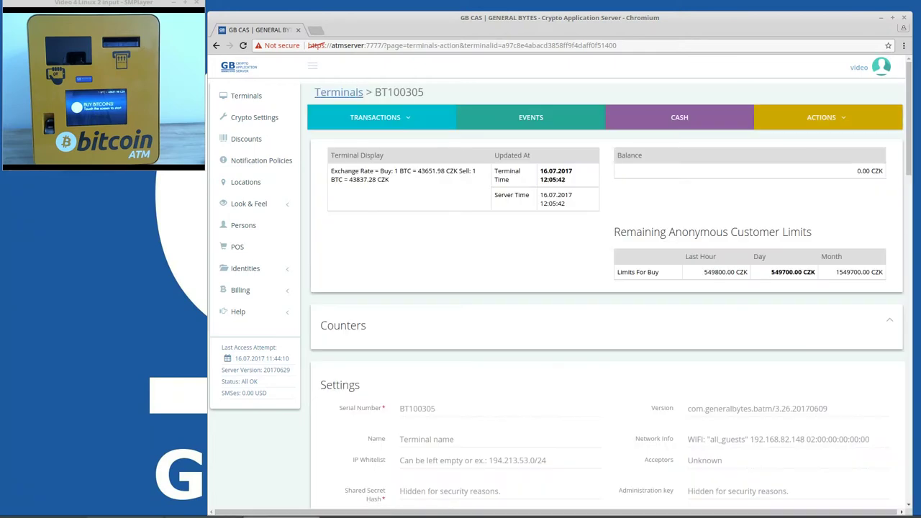
Step: Run Clear Terminal Balance twice from BT100305's Actions list so the balance shows 0.00 CZK
left_click(820, 117)
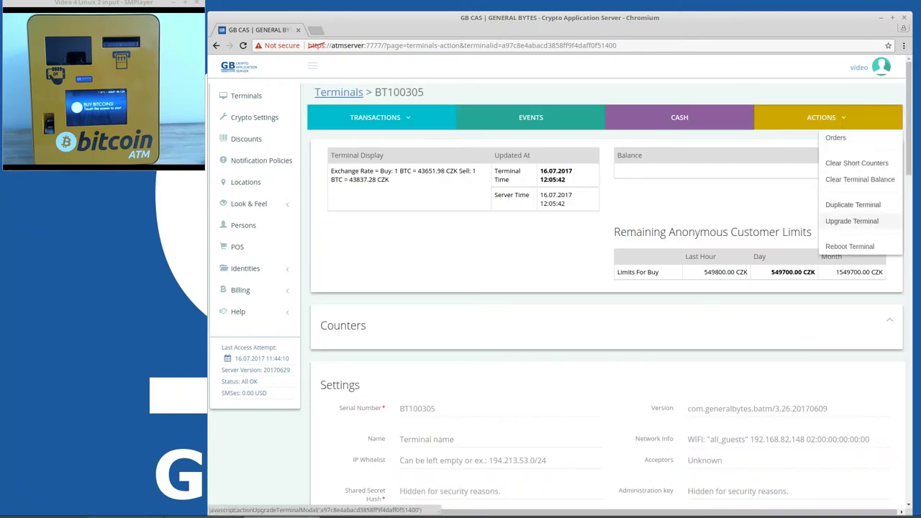
left_click(859, 179)
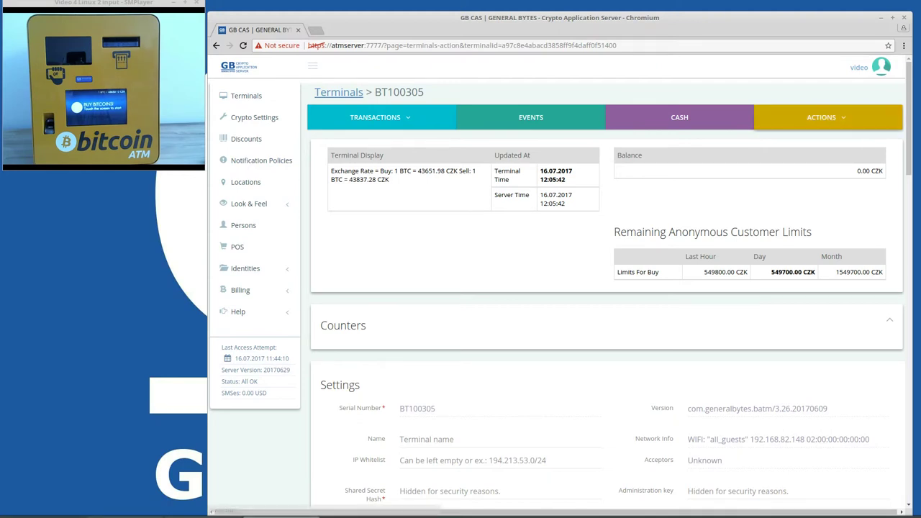
left_click(821, 118)
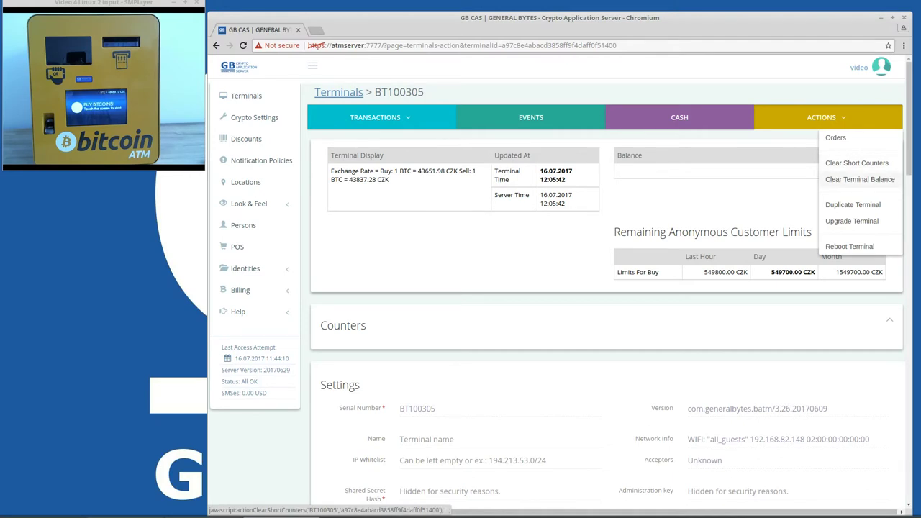
left_click(856, 162)
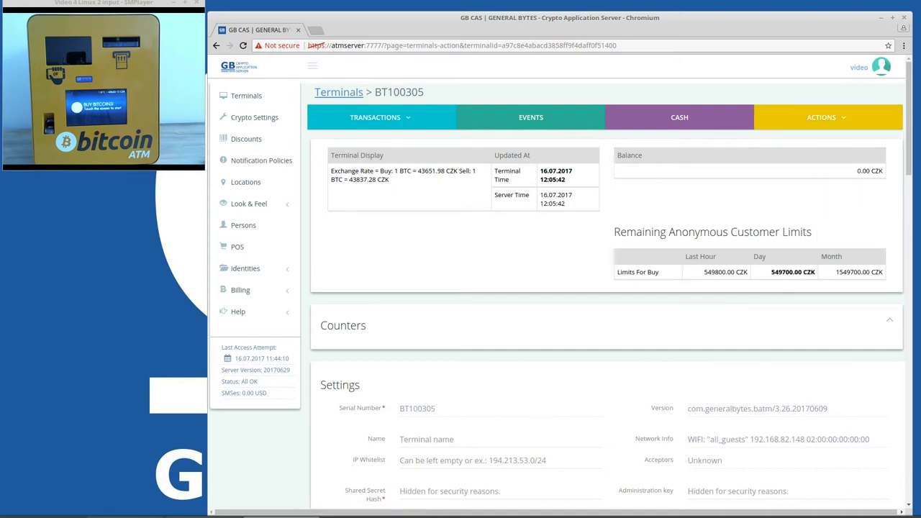
Step: Reload BT100305's page to refresh its displayed exchange rates and terminal time
triple_click(361, 179)
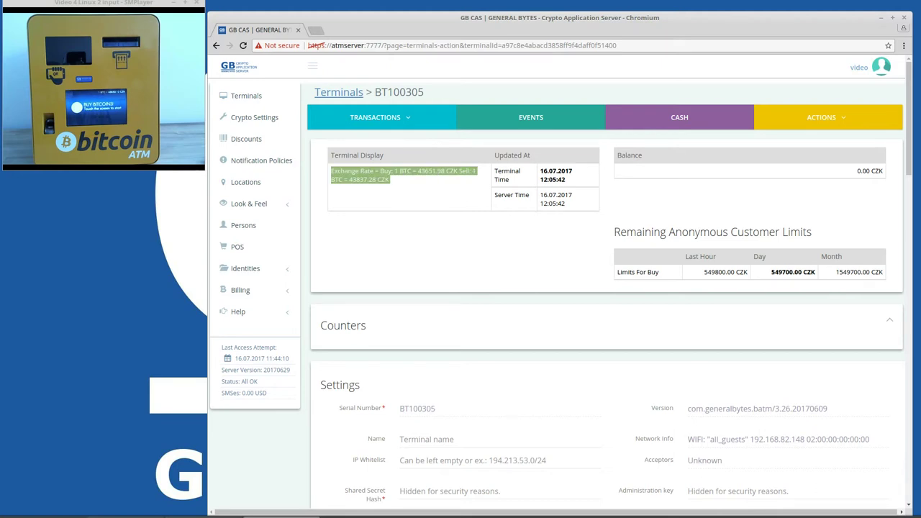
triple_click(556, 175)
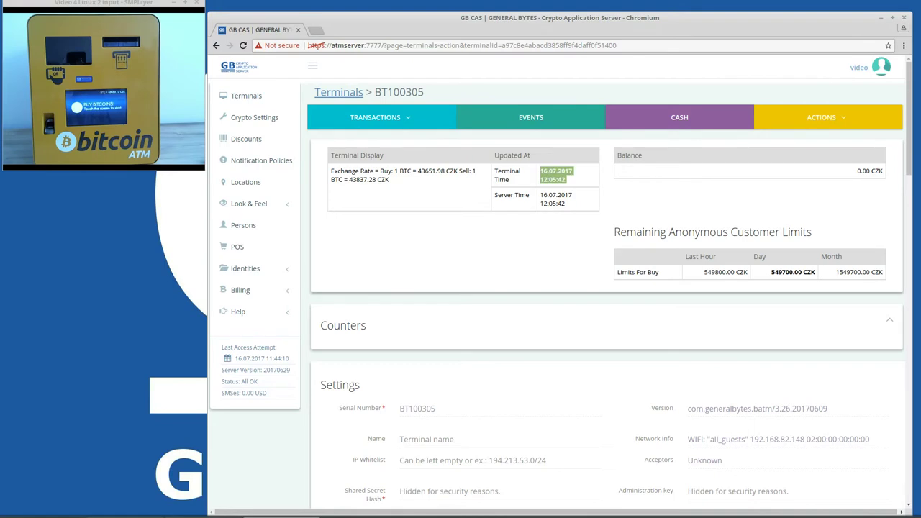
right_click(547, 181)
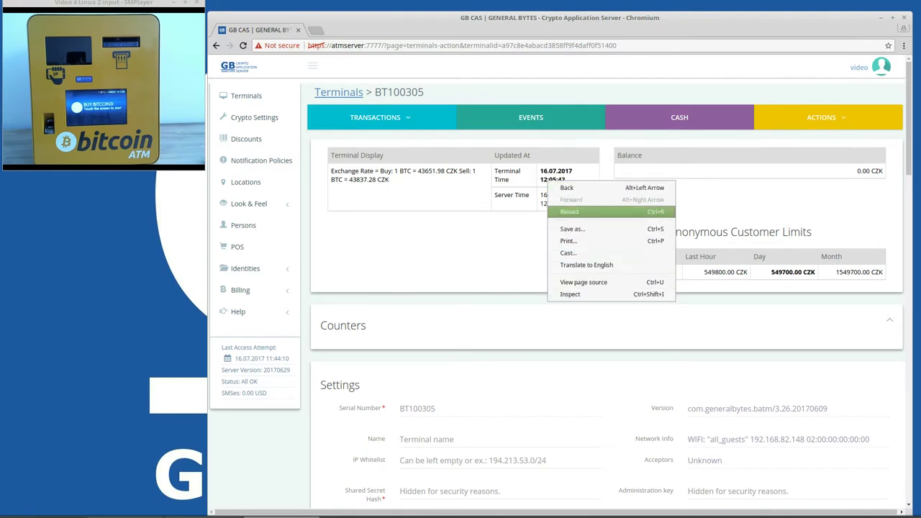
left_click(569, 212)
Step: Highlight the updated terminal time and rates: sell 43866.83 and buy 43857.74
left_click_drag(548, 179, 565, 179)
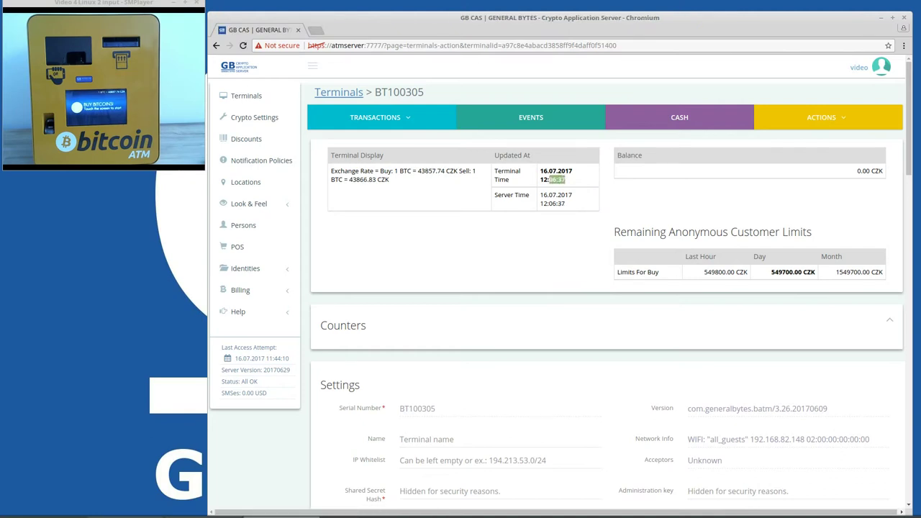
triple_click(452, 170)
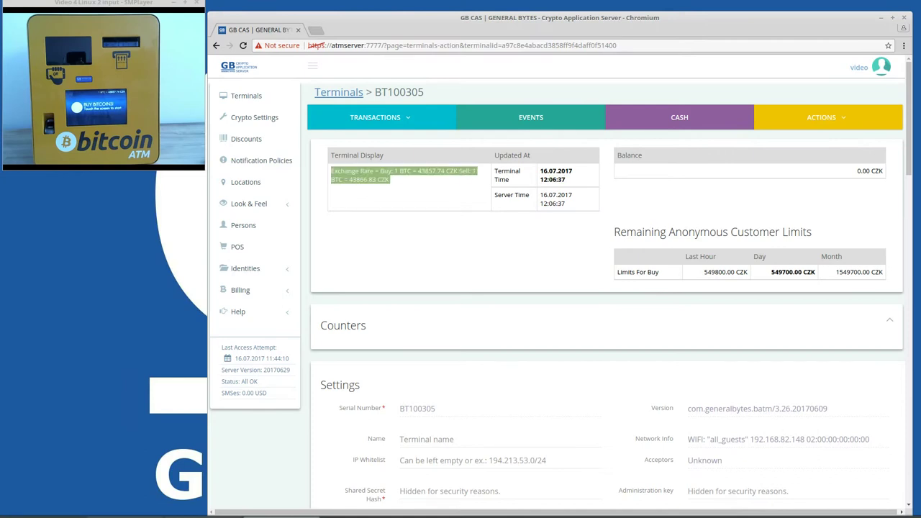
left_click(369, 179)
double_click(369, 179)
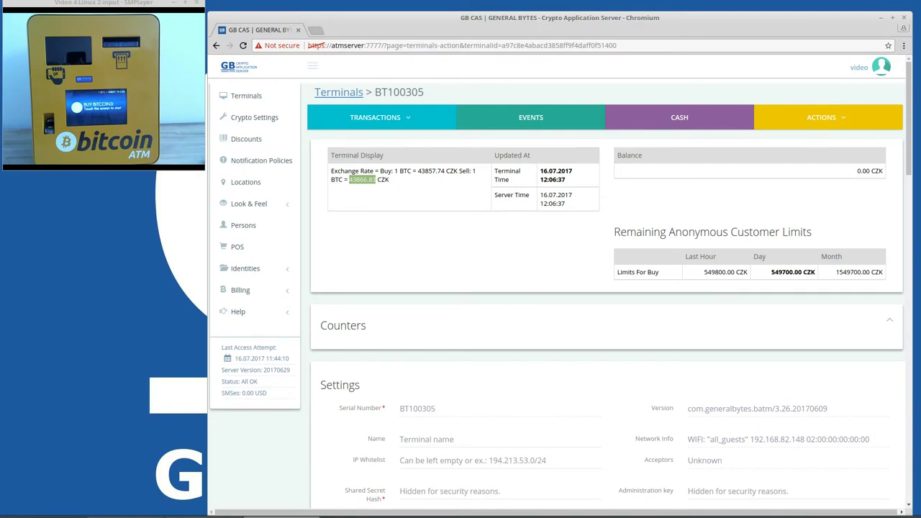
left_click(435, 171)
double_click(432, 170)
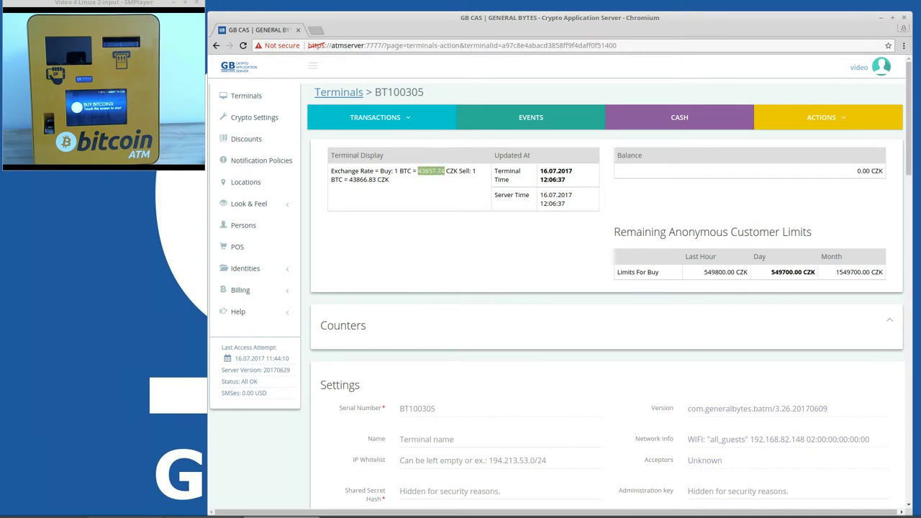
key("shift+Left")
Step: Highlight the Buy Counters Short and Long tables showing 300.00 CZK and 0.006616 BTC
scroll(609, 286, "down", 2)
scroll(610, 288, "down", 2)
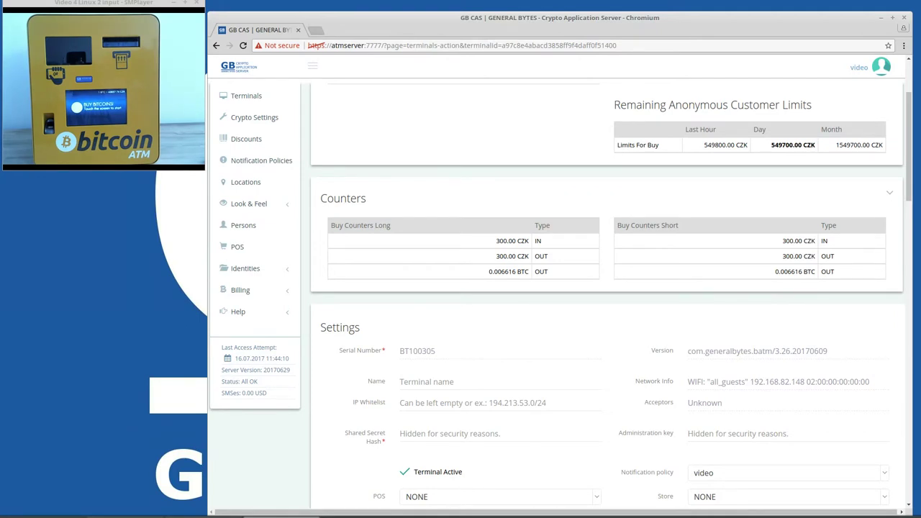
triple_click(647, 225)
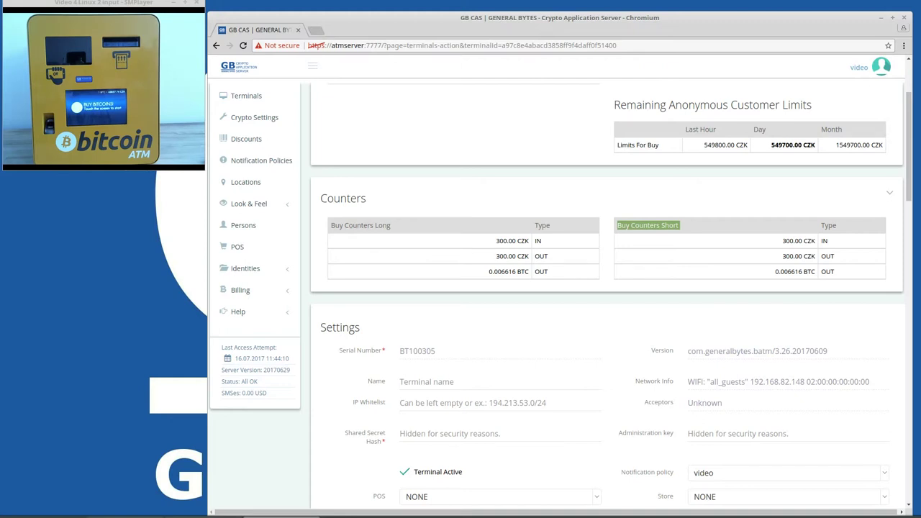
left_click_drag(774, 271, 784, 240)
left_click_drag(496, 240, 529, 240)
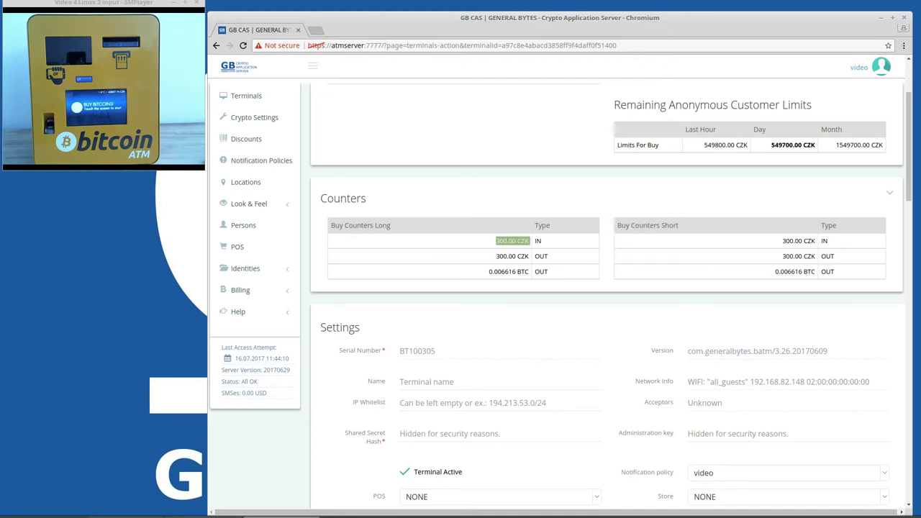
left_click_drag(391, 225, 331, 225)
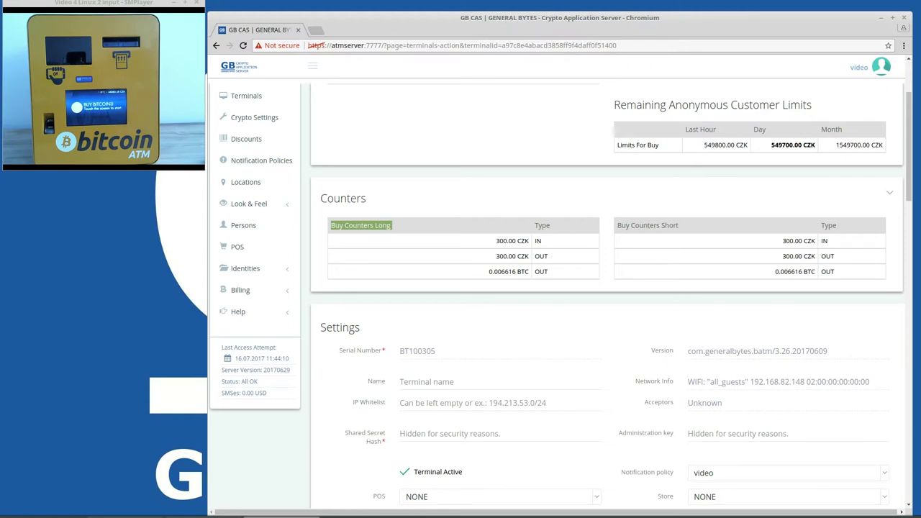
Step: Highlight the terminal's serial number BT100305 and its software version string
scroll(607, 296, "down", 1)
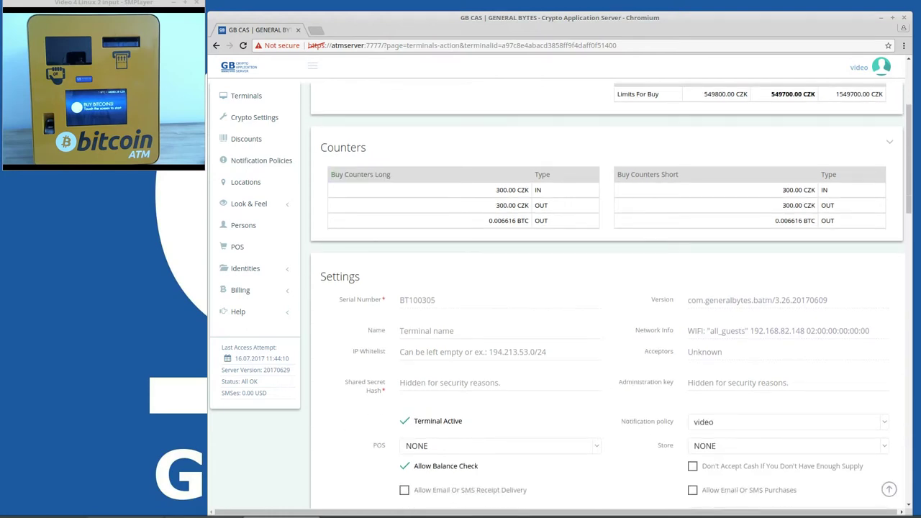
scroll(611, 296, "down", 1)
scroll(611, 292, "down", 1)
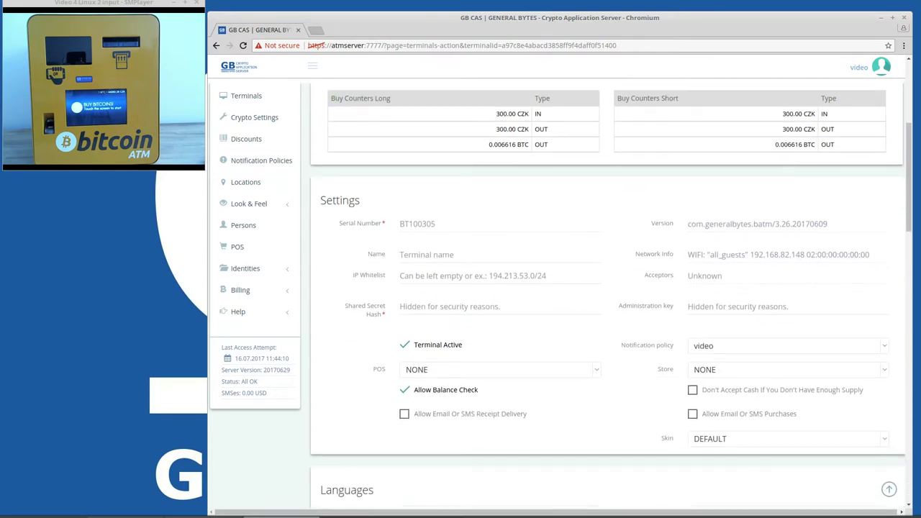
scroll(611, 296, "down", 1)
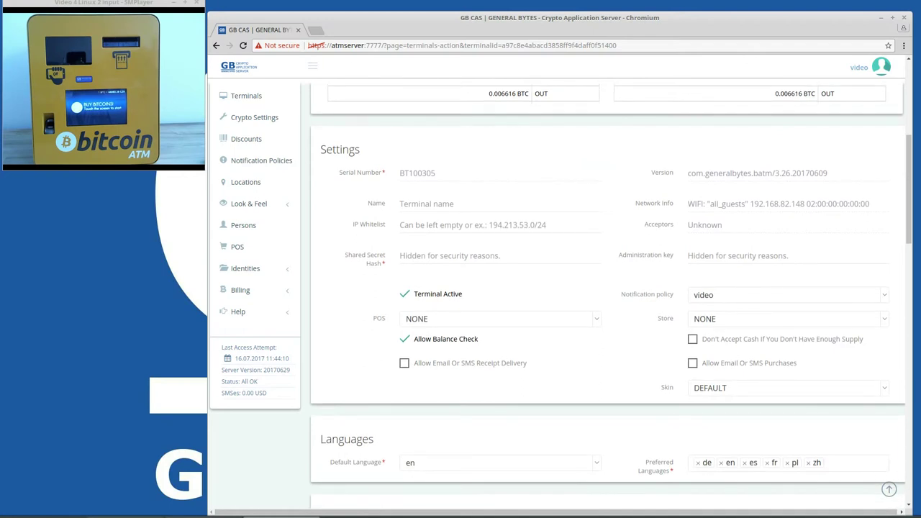
double_click(417, 173)
triple_click(757, 172)
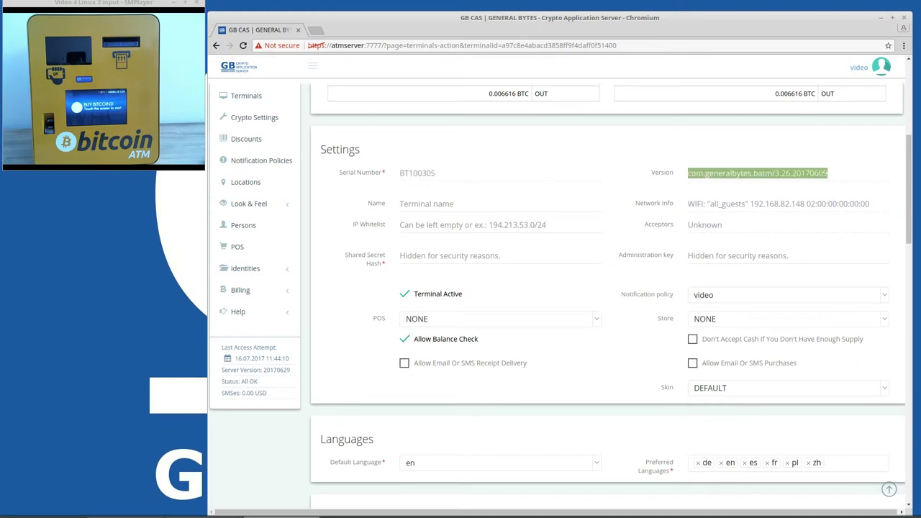
left_click(757, 173)
Step: Enter 'Video' as the terminal's Name in the Settings section
scroll(756, 173, "down", 1)
left_click(424, 153)
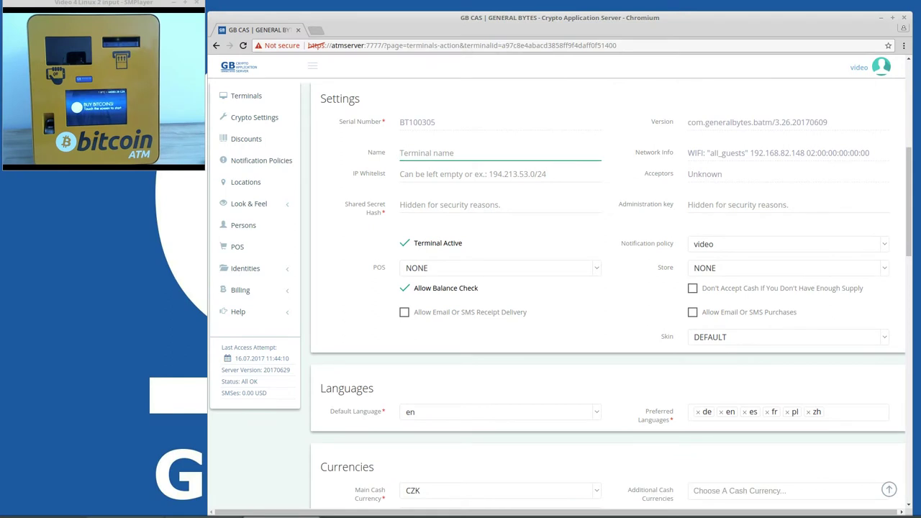
type("Video")
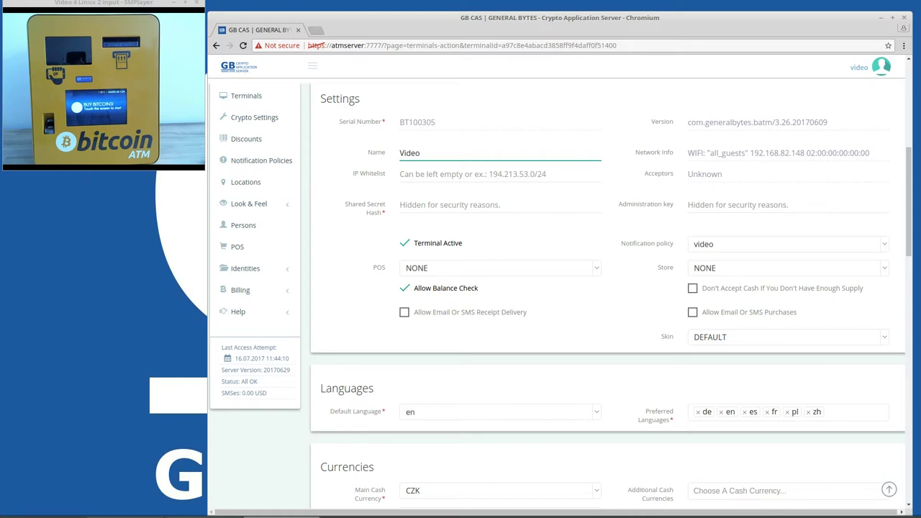
left_click(472, 174)
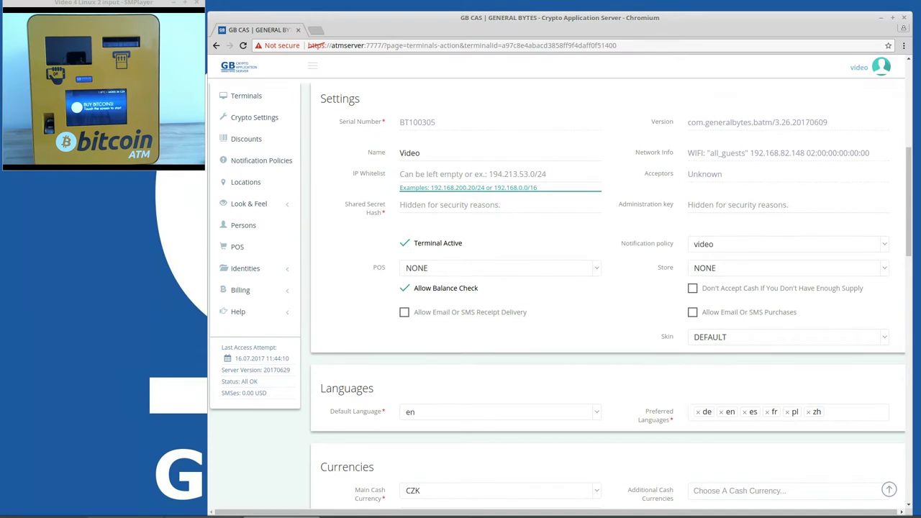
left_click(420, 152)
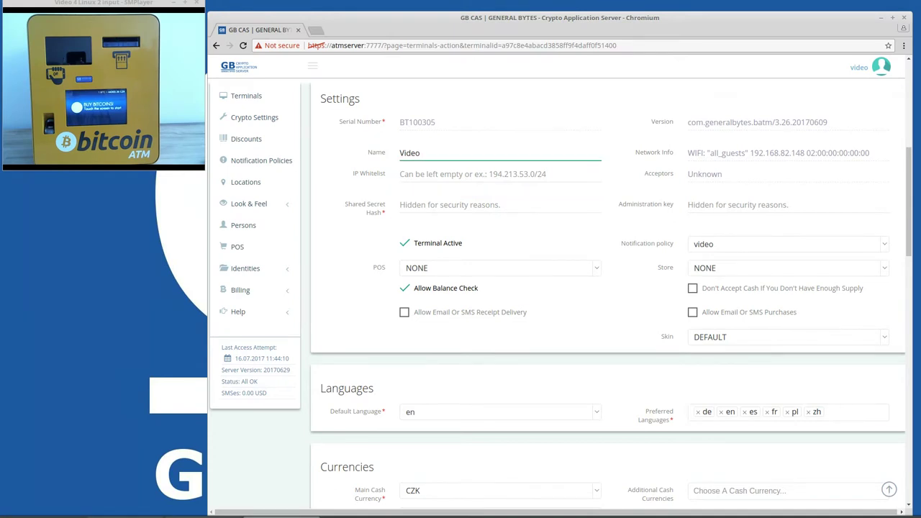
left_click(401, 173)
left_click(420, 152)
left_click_drag(688, 153, 860, 153)
double_click(727, 152)
left_click(727, 152)
left_click_drag(753, 152, 804, 153)
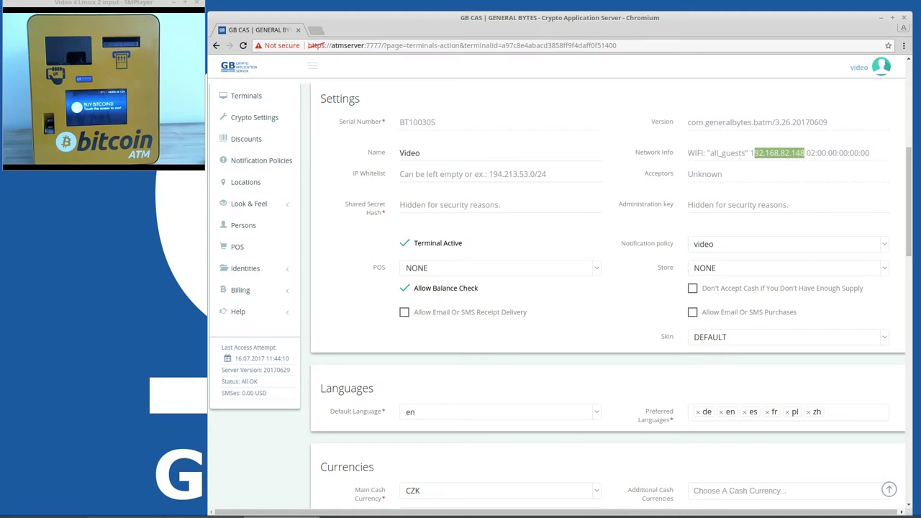
left_click(804, 153)
double_click(727, 152)
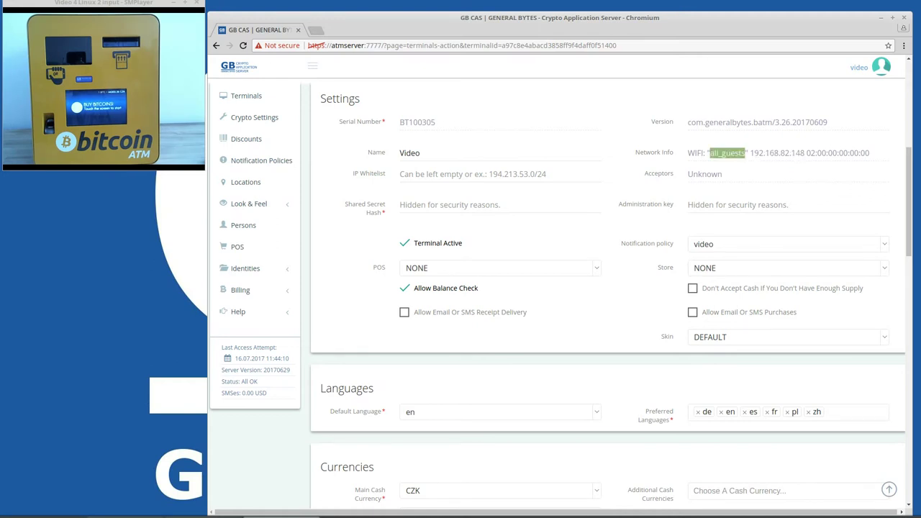
left_click_drag(753, 152, 779, 153)
left_click_drag(792, 152, 750, 152)
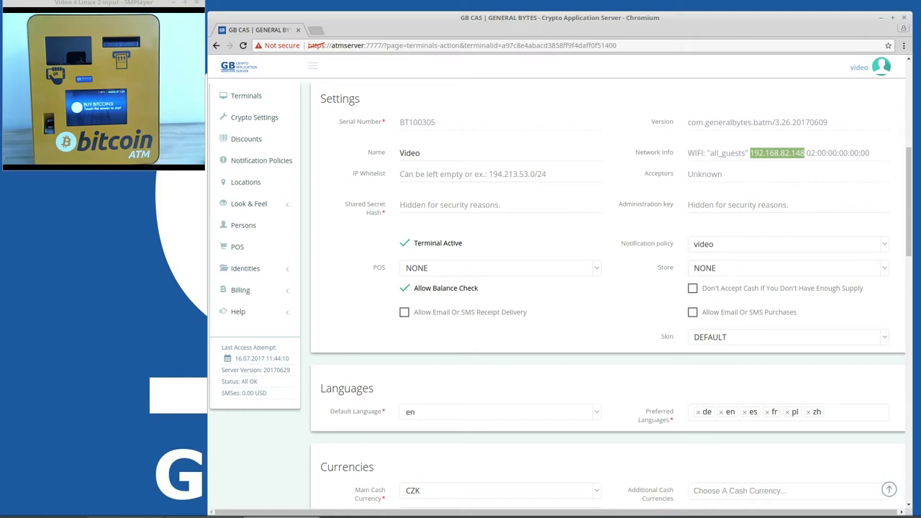
scroll(611, 300, "down", 1)
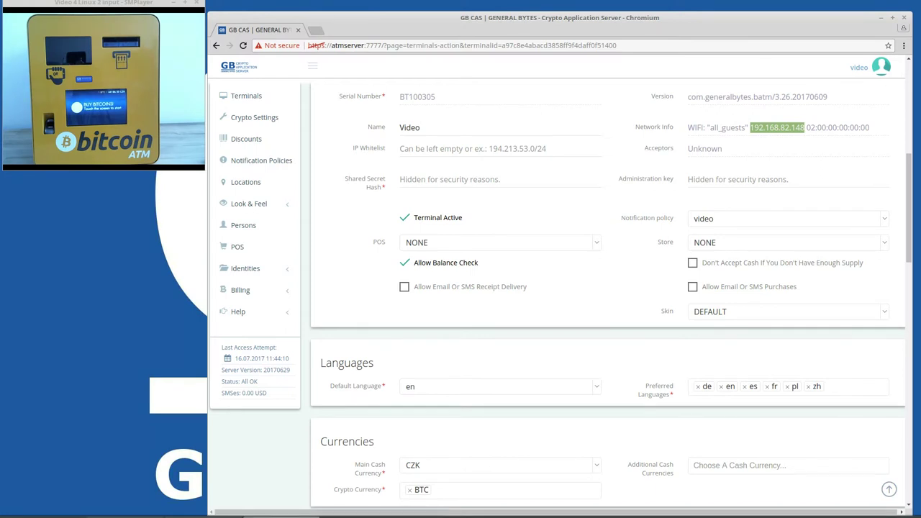
Step: Leave the terminal active and keep Video as its notification policy
left_click(404, 217)
left_click(404, 217)
left_click(404, 218)
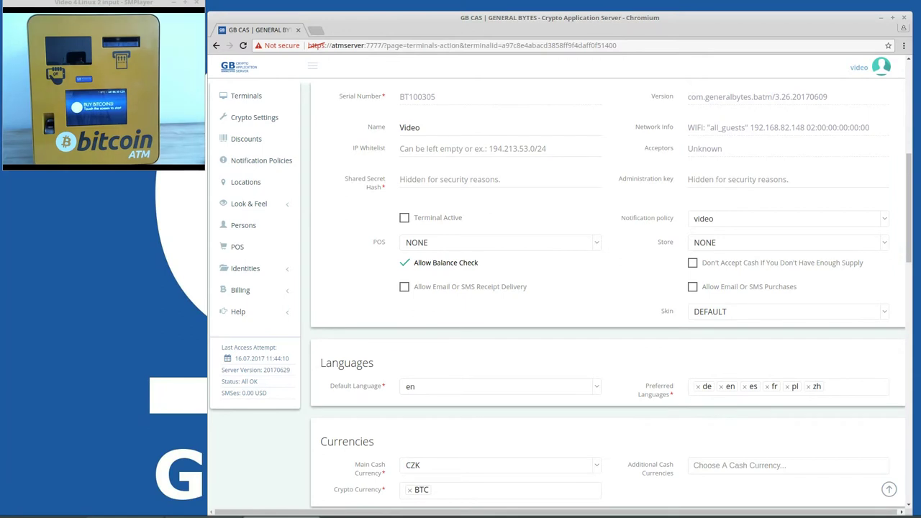
left_click(404, 217)
left_click(404, 217)
left_click(404, 217)
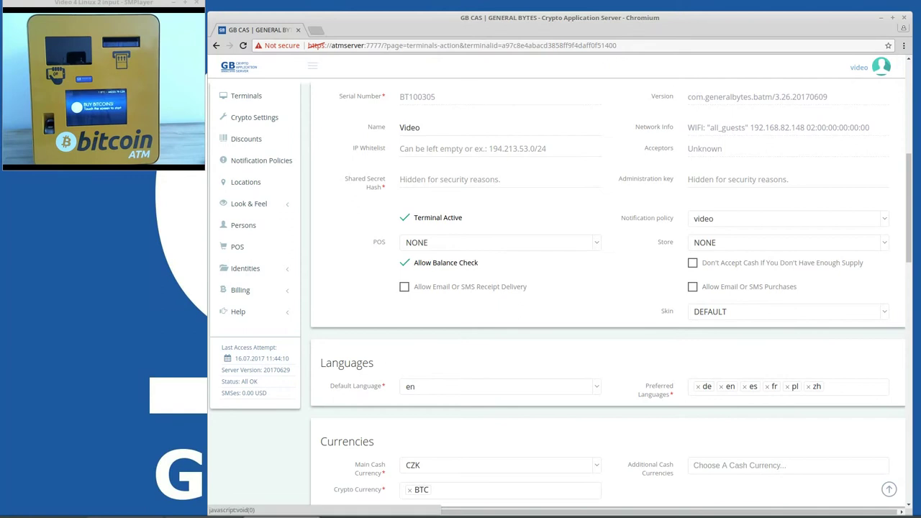
left_click(787, 218)
left_click(700, 253)
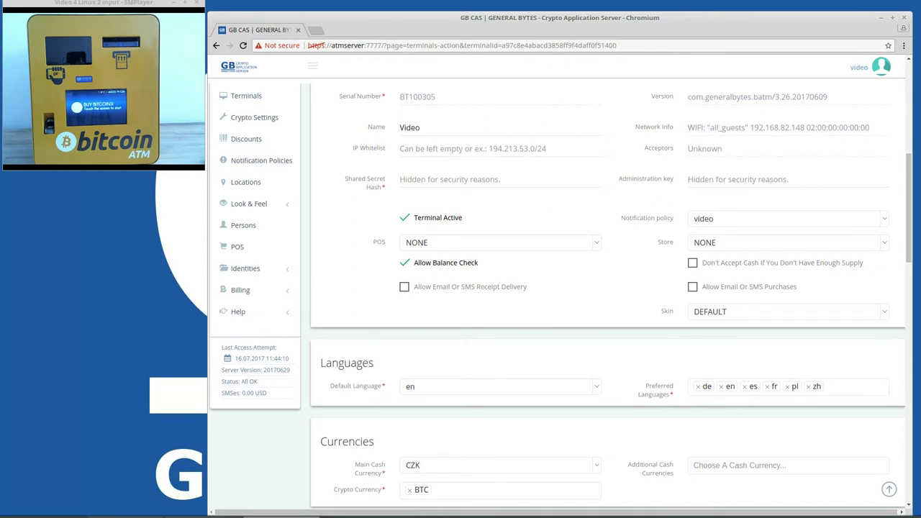
Step: Enable refusing cash on insufficient supply and e-mail/SMS receipt delivery, keeping e-mail/SMS purchases off
scroll(611, 301, "down", 1)
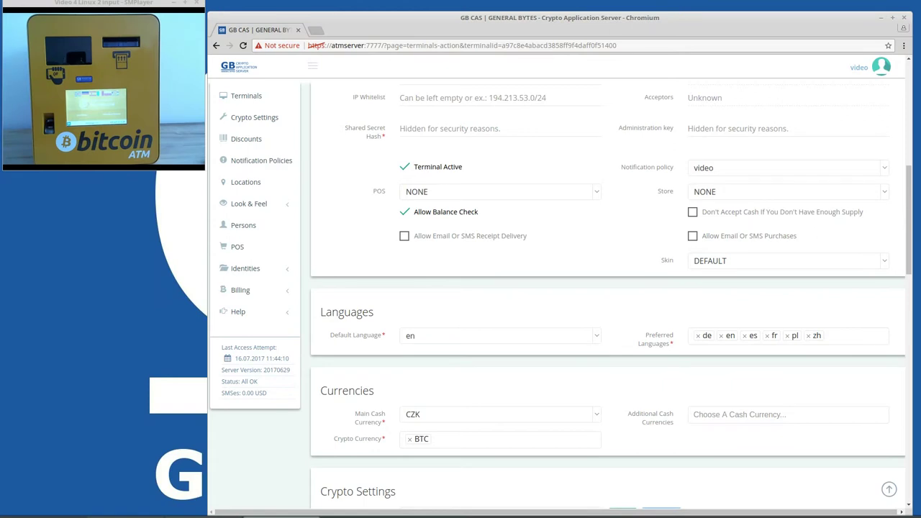
left_click(692, 211)
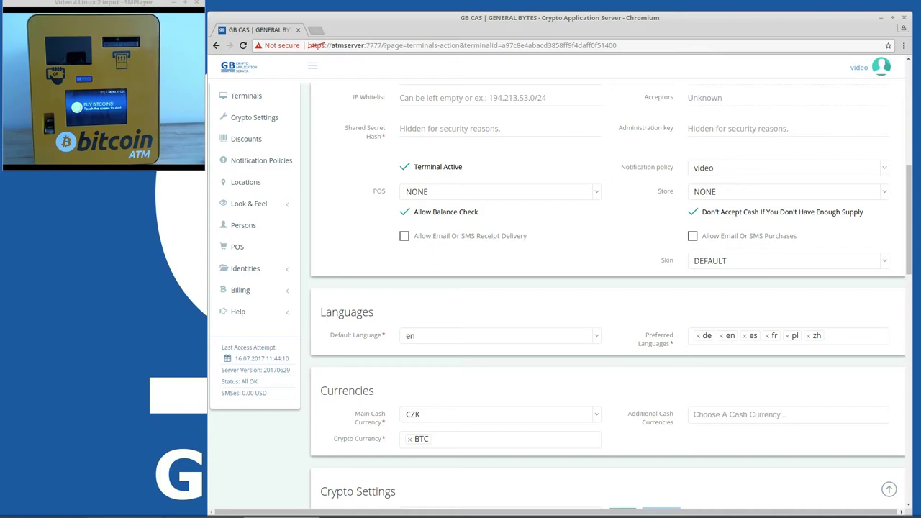
left_click(692, 211)
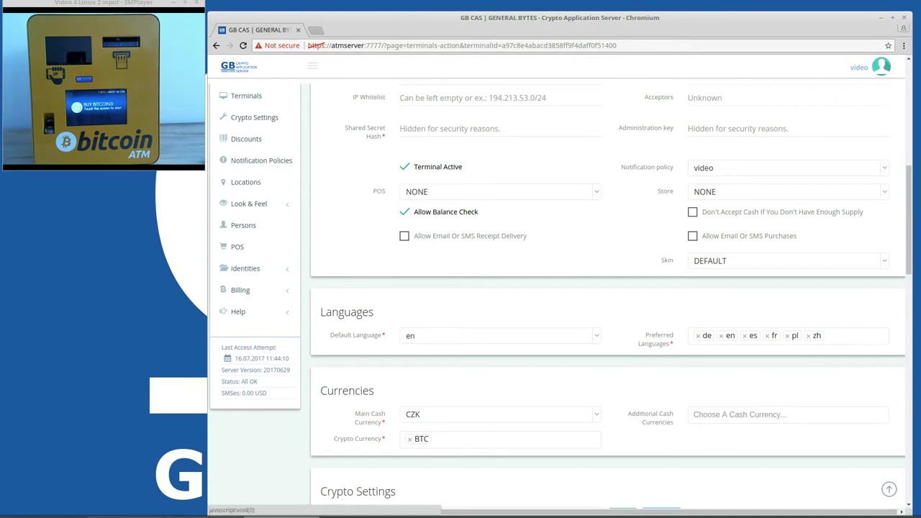
left_click(692, 211)
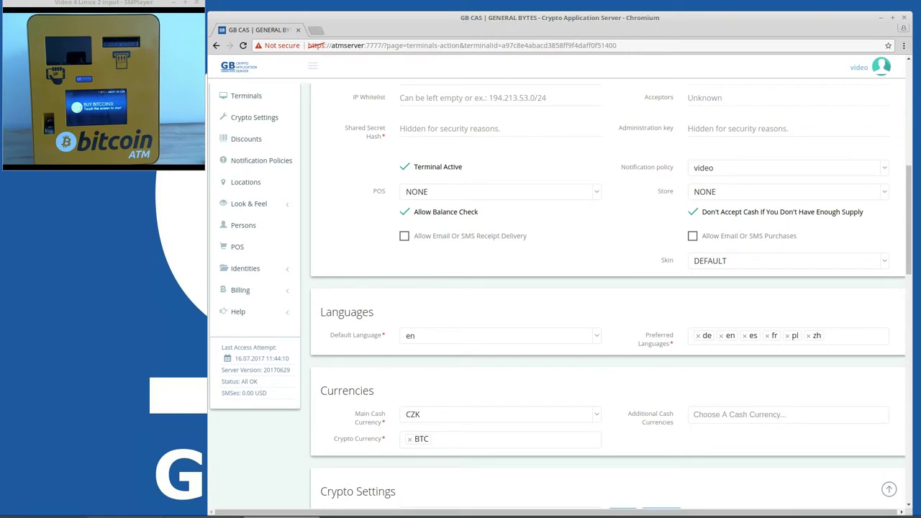
left_click(404, 236)
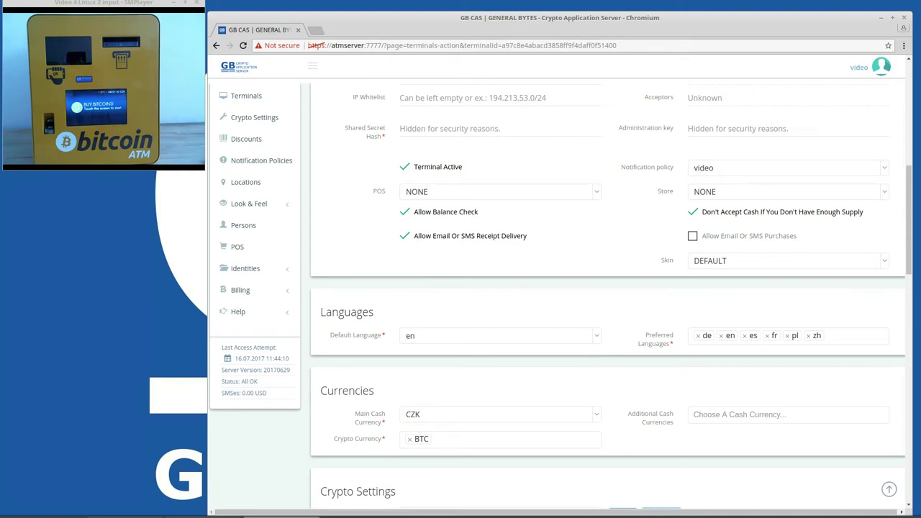
left_click(748, 236)
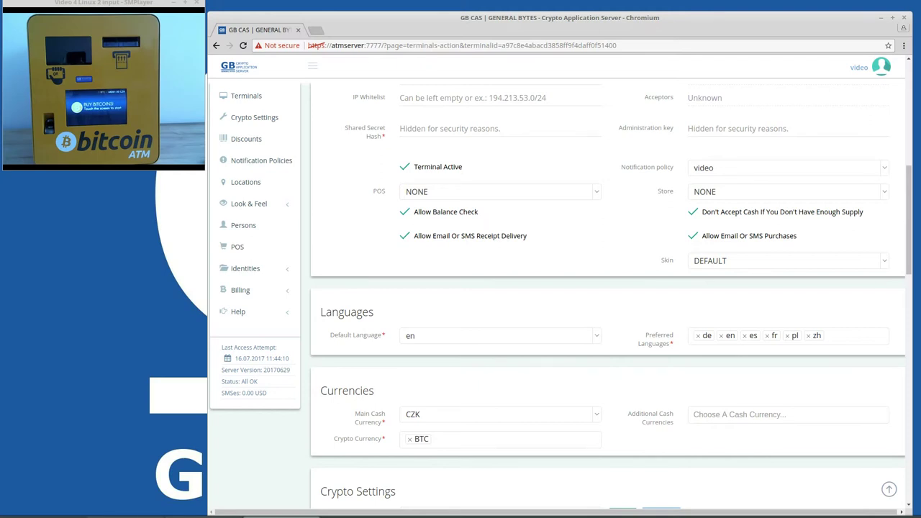
left_click(692, 235)
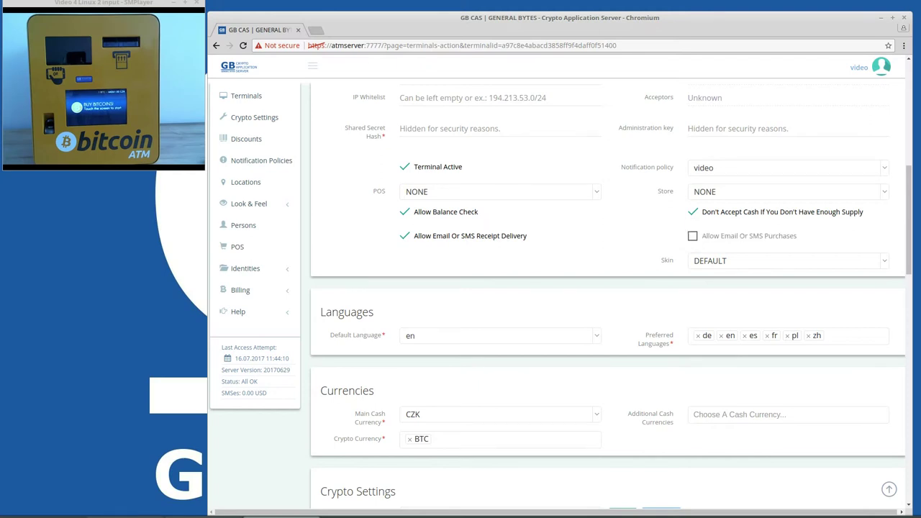
scroll(608, 302, "down", 1)
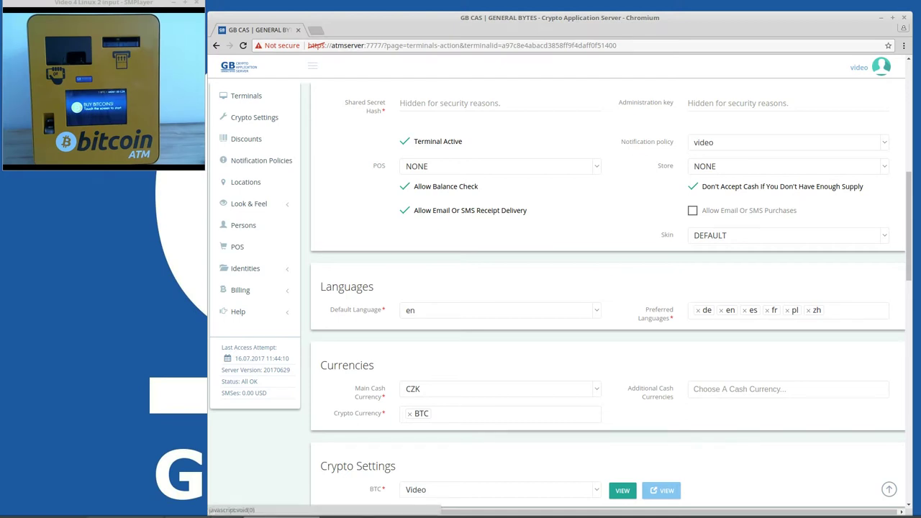
left_click(787, 235)
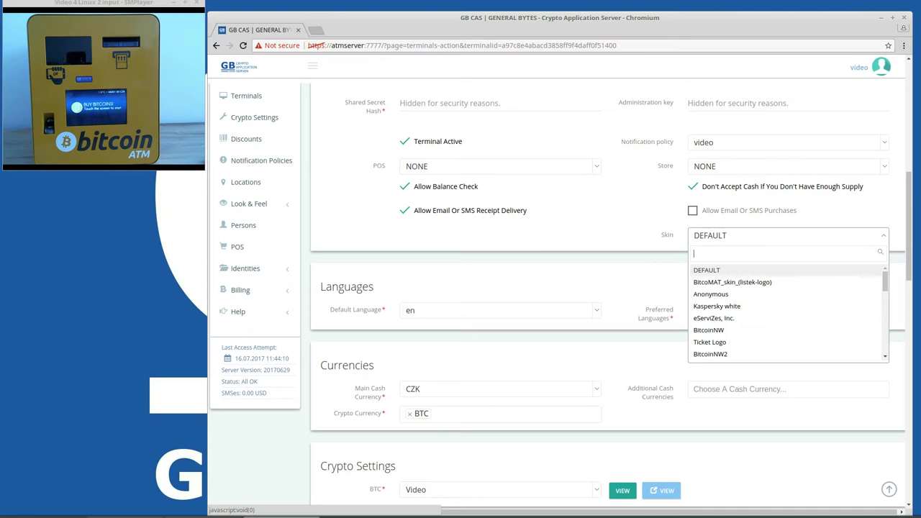
left_click(788, 235)
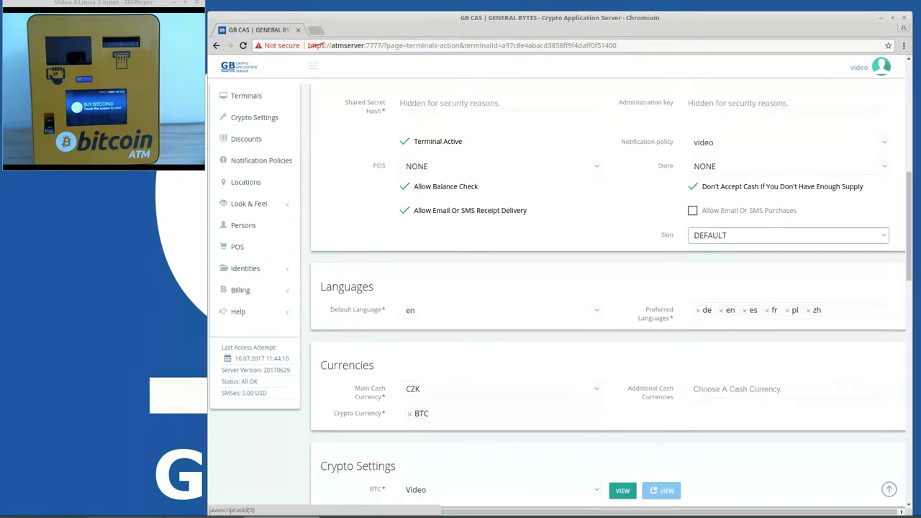
left_click(787, 235)
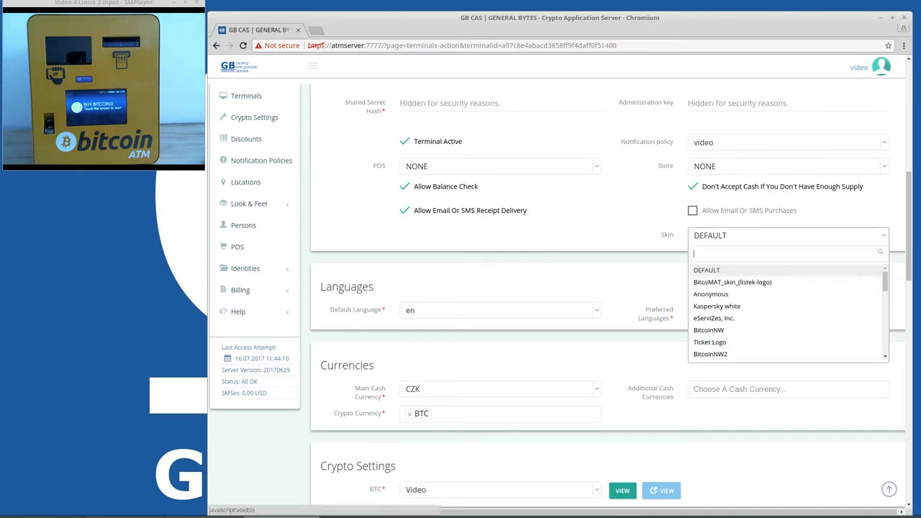
key("Escape")
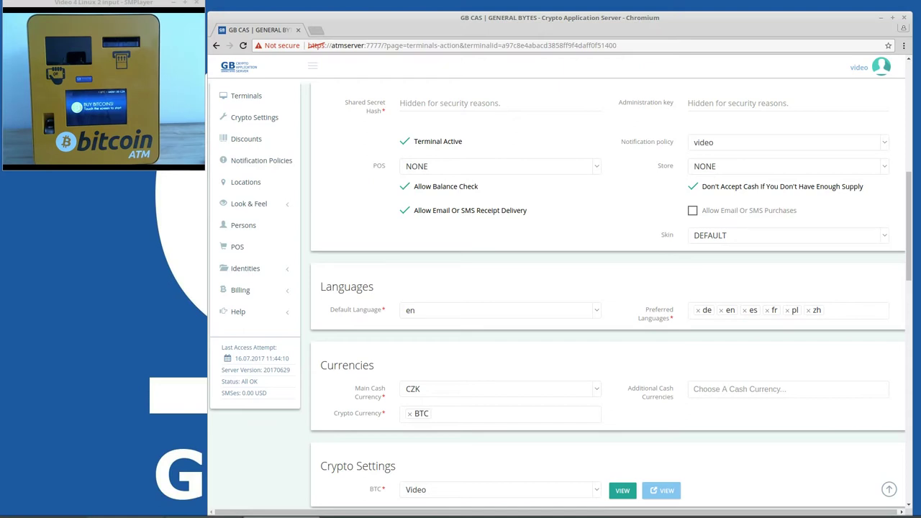
scroll(611, 296, "down", 1)
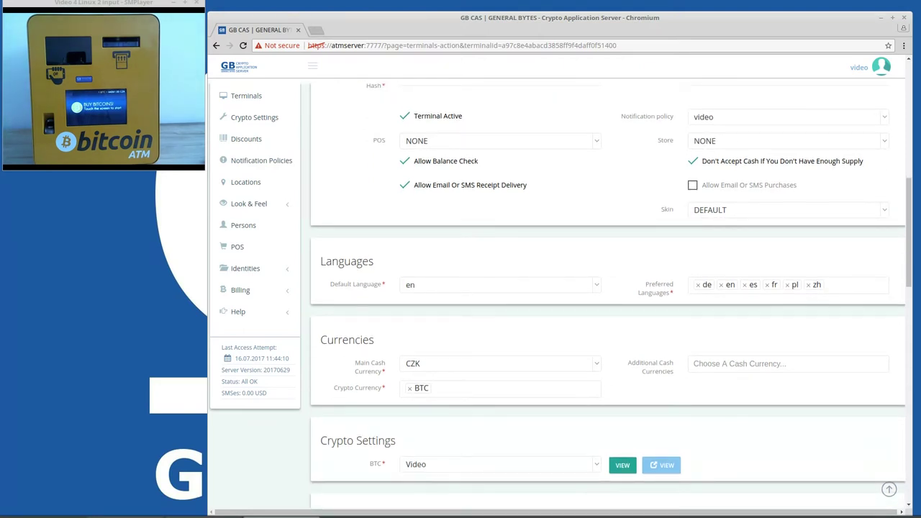
scroll(611, 297, "down", 1)
scroll(611, 297, "down", 1)
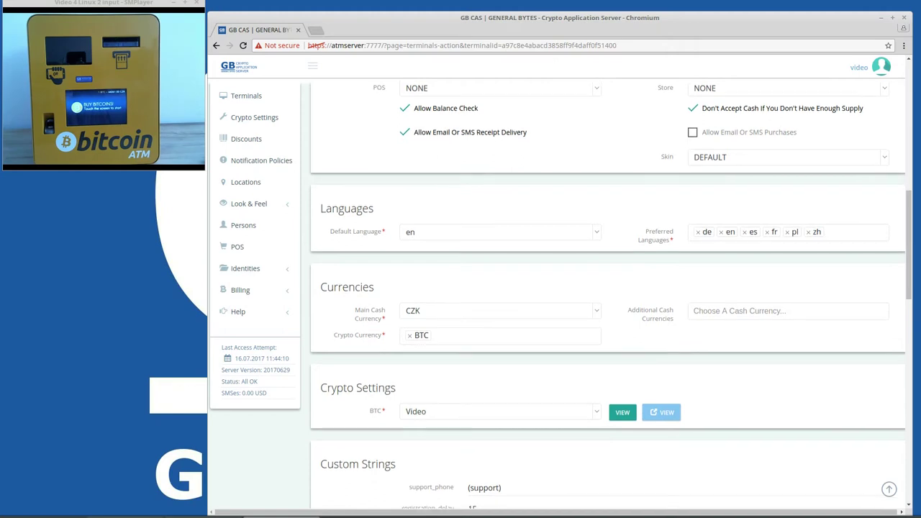
scroll(611, 296, "down", 2)
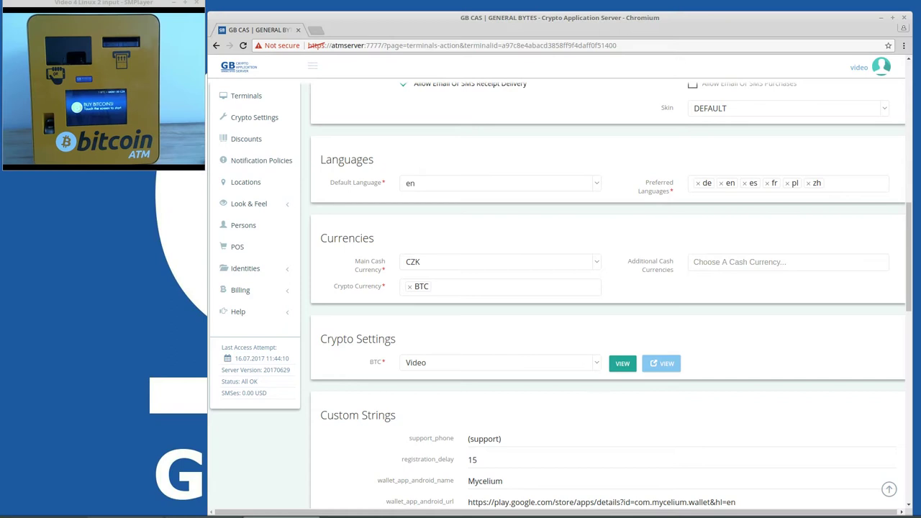
left_click(834, 183)
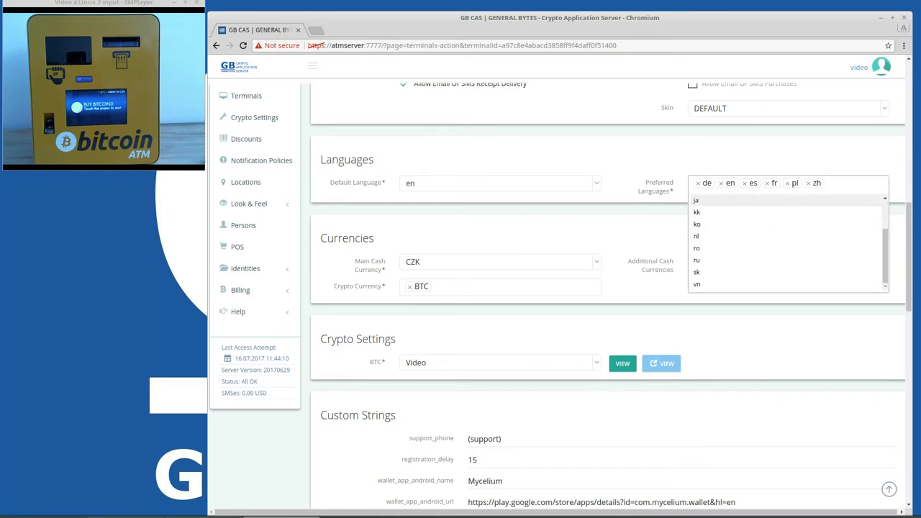
key("Escape")
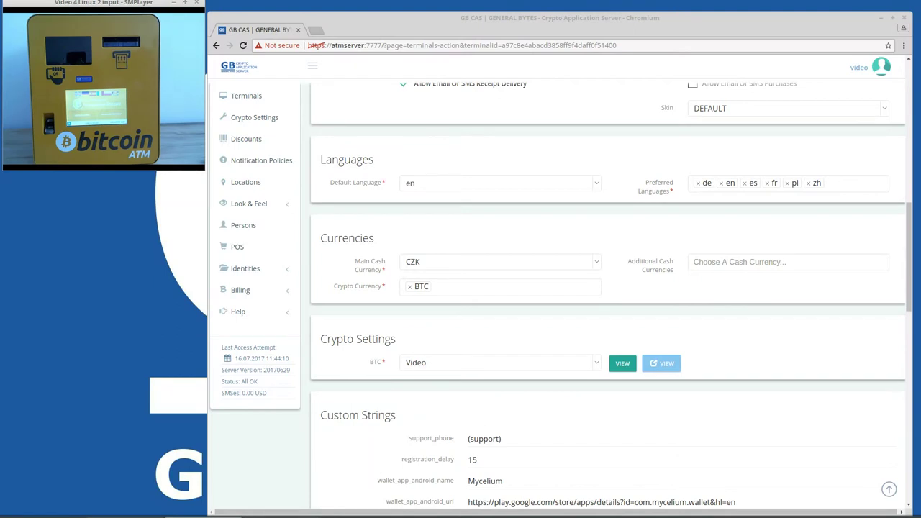
scroll(608, 295, "down", 1)
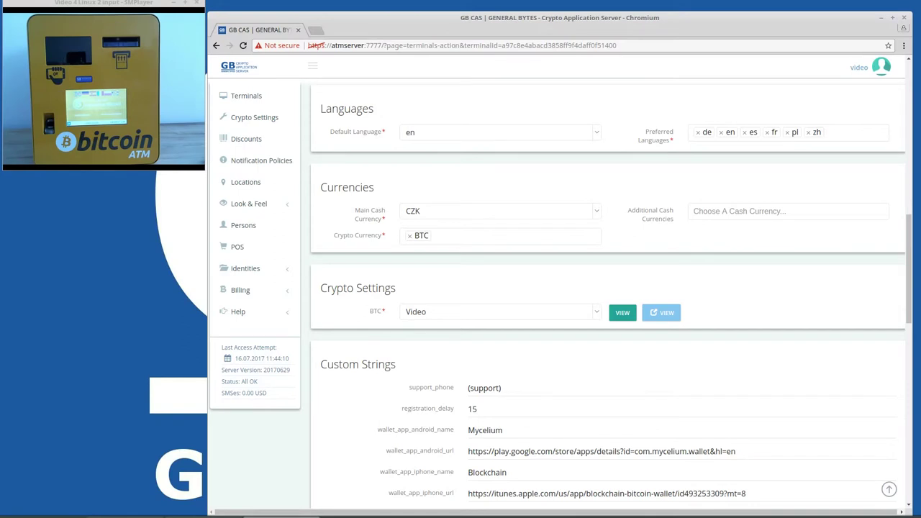
Step: Keep CZK as the terminal's main cash currency
left_click(497, 211)
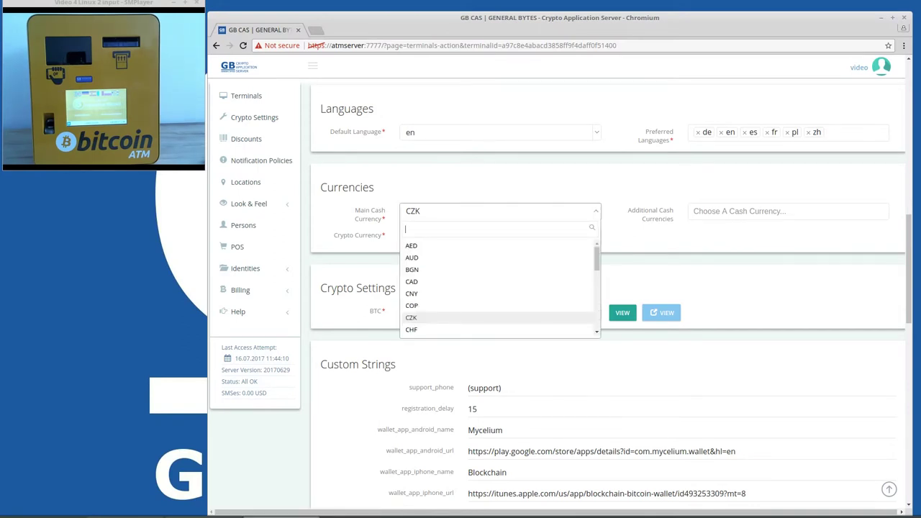
key("Escape")
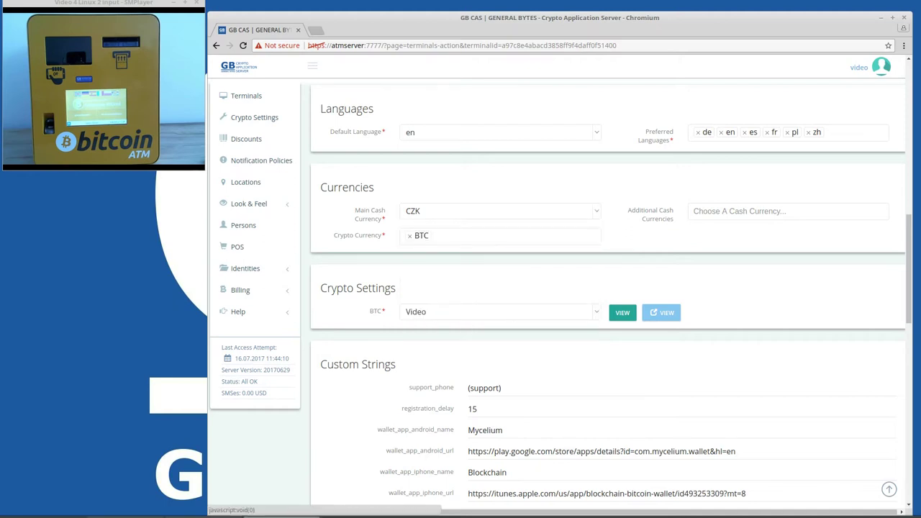
left_click(500, 210)
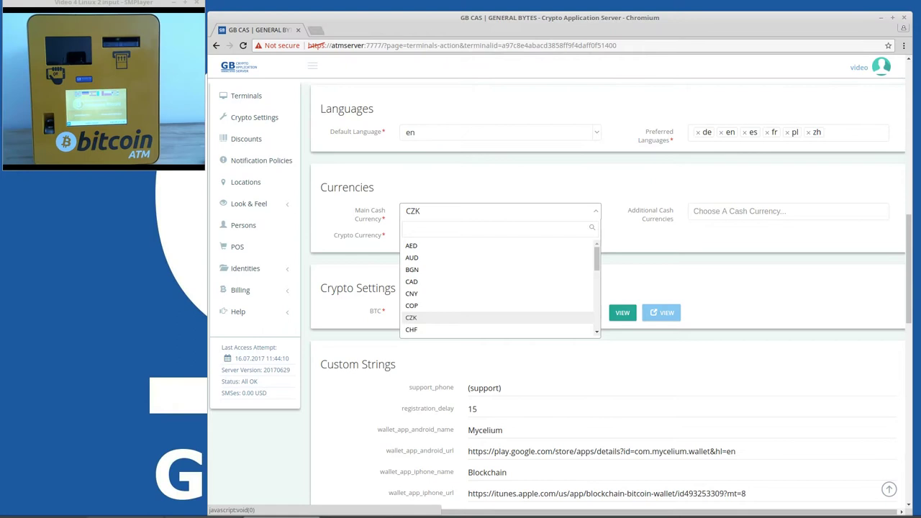
type("usd")
key("Escape")
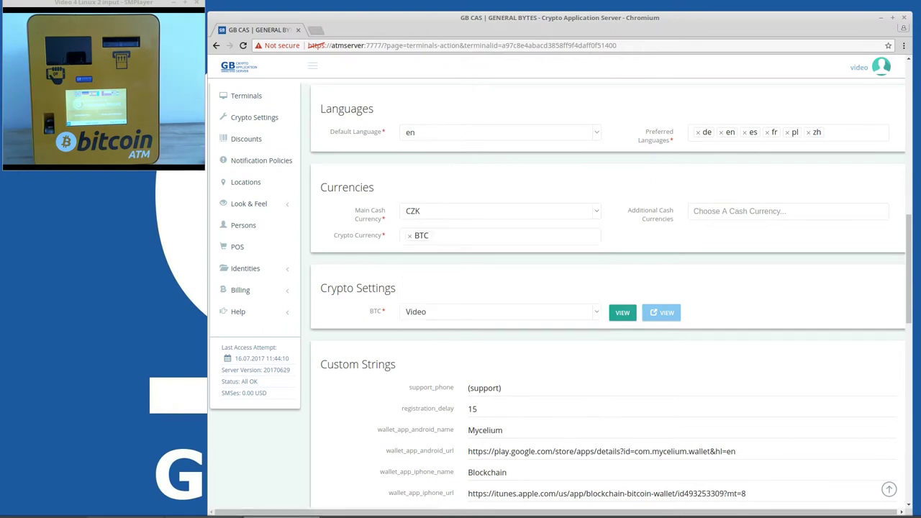
Step: Add EUR as an additional cash currency, then remove it again
left_click(787, 210)
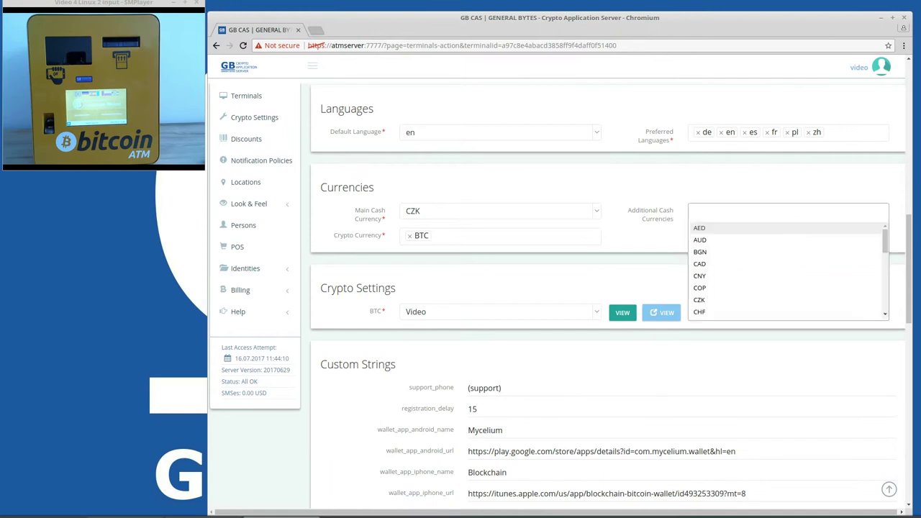
type("EUR")
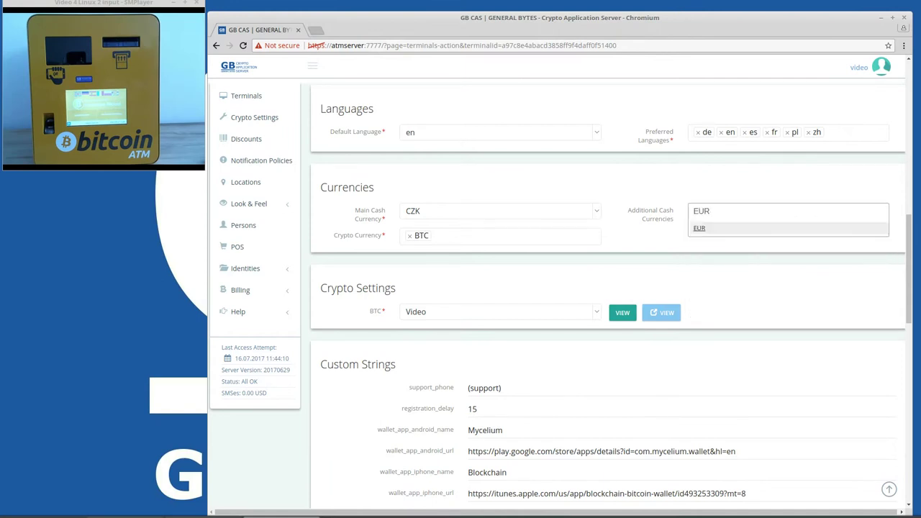
key("Return")
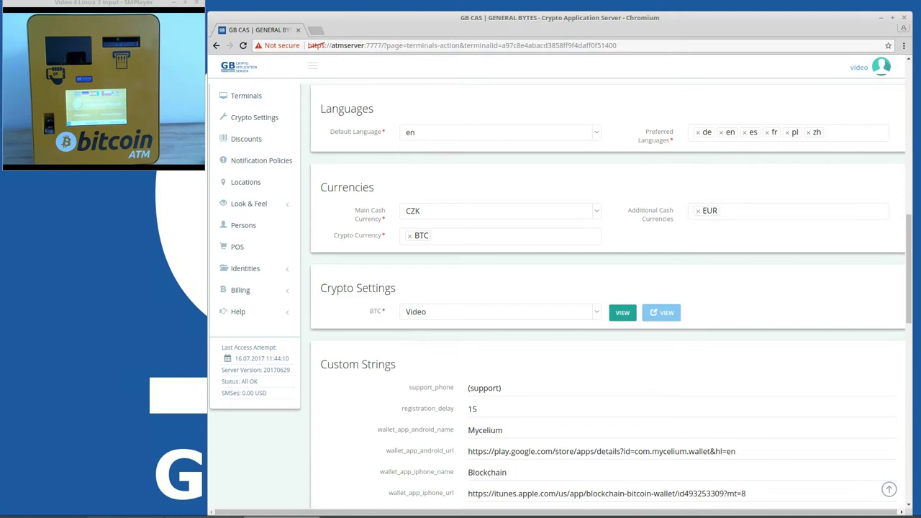
left_click(722, 211)
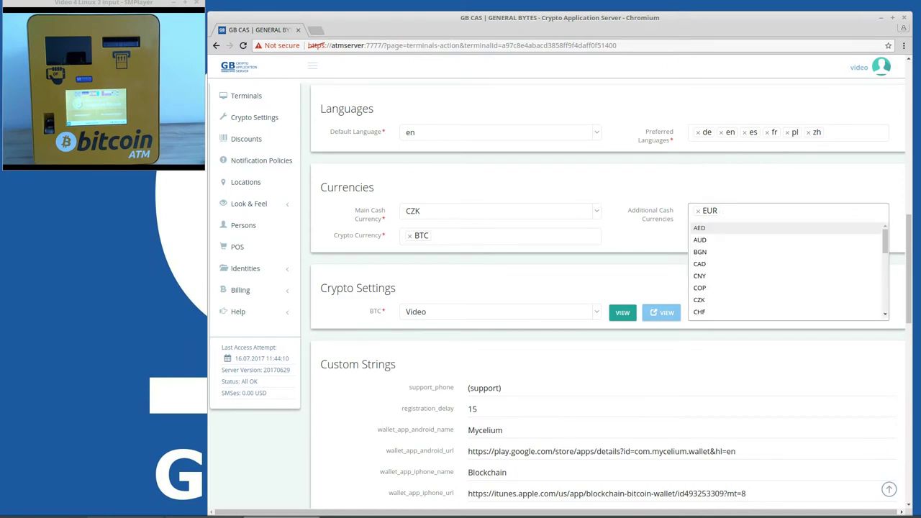
key("Escape")
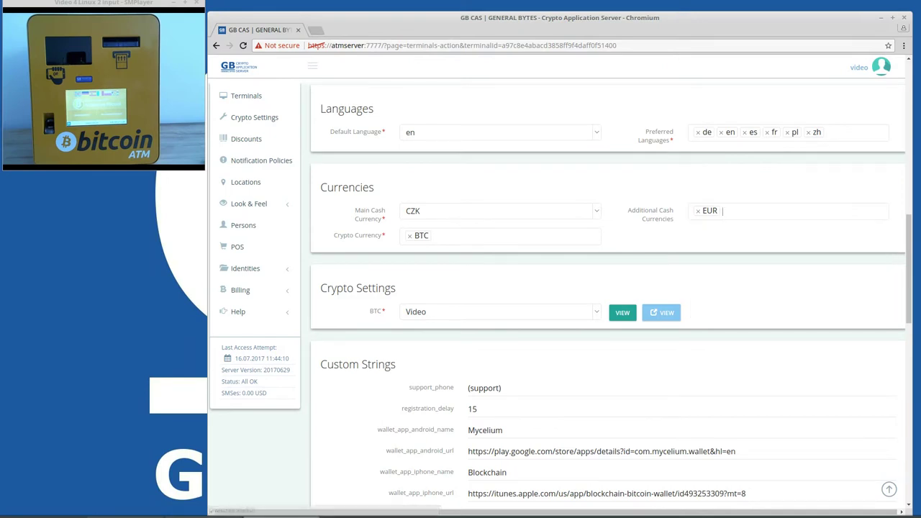
left_click(696, 210)
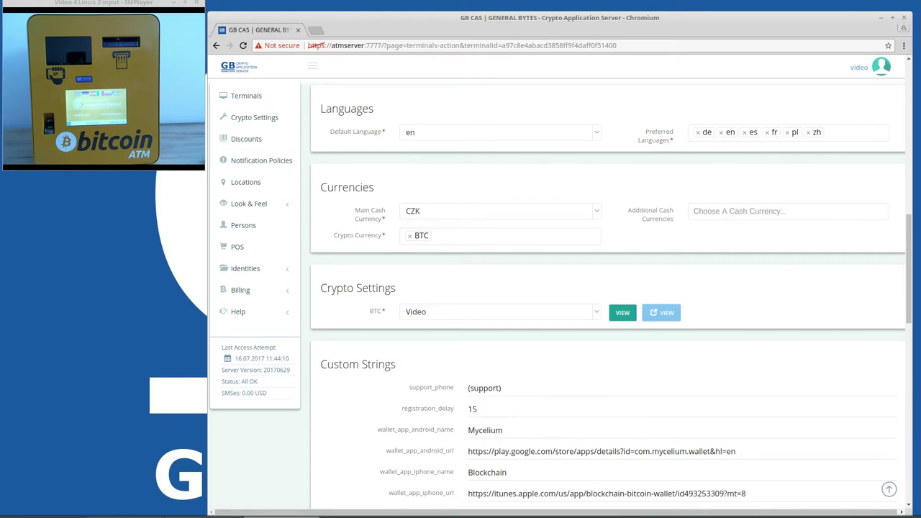
key("alt+Tab")
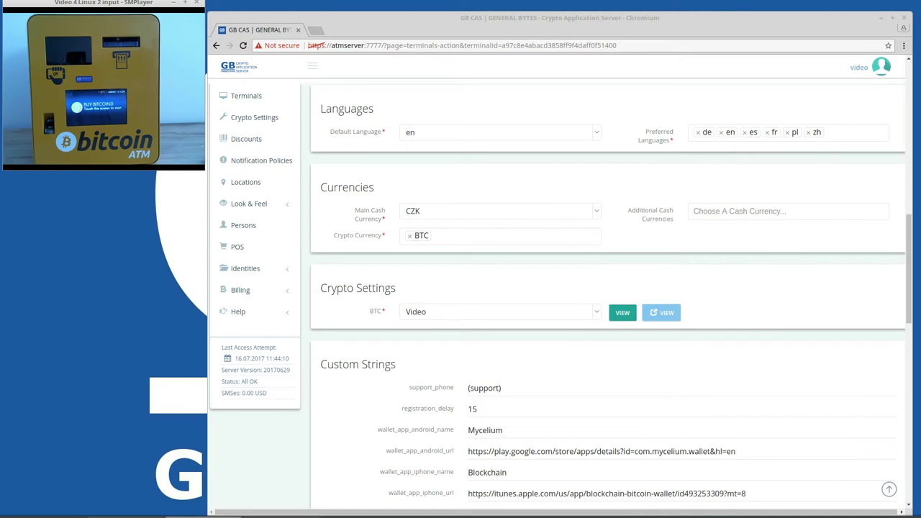
key("alt+Tab")
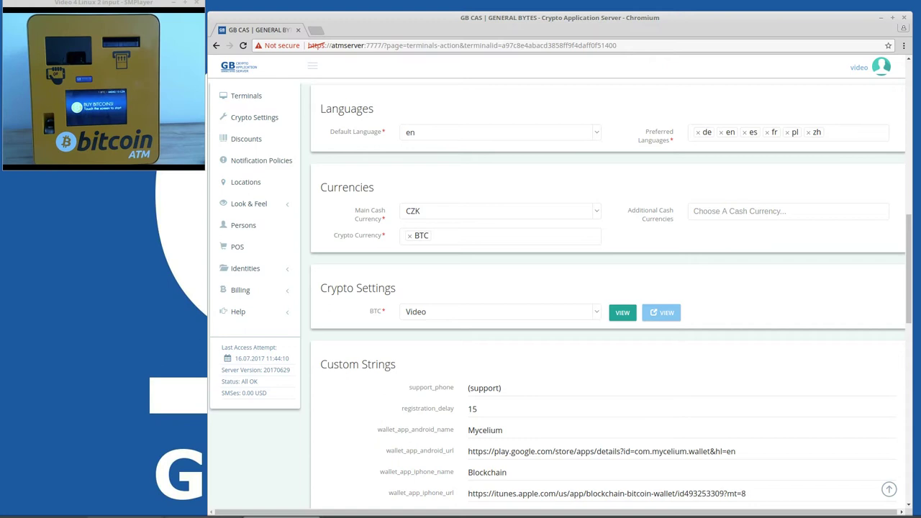
left_click(433, 235)
key("Down")
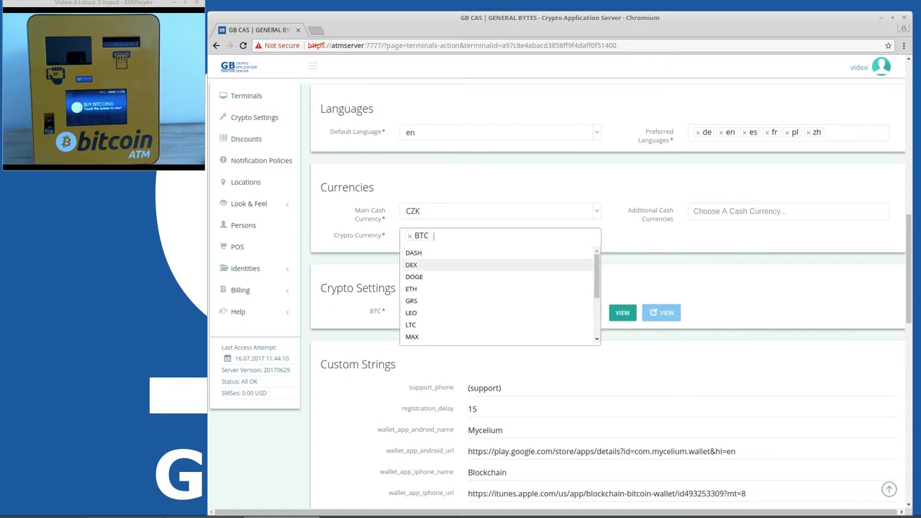
scroll(499, 295, "down", 3)
scroll(500, 294, "up", 5)
key("Escape")
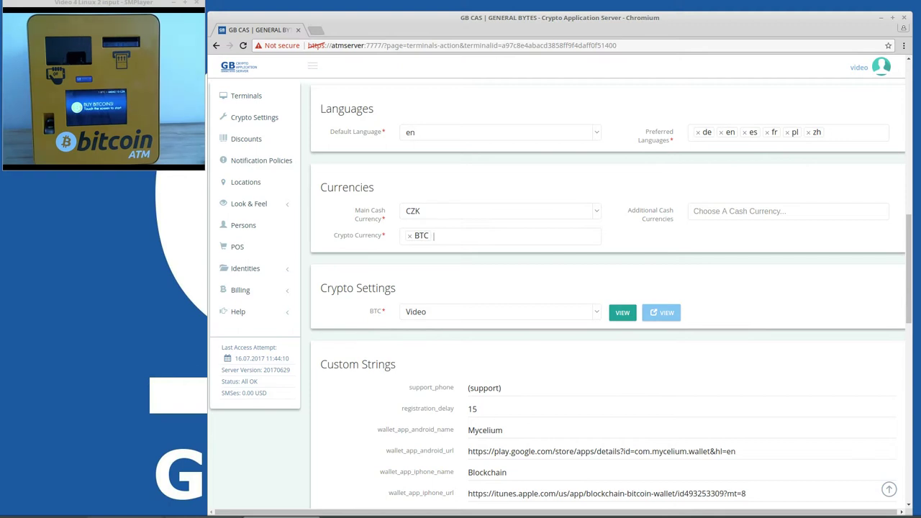
key("Down")
key("Down")
key("Return")
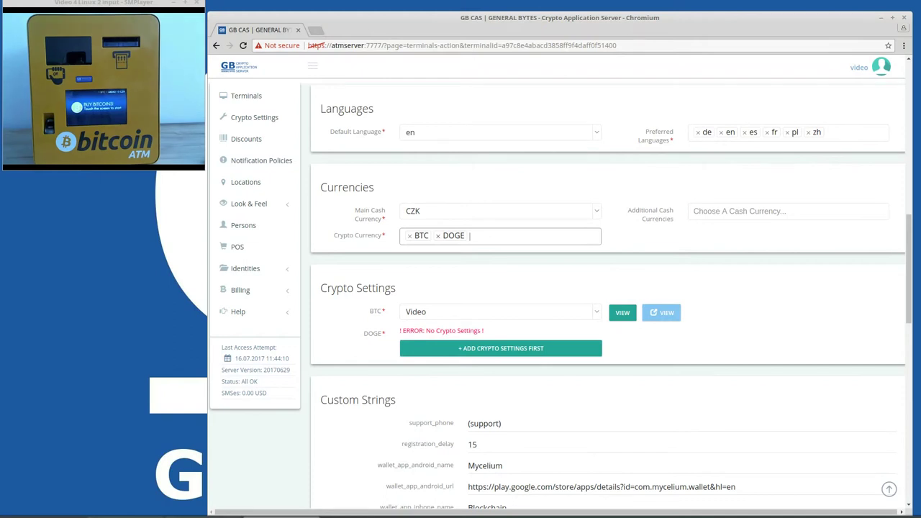
key("BackSpace")
key("Down")
key("Down")
key("Down")
key("Down")
key("Down")
key("Down")
key("Down")
key("Return")
key("Tab")
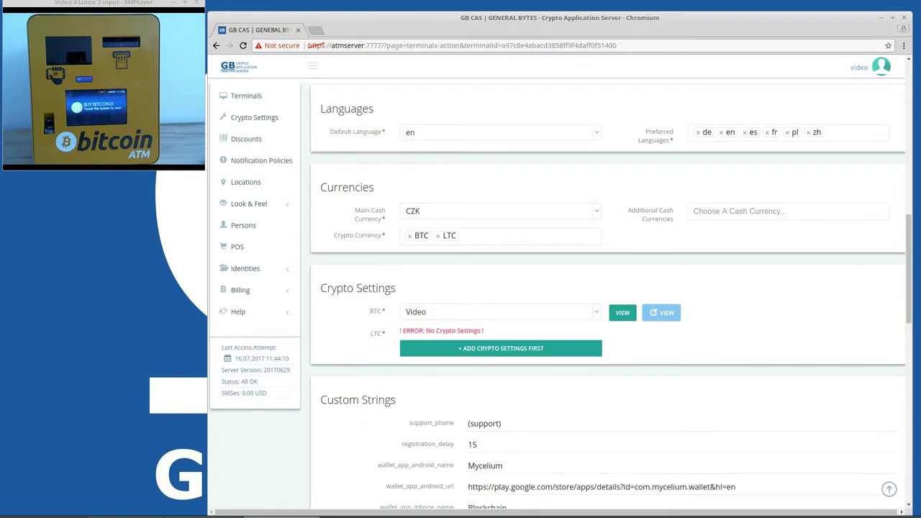
key("shift+Tab")
key("BackSpace")
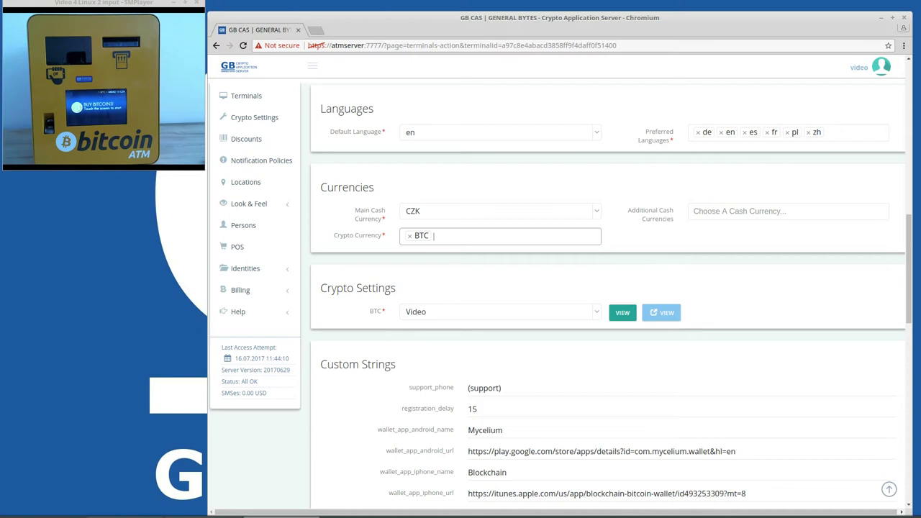
key("Tab")
key("Down")
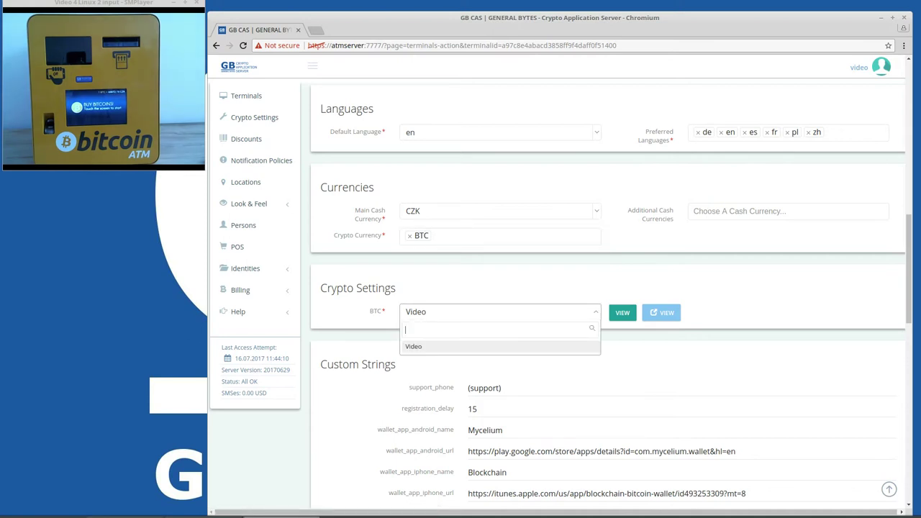
Step: Open the Video crypto settings assigned to BTC in a new browser tab
key("Return")
key("Tab")
key("Tab")
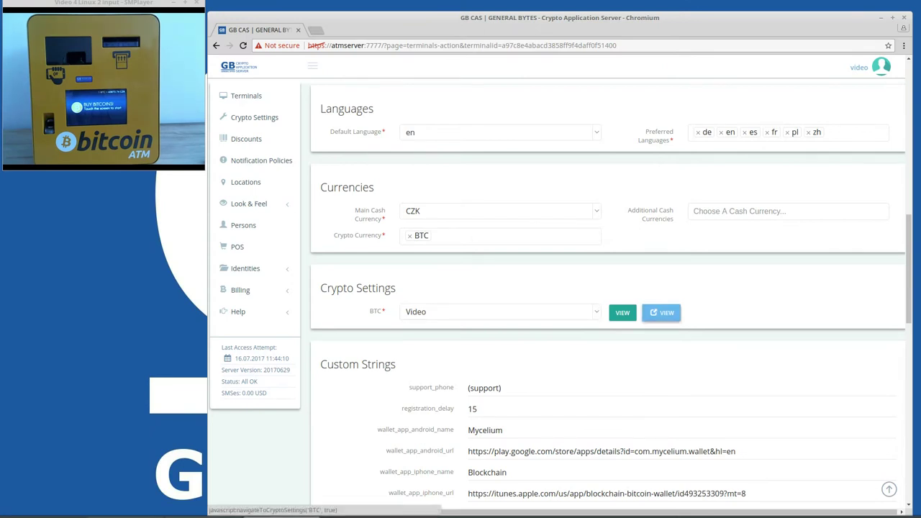
key("Return")
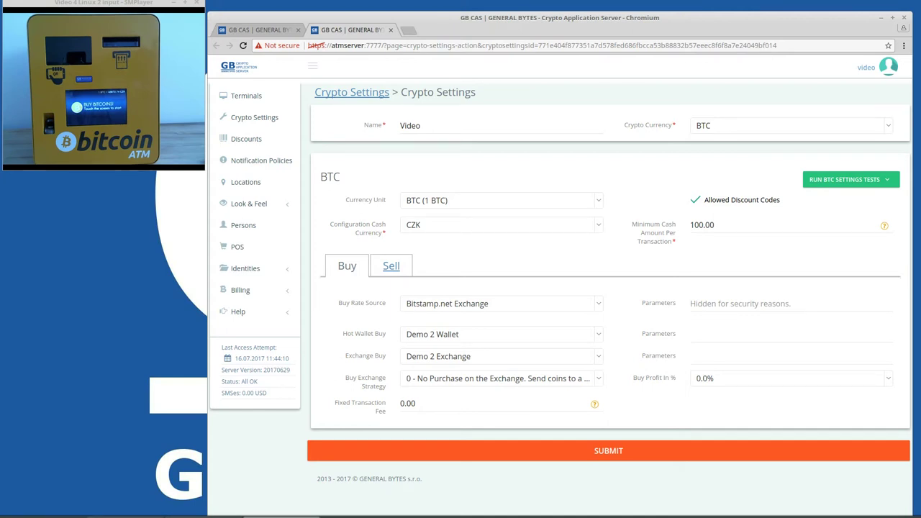
Step: Replace 100.00 with 100 in the Minimum Cash Amount Per Transaction field
left_click(702, 224)
double_click(703, 224)
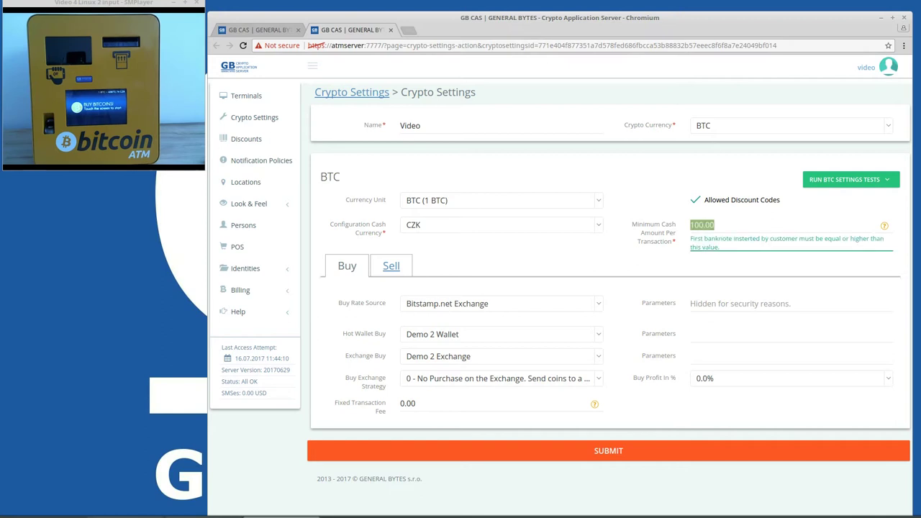
key("Tab")
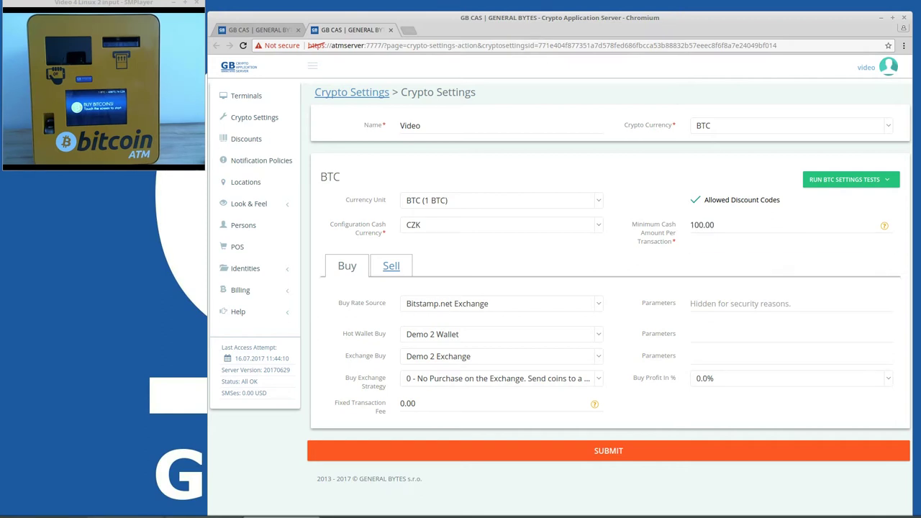
left_click(703, 224)
double_click(703, 225)
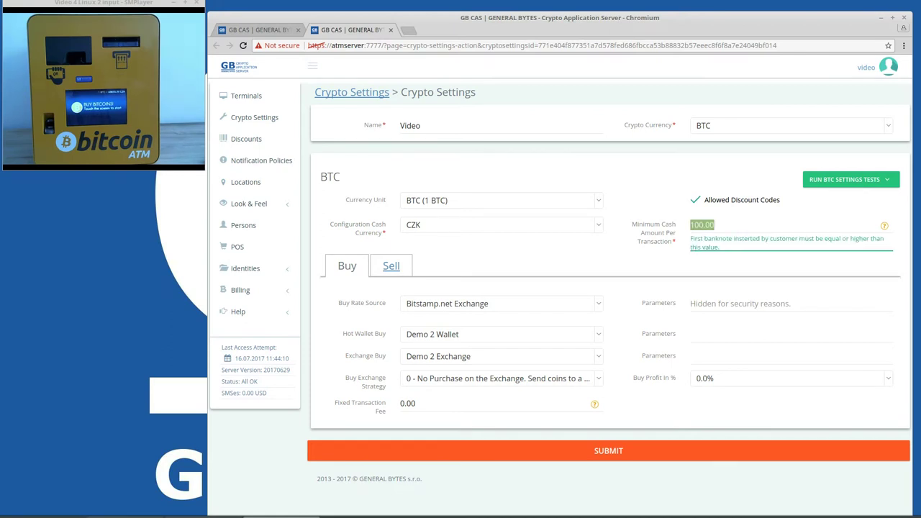
type("29")
key("BackSpace")
type("0")
key("BackSpace")
key("BackSpace")
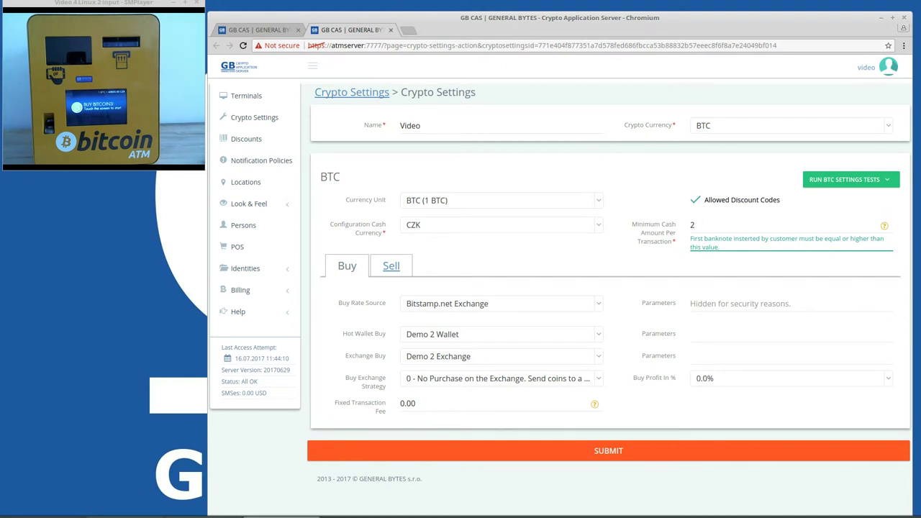
type("199")
key("BackSpace")
key("BackSpace")
type("00")
key("Tab")
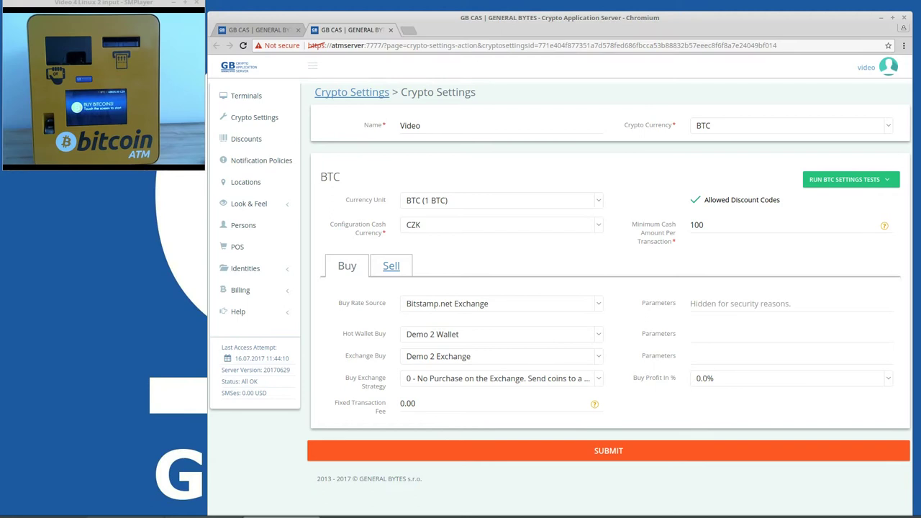
left_click(845, 179)
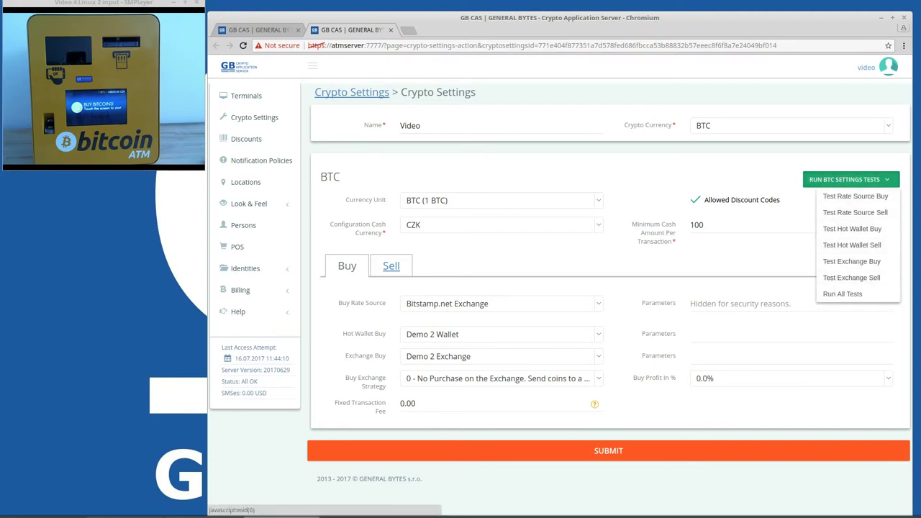
key("Escape")
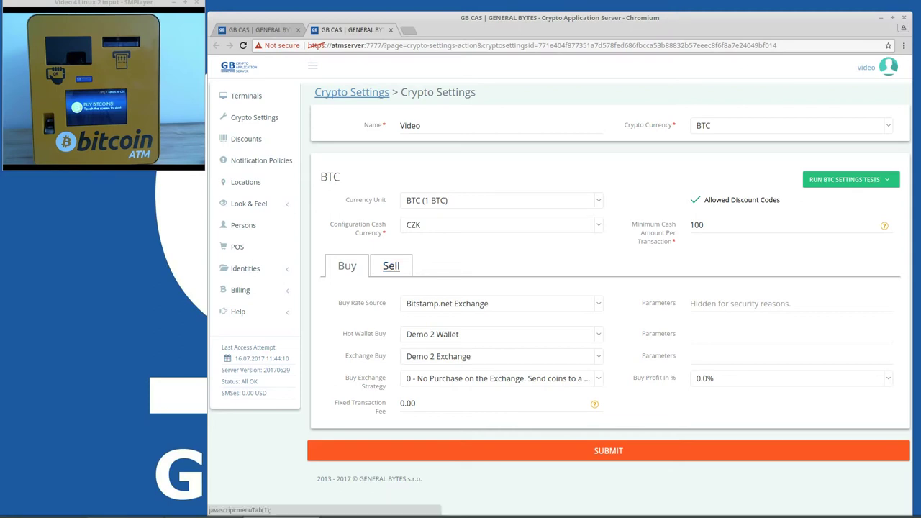
left_click(391, 265)
left_click(347, 266)
left_click(391, 265)
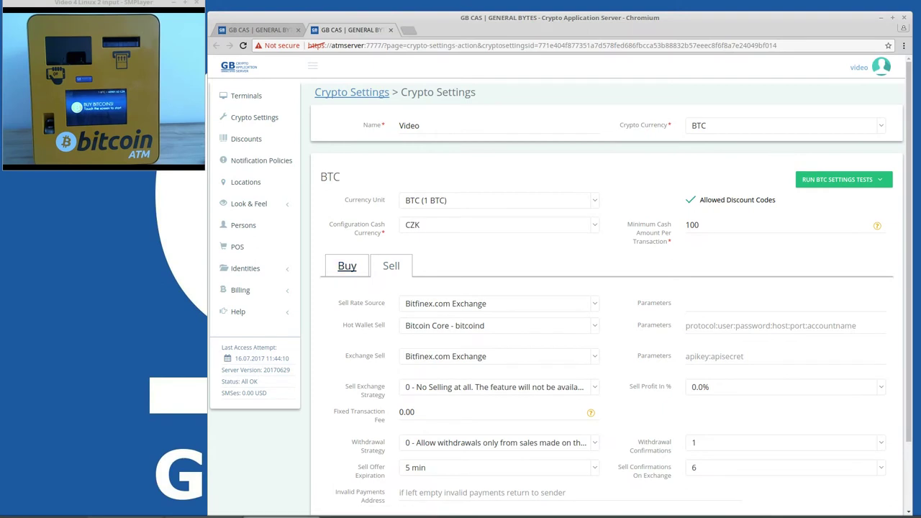
left_click(347, 266)
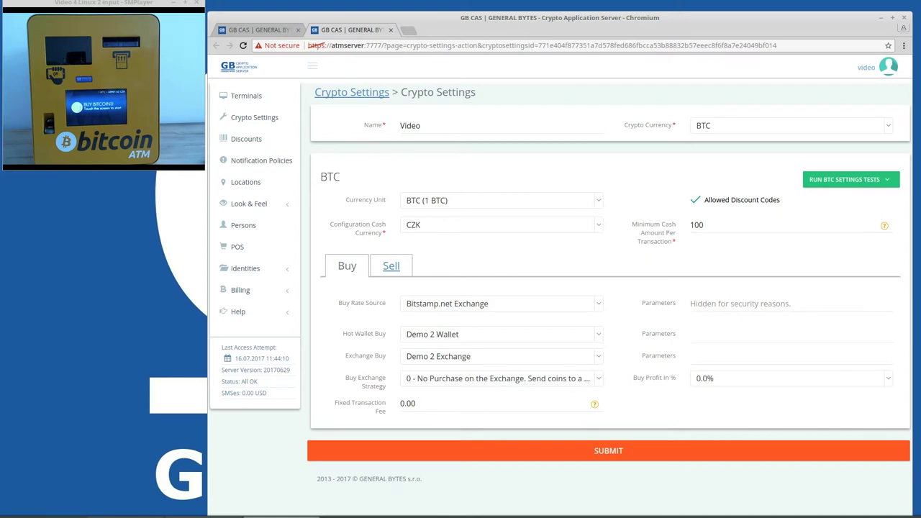
left_click_drag(387, 302, 338, 302)
left_click(338, 303)
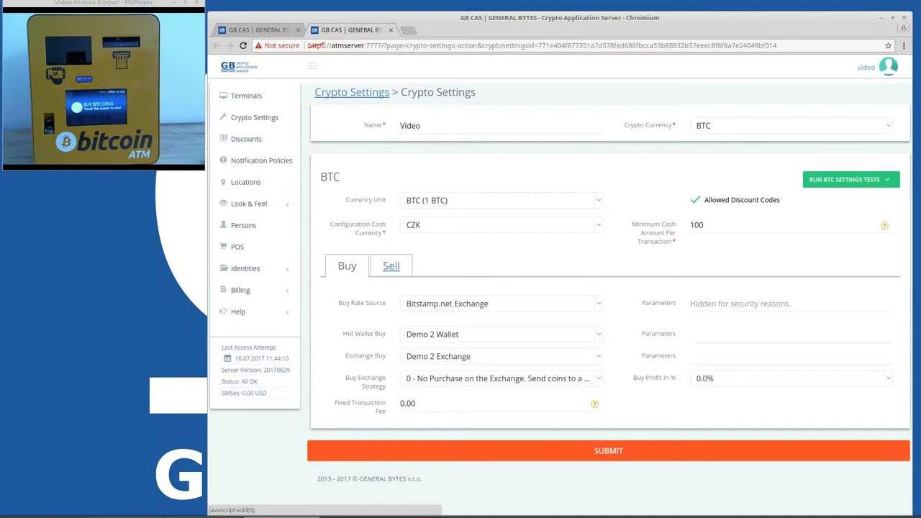
Step: Choose Kraken.com Rate Source for BTC buy rates with EUR as its parameter
left_click(496, 303)
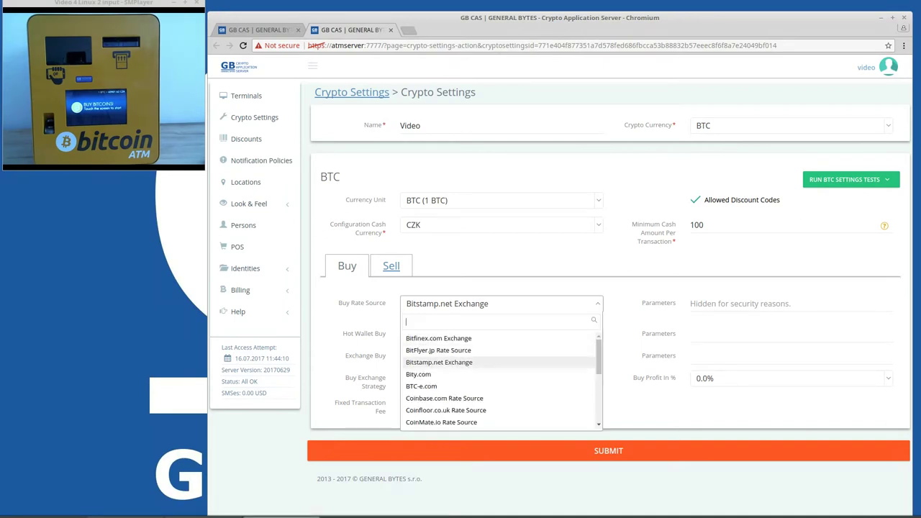
scroll(431, 387, "down", 1)
scroll(432, 386, "down", 2)
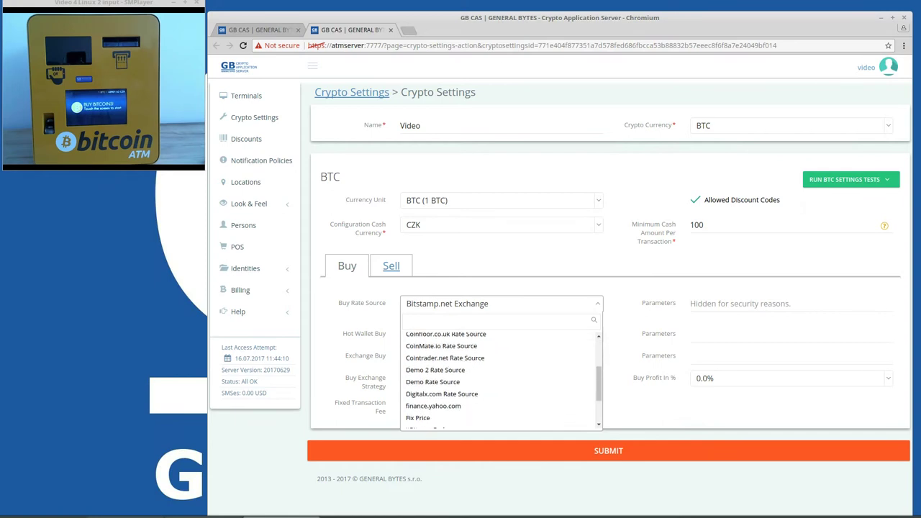
type("kr")
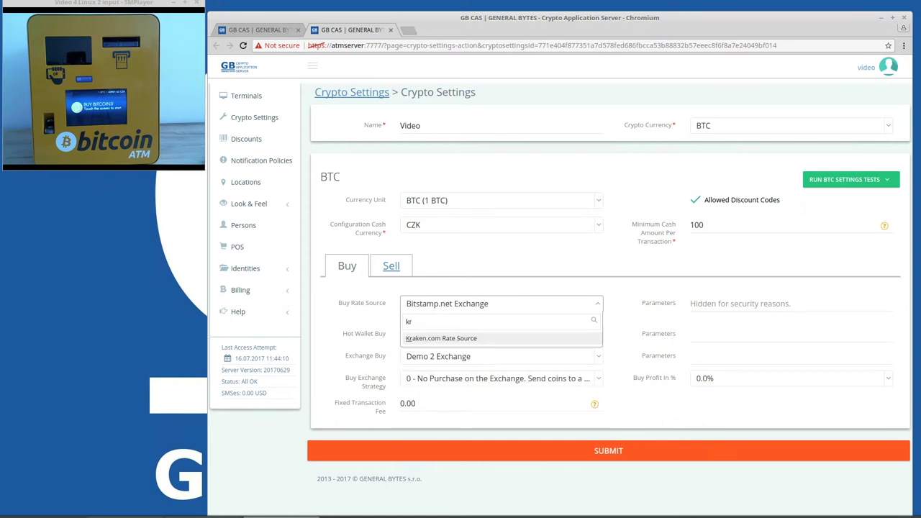
key("Return")
key("Tab")
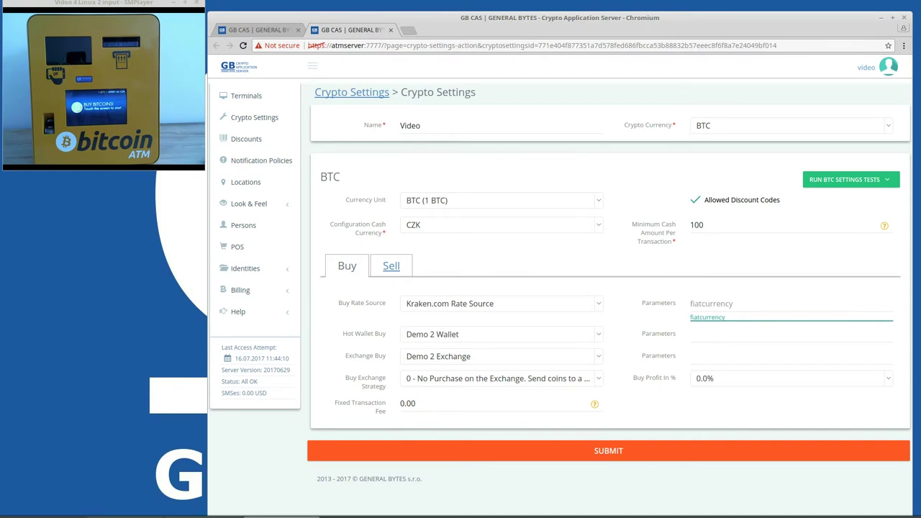
type("EUR")
key("Tab")
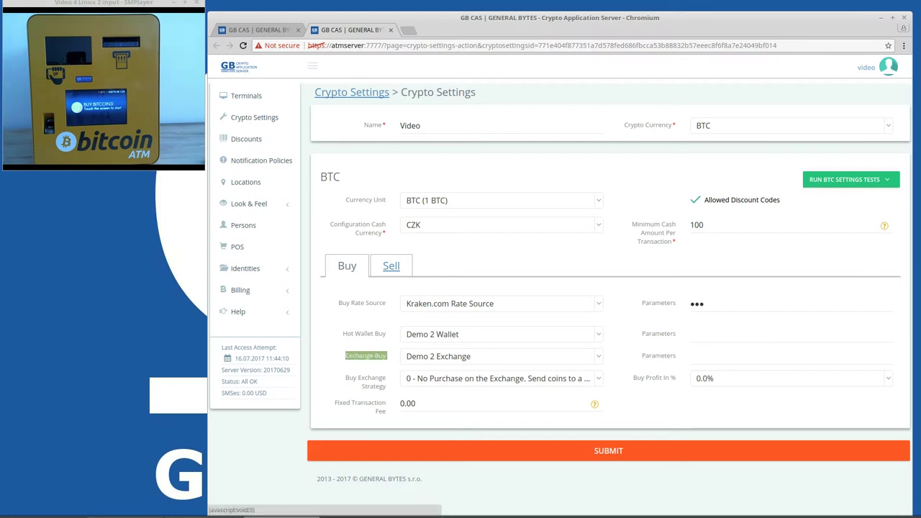
Step: Keep Demo 2 Exchange for buying and review the buy exchange strategy options
left_click(501, 356)
key("Escape")
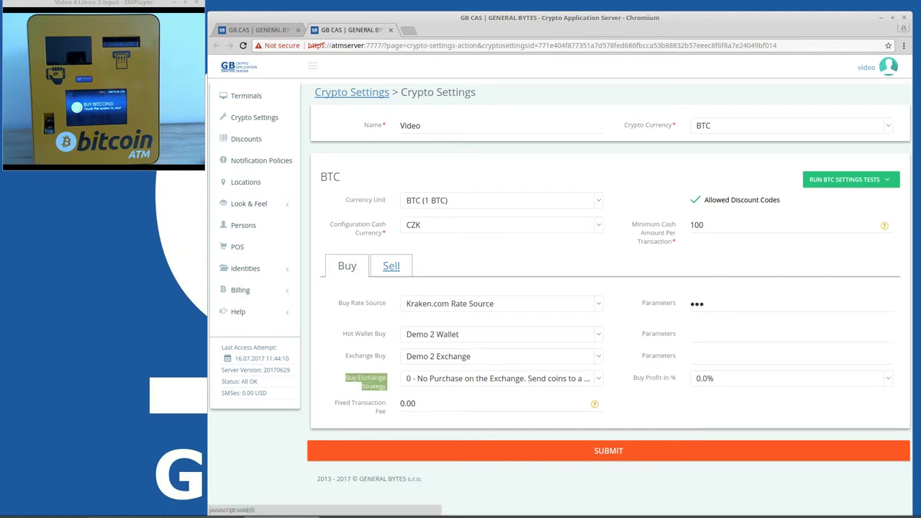
key("Return")
key("Up")
key("Down")
key("Down")
key("Down")
key("Down")
key("Down")
key("Down")
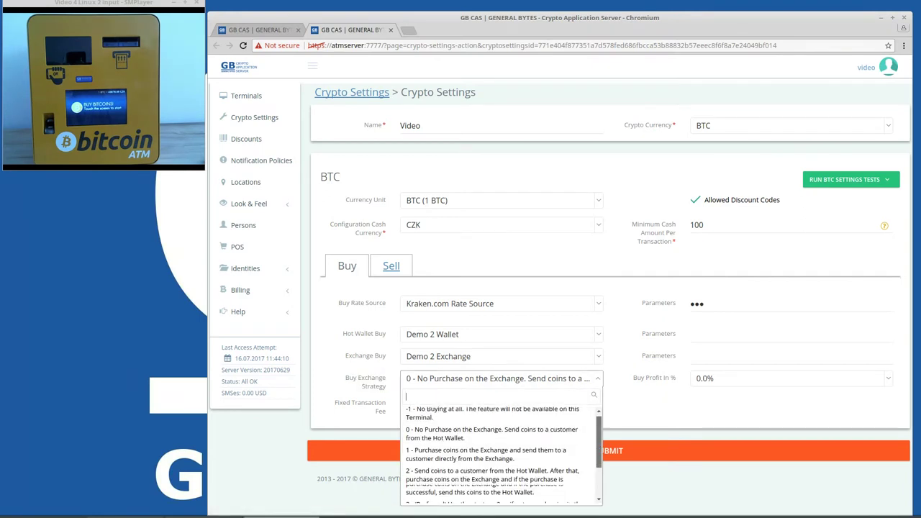
key("Up")
key("Up")
key("Up")
key("Up")
key("Up")
key("Up")
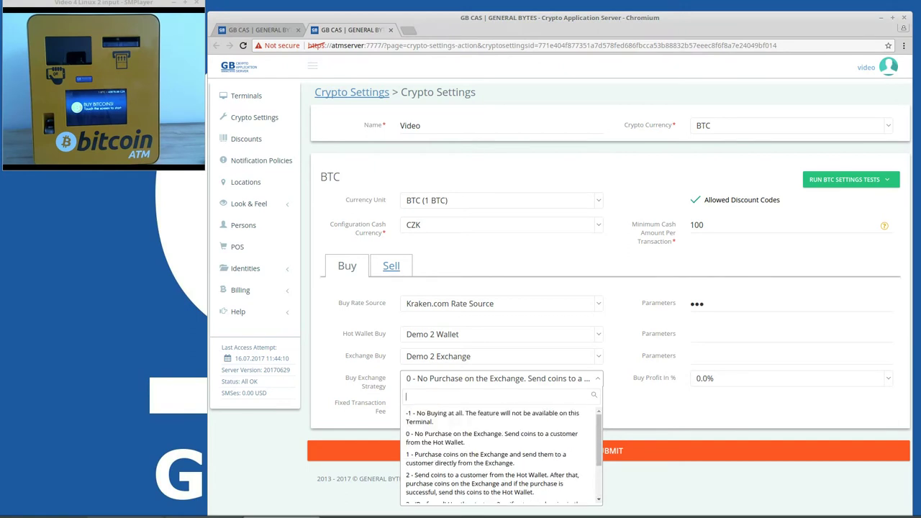
key("Up")
key("Down")
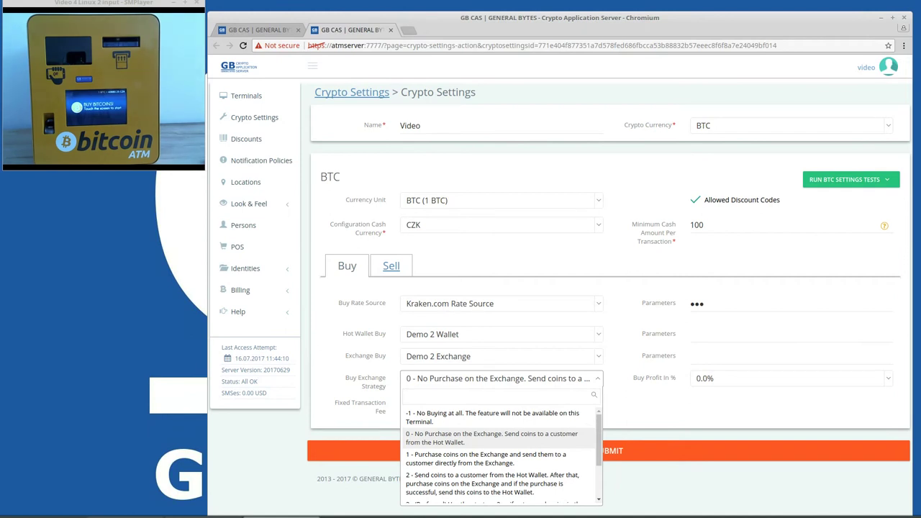
key("Up")
key("Down")
key("Down")
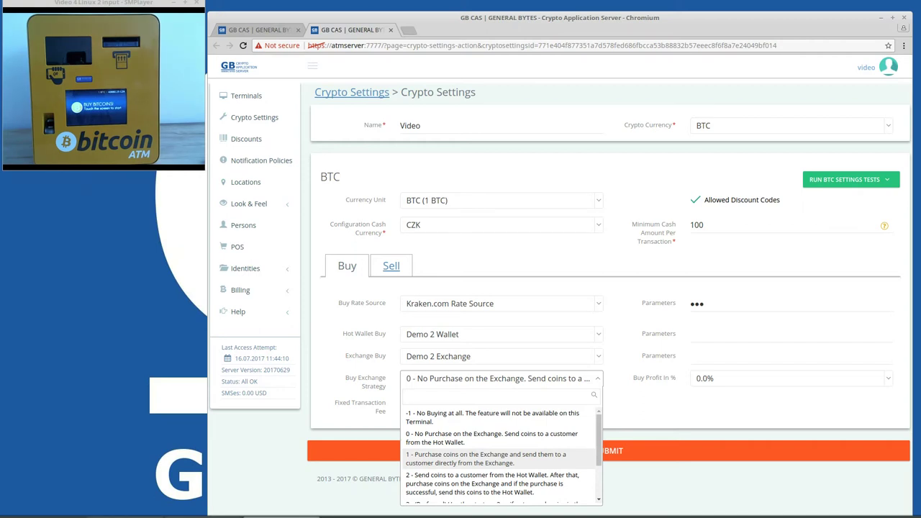
Step: Select strategy 3 (Preferred) as the buy exchange strategy
scroll(501, 446, "down", 3)
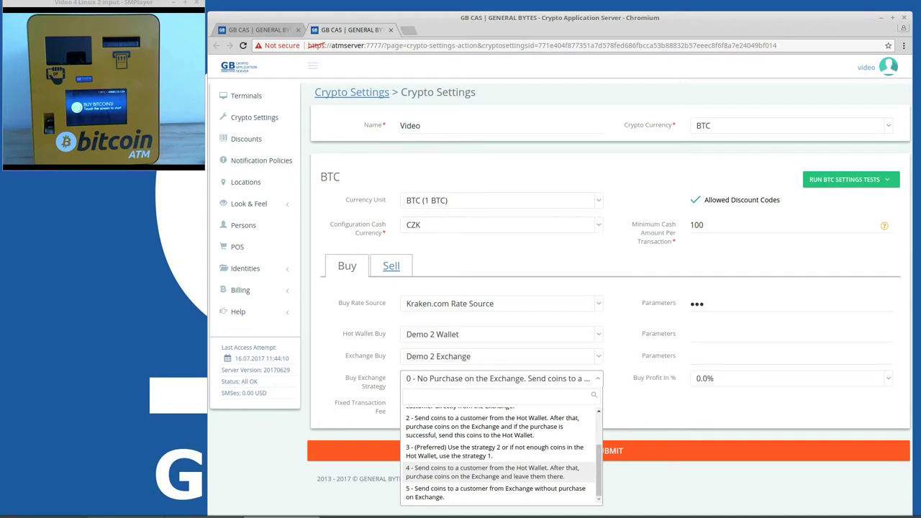
scroll(501, 453, "up", 2)
scroll(502, 454, "up", 2)
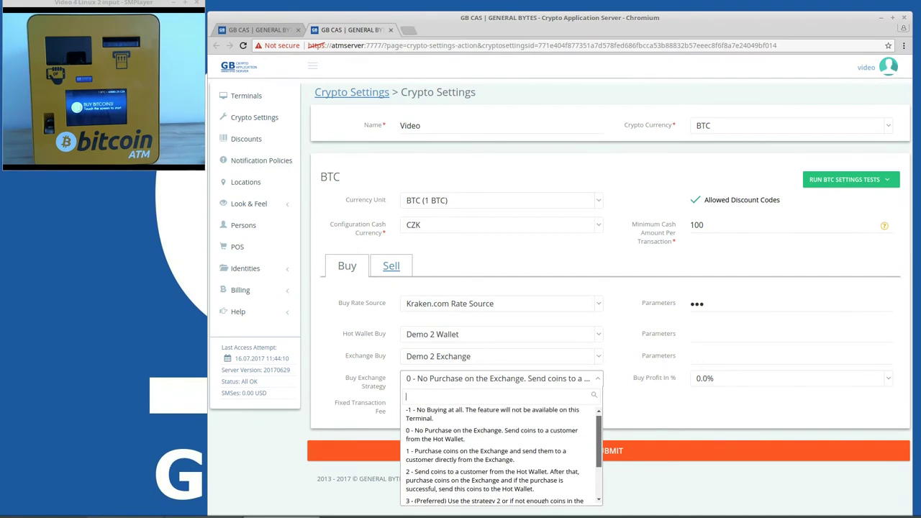
scroll(501, 453, "down", 4)
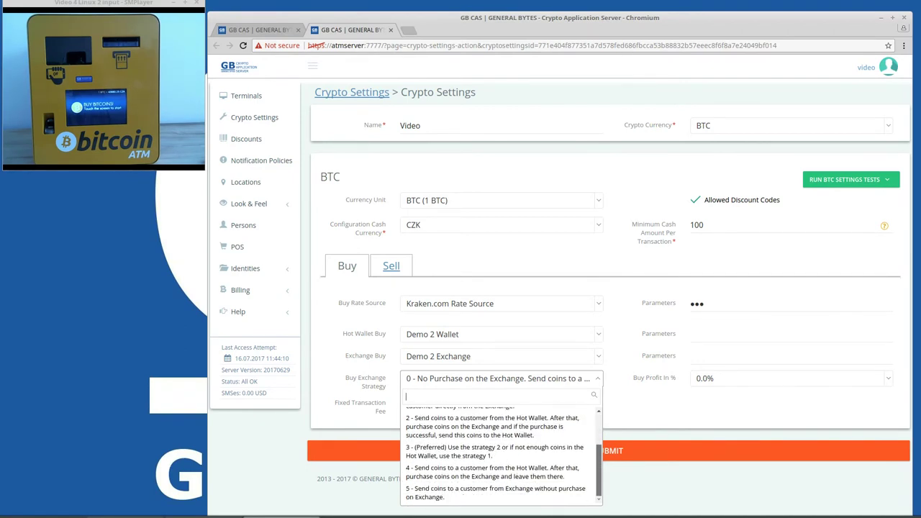
scroll(502, 453, "up", 3)
scroll(501, 453, "down", 4)
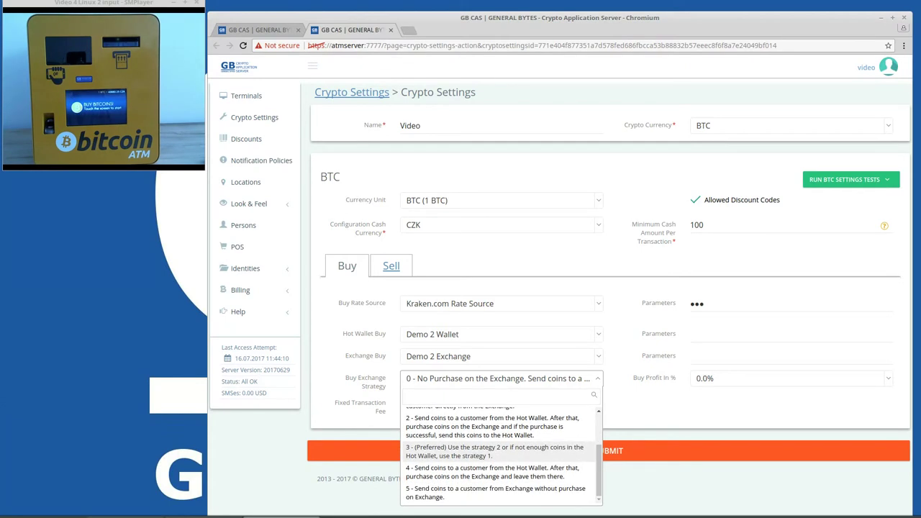
key("Return")
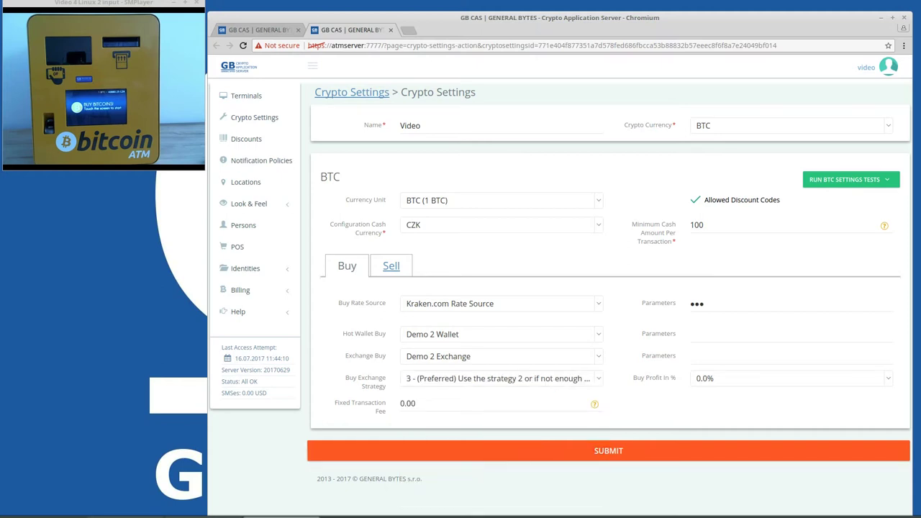
key("Return")
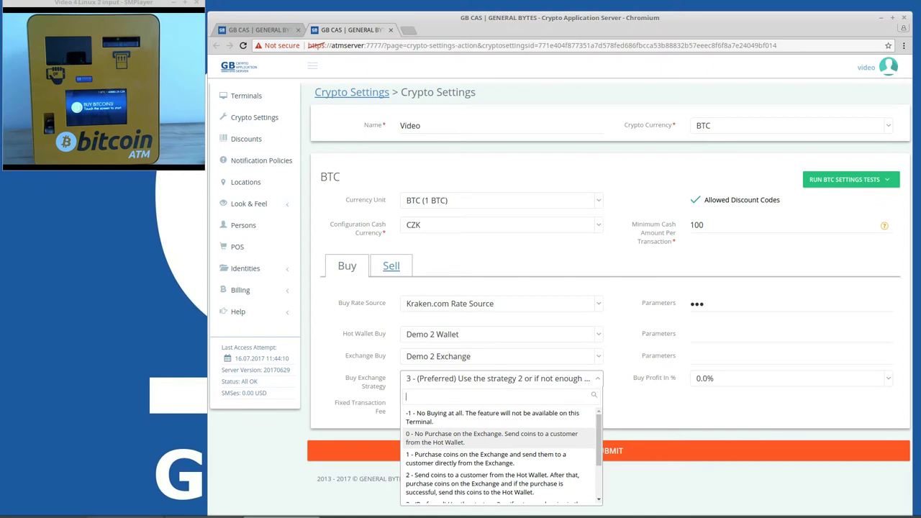
key("Up")
key("Down")
key("Down")
key("Up")
key("Down")
key("Down")
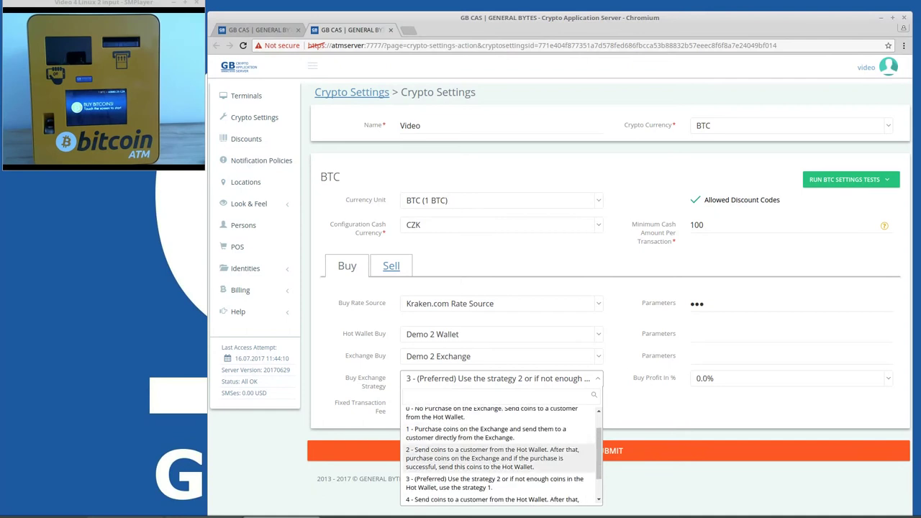
key("Down")
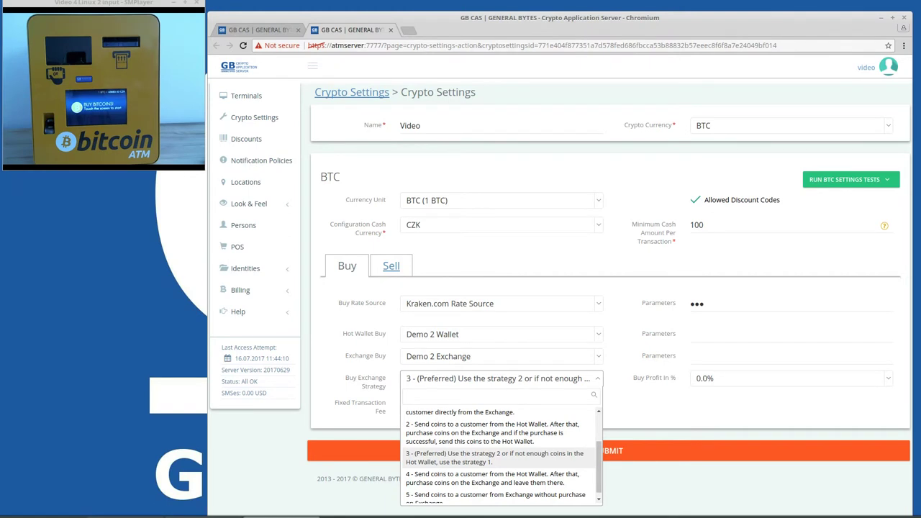
scroll(496, 457, "up", 1)
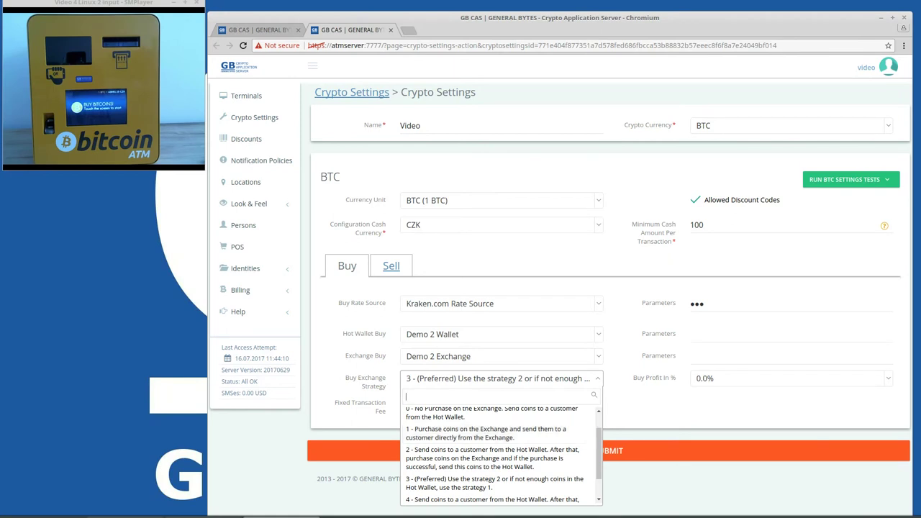
key("Escape")
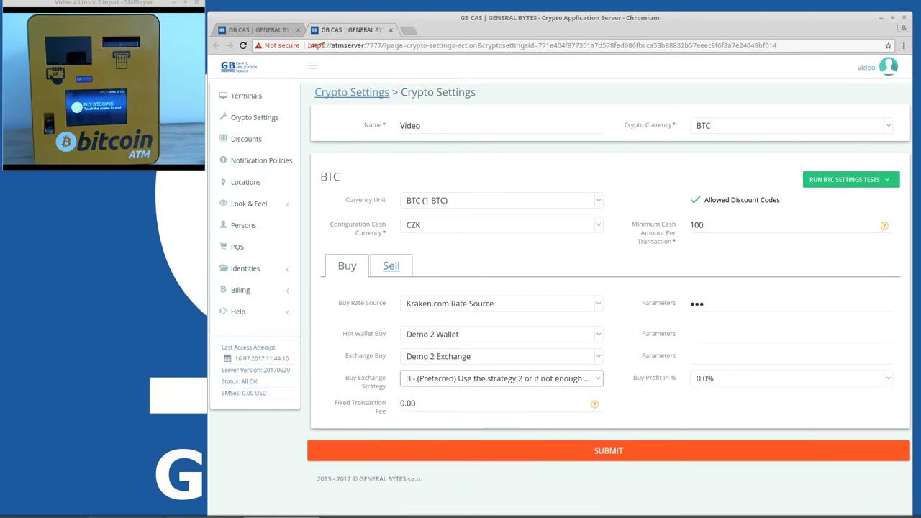
Step: Set the BTC buy profit to 5.0%
key("Tab")
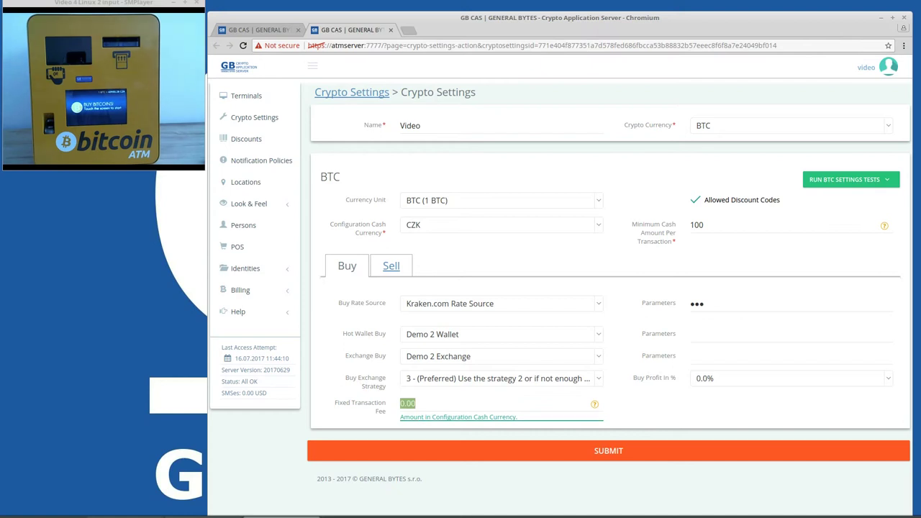
key("Tab")
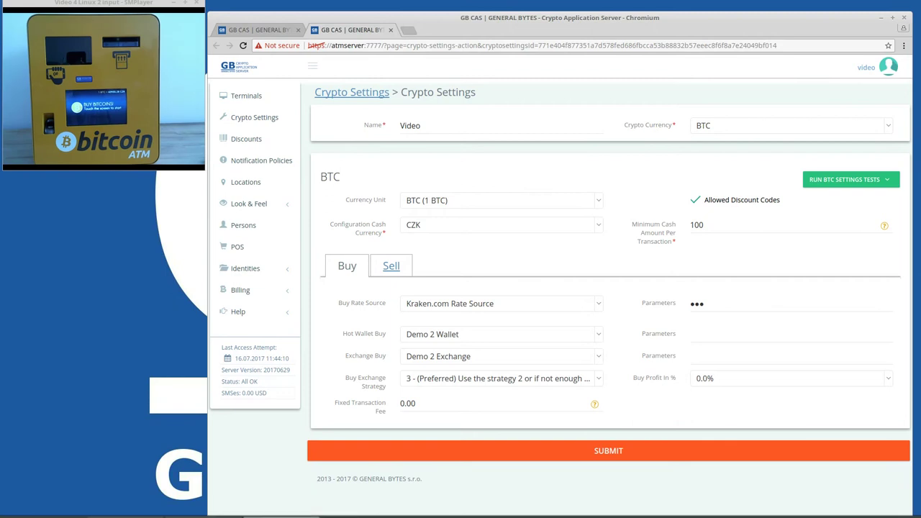
key("Return")
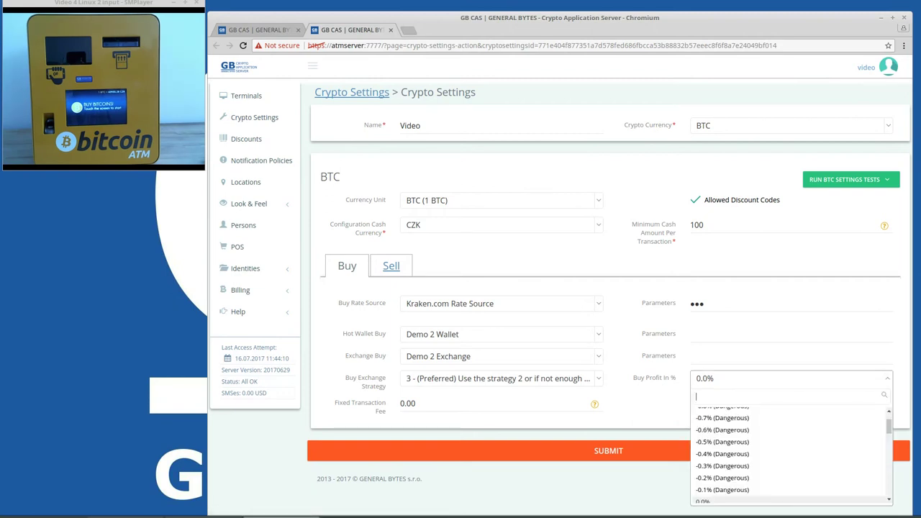
type("5")
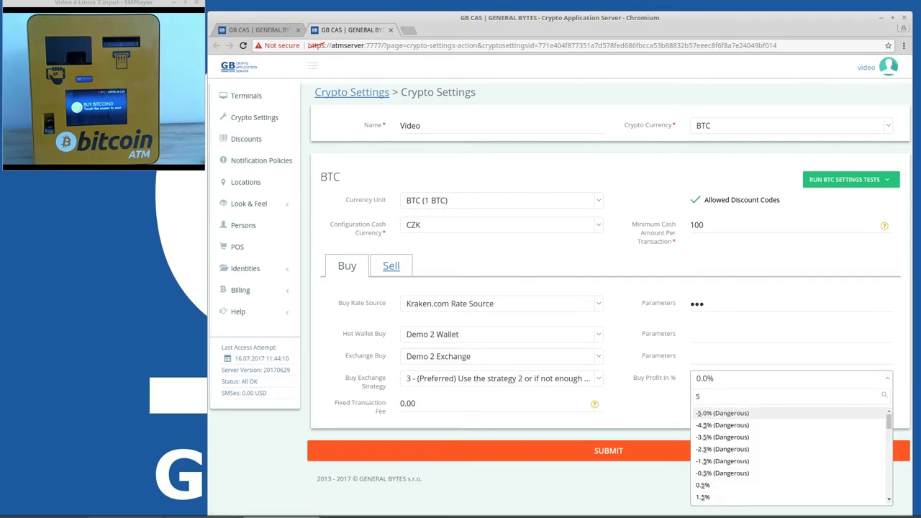
key("Down")
key("Down")
key("Down")
key("Down")
key("Down")
key("Down")
key("Down")
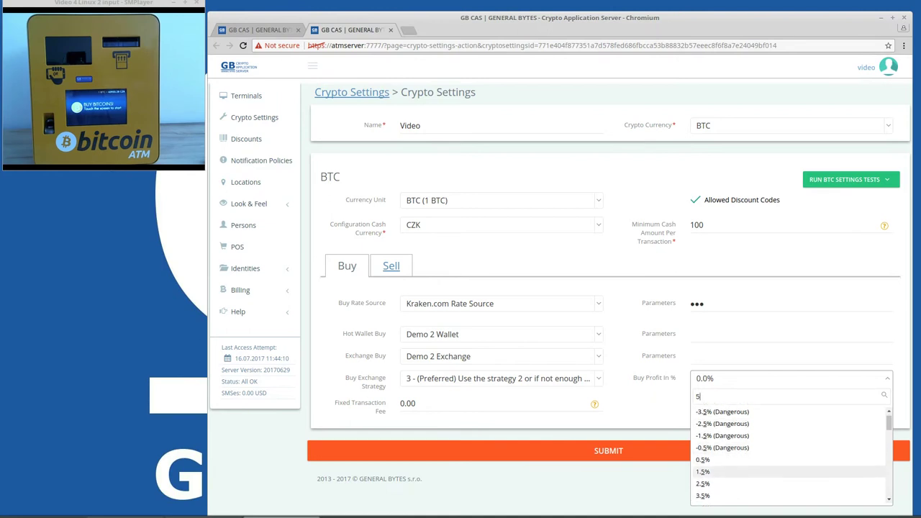
key("Down")
key("Down")
key("Down")
key("Down")
key("Return")
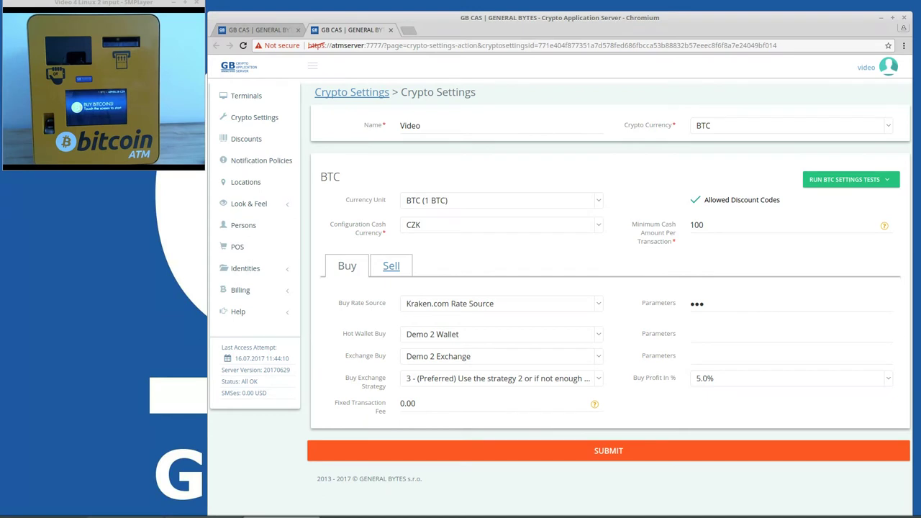
Step: Enter 10 as the fixed transaction fee
key("Tab")
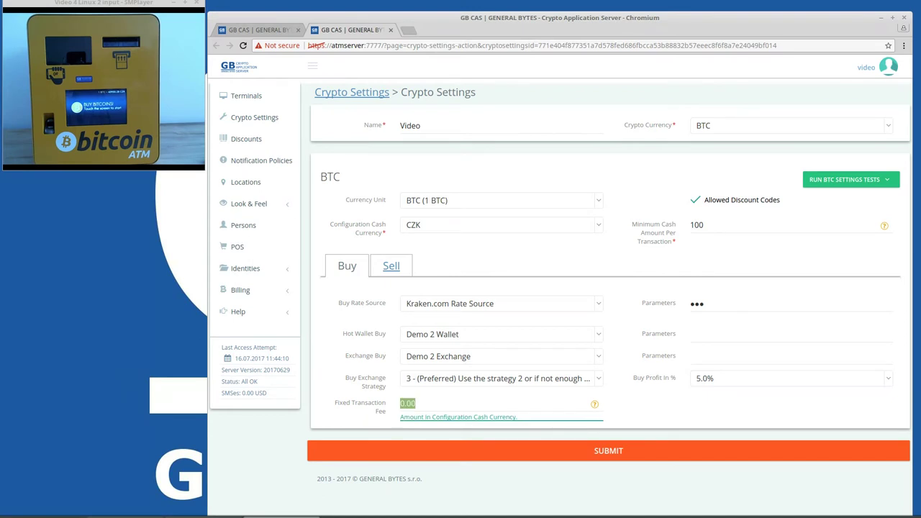
type("1")
left_click(792, 333)
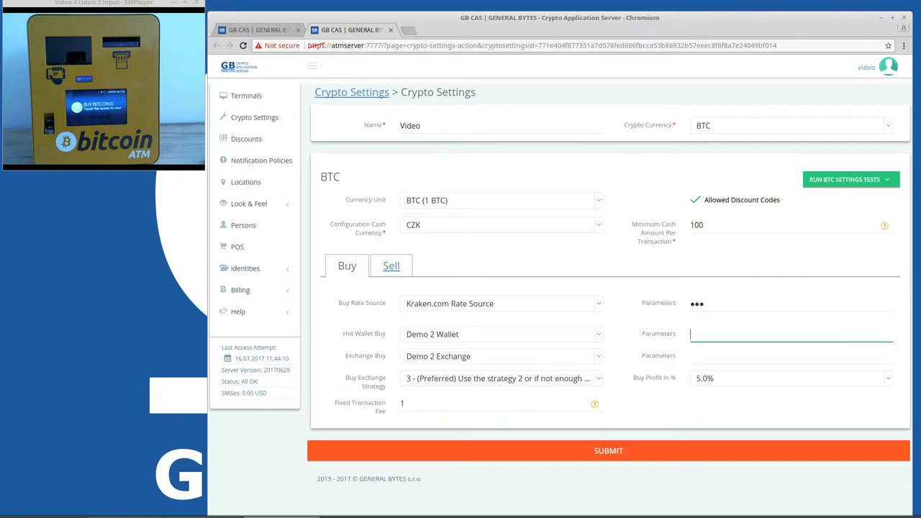
left_click(432, 403)
type("0")
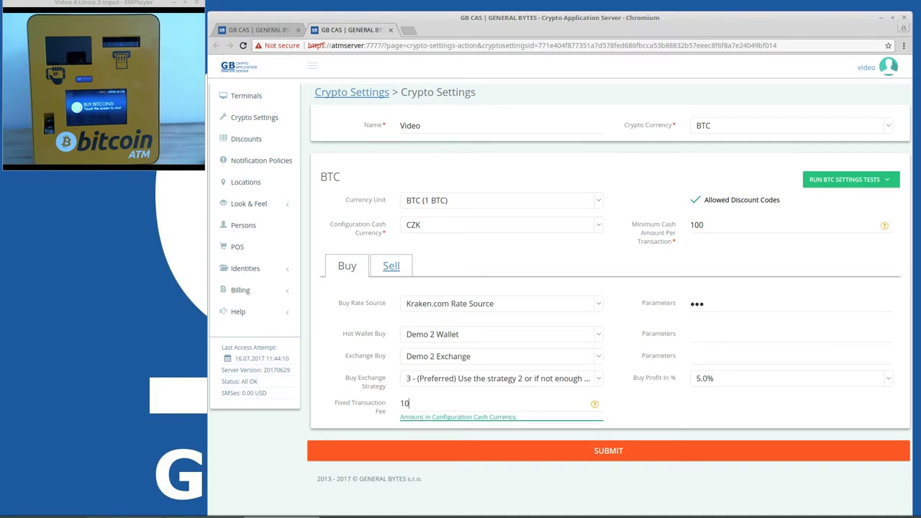
left_click(791, 355)
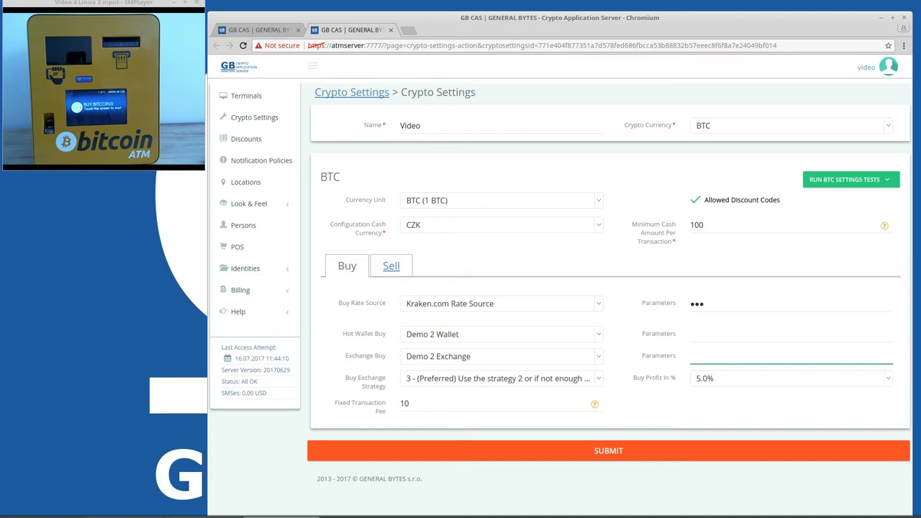
key("Tab")
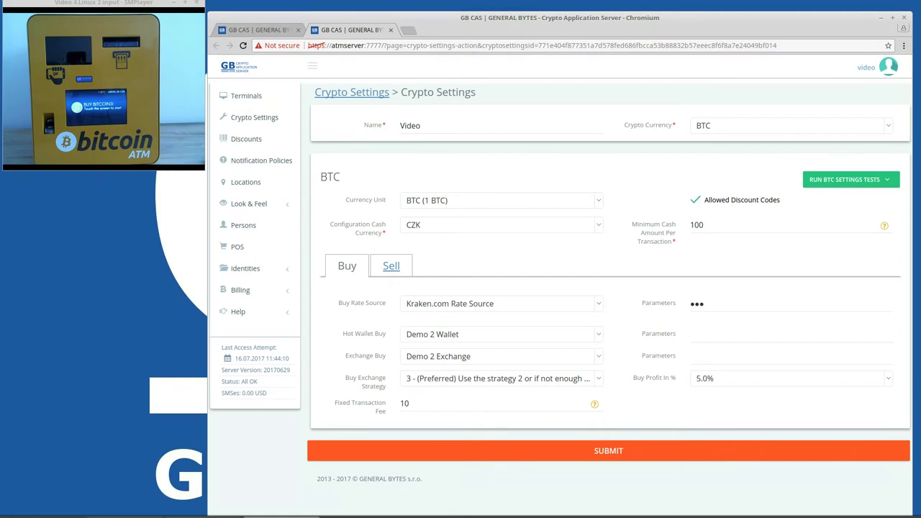
triple_click(653, 377)
left_click(791, 355)
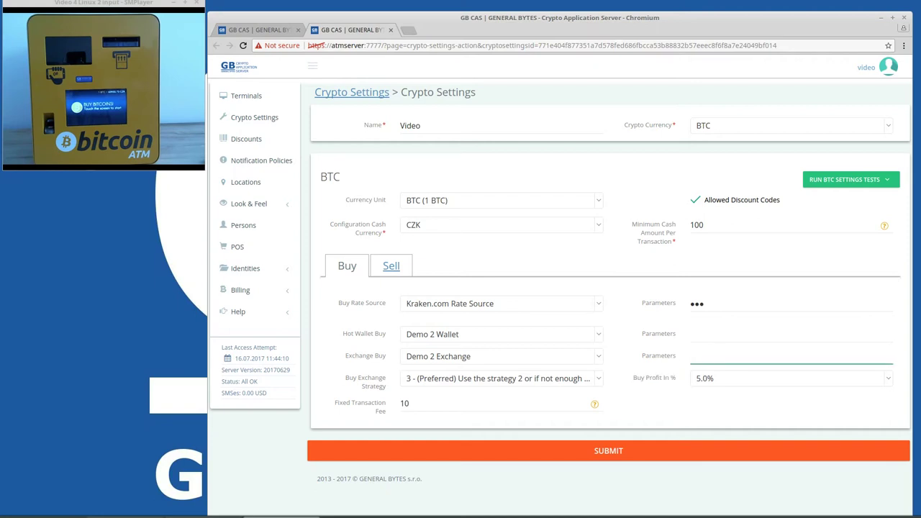
left_click(391, 266)
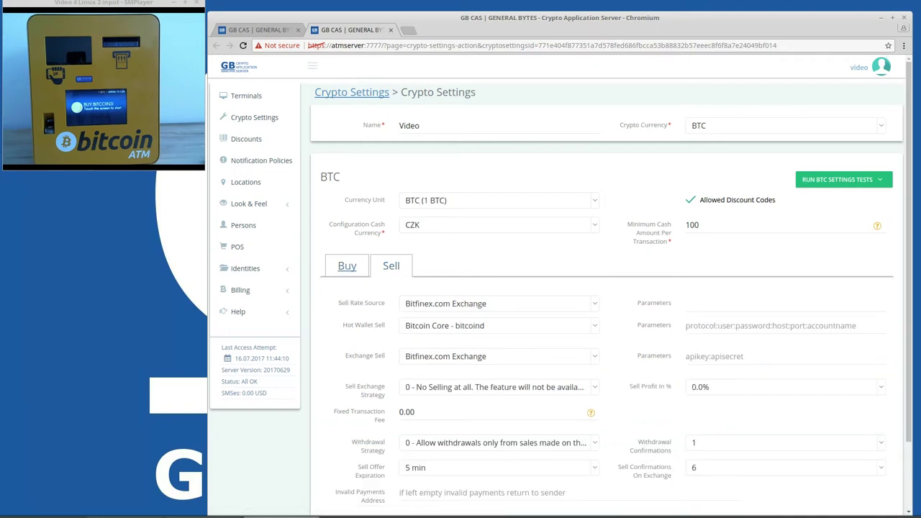
scroll(604, 288, "down", 2)
scroll(604, 288, "up", 1)
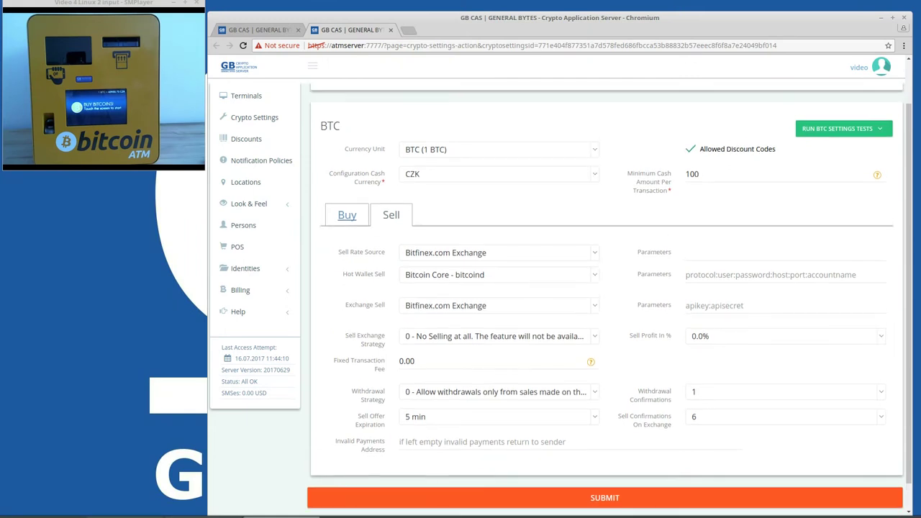
scroll(605, 288, "up", 1)
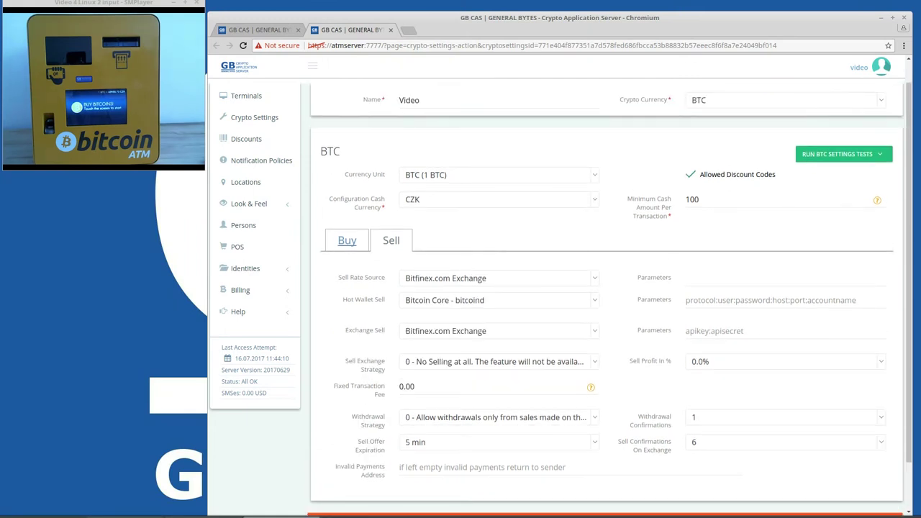
left_click(346, 241)
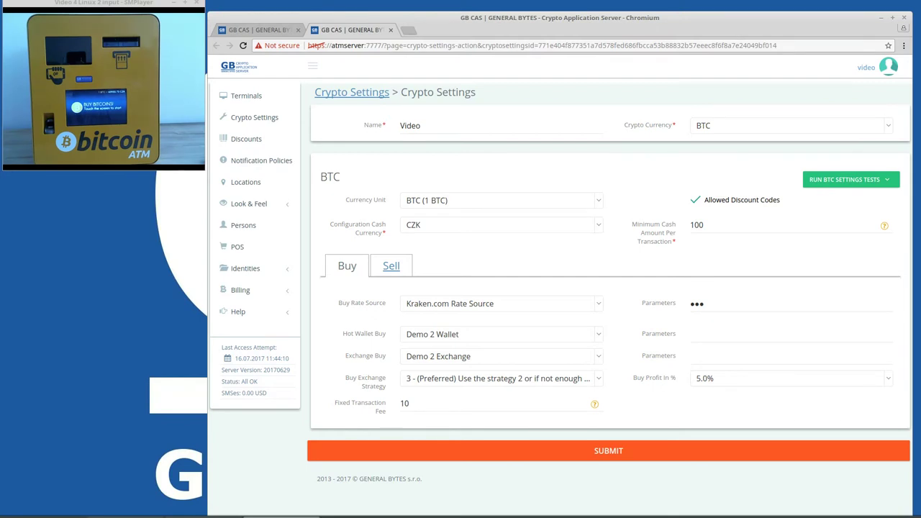
Step: Submit the Video BTC crypto settings form
left_click(851, 179)
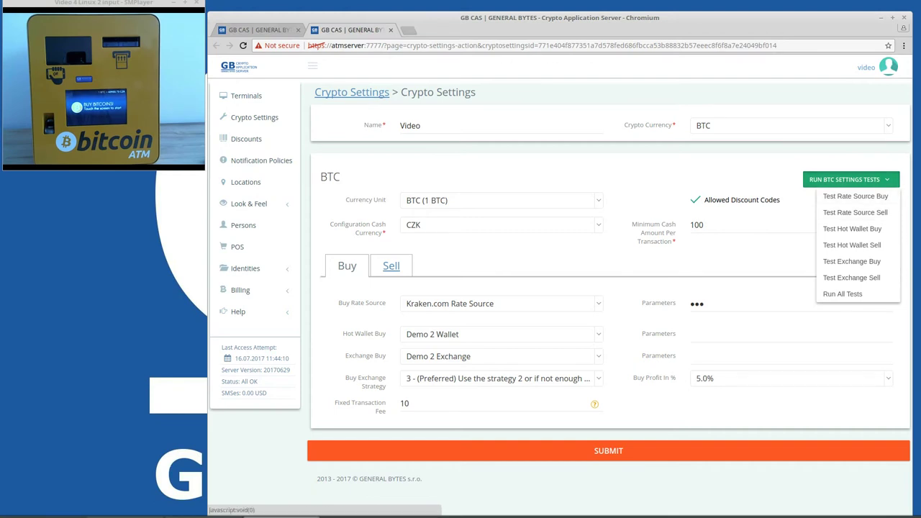
key("Escape")
left_click(608, 450)
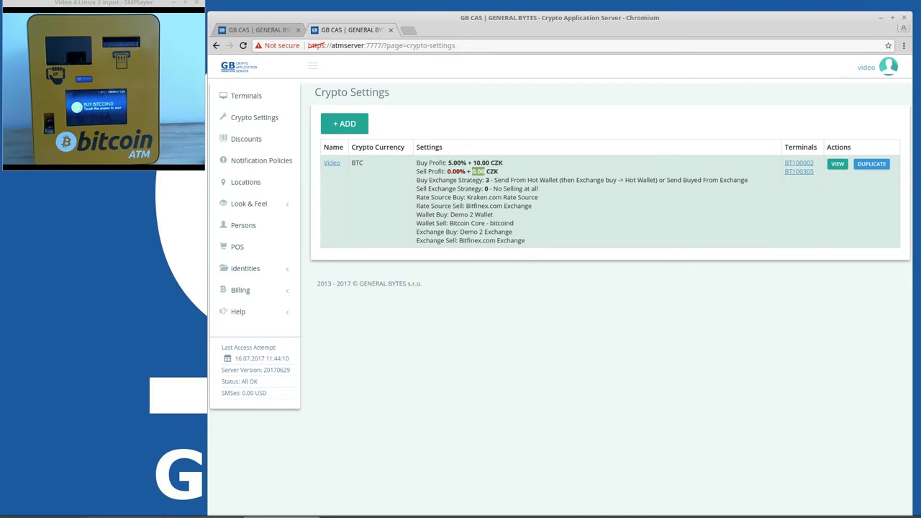
Step: Reopen the Video settings and run the Test Rate Source Buy check
left_click(838, 164)
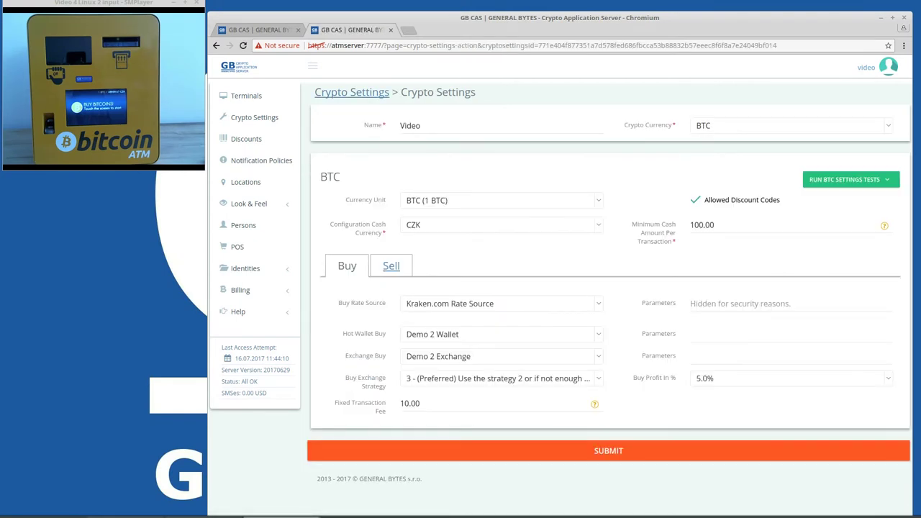
left_click(851, 179)
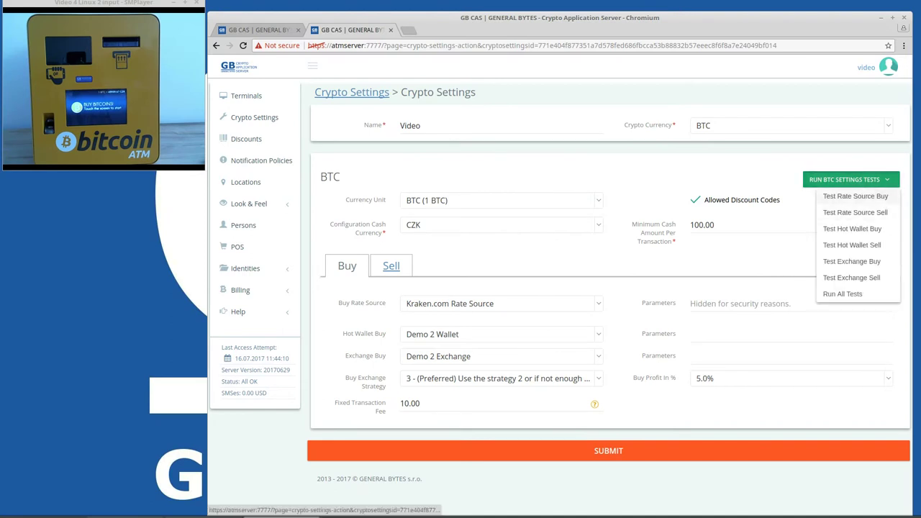
left_click(856, 196)
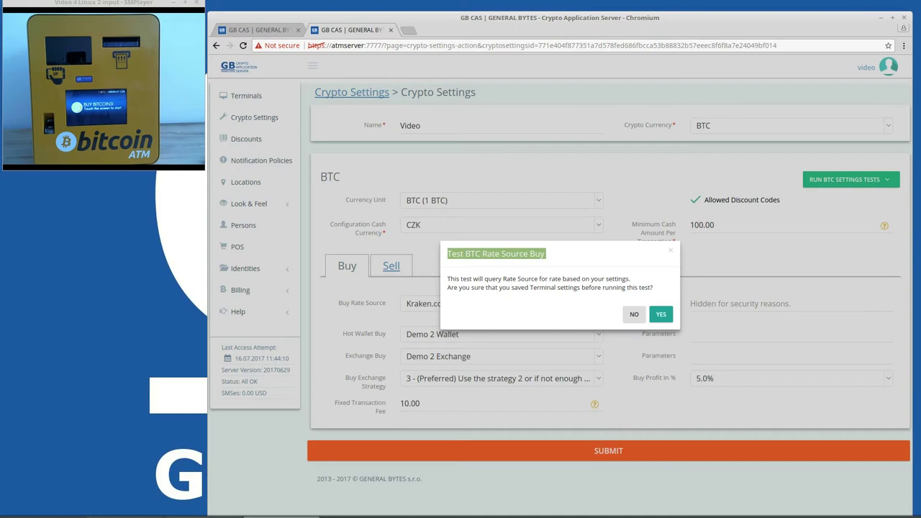
left_click(661, 314)
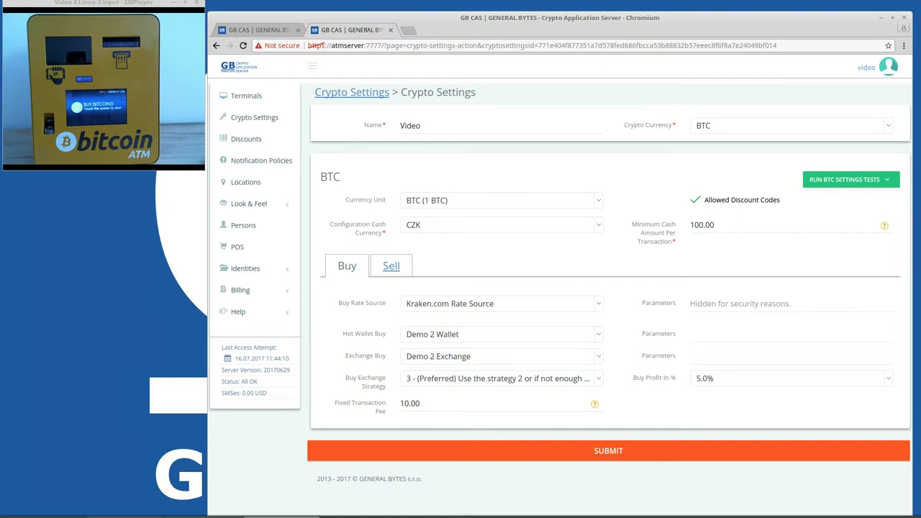
triple_click(650, 124)
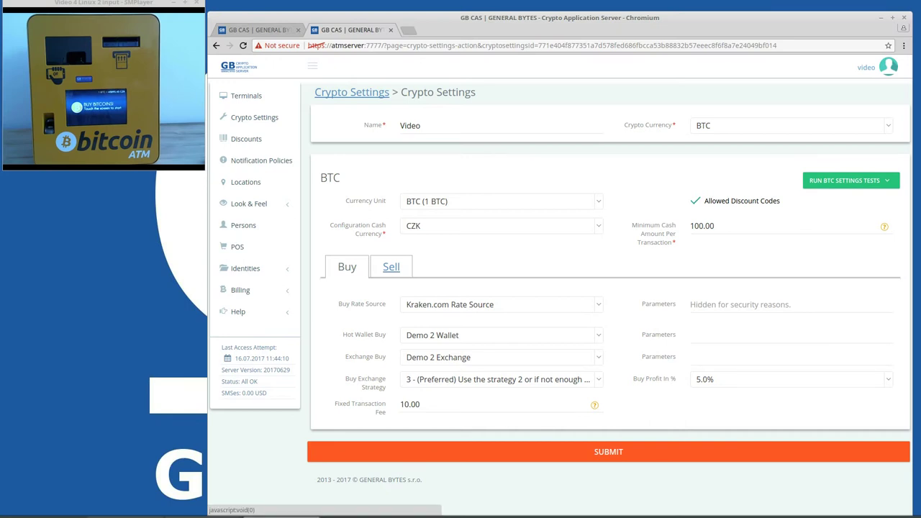
Step: Select Bitcoin Core - bitcoind as the buy hot wallet, leaving its parameters blank
left_click(502, 334)
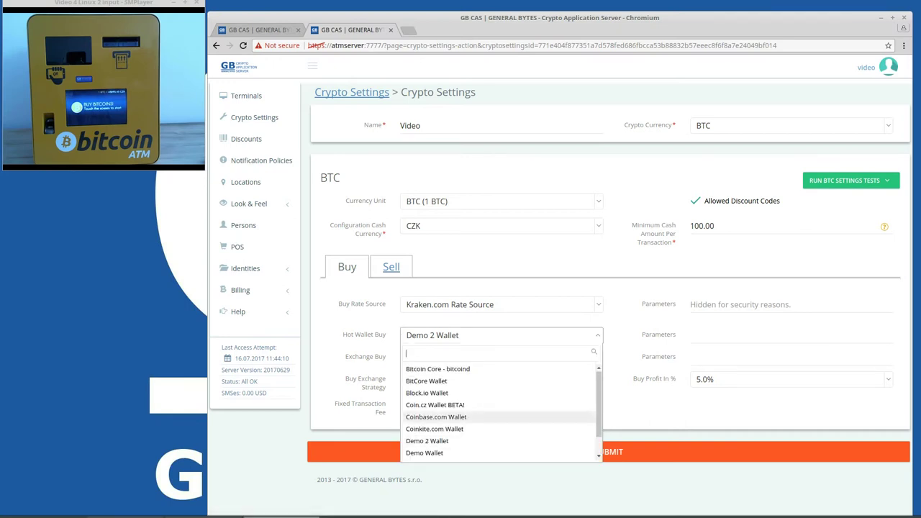
scroll(460, 426, "down", 1)
scroll(460, 431, "up", 1)
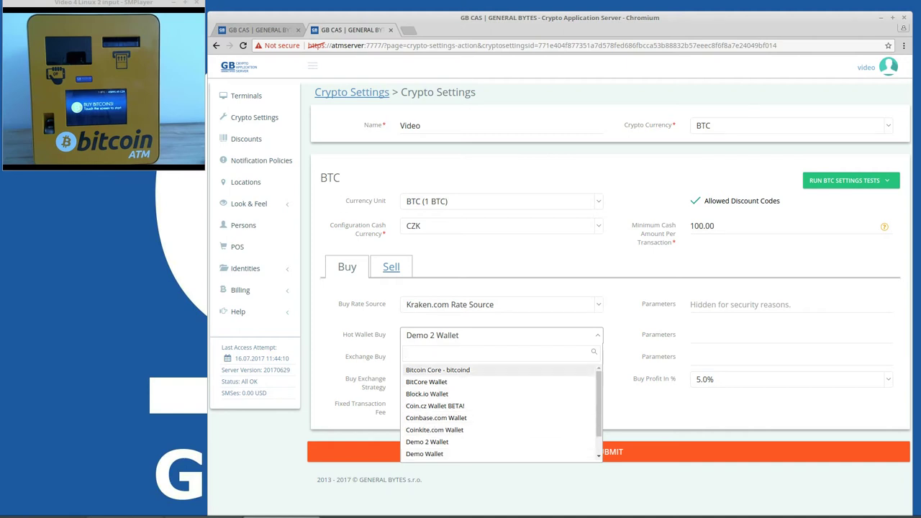
left_click(437, 370)
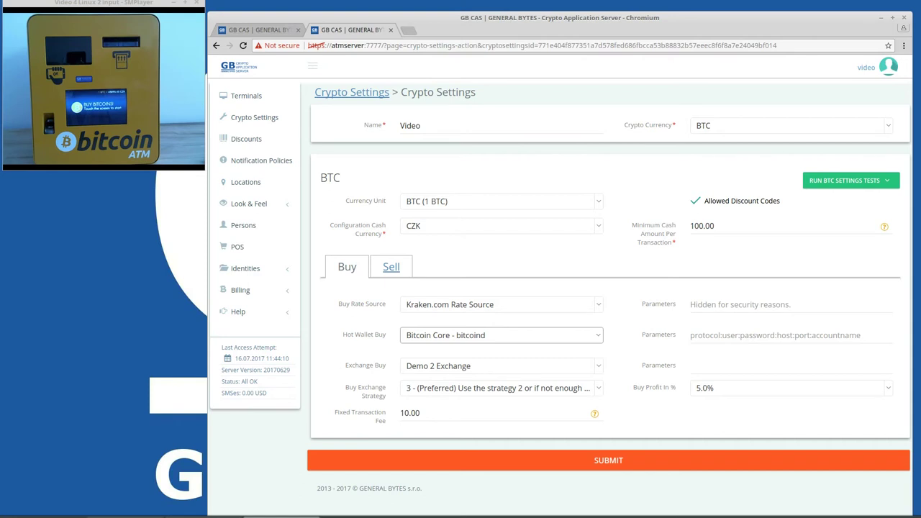
left_click(690, 336)
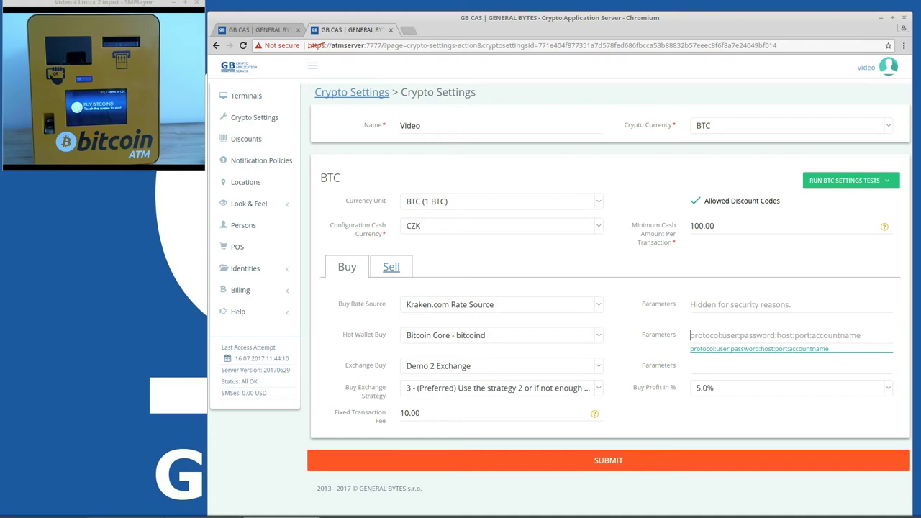
key("shift+Tab")
key("Tab")
key("Tab")
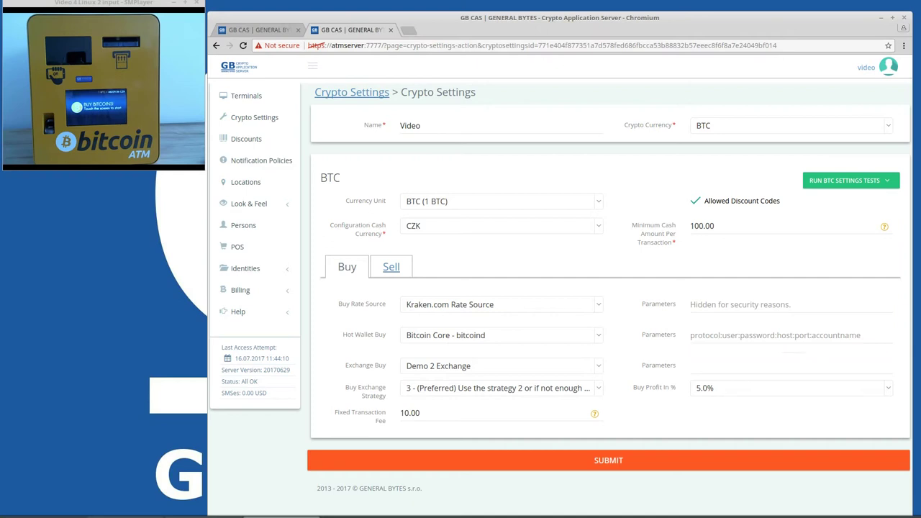
left_click(691, 335)
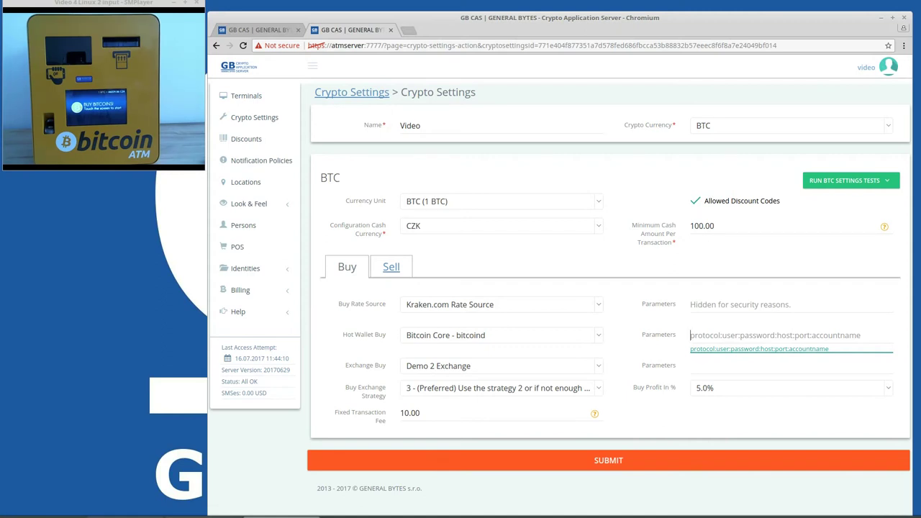
key("Tab")
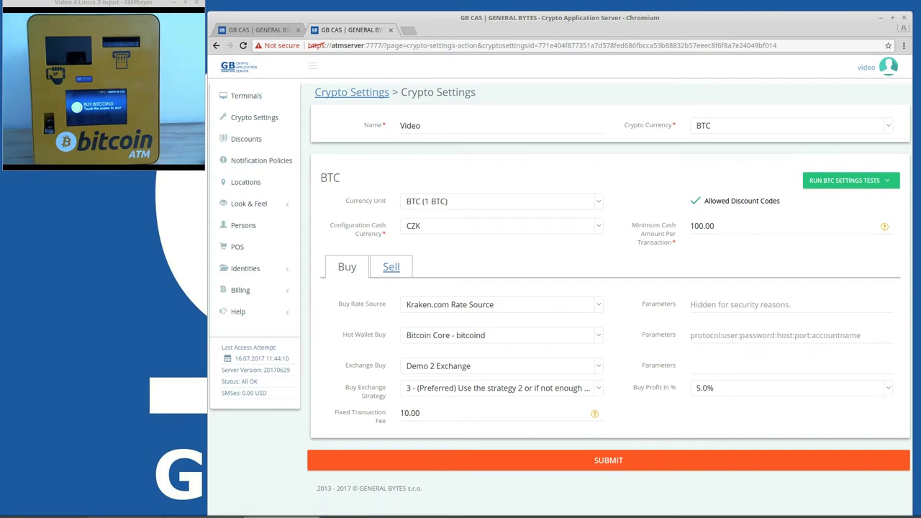
left_click(501, 335)
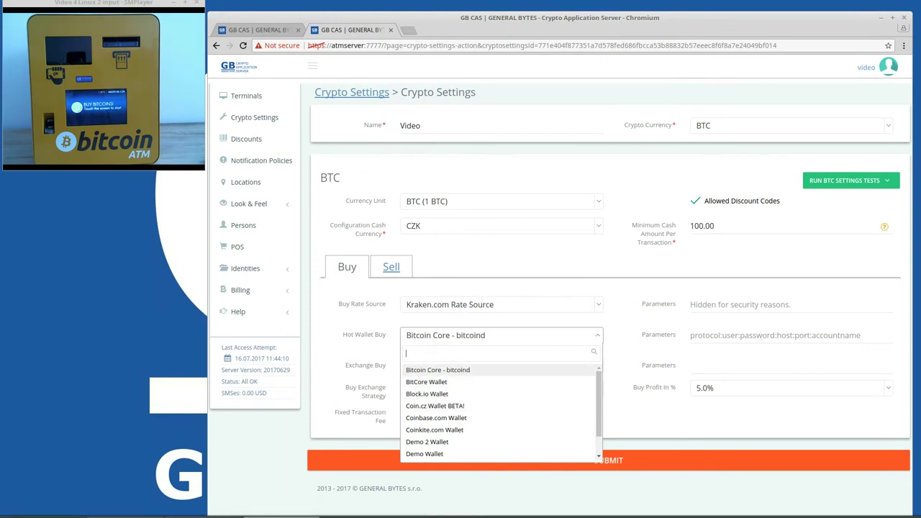
Step: Set the Video buy hot wallet to Block.io Wallet and open a new browser tab
type("bl")
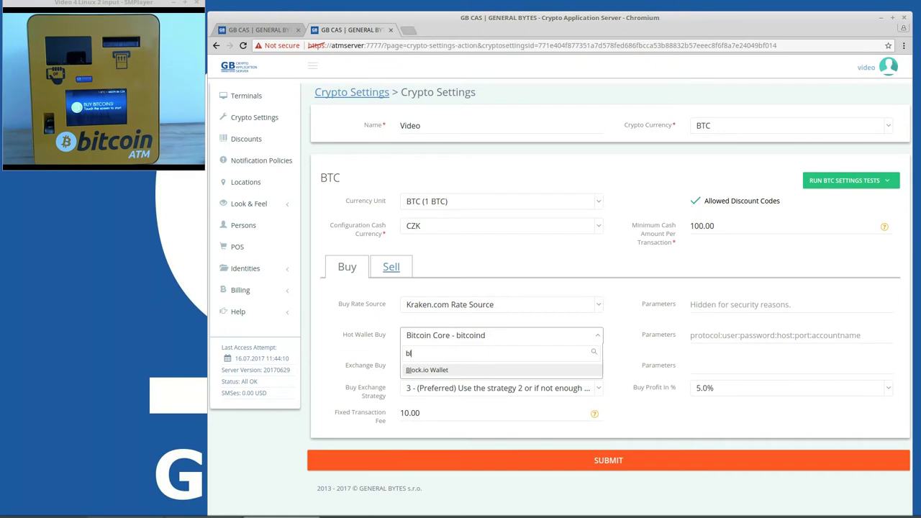
key("Return")
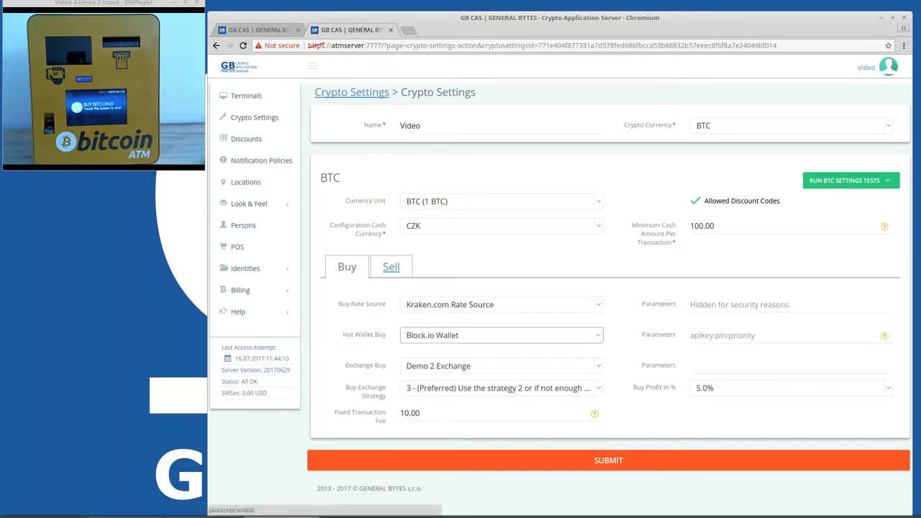
left_click(755, 336)
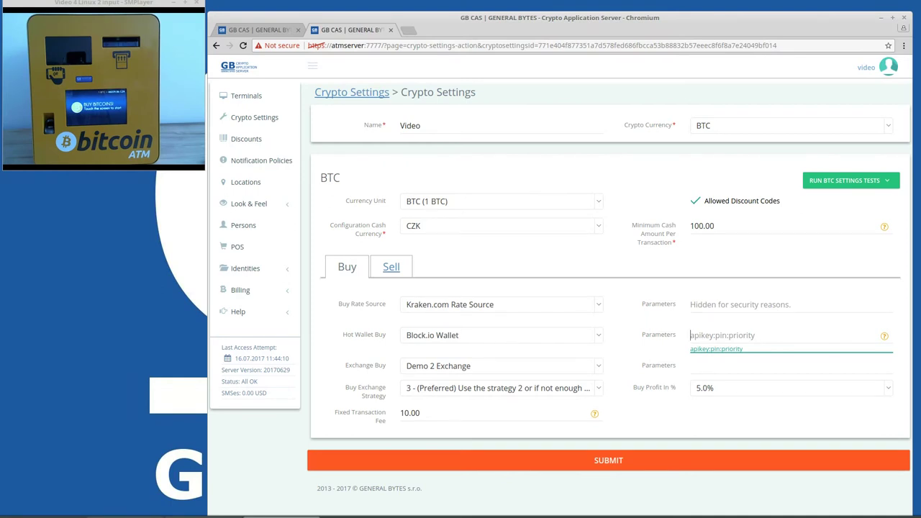
left_click(408, 29)
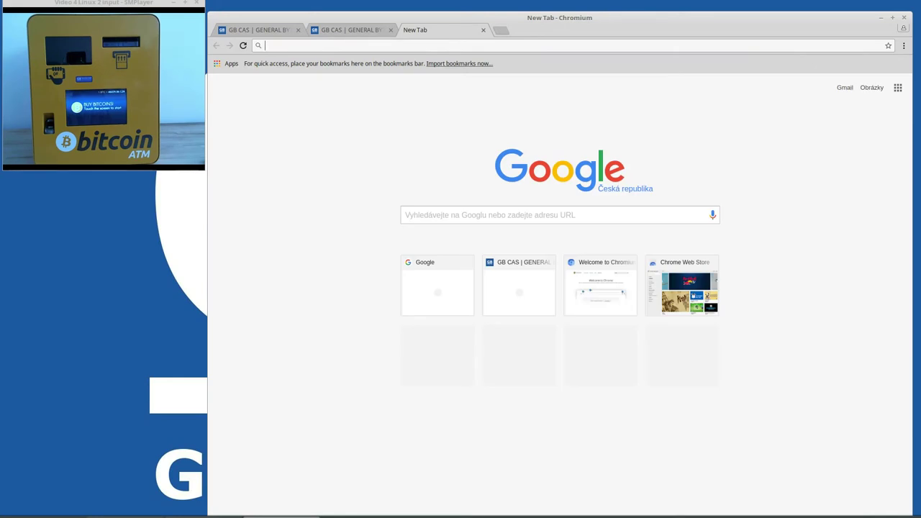
Step: Go to block.io and open its sign-up form
type("block.io")
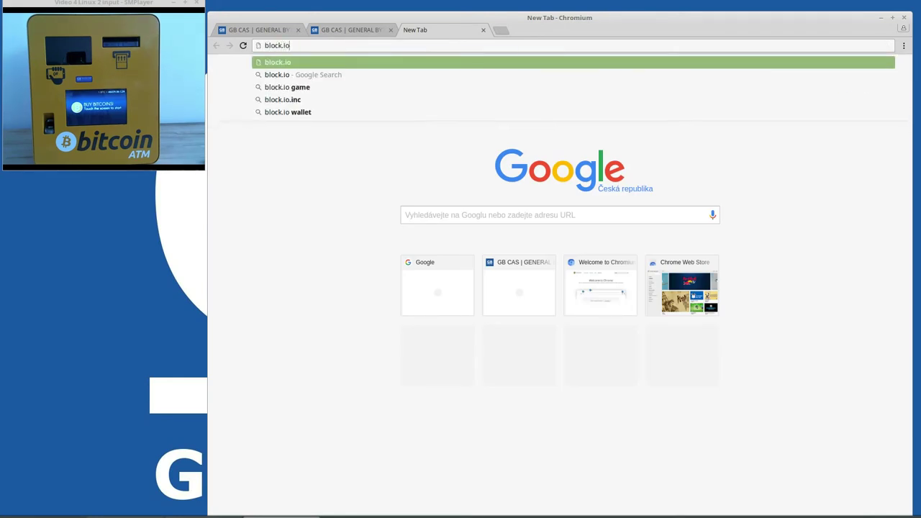
key("Return")
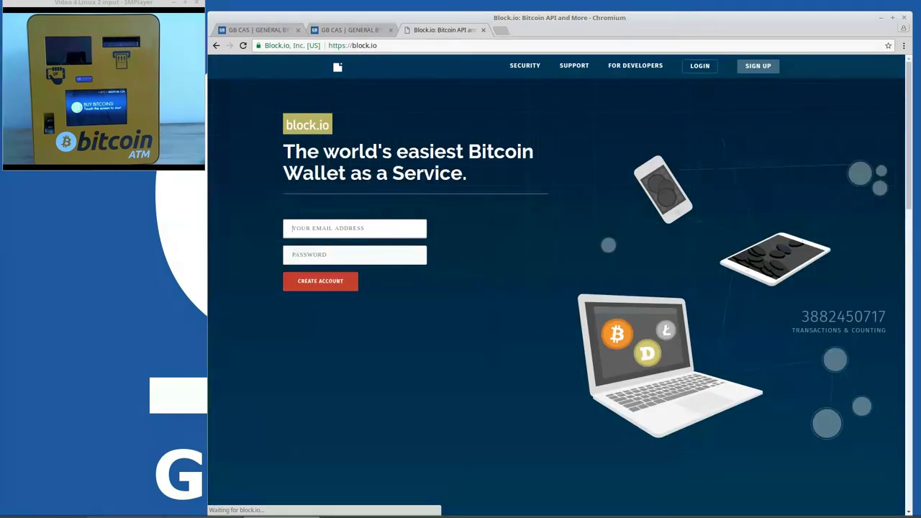
left_click(758, 65)
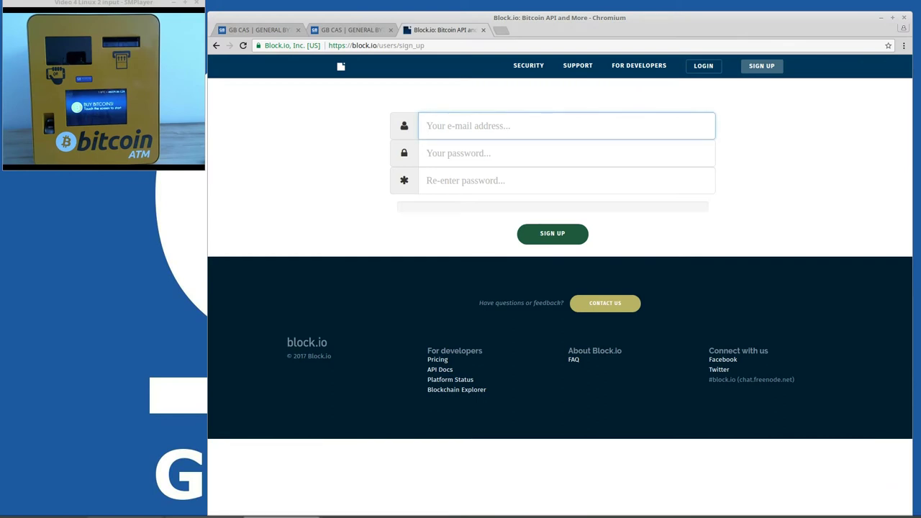
Step: Sign up with the account e-mail and a password, declining the browser's offer to save it
left_click(566, 152)
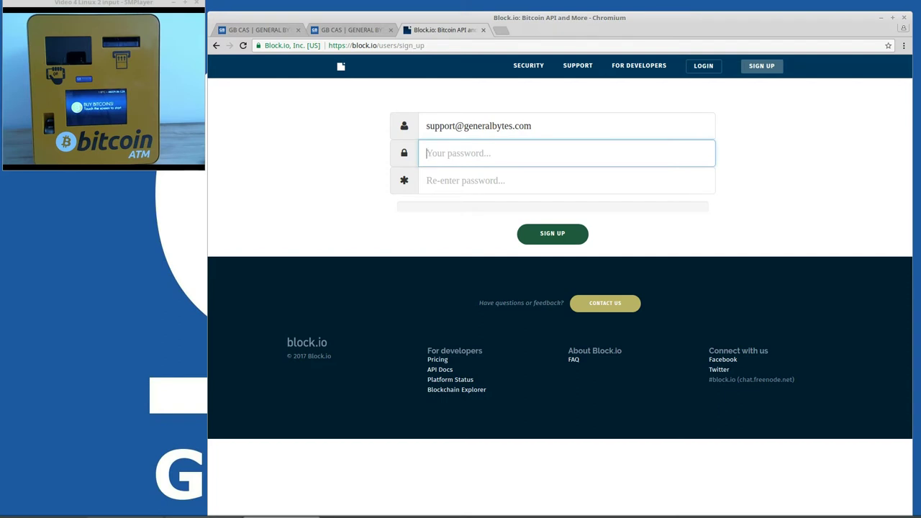
type("•••••••••••••")
key("Tab")
type("•••••••••••••")
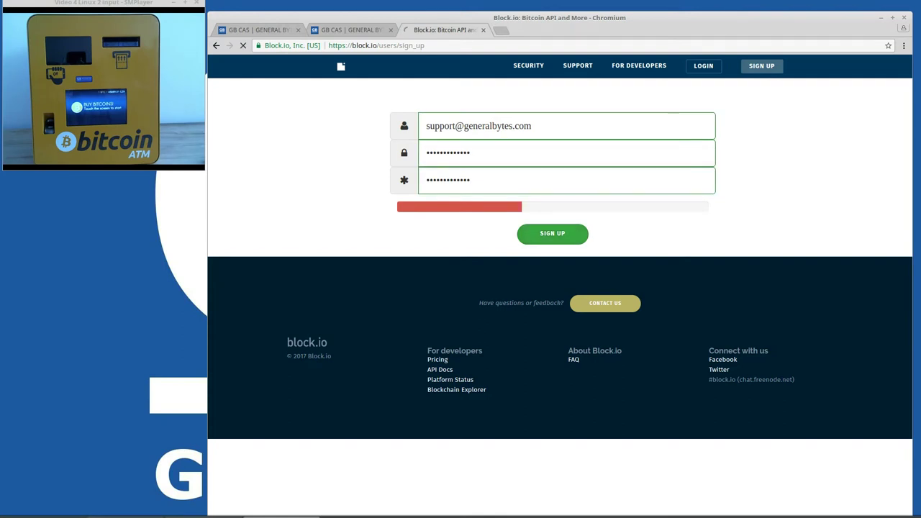
left_click(437, 359)
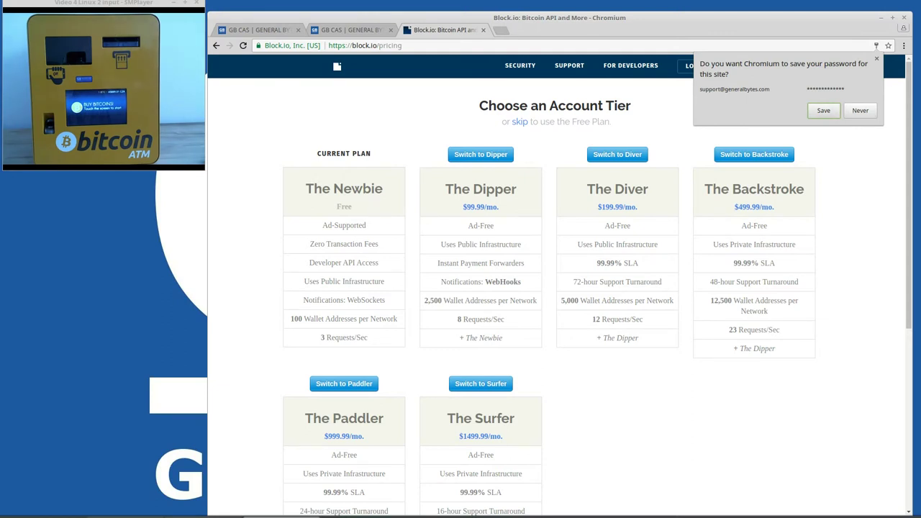
left_click(859, 110)
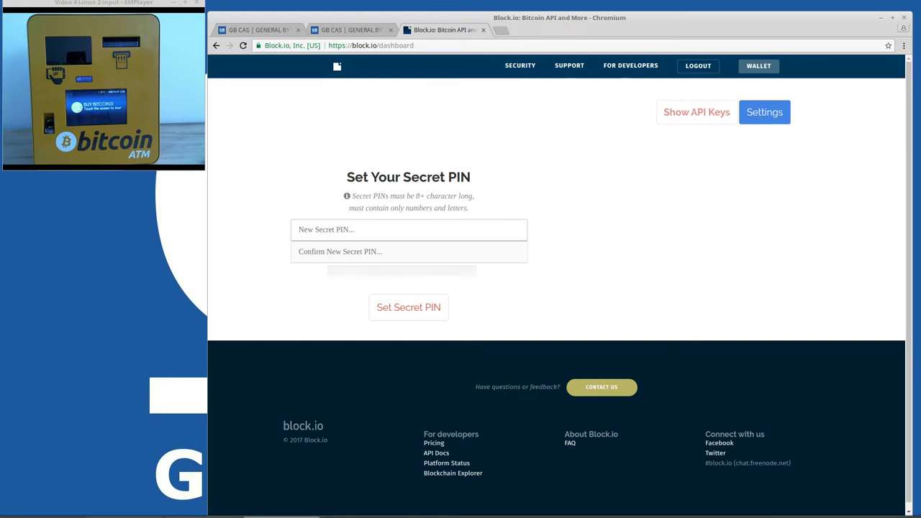
Step: Enter and confirm the new secret PIN, fixing a typo, and submit it
type("**")
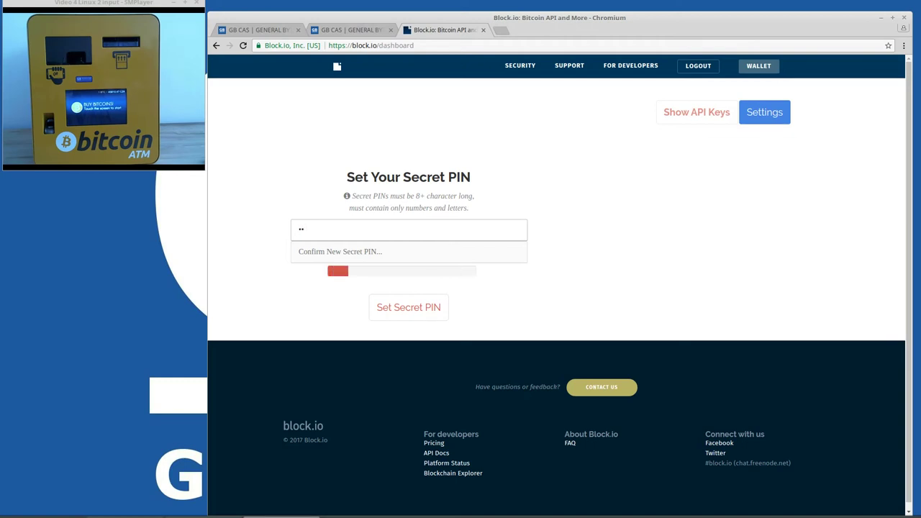
key("BackSpace")
key("BackSpace")
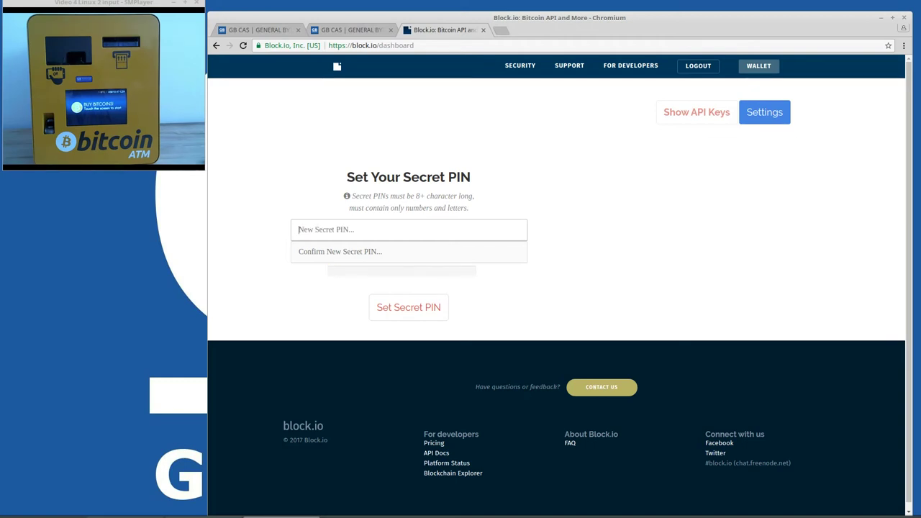
type("*********")
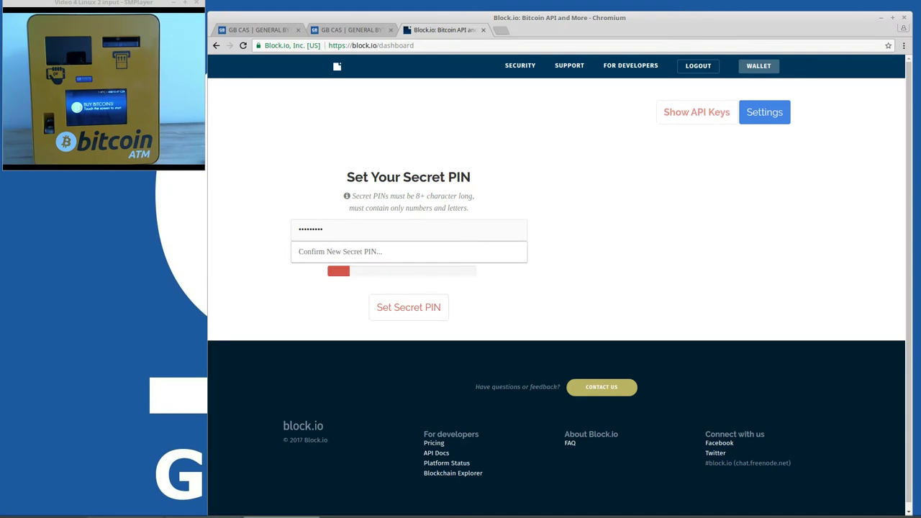
type("•••••••••")
key("Tab")
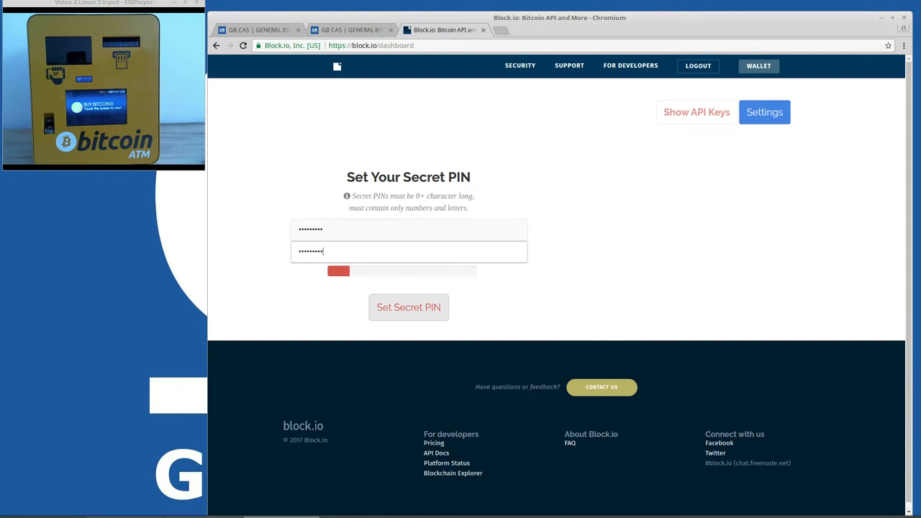
key("Return")
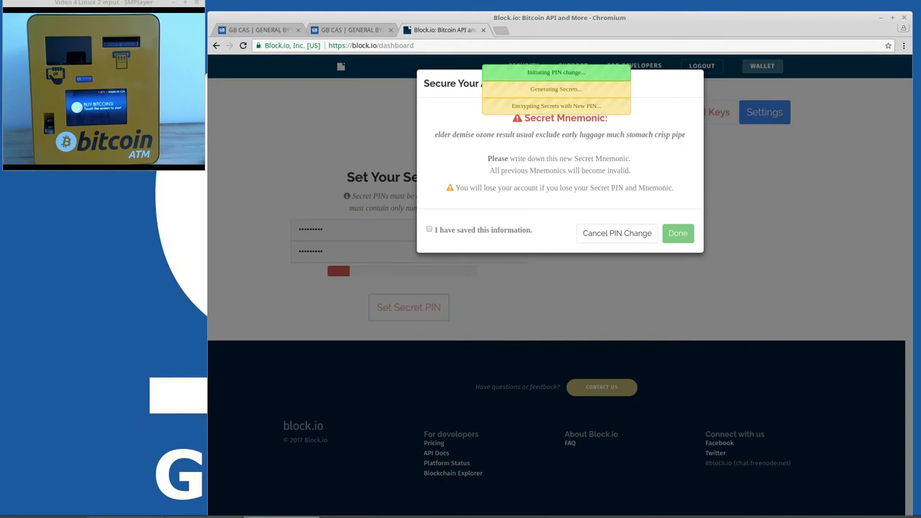
Step: Copy the secret mnemonic, tick 'I have saved this information', and finish with Done
triple_click(547, 135)
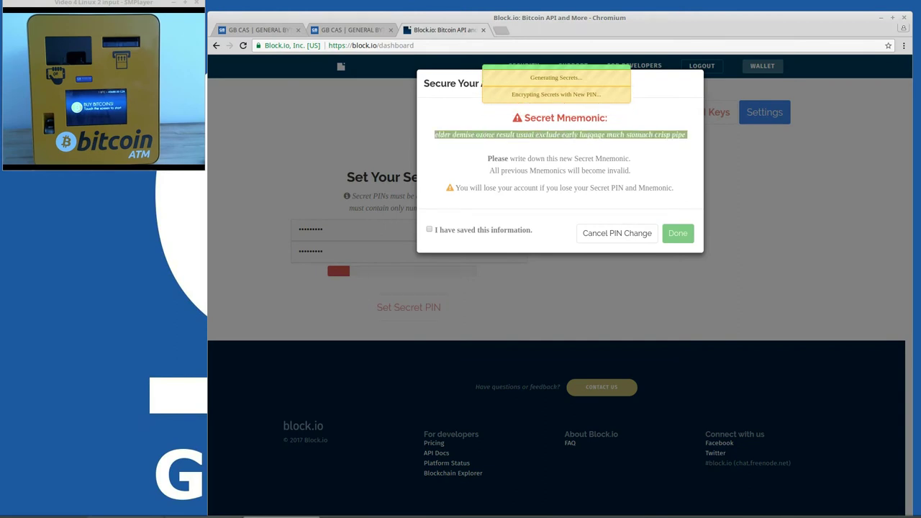
right_click(553, 135)
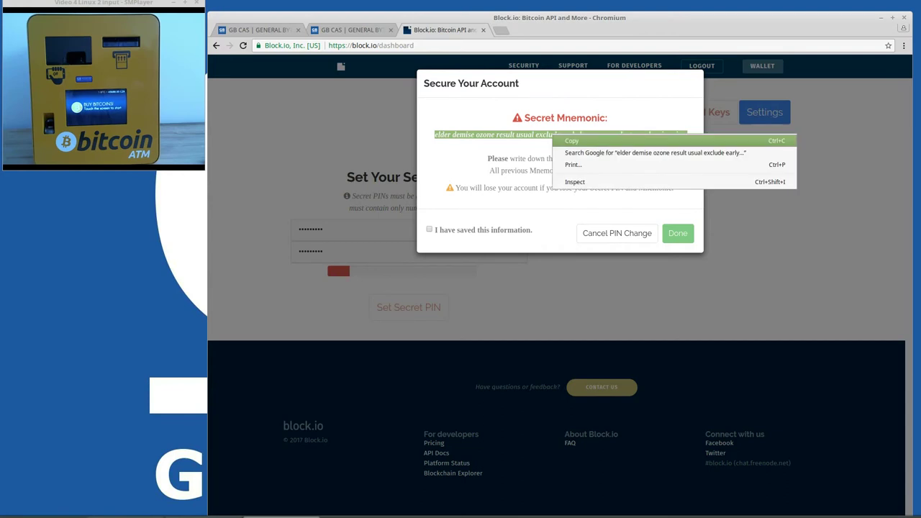
left_click(572, 140)
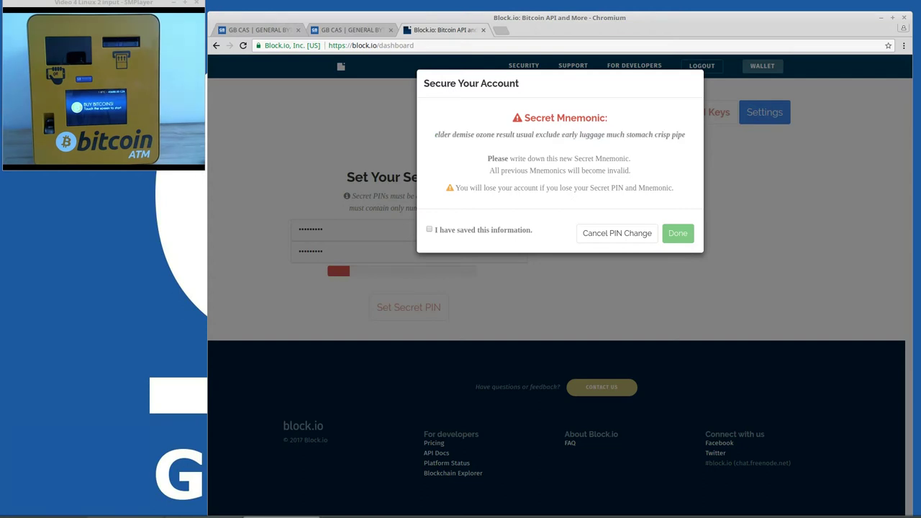
triple_click(506, 134)
left_click(542, 188)
triple_click(542, 188)
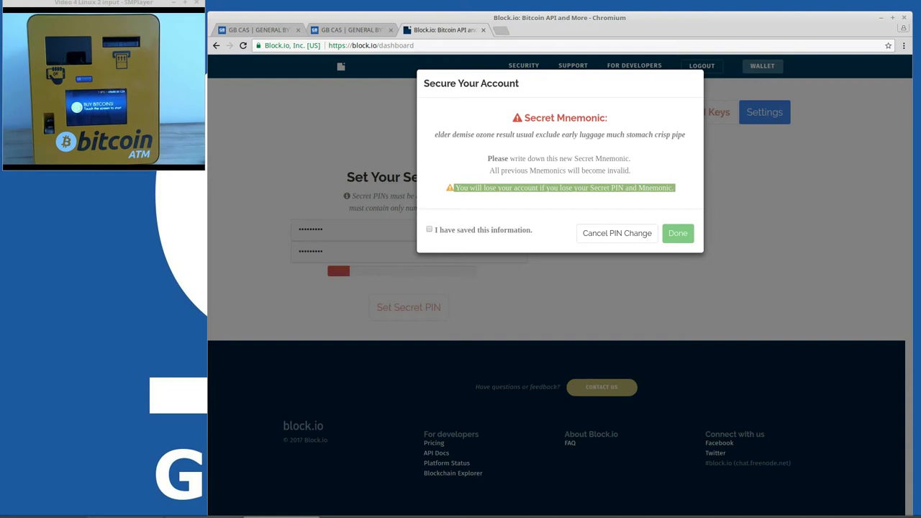
left_click(541, 188)
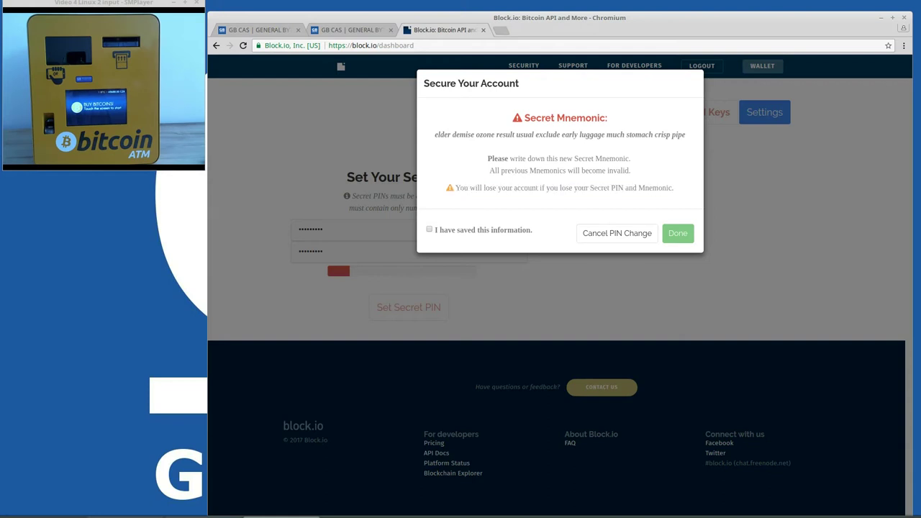
left_click(429, 229)
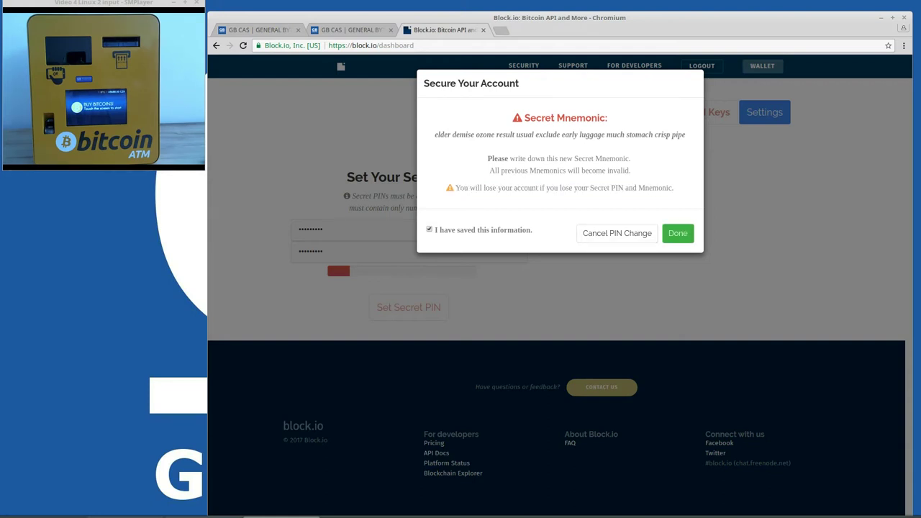
left_click(678, 233)
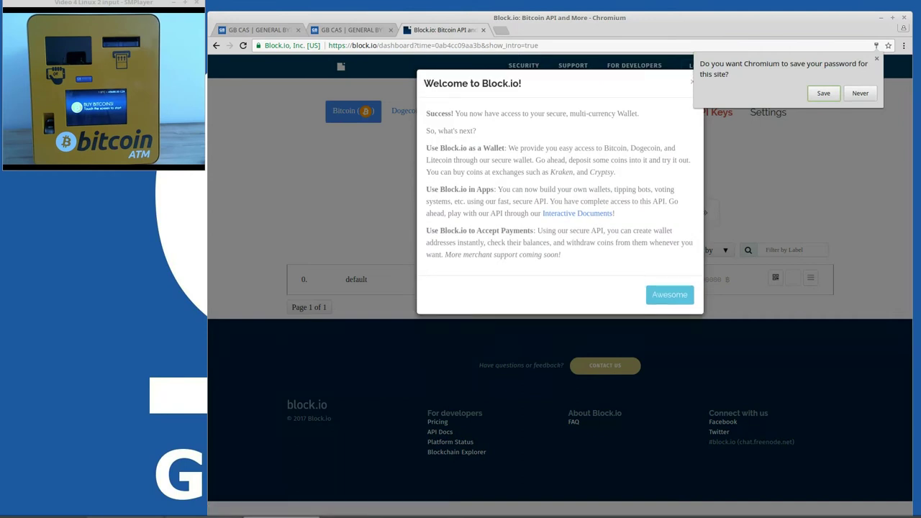
Step: Dismiss the Welcome dialog and look over the Balance and Pending Rec'd figures
left_click(669, 295)
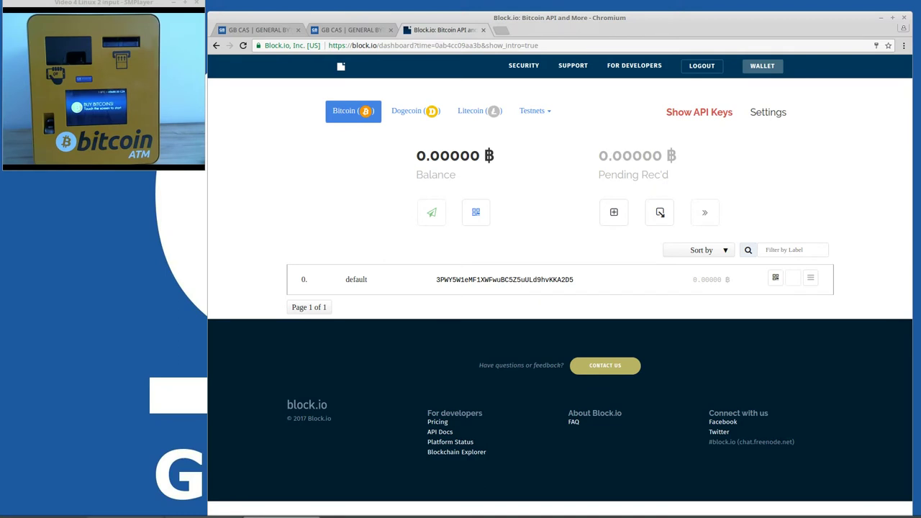
triple_click(454, 155)
double_click(447, 155)
mouse_move(660, 156)
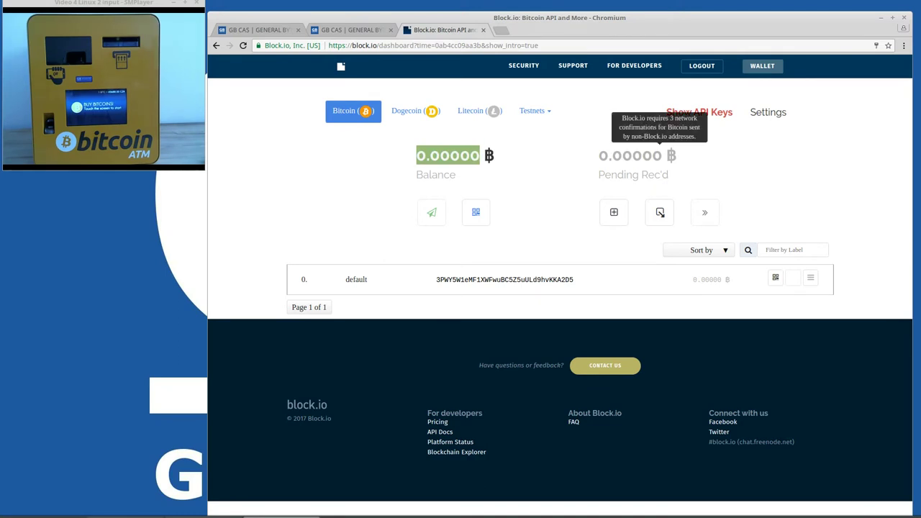
double_click(630, 156)
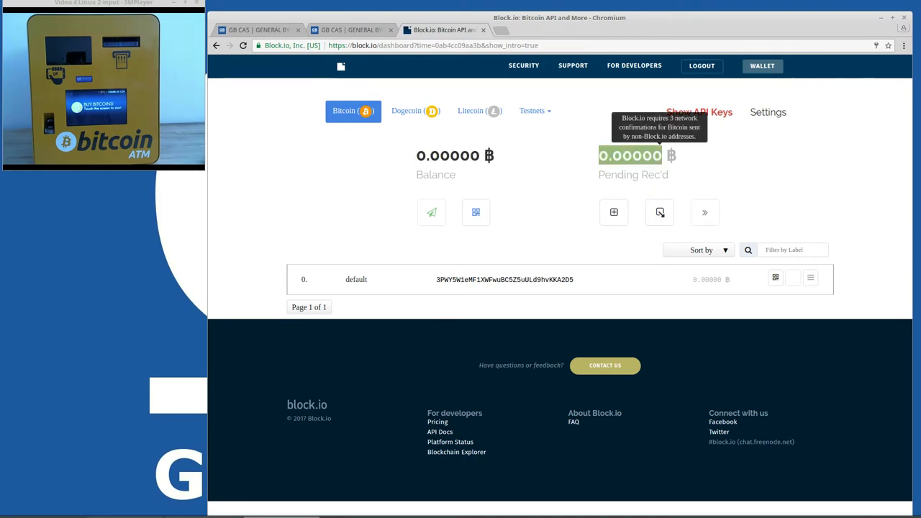
left_click(630, 155)
Step: Copy the wallet's default Bitcoin address
double_click(515, 279)
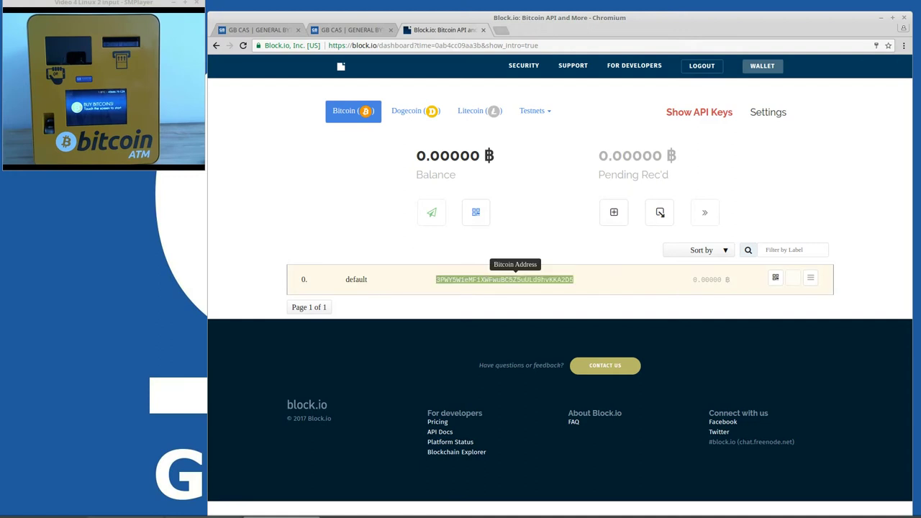
right_click(469, 277)
left_click(489, 285)
Step: Display the Deposit Bitcoin QR code, wait for the 0.00655 ฿ payment, then close with Done
left_click(475, 212)
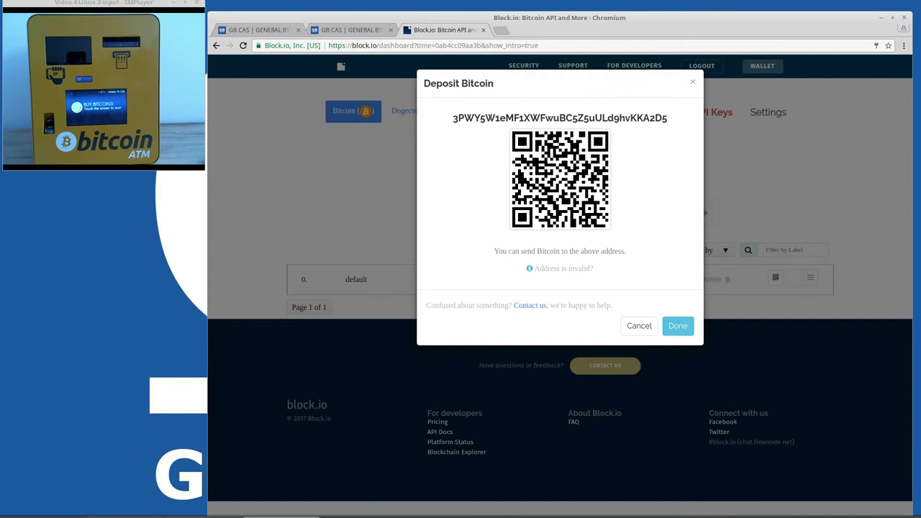
key("Escape")
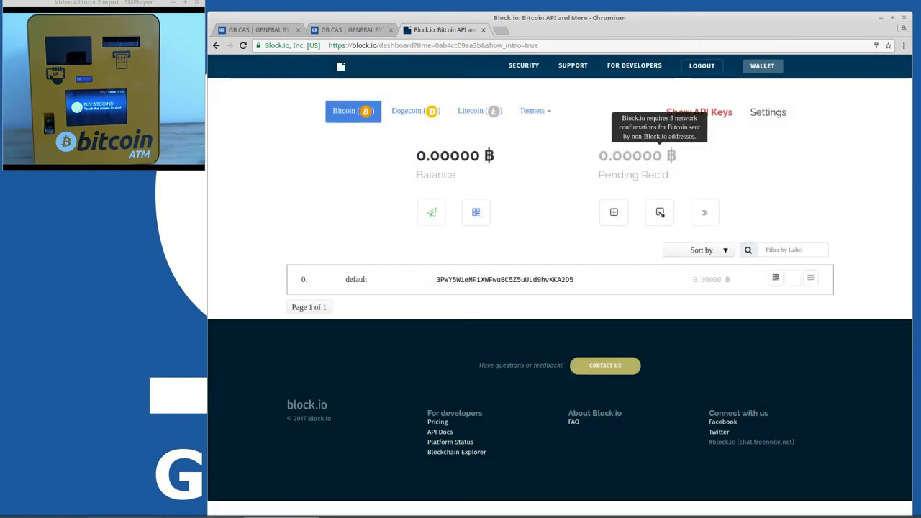
left_click(477, 212)
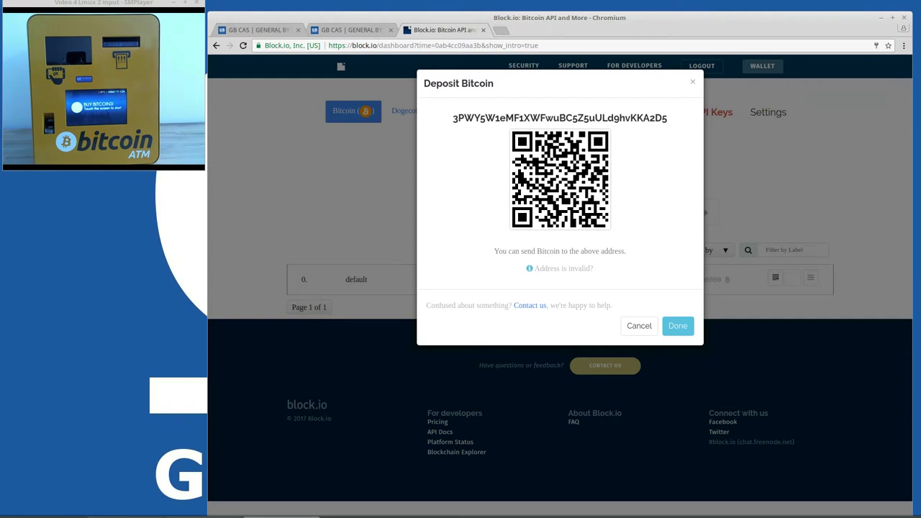
left_click(678, 325)
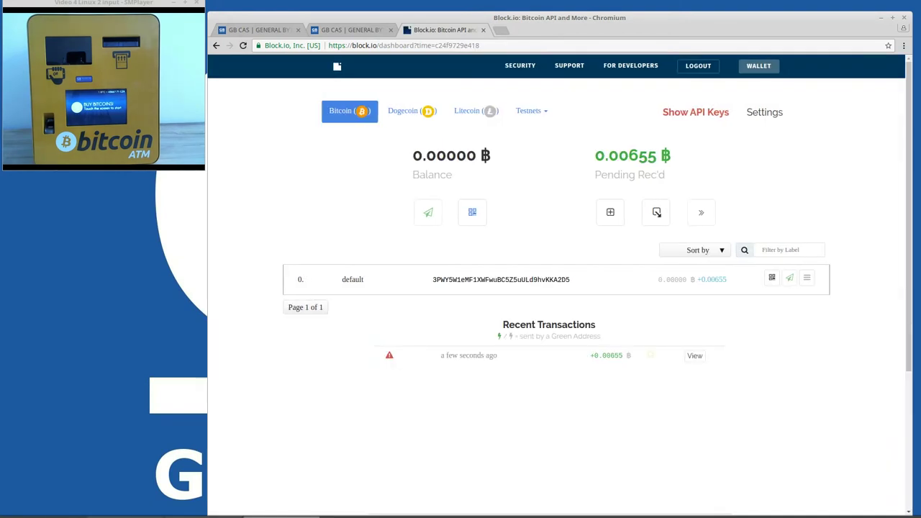
Step: Check that 0.00655 ฿ is pending, needing 3 confirmations, while the balance stays 0.00000
mouse_move(633, 157)
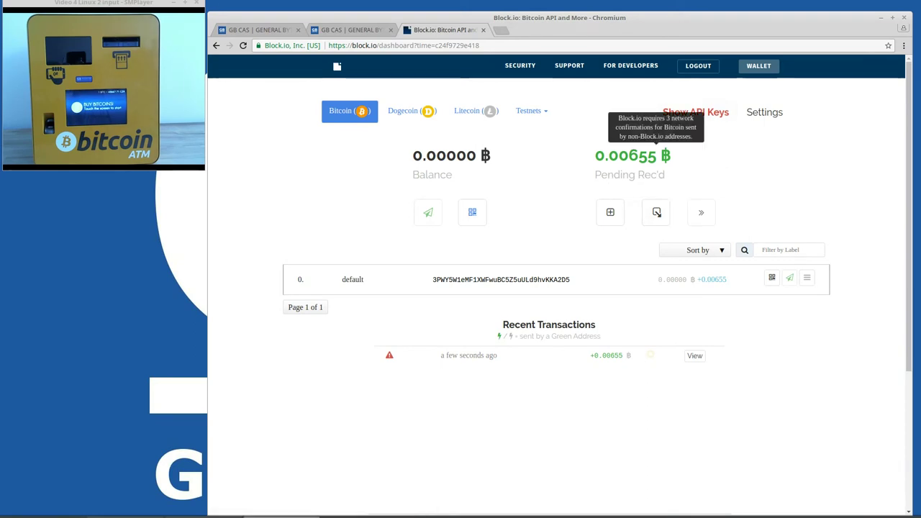
mouse_move(607, 155)
left_mouse_down()
mouse_move(647, 156)
mouse_move(607, 156)
left_mouse_up()
left_click(648, 155)
left_click(607, 155)
double_click(626, 156)
double_click(444, 156)
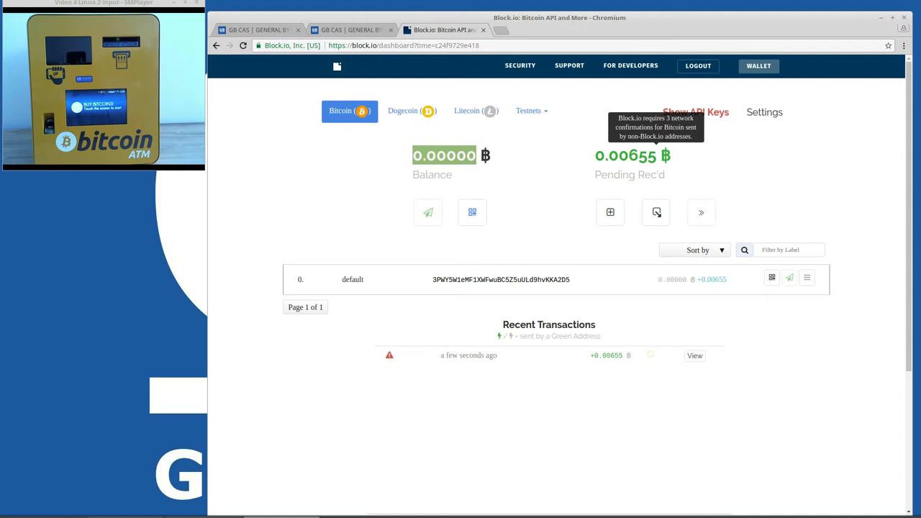
left_click_drag(656, 155, 594, 155)
left_click(595, 156)
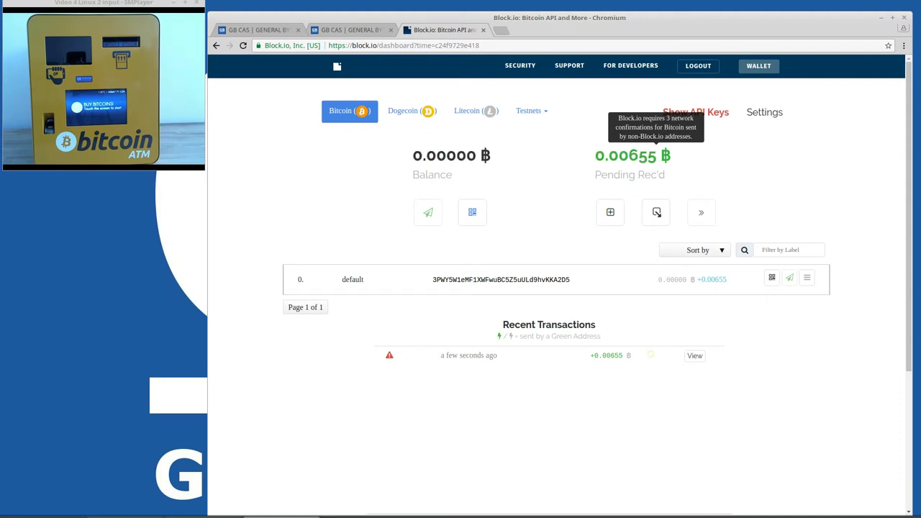
double_click(444, 155)
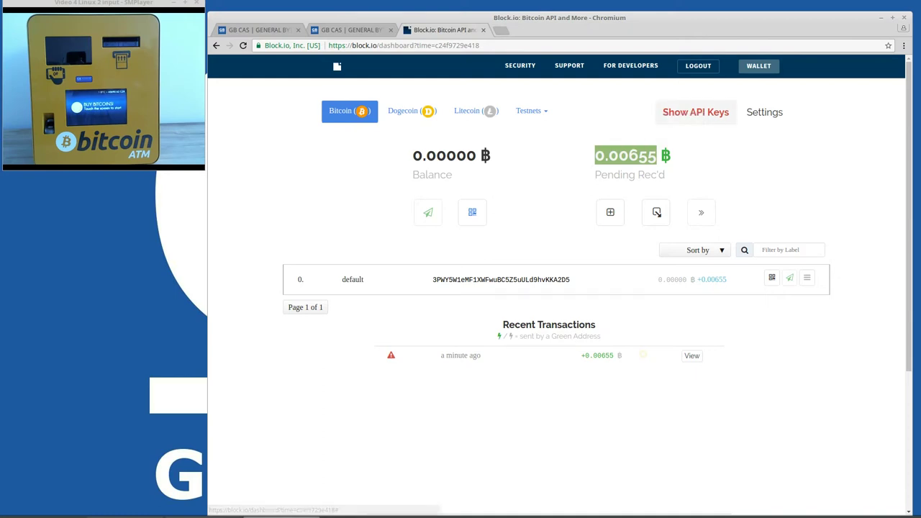
Step: Glance at GB CAS, then bring up the Block.io wallet's API keys
key("ctrl+shift+Tab")
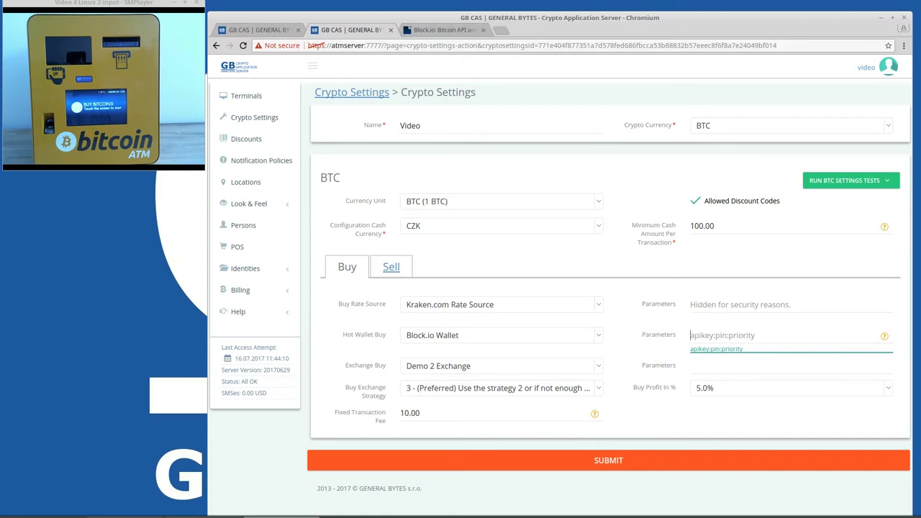
left_click(446, 29)
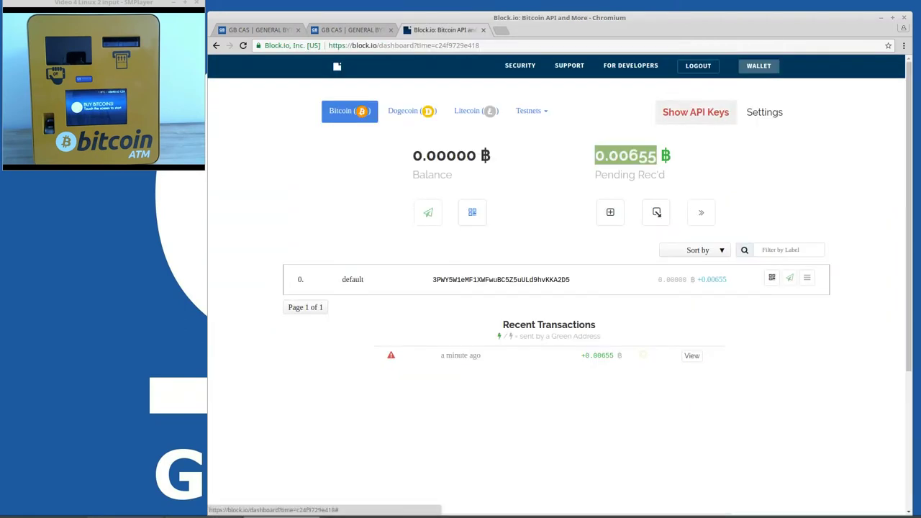
left_click(701, 111)
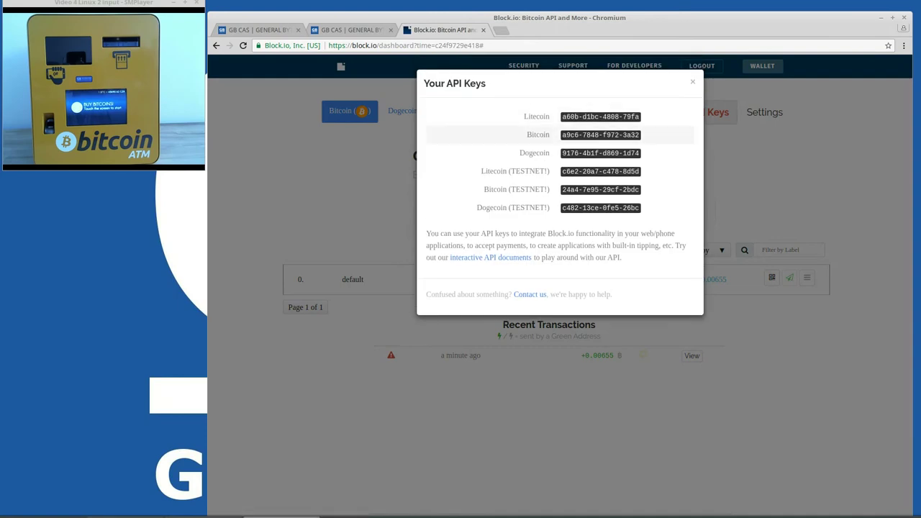
Step: Copy the Bitcoin API key from the Your API Keys list, then close the list
left_click(600, 134)
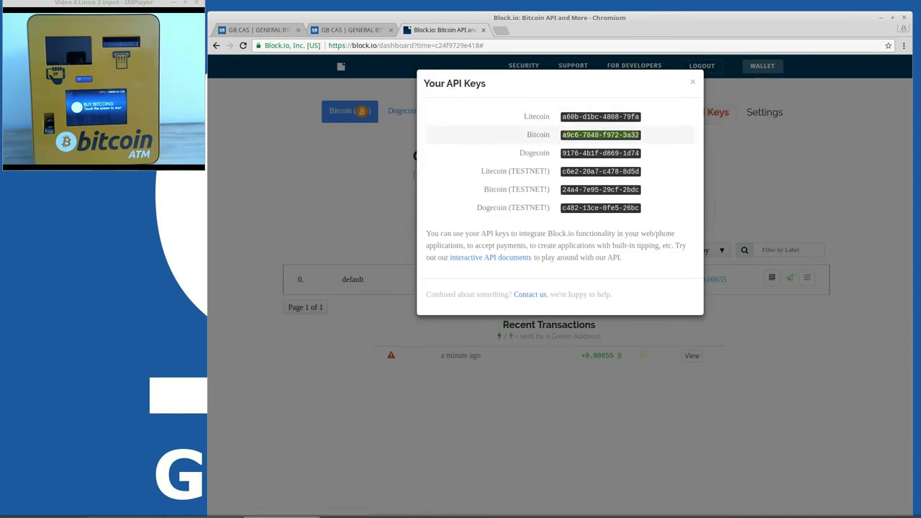
right_click(579, 135)
left_click(595, 138)
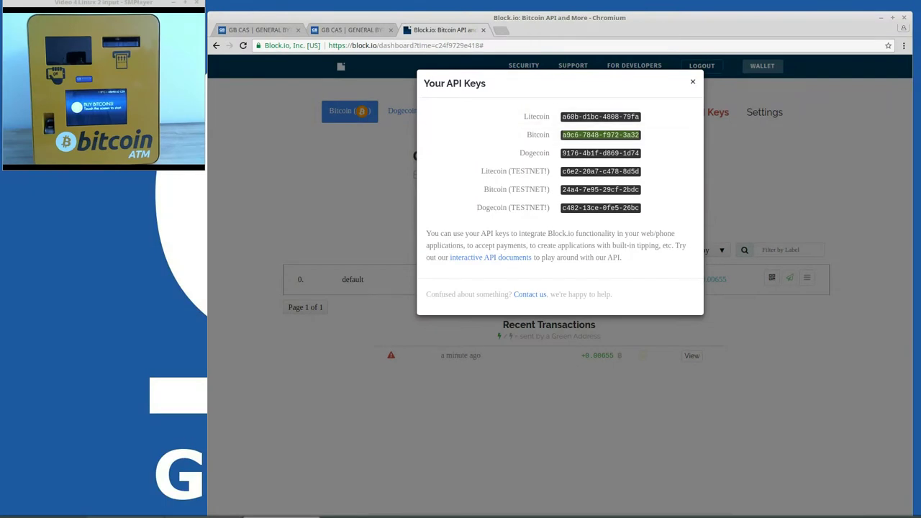
key("Escape")
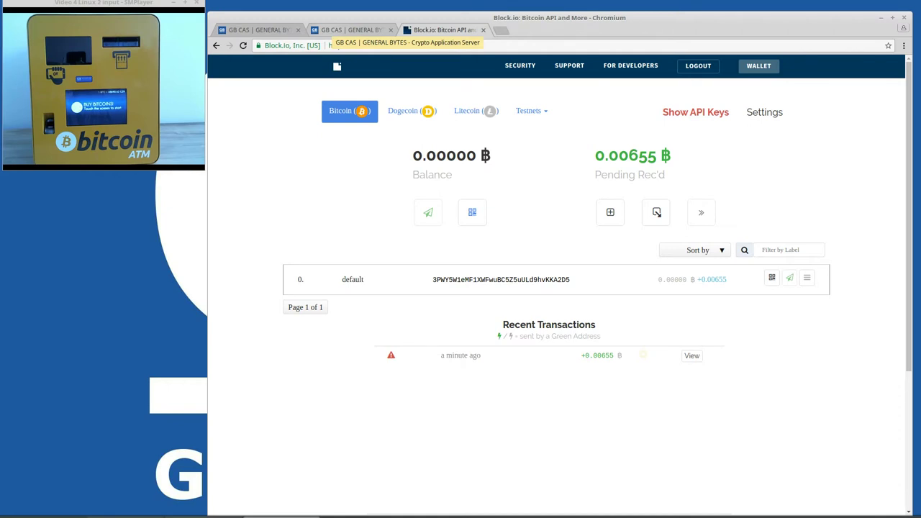
Step: Paste the API key into Hot Wallet Buy Parameters, append the secret PIN and 'low' priority, and submit
left_click(346, 30)
right_click(715, 336)
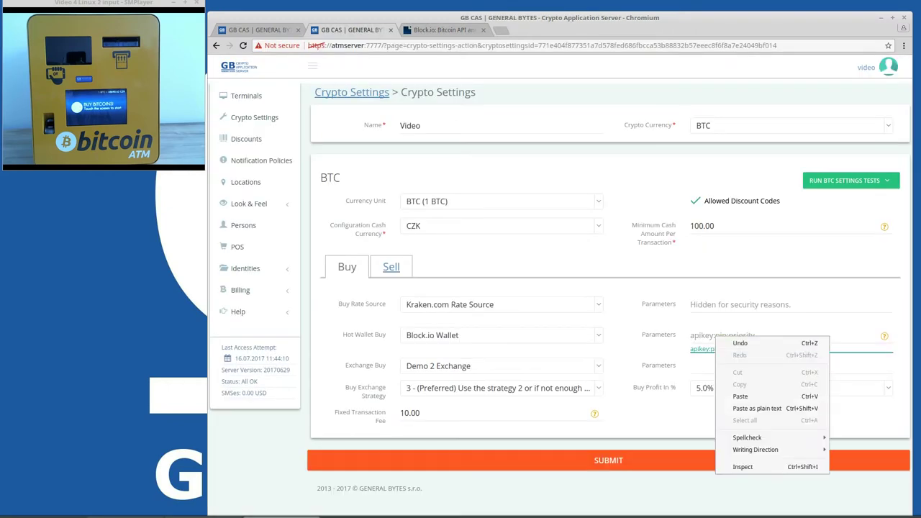
left_click(756, 408)
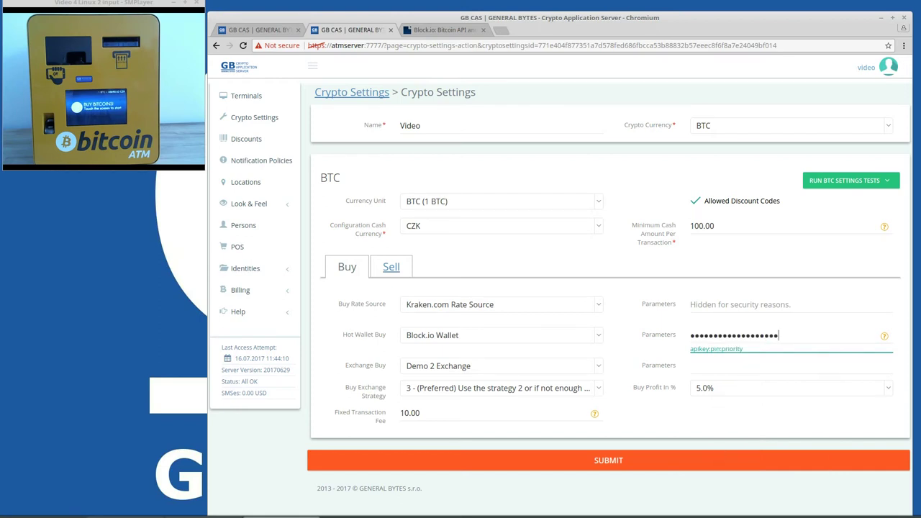
left_click(608, 461)
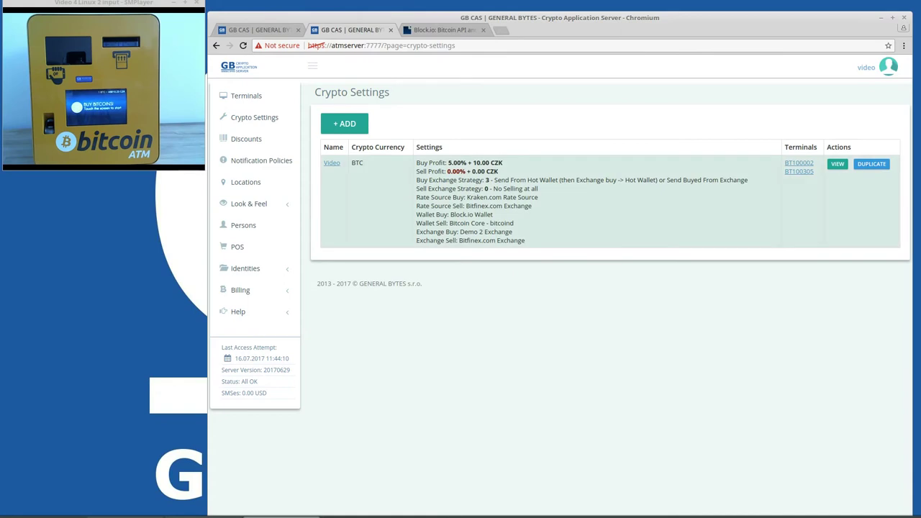
Step: Run the Test Hot Wallet Buy BTC settings test on the Video crypto setting
left_click(837, 164)
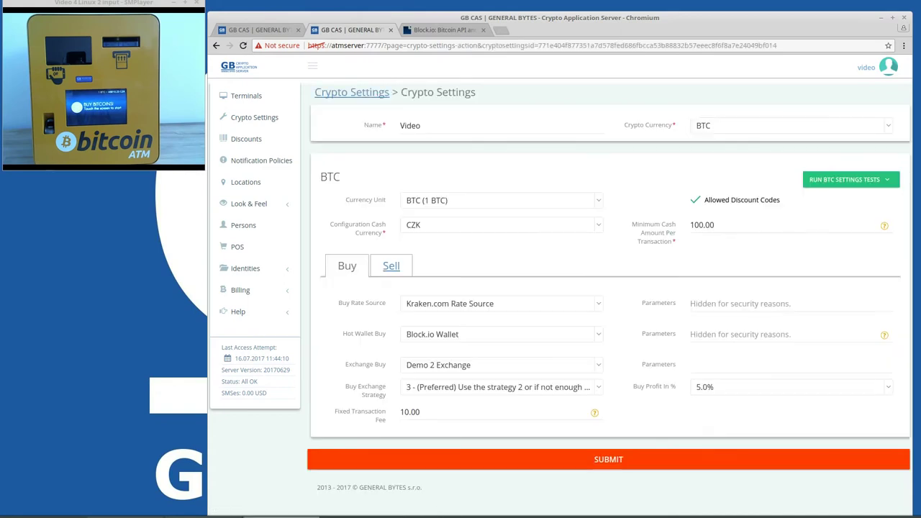
left_click(849, 179)
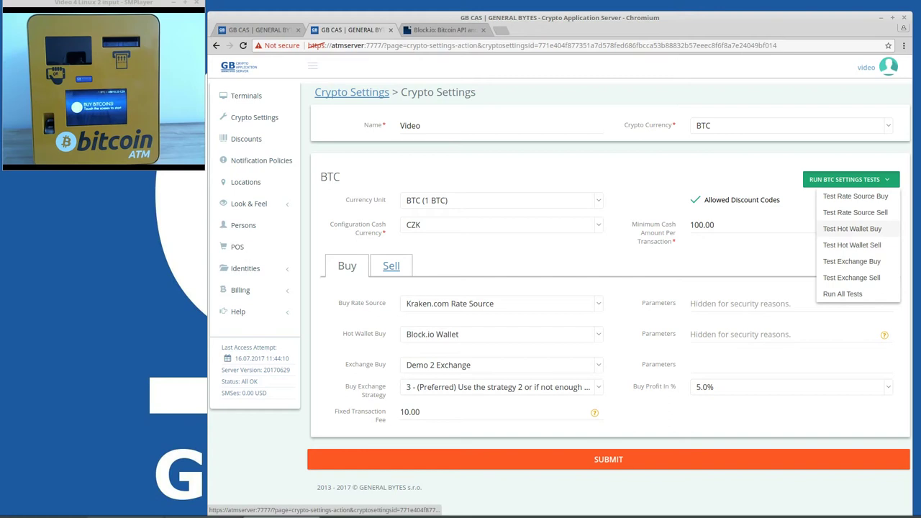
left_click(851, 228)
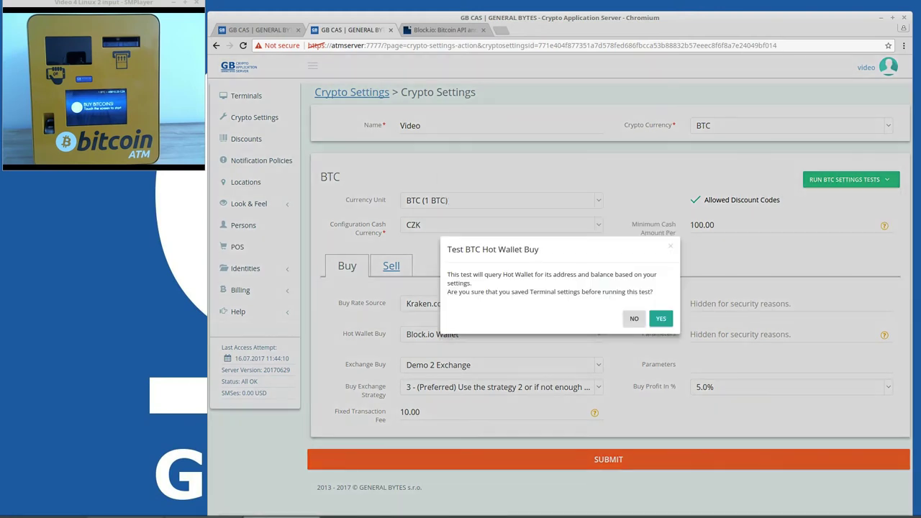
left_click(660, 318)
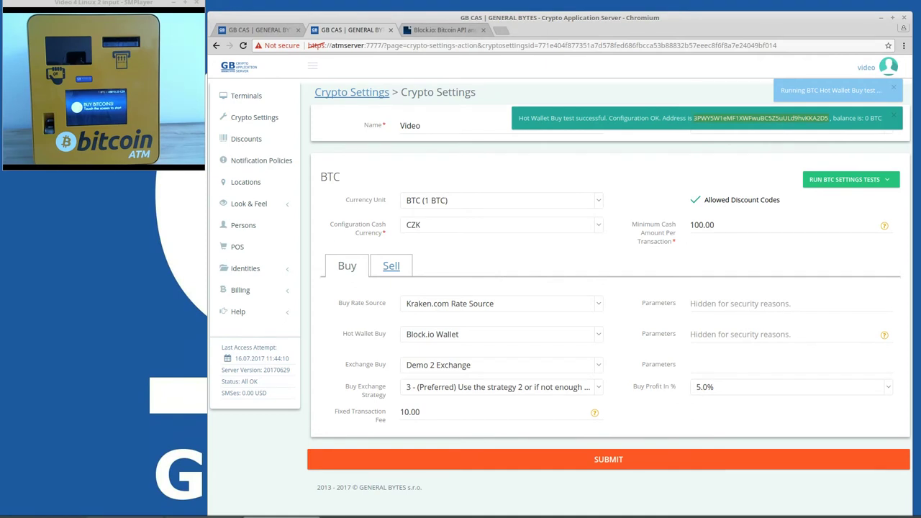
Step: Compare the test's reported address with the Block.io wallet's Bitcoin address
left_click(442, 30)
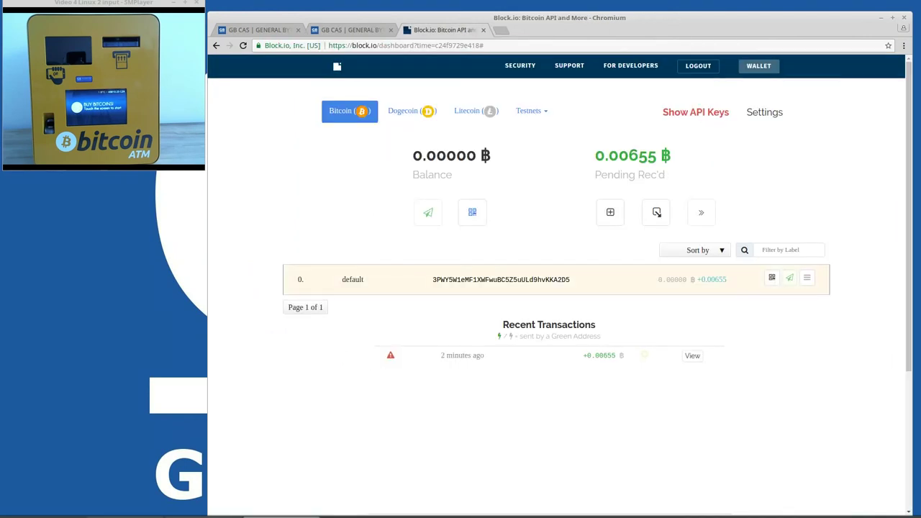
double_click(511, 279)
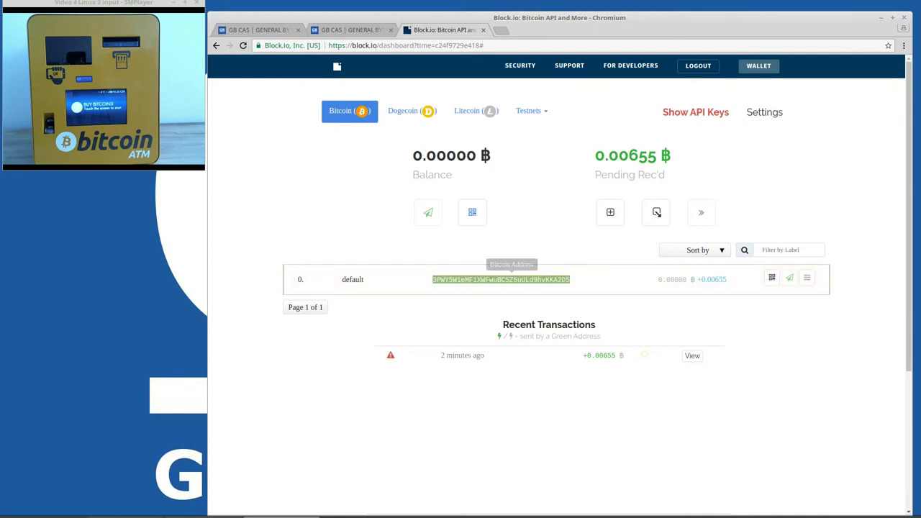
left_click(350, 30)
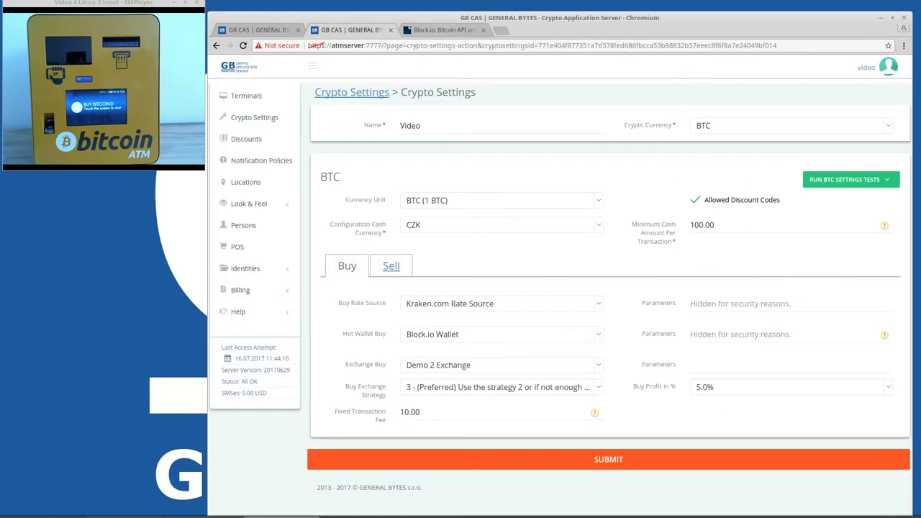
key("ctrl+Tab")
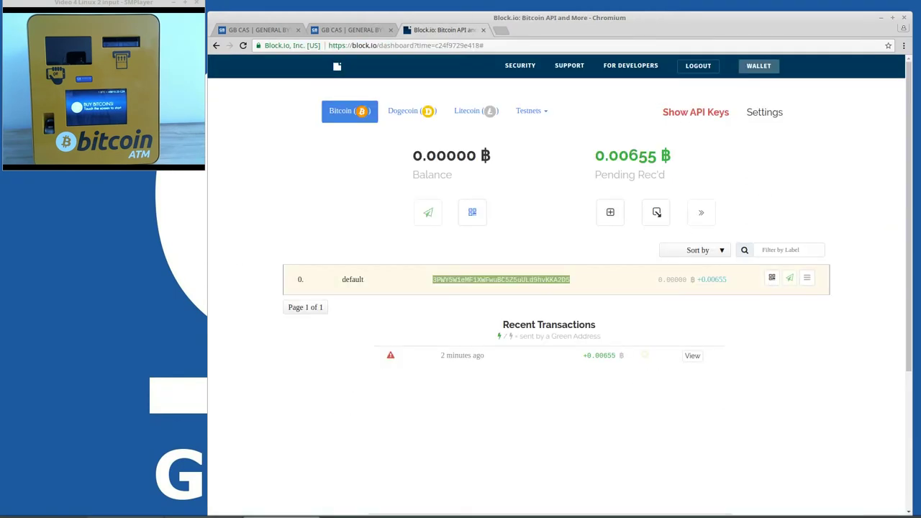
left_click(350, 30)
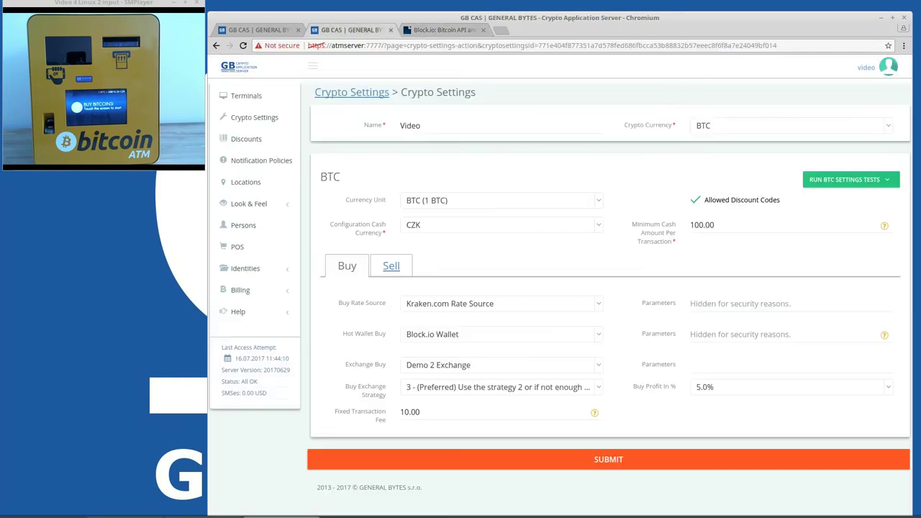
Step: Run all BTC settings tests and review the hot wallet sell failure message
left_click(849, 179)
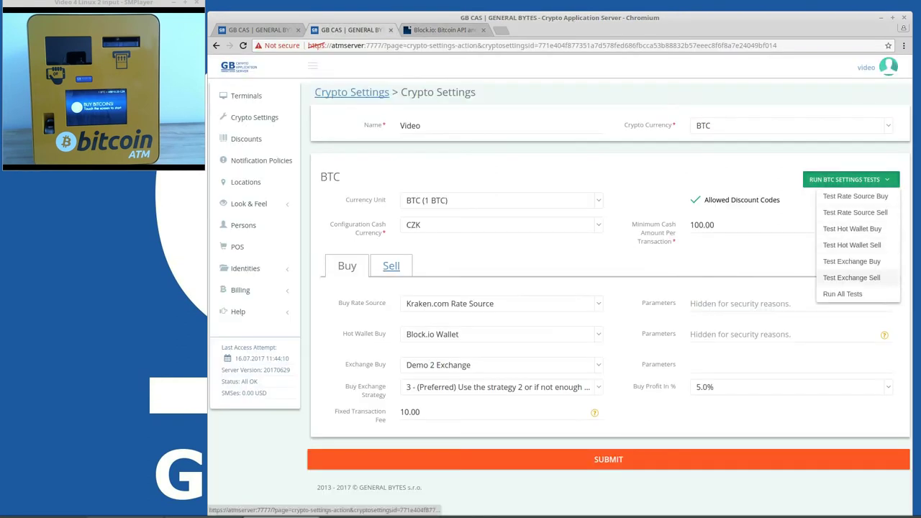
left_click(843, 293)
left_click(661, 314)
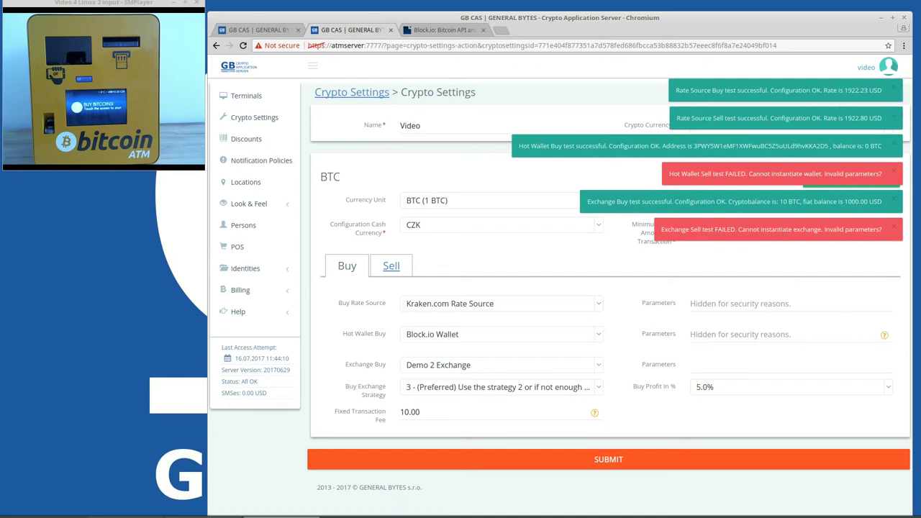
triple_click(811, 174)
left_click(811, 174)
Step: Set Bitstamp.net Exchange as sell rate source with its fiat currency parameter, save, and return to Block.io
left_click(391, 265)
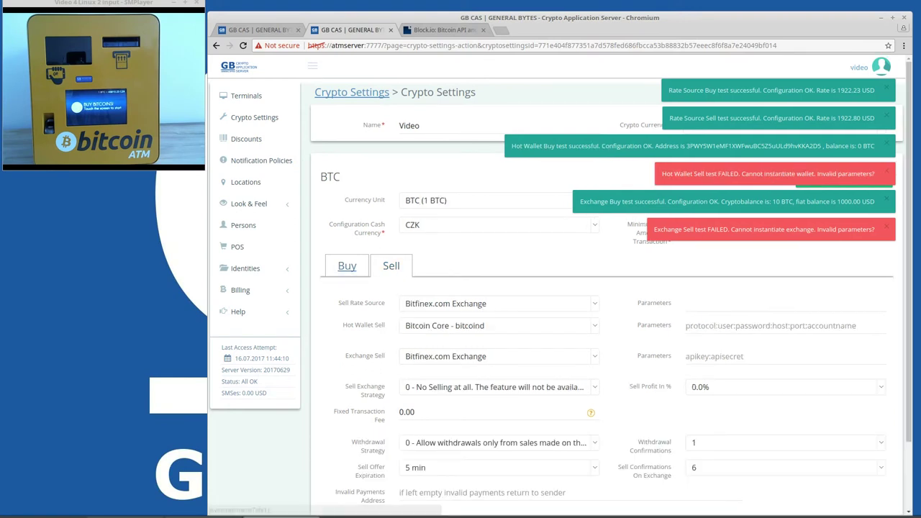
left_click(496, 303)
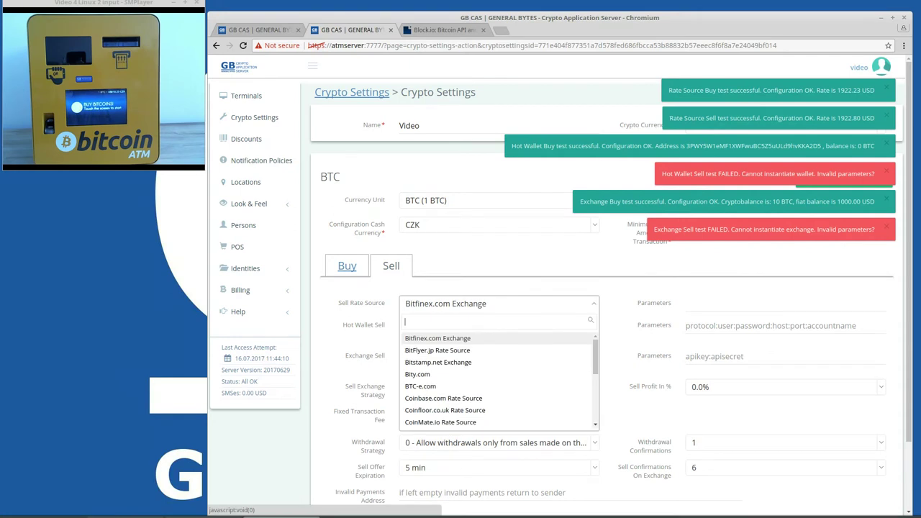
type("bits")
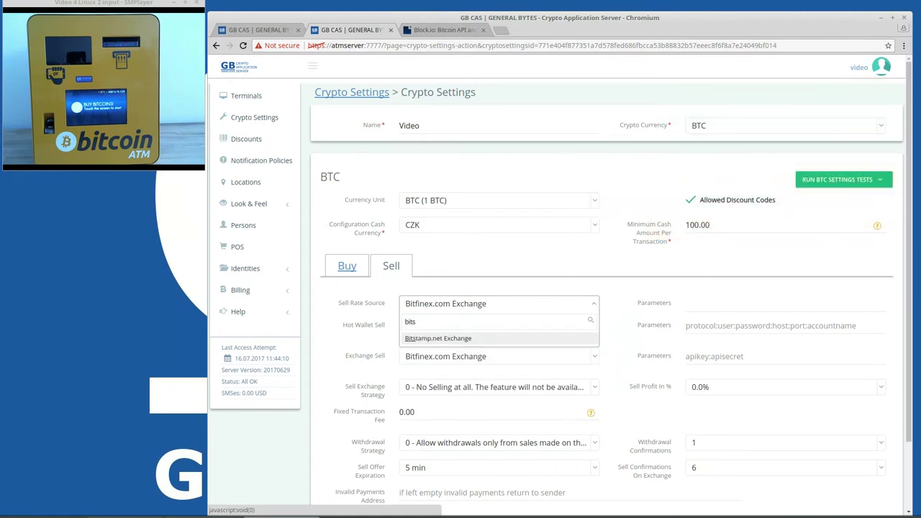
key("Return")
key("Tab")
type("•••••")
key("BackSpace")
key("BackSpace")
key("BackSpace")
key("BackSpace")
key("BackSpace")
type("•••")
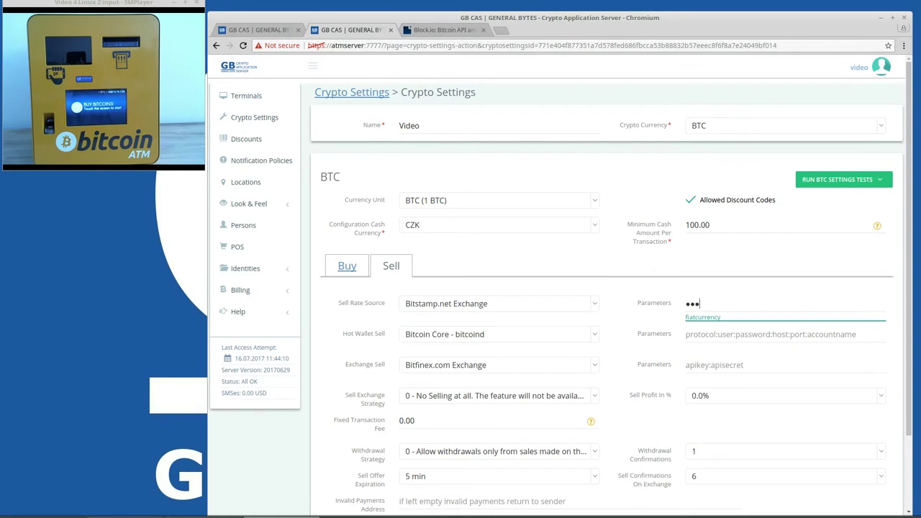
scroll(611, 288, "down", 2)
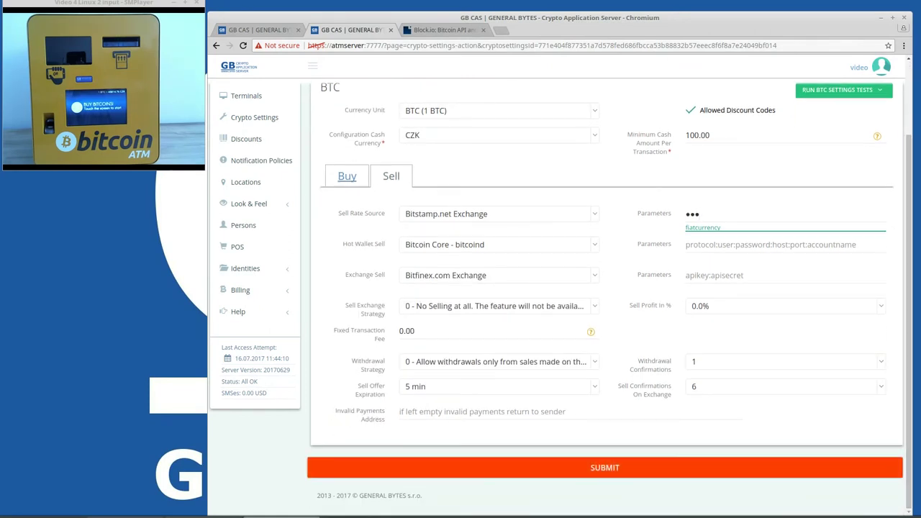
left_click(604, 468)
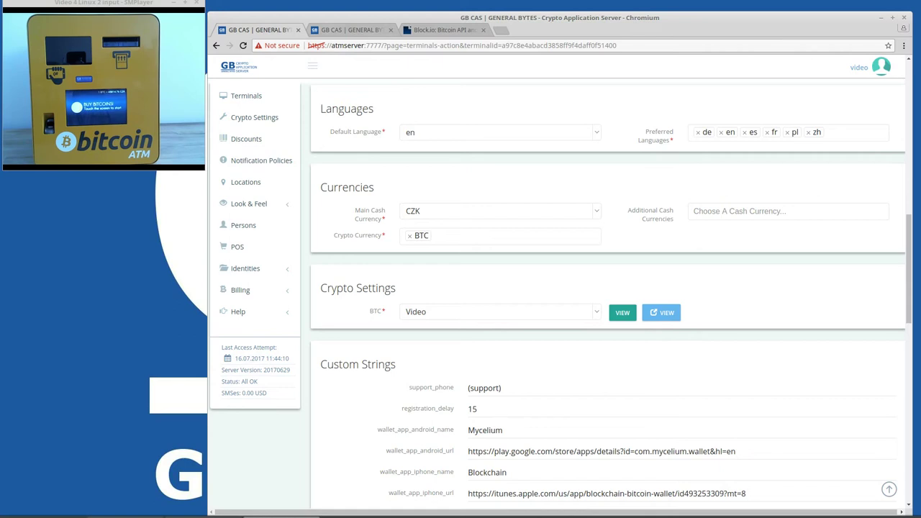
left_click(443, 29)
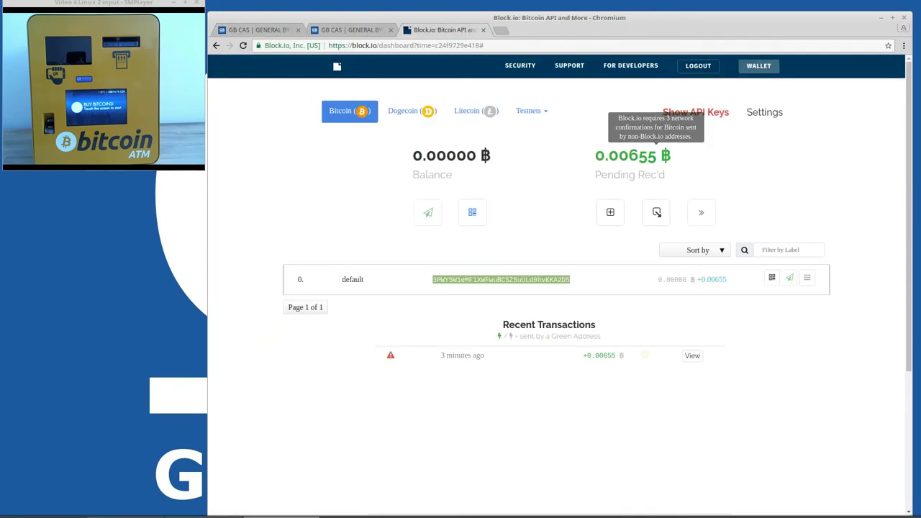
Step: Copy the wallet's Bitcoin address and look it up on the coin.cz block explorer
right_click(544, 279)
left_click(565, 285)
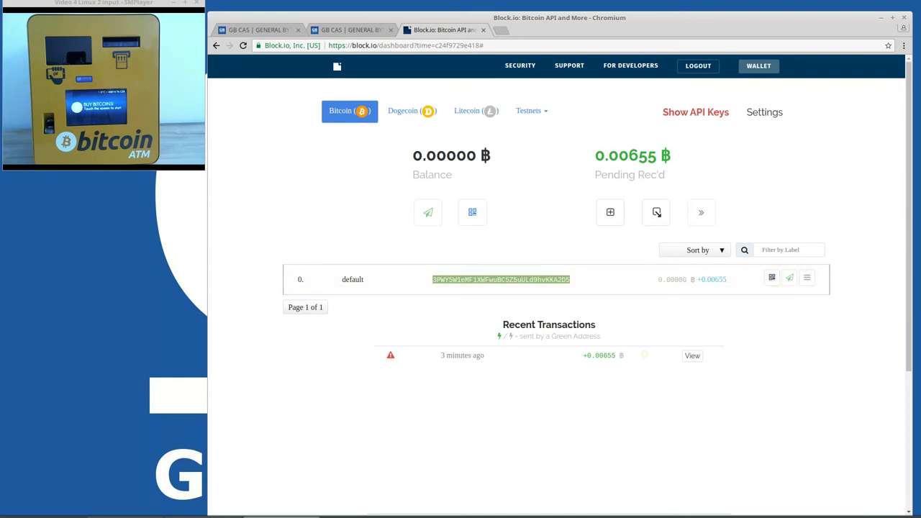
key("ctrl+t")
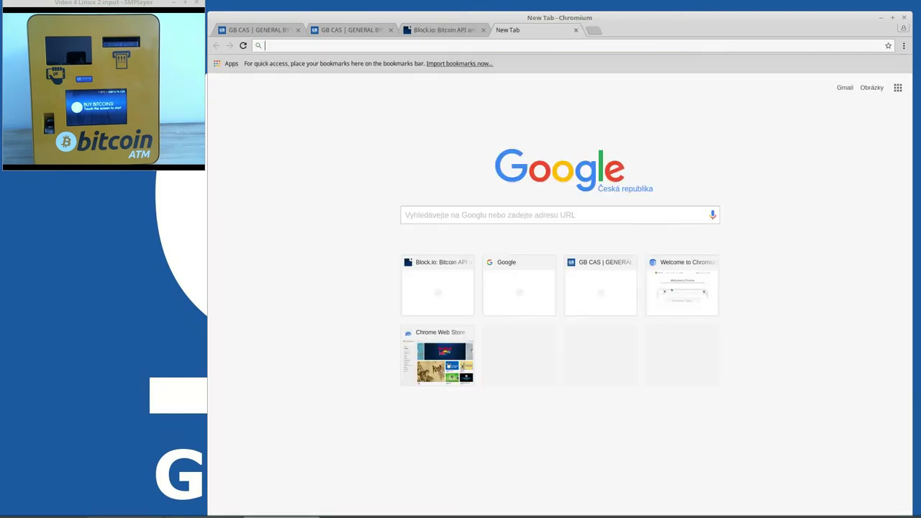
type("coin.cz")
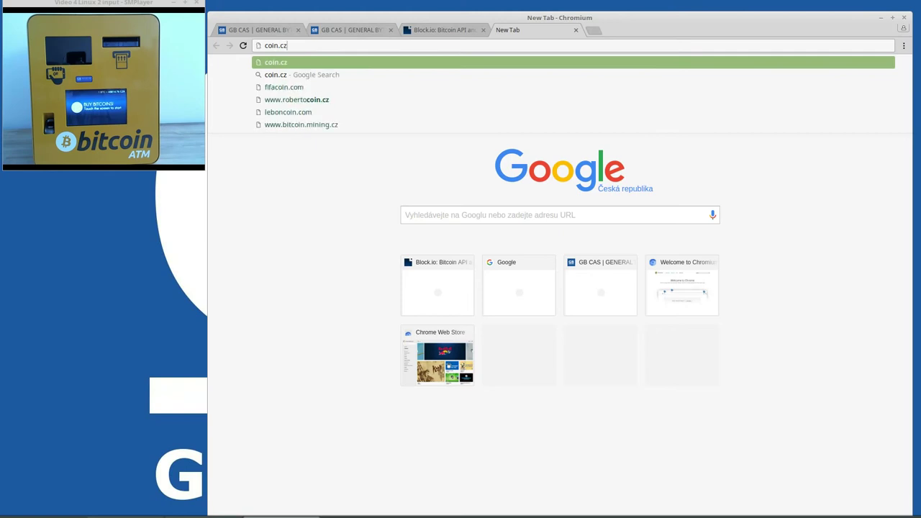
key("Return")
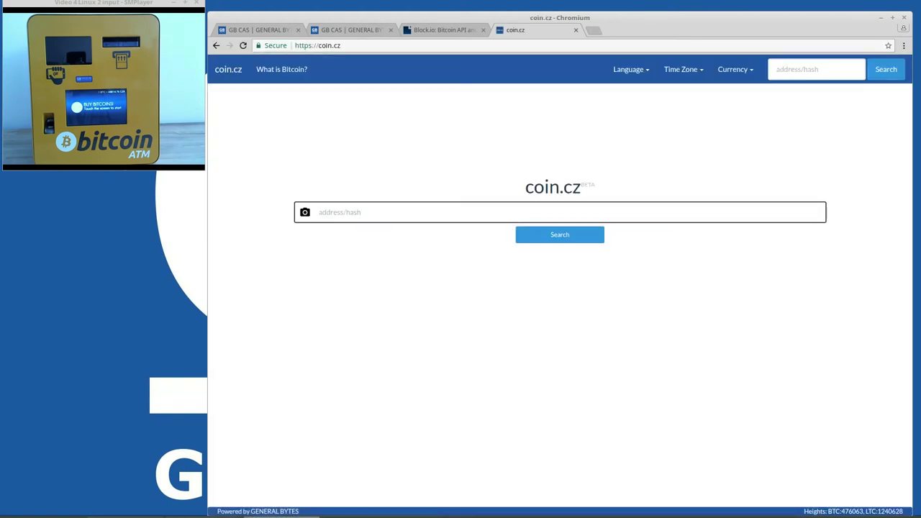
right_click(479, 216)
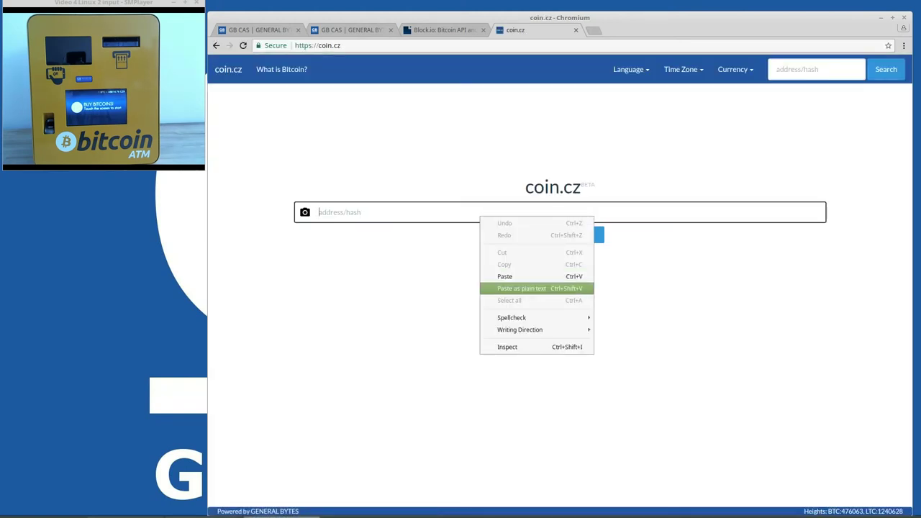
left_click(518, 287)
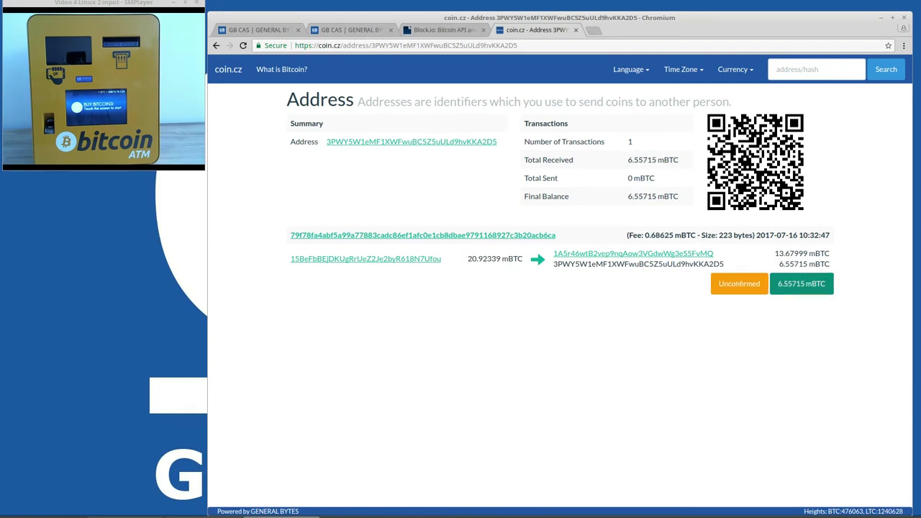
Step: Check the deposit in CZK (285.60 received, 29.89 fee), then view it in USD
left_click(734, 69)
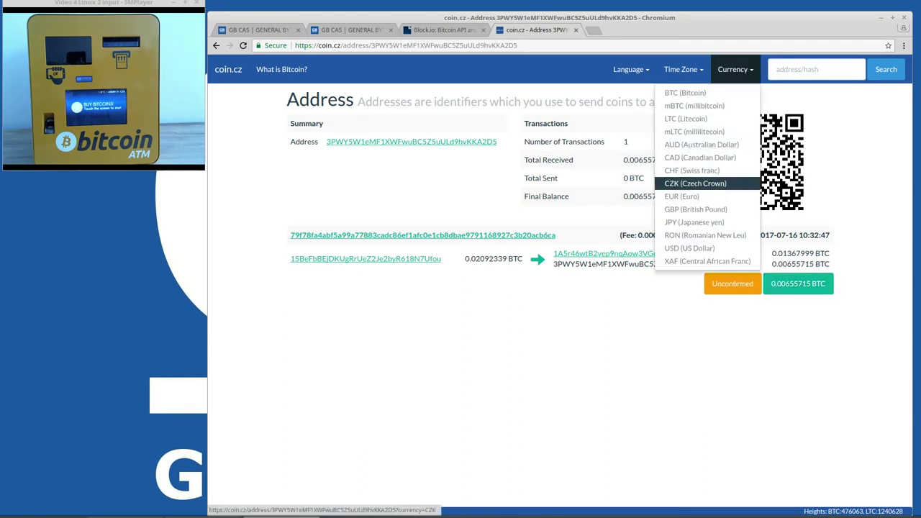
left_click(694, 184)
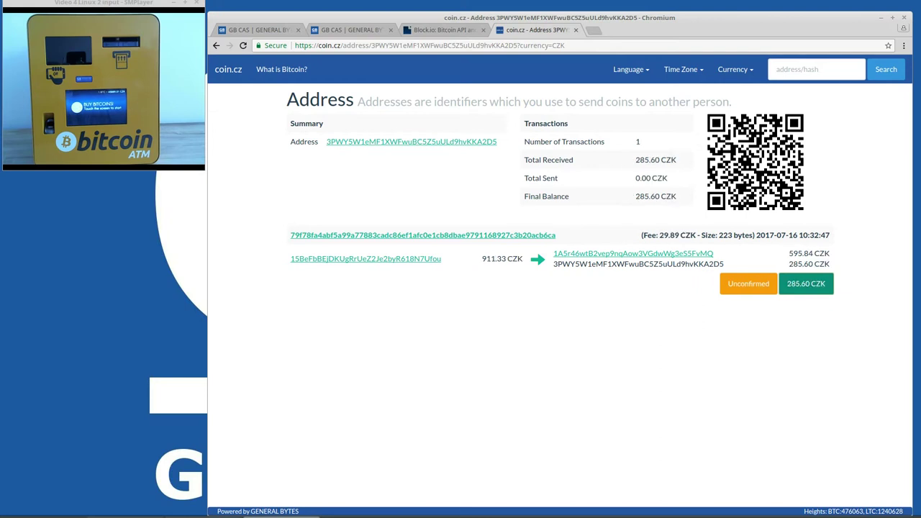
left_click_drag(831, 264, 553, 253)
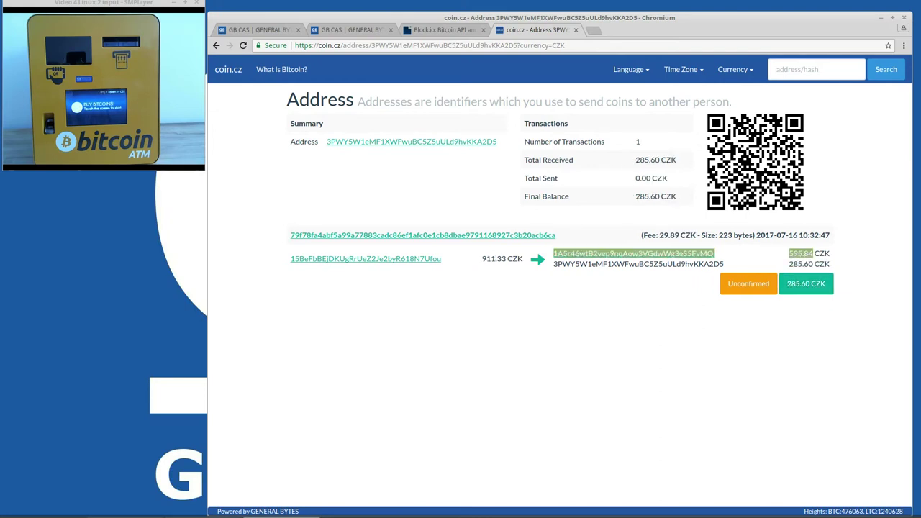
left_click_drag(830, 253, 789, 253)
left_click_drag(679, 235, 658, 236)
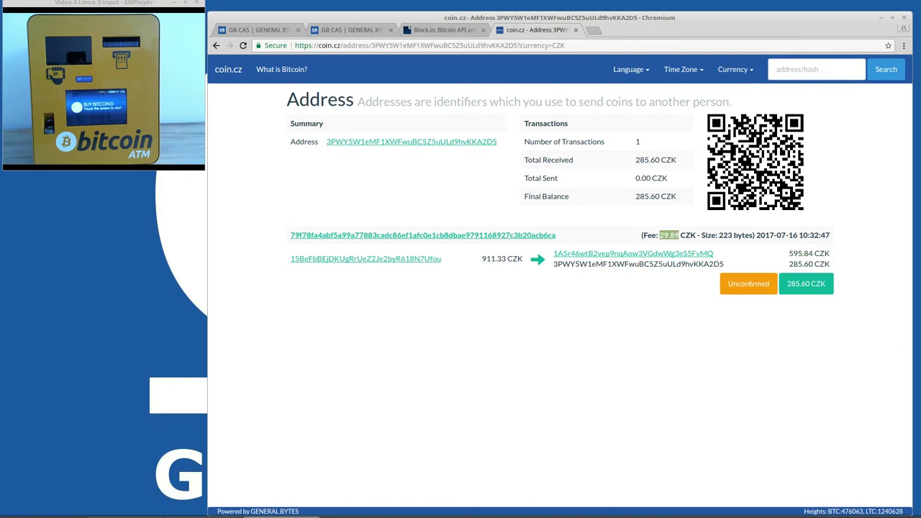
triple_click(734, 235)
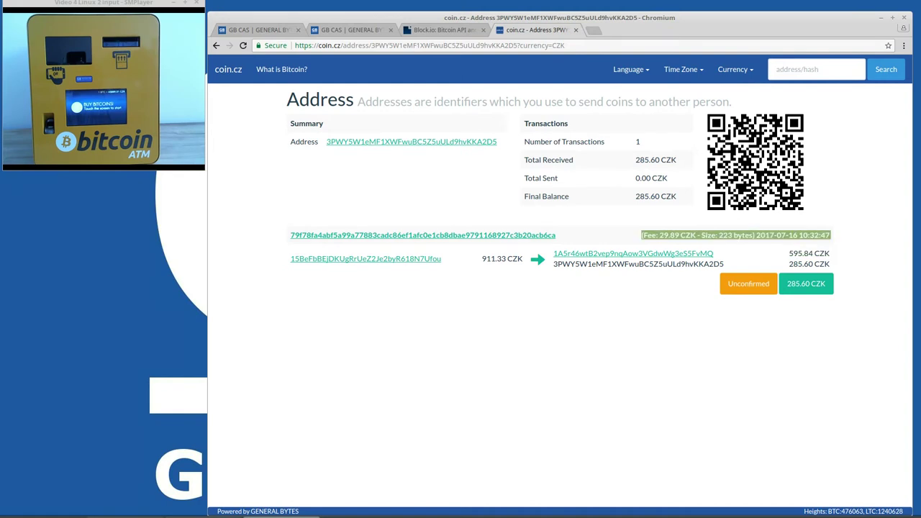
left_click(734, 69)
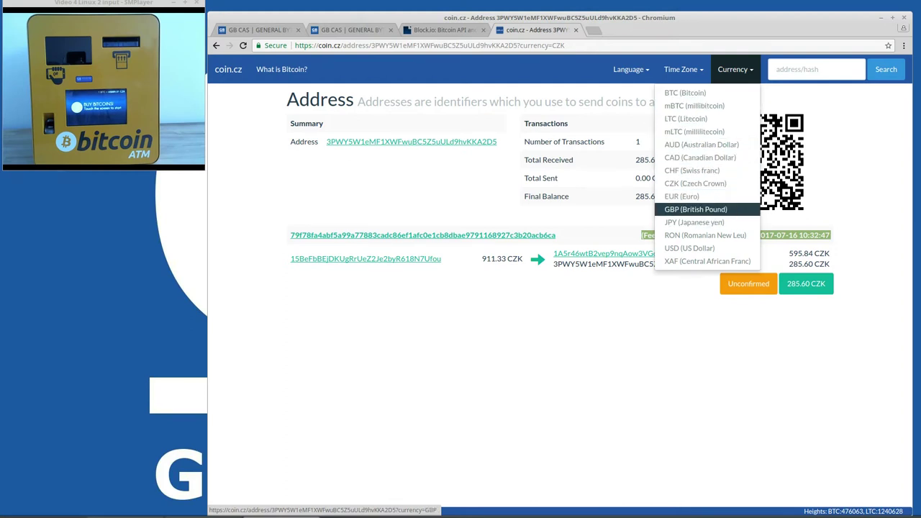
left_click(689, 248)
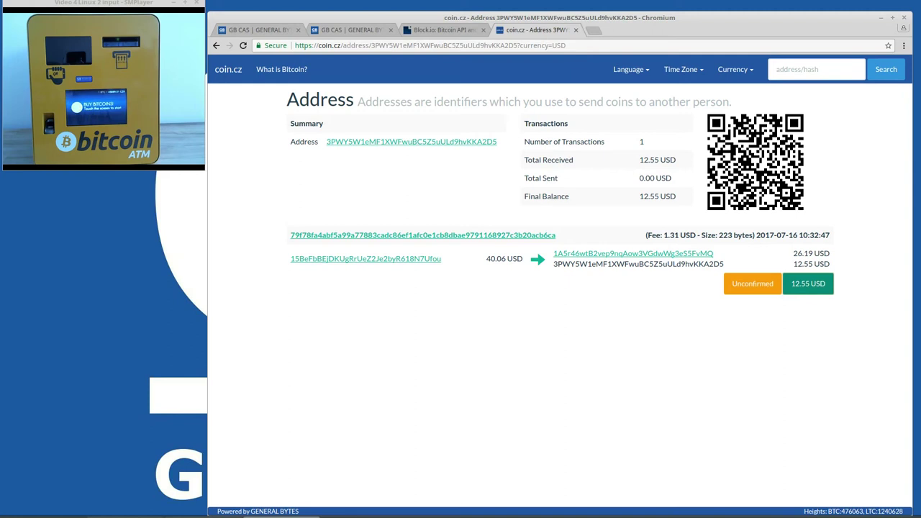
left_click(449, 29)
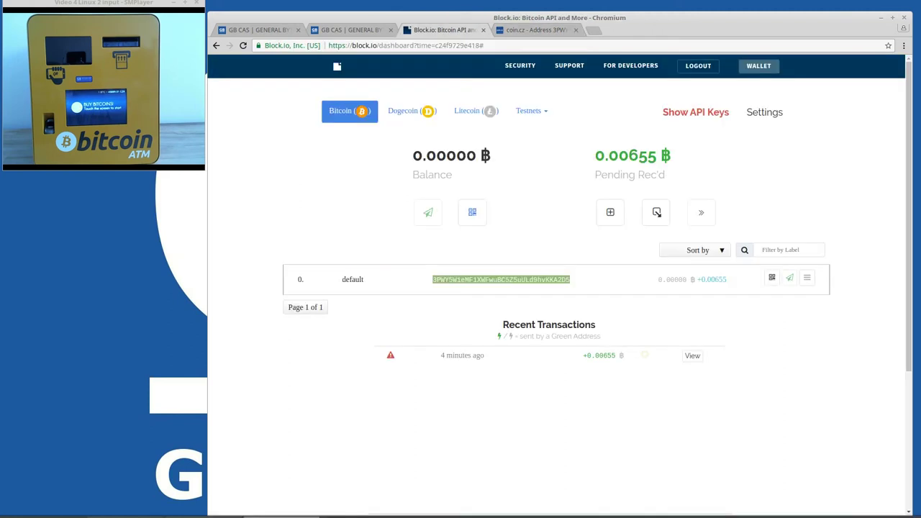
Step: Confirm coin.cz shows 3 confirmations and Block.io shows 0.00655 balance with zero pending
left_click(344, 30)
key("ctrl+Tab")
key("ctrl+Tab")
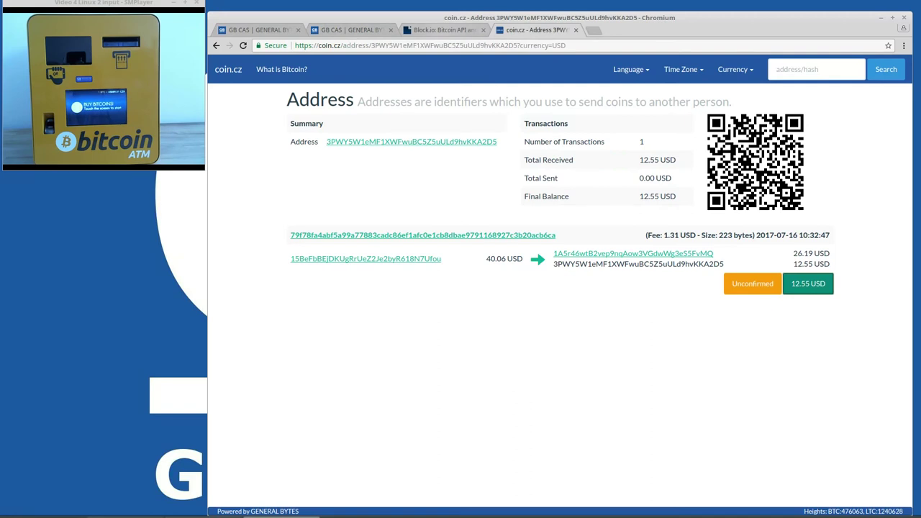
key("ctrl+shift+Tab")
key("ctrl+shift+Tab")
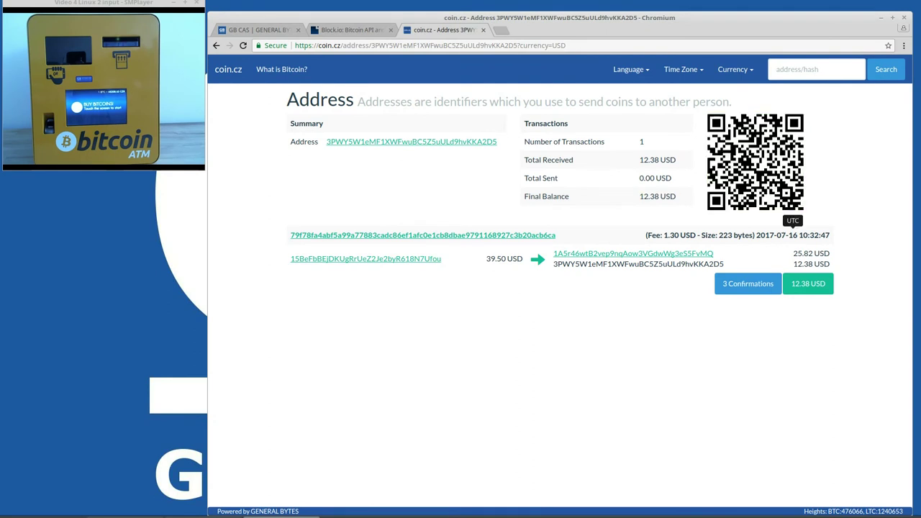
key("ctrl+shift+Tab")
left_click_drag(412, 155, 492, 155)
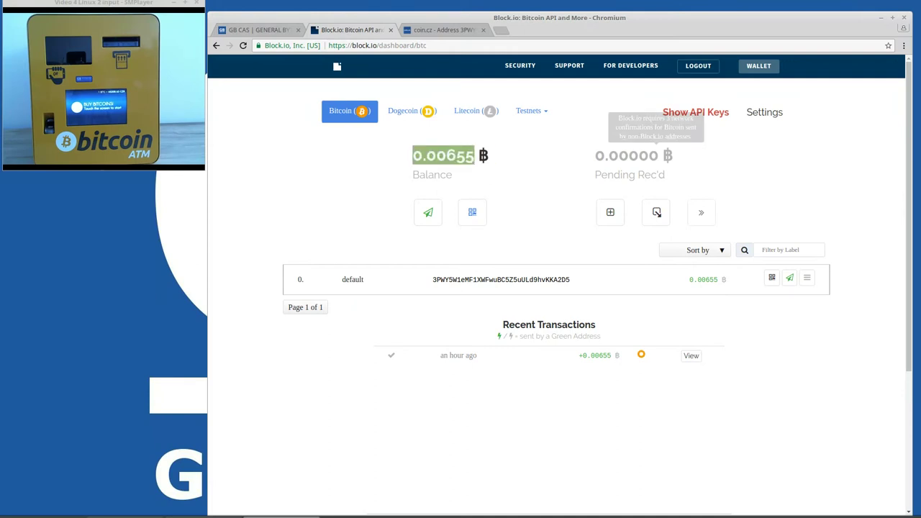
left_click_drag(595, 155, 676, 156)
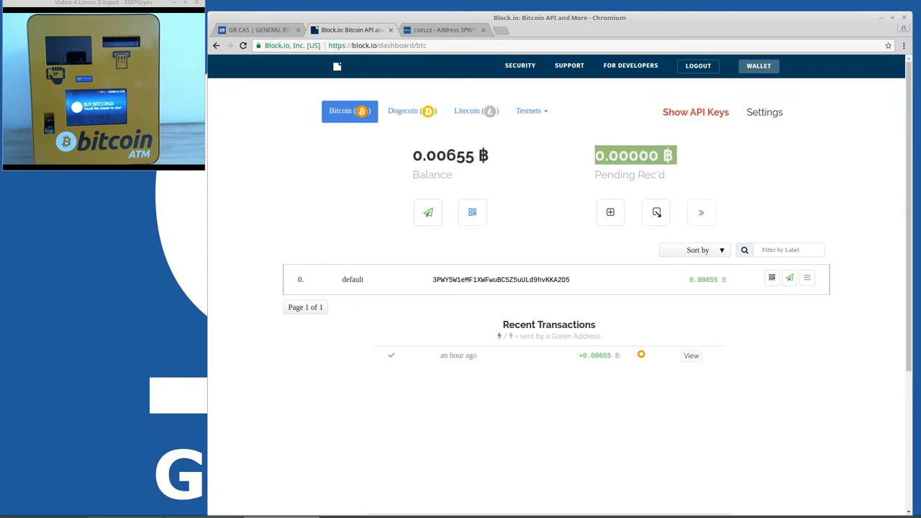
left_click_drag(412, 155, 475, 156)
left_click(474, 155)
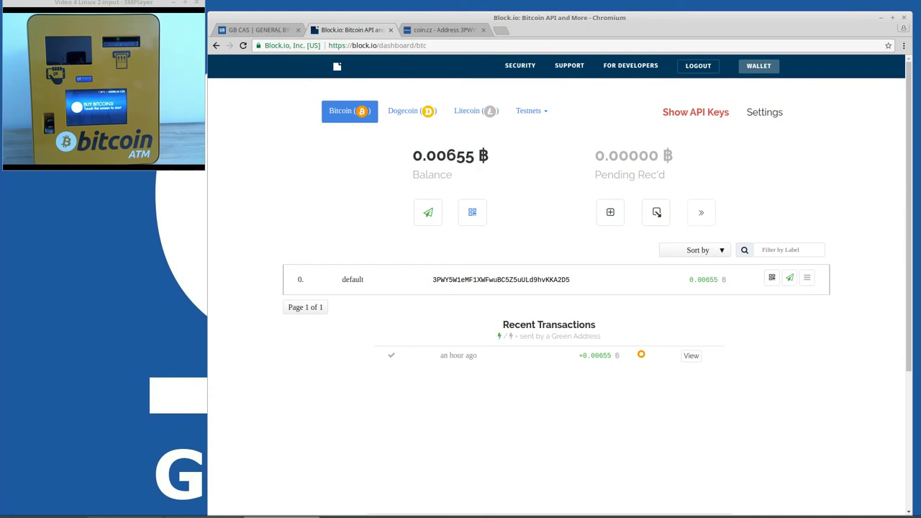
left_click(281, 30)
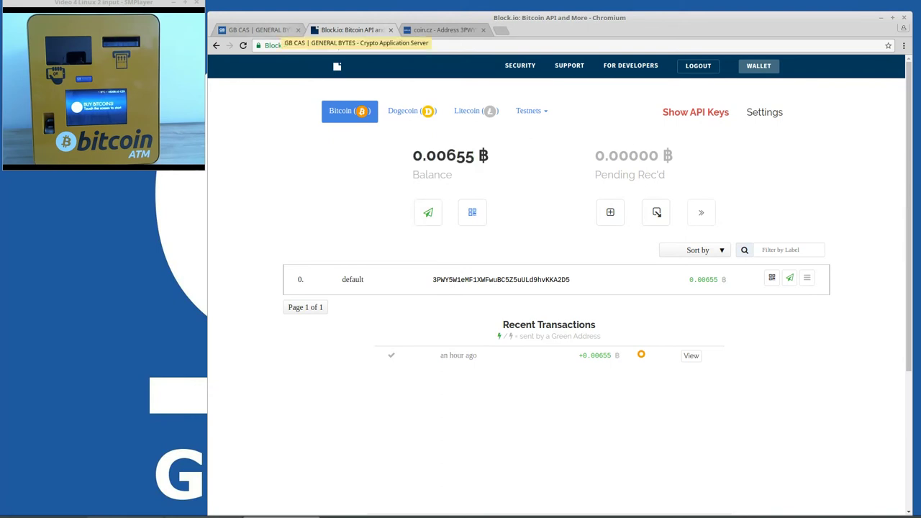
Step: Run the hot wallet buy test on the Video crypto setting, showing 0.00655715 BTC balance
left_click(246, 95)
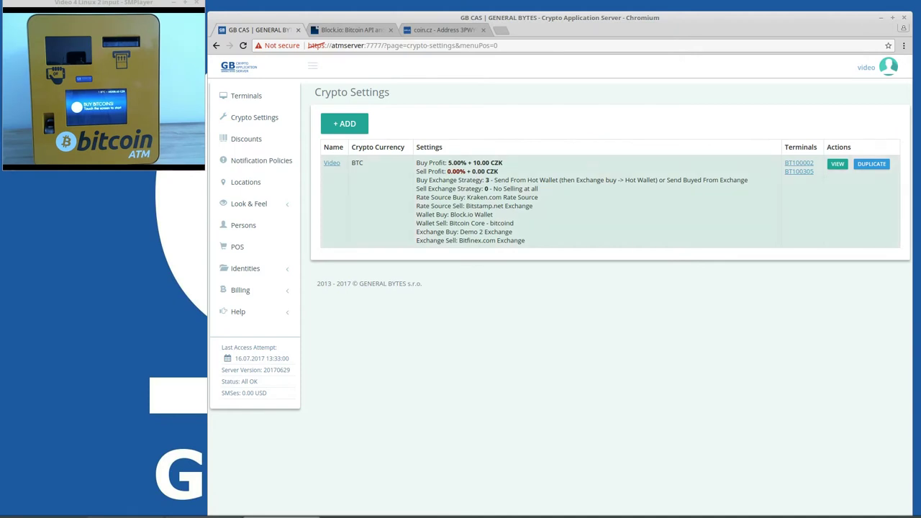
left_click(837, 164)
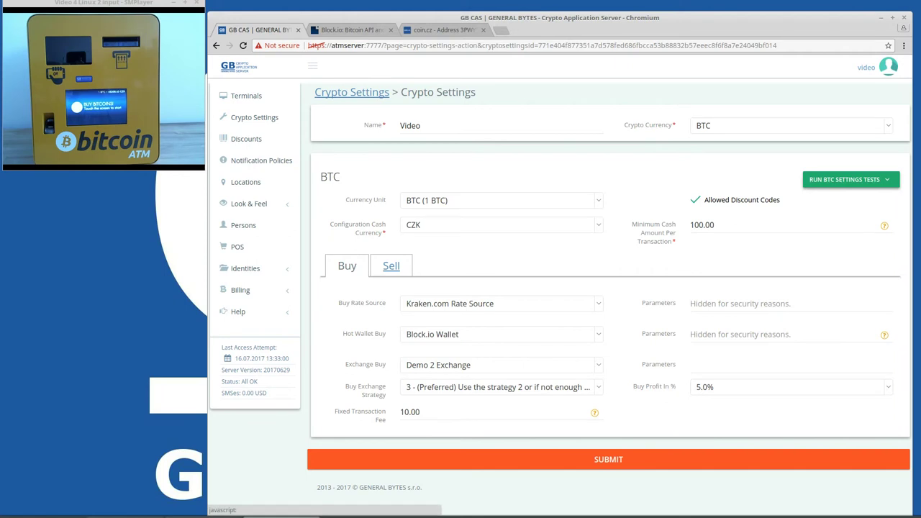
left_click(848, 180)
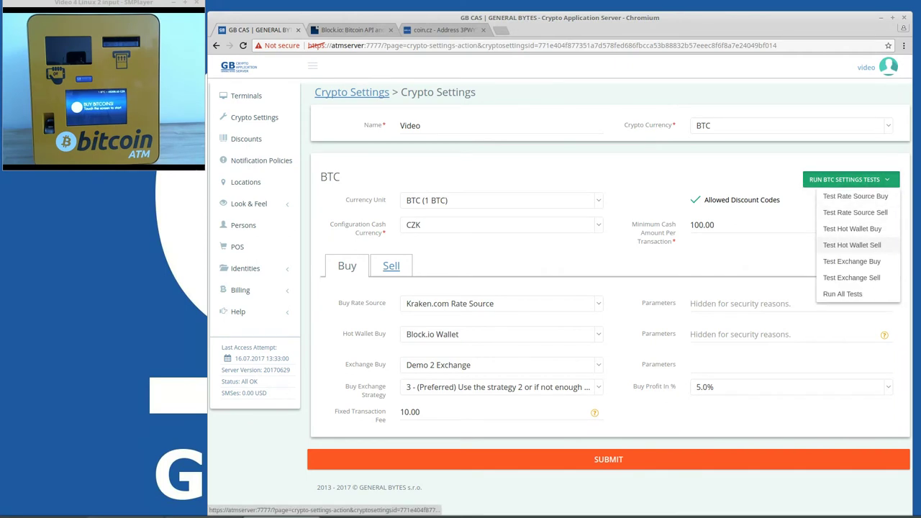
left_click(852, 229)
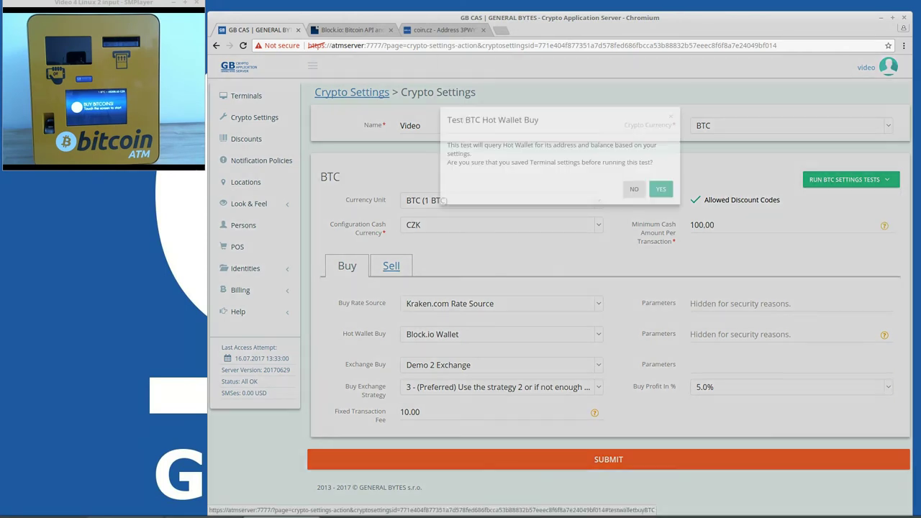
left_click(661, 319)
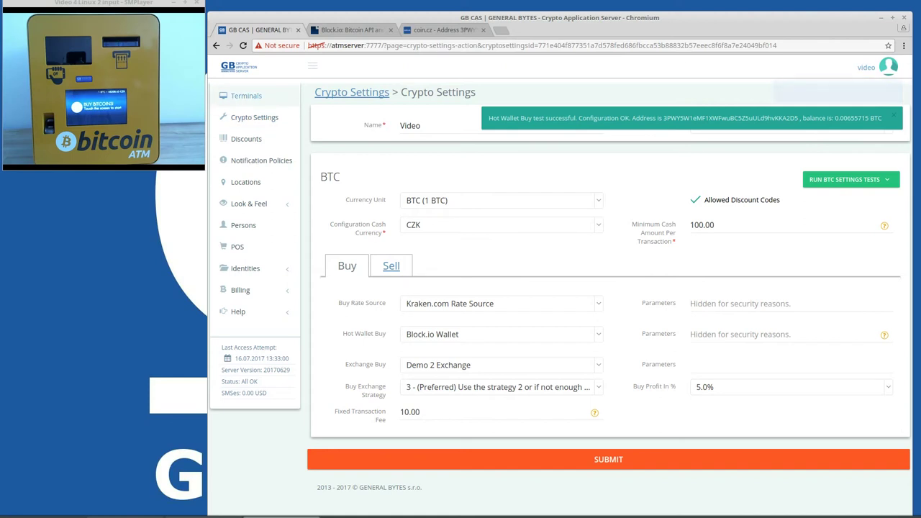
Step: Check terminal BT100305's details and show the ATM camera view full screen
left_click(246, 96)
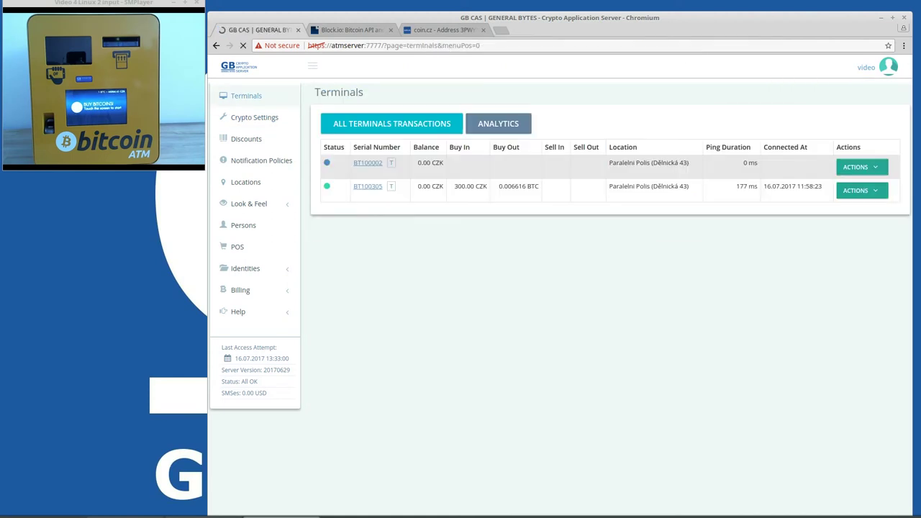
left_click(367, 186)
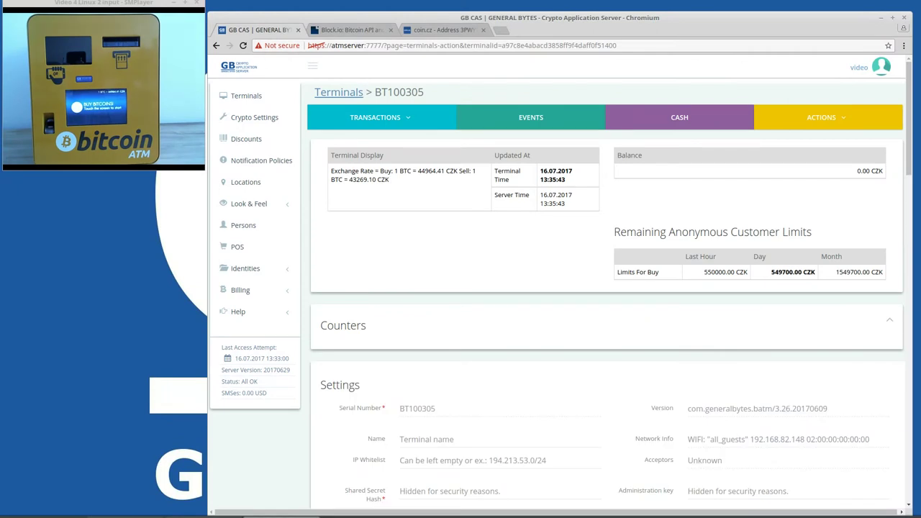
double_click(104, 90)
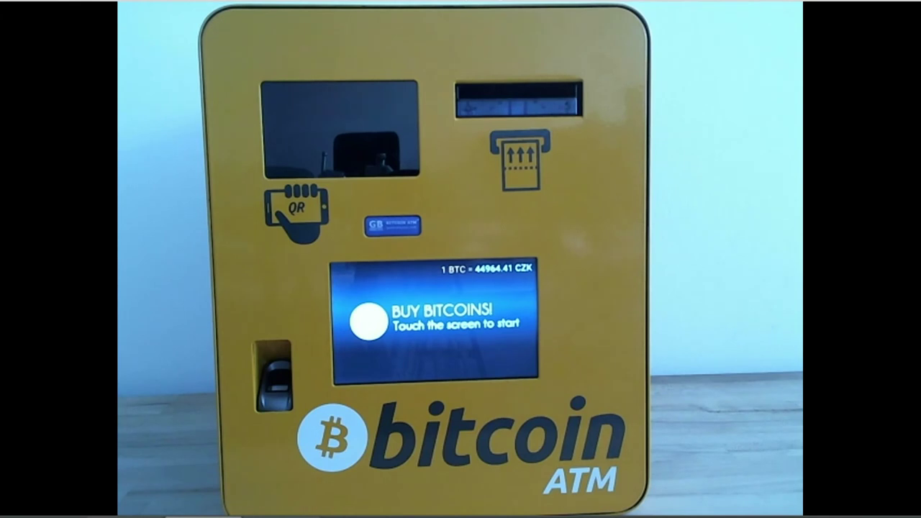
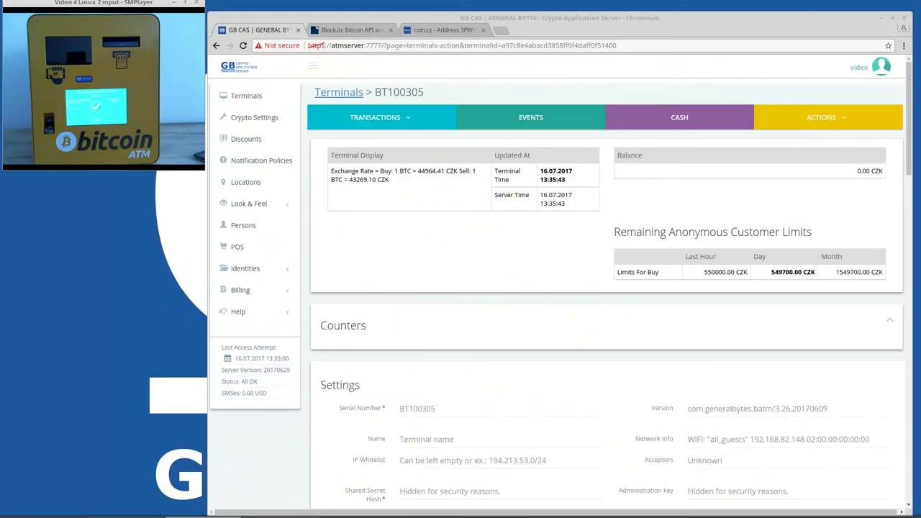
Step: Go back to the terminals list and open terminal BT100305's transactions, noting its 400.00 buy-in
left_click(338, 92)
double_click(463, 186)
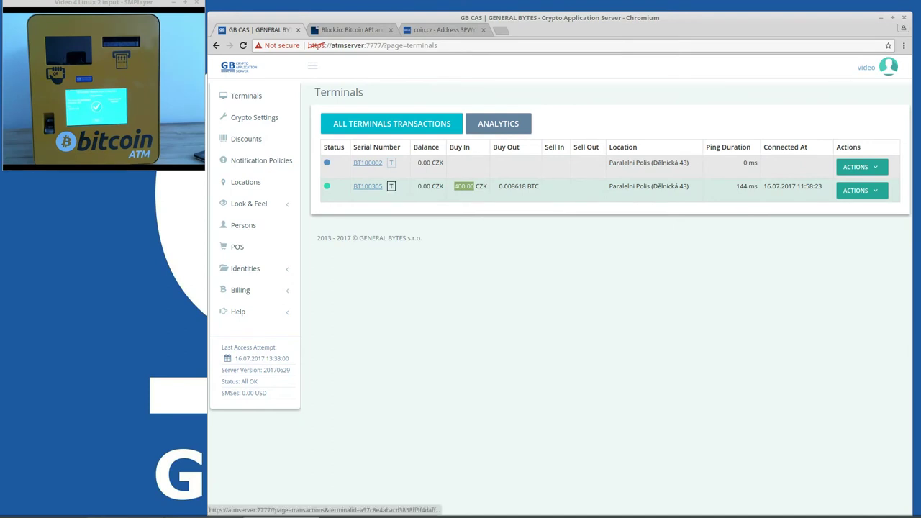
left_click(390, 186)
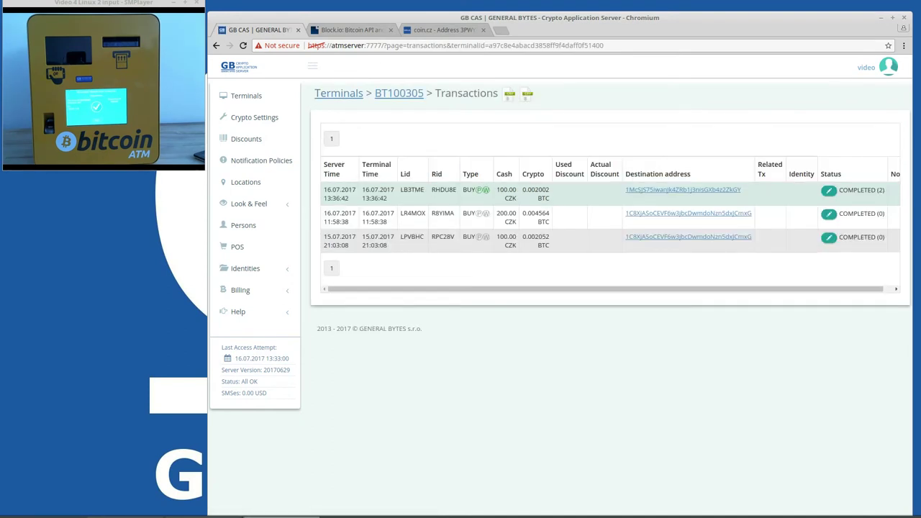
Step: Look up the newest 0.002002 BTC transaction's destination address on coin.cz
mouse_move(482, 189)
double_click(535, 189)
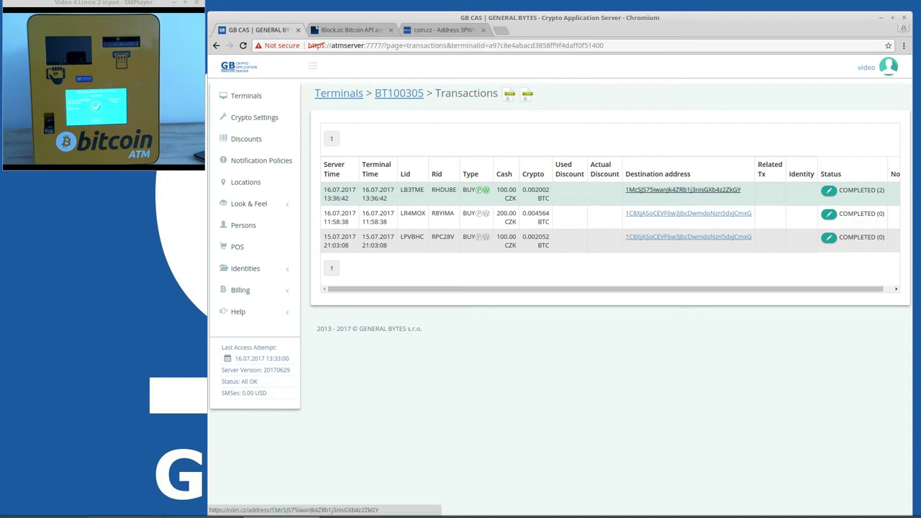
left_click(682, 190)
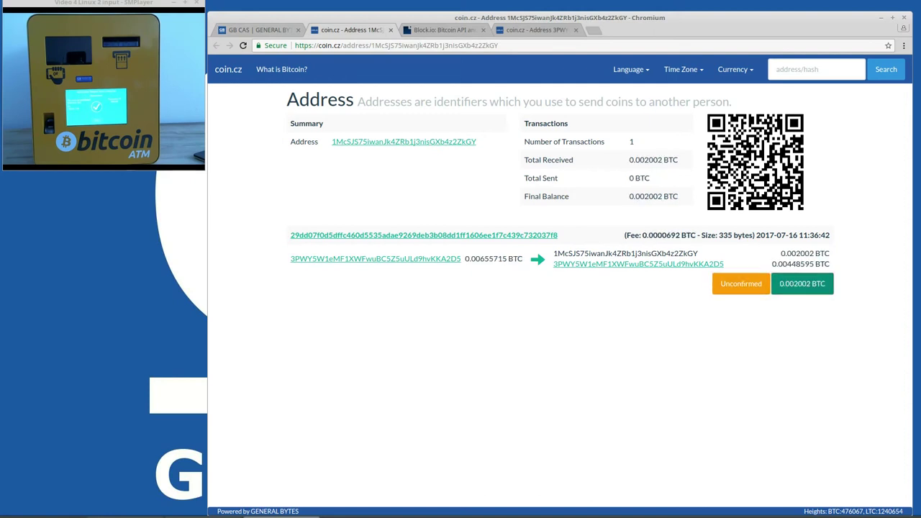
Step: Reload the sending address's coin.cz page and check the latest transaction's fee
key("ctrl+shift+Tab")
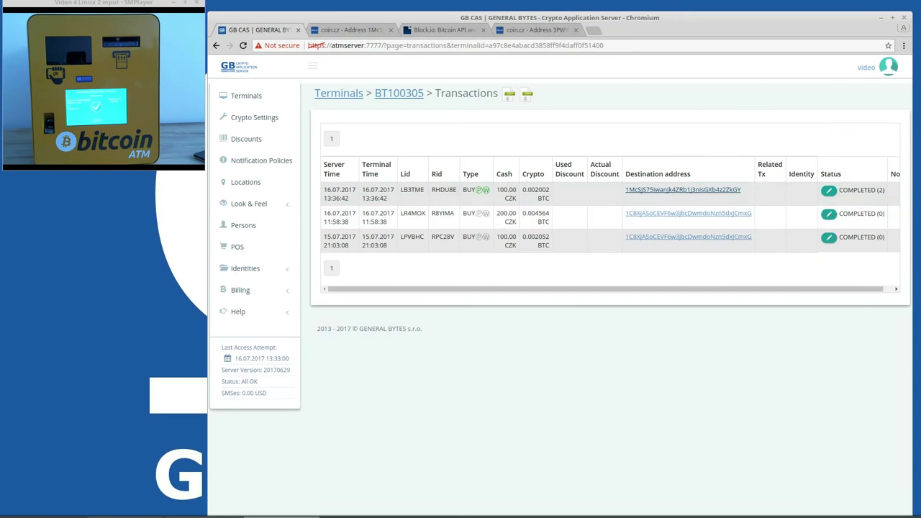
key("ctrl+shift+Tab")
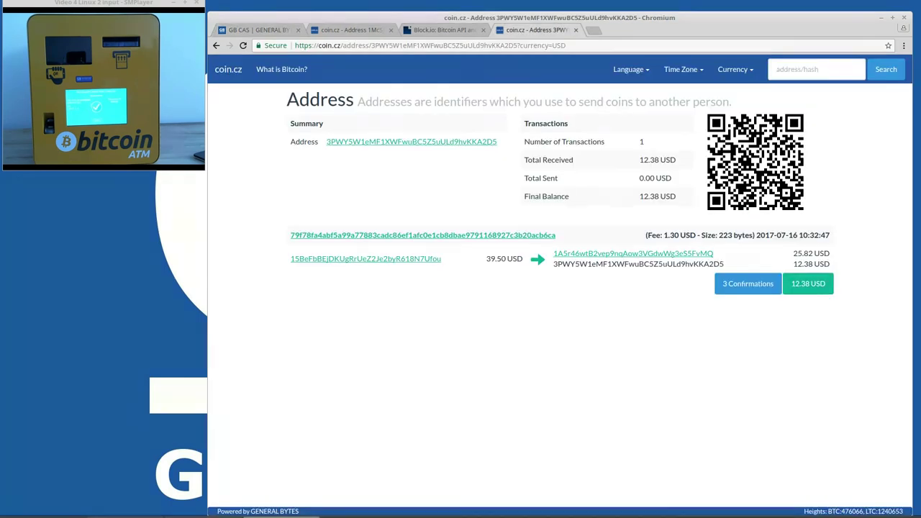
left_click(243, 45)
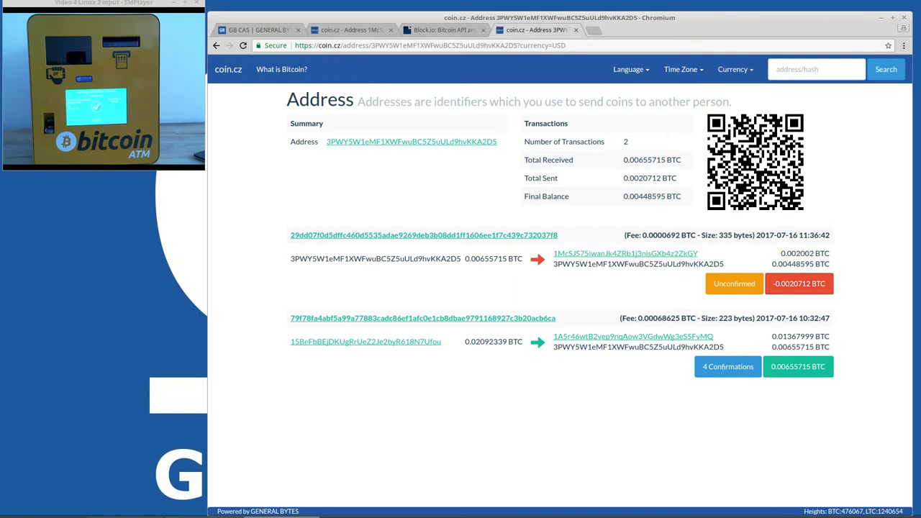
left_click_drag(643, 234, 659, 235)
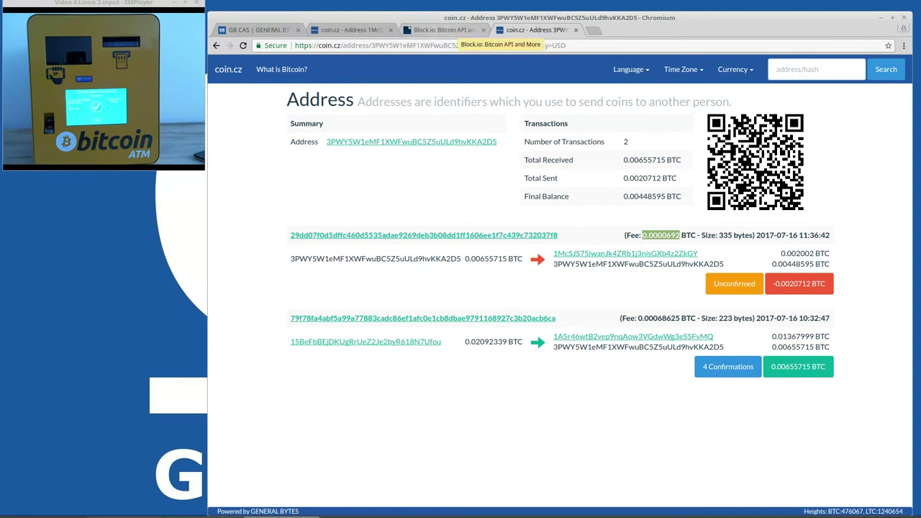
Step: Glance at the Block.io dashboard and the destination address, then return to GB CAS
left_click(444, 29)
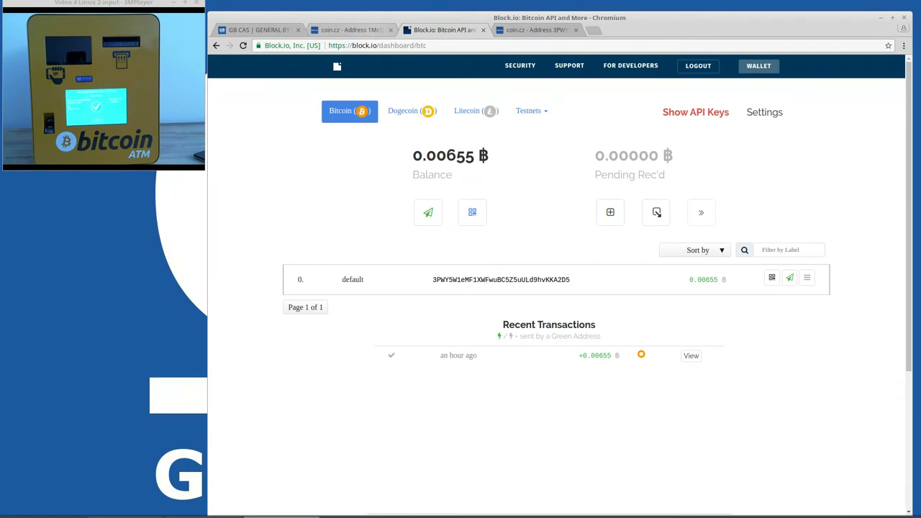
left_click(352, 29)
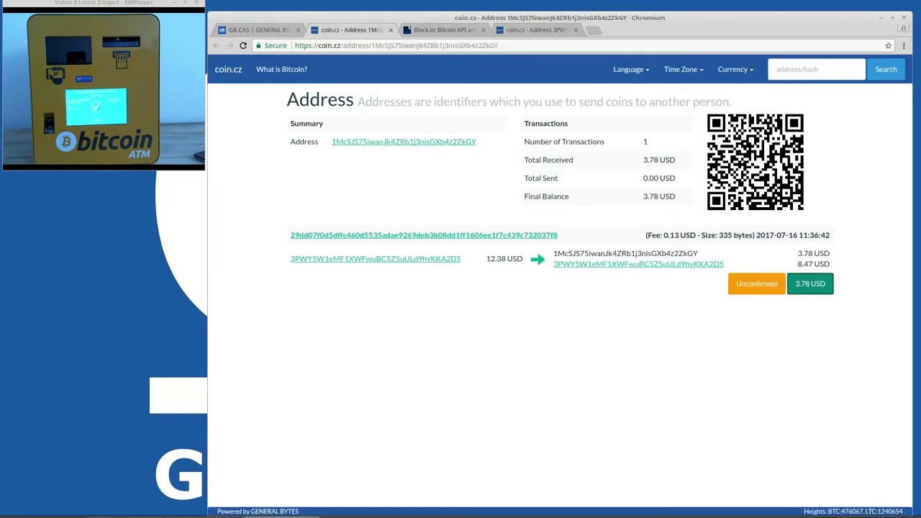
left_click(284, 30)
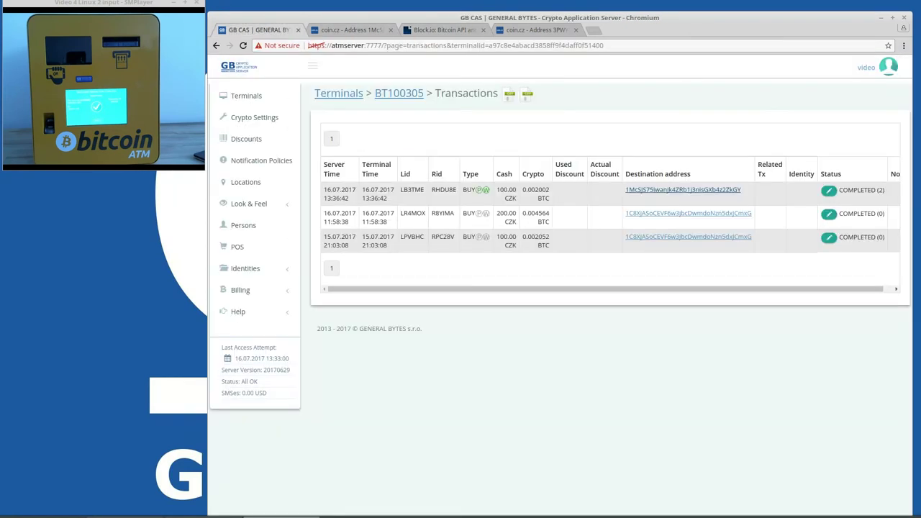
Step: Open BT100305's detail page and scroll past its CZK and BTC settings to Custom Strings
left_click_drag(550, 200, 523, 188)
left_click(399, 93)
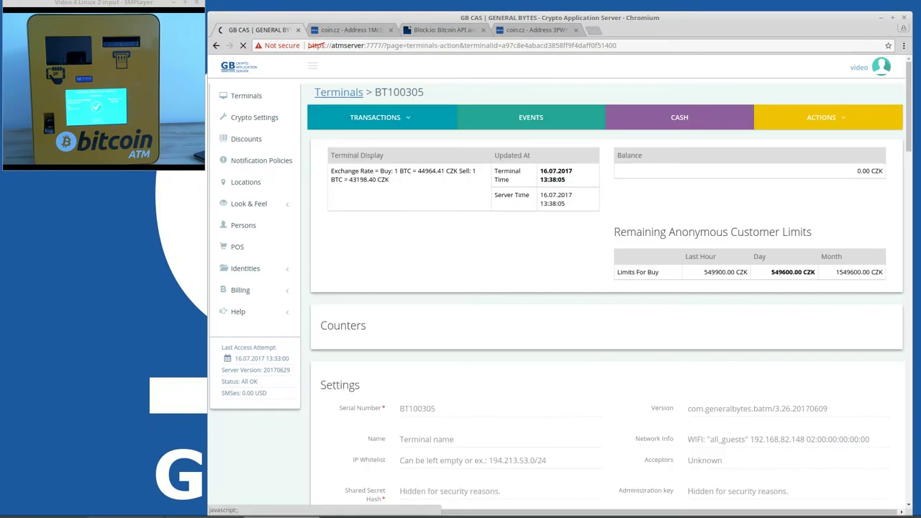
scroll(606, 287, "down", 1)
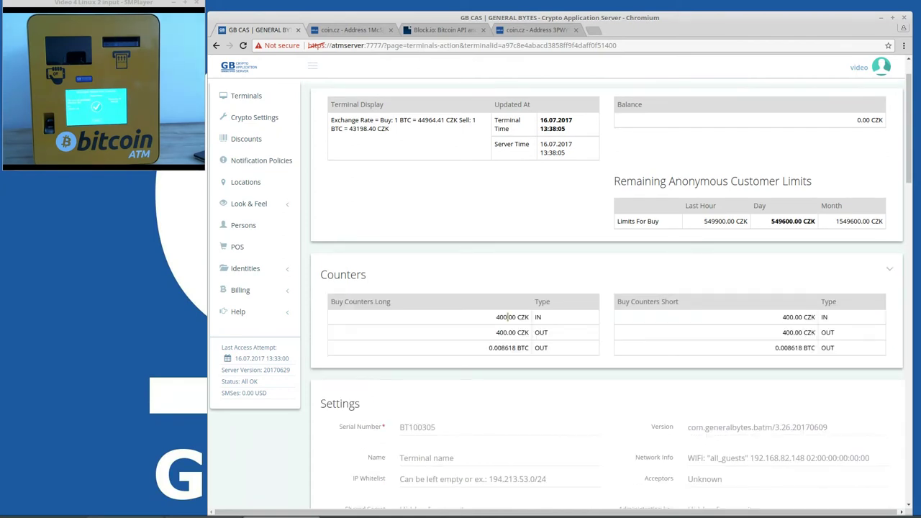
scroll(607, 288, "down", 2)
scroll(606, 288, "down", 6)
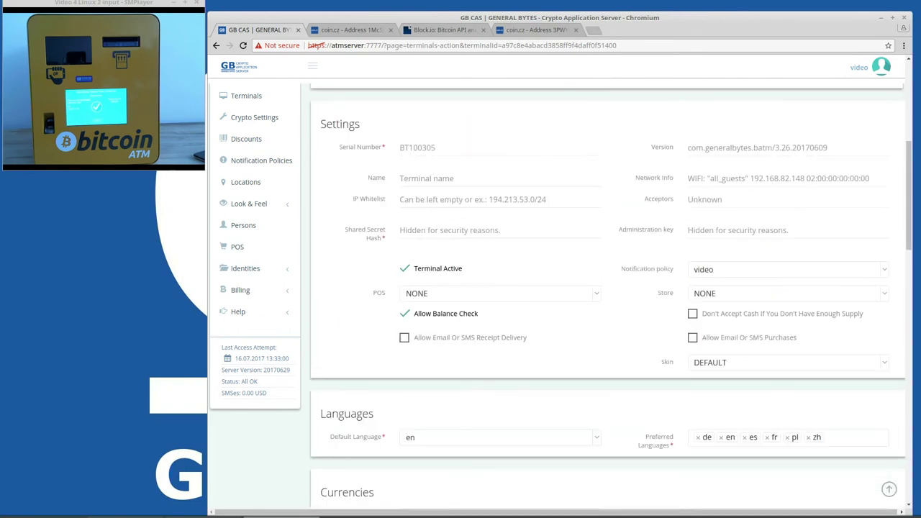
scroll(607, 288, "down", 6)
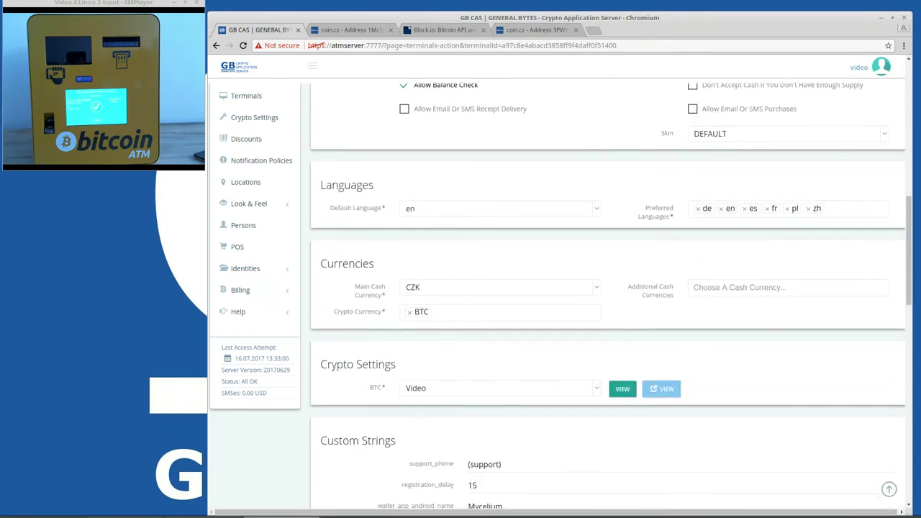
scroll(606, 288, "down", 1)
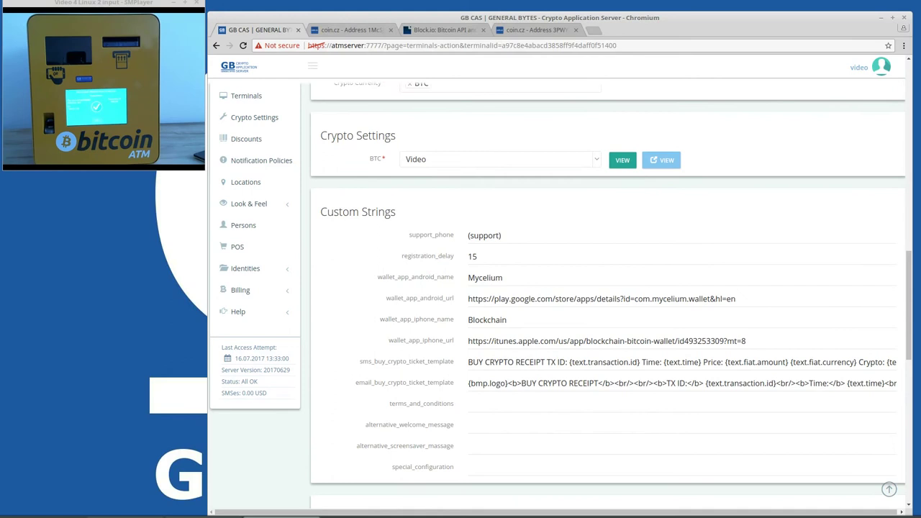
scroll(607, 287, "up", 5)
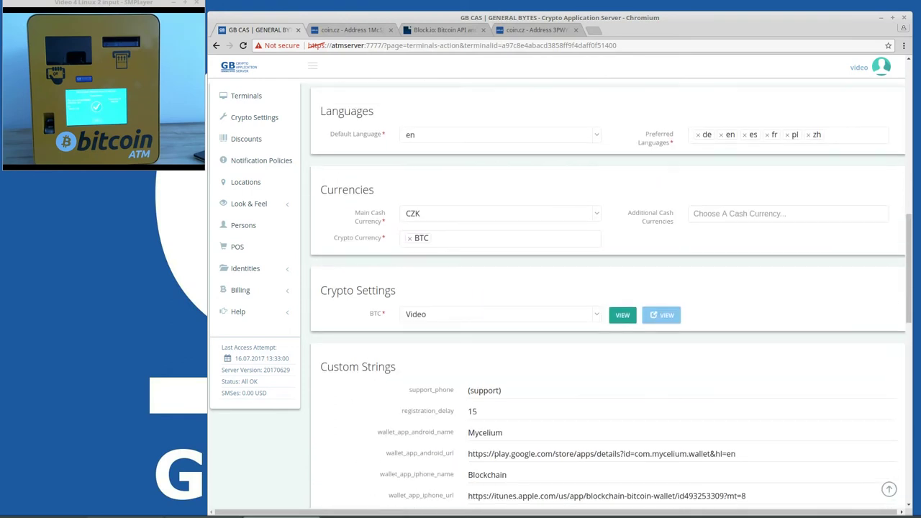
scroll(606, 288, "up", 1)
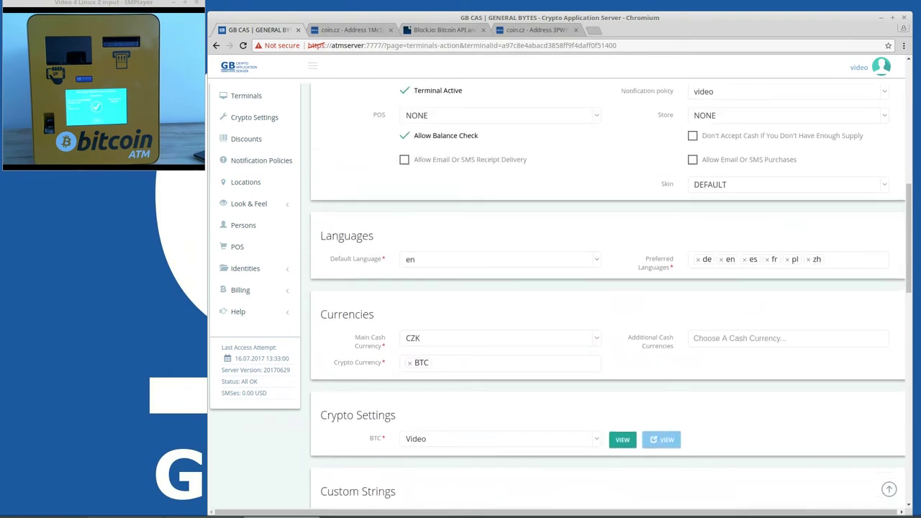
scroll(606, 287, "down", 3)
scroll(606, 288, "down", 4)
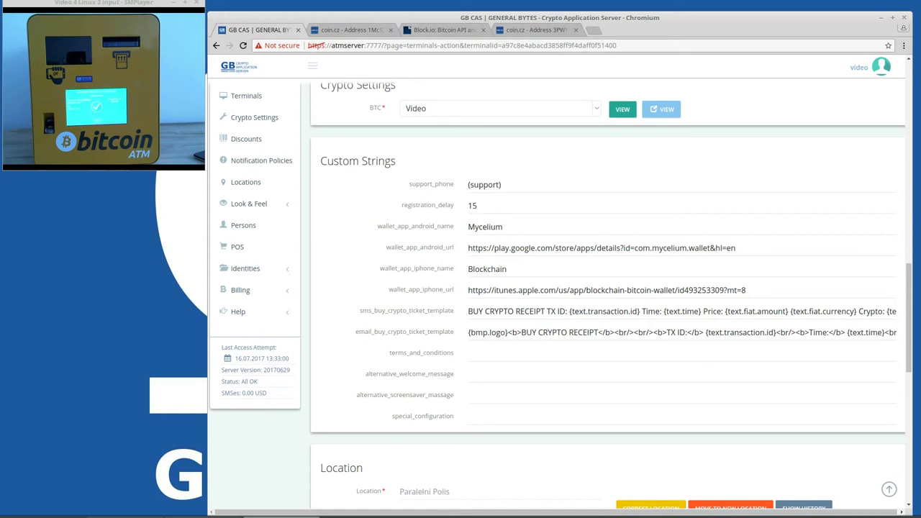
scroll(606, 287, "up", 2)
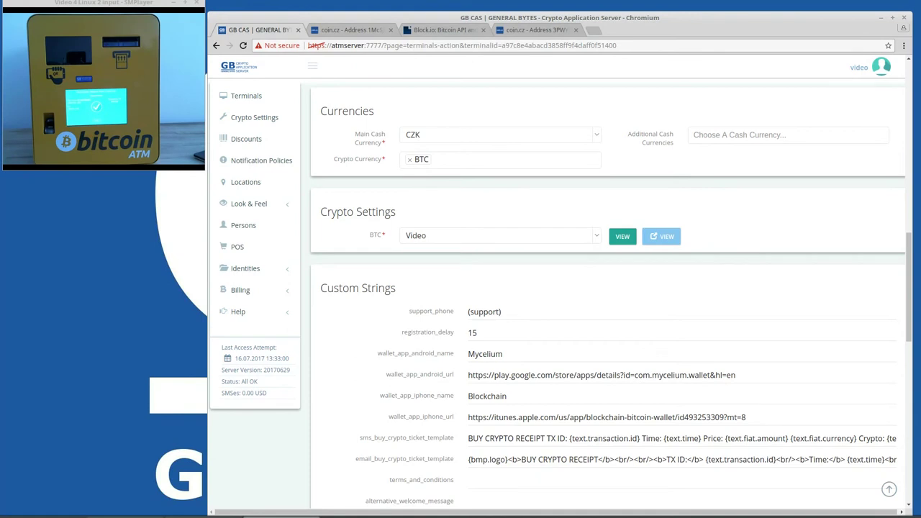
scroll(611, 294, "down", 1)
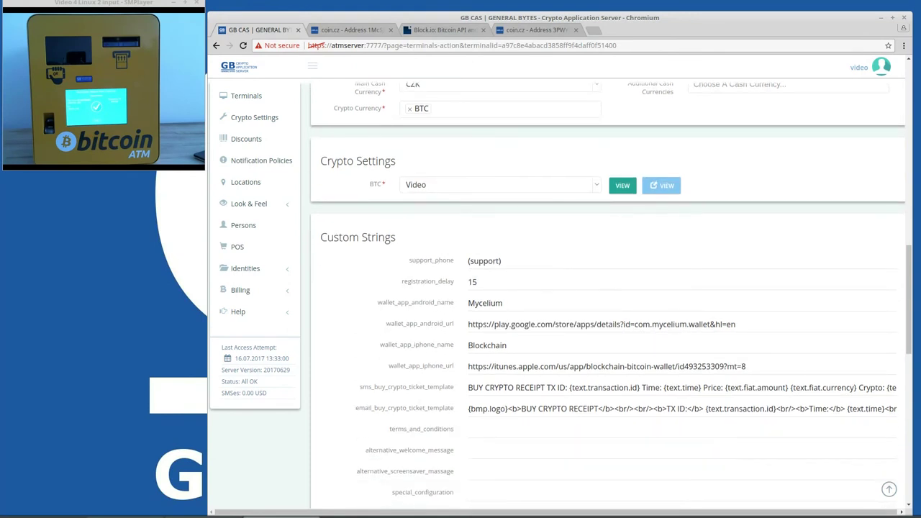
Step: Replace the support_phone placeholder with the operator's support phone number
triple_click(479, 261)
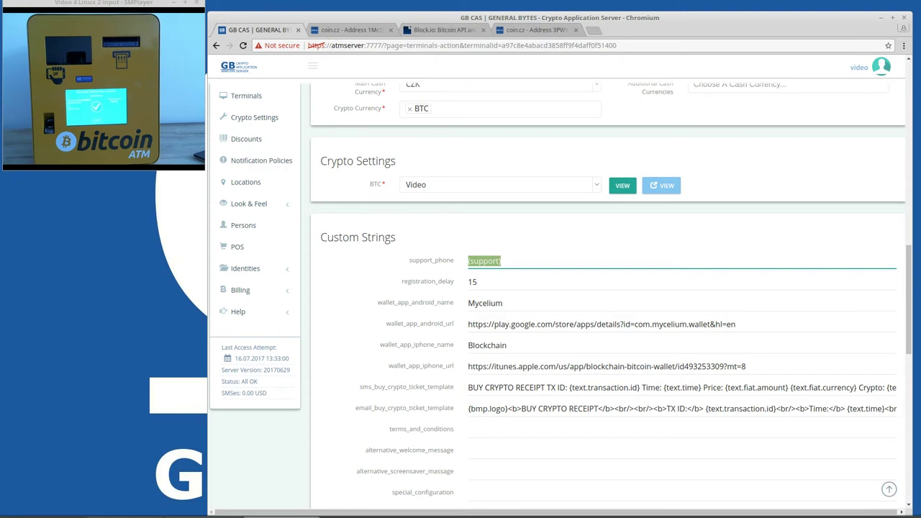
type("+1")
key("BackSpace")
key("BackSpace")
type("941555886")
scroll(611, 296, "down", 1)
Step: Review registration_delay, keeping it at 15, and the Android and iPhone wallet app fields
key("Tab")
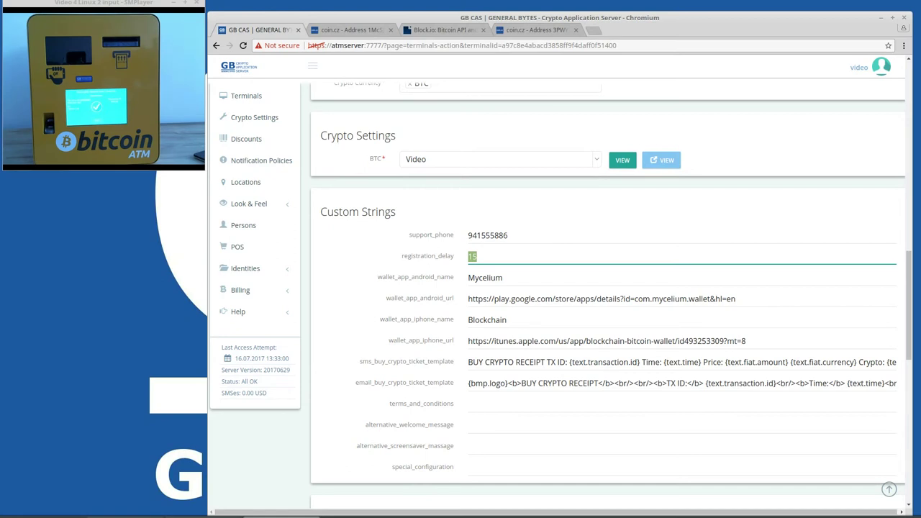
left_click(477, 256)
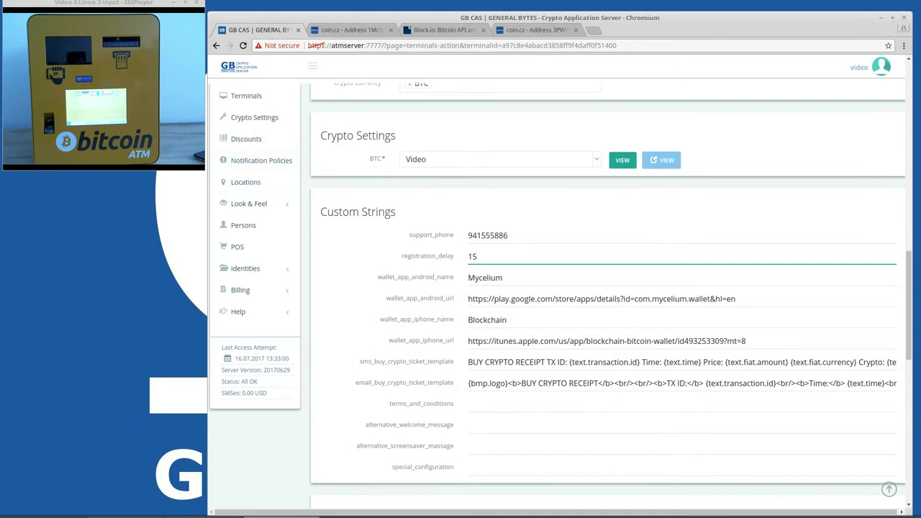
key("ctrl+a")
key("Right")
key("Tab")
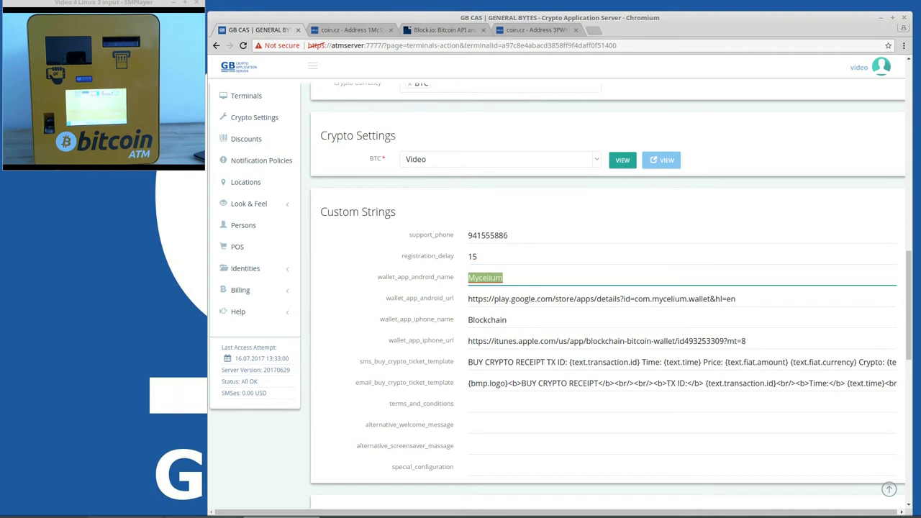
key("Tab")
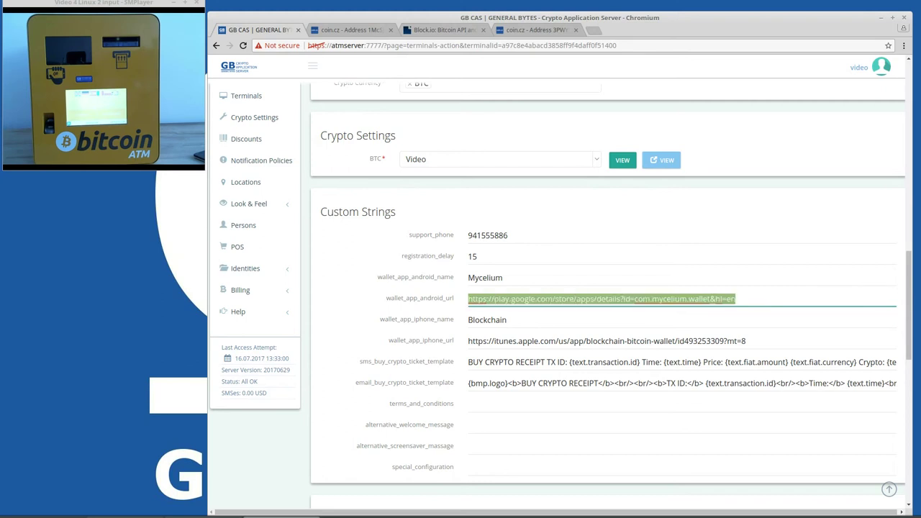
key("Tab")
key("Tab")
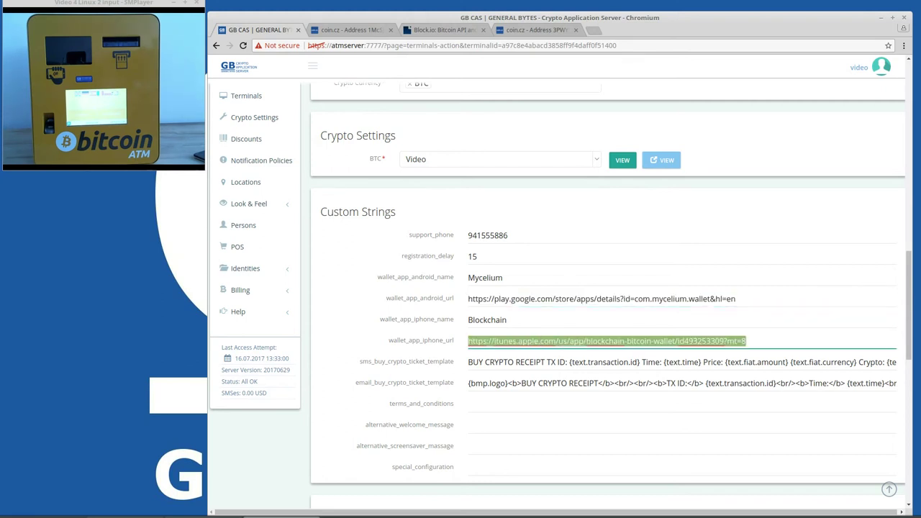
key("shift+Tab")
key("shift+Tab")
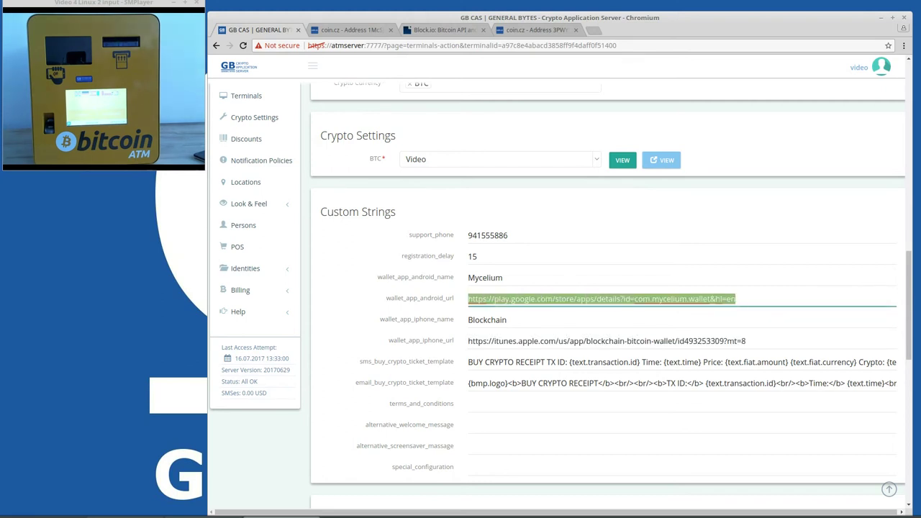
key("Tab")
key("Tab")
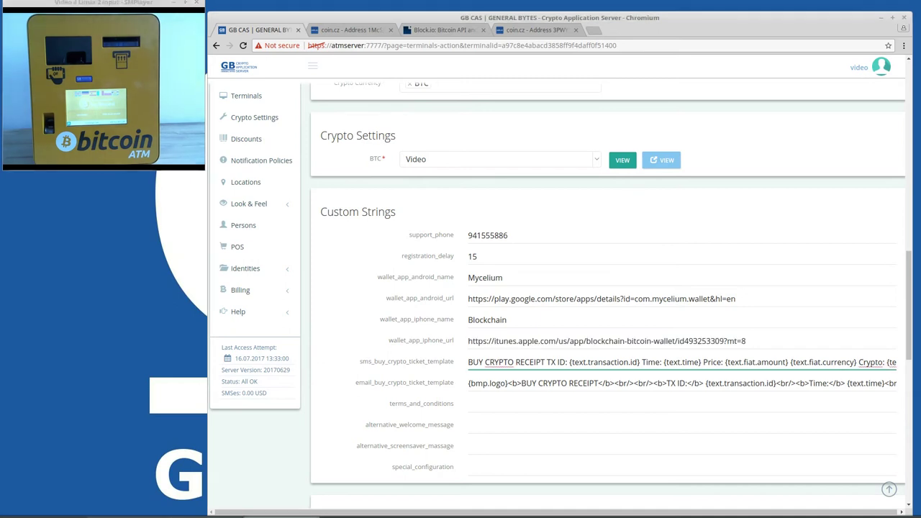
Step: Inspect the wallet link and SMS and email receipt templates, leaving them unchanged
key("Tab")
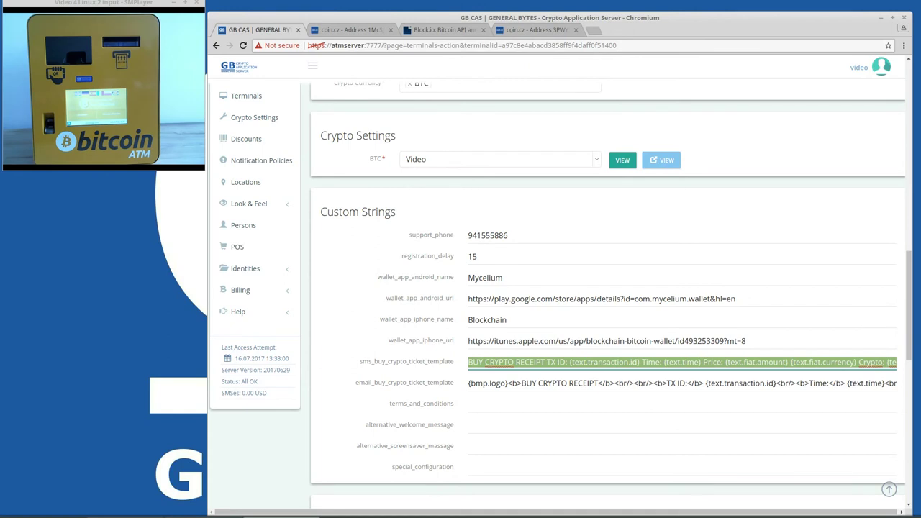
left_click(647, 299)
key("Tab")
key("Tab")
key("Tab")
left_click(494, 363)
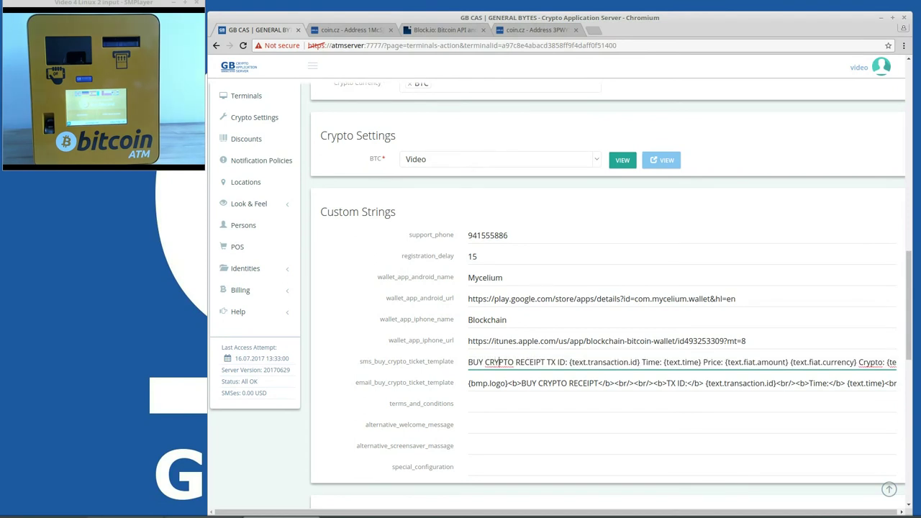
triple_click(500, 362)
left_click(499, 361)
triple_click(499, 362)
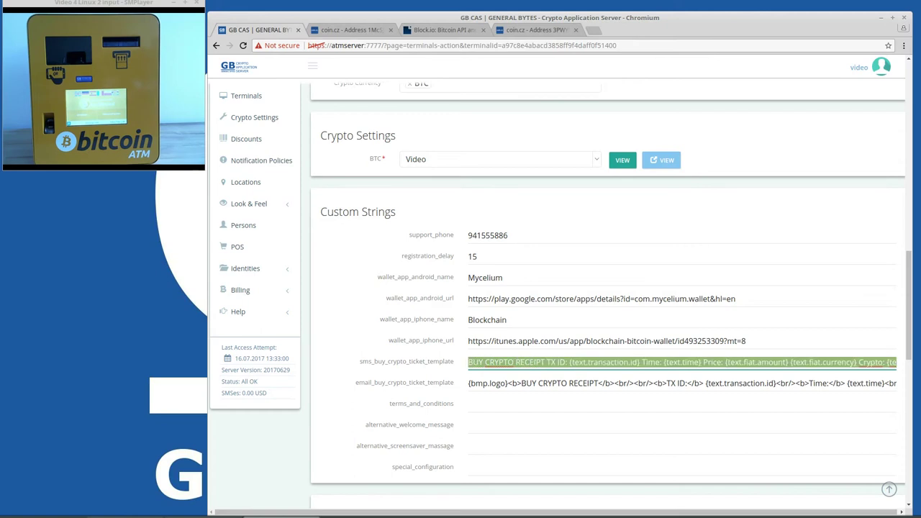
double_click(499, 362)
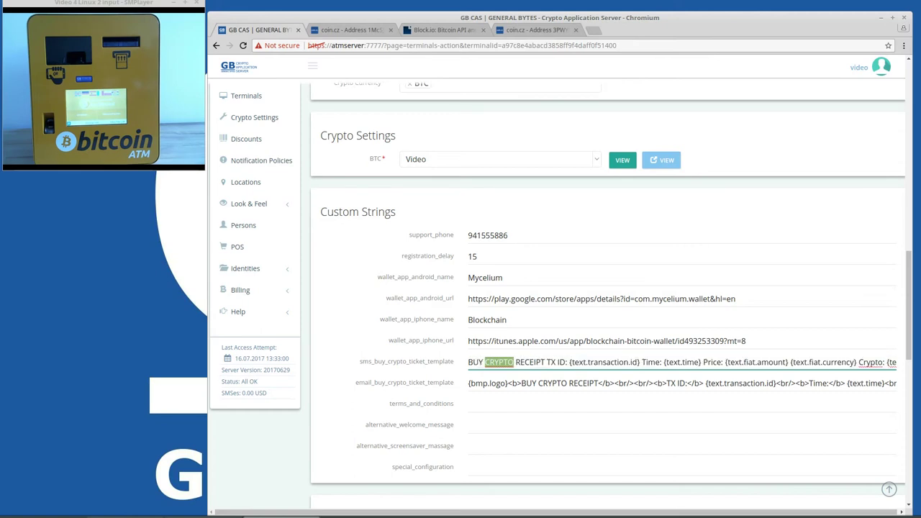
left_click(514, 362)
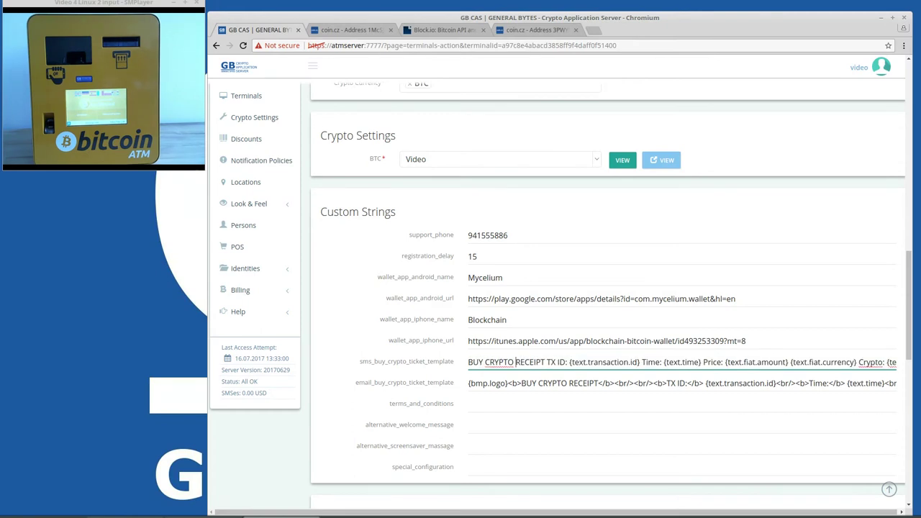
key("Tab")
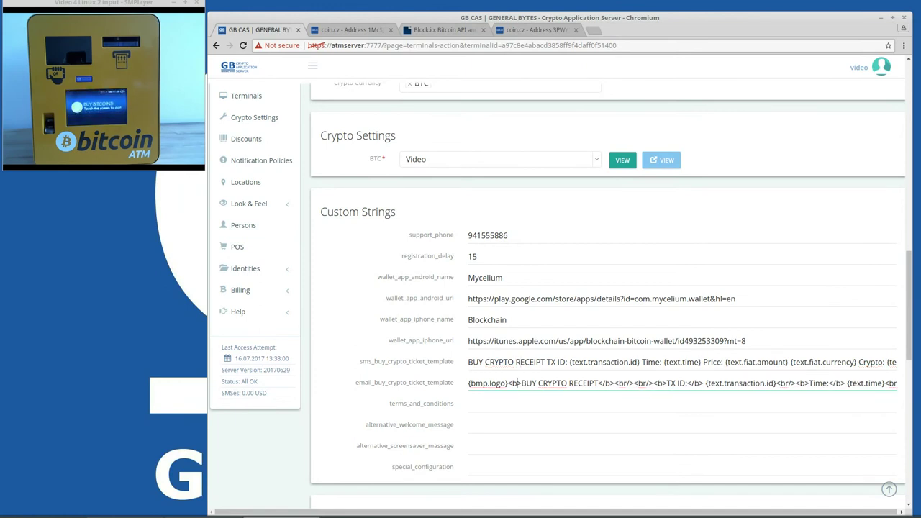
key("Tab")
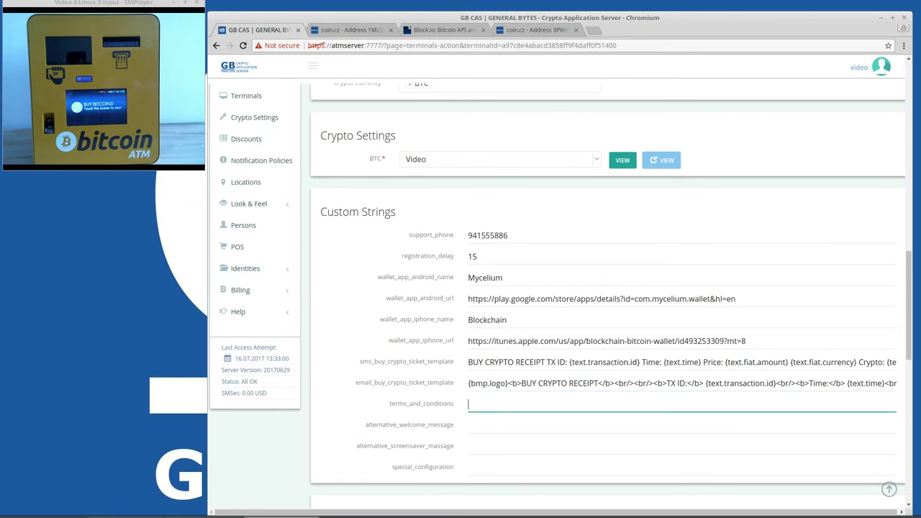
Step: Enter terms_and_conditions text: always send bitcoin to an address you control, otherwise you might be scammed
type("Makes sure that you send bitcoin a")
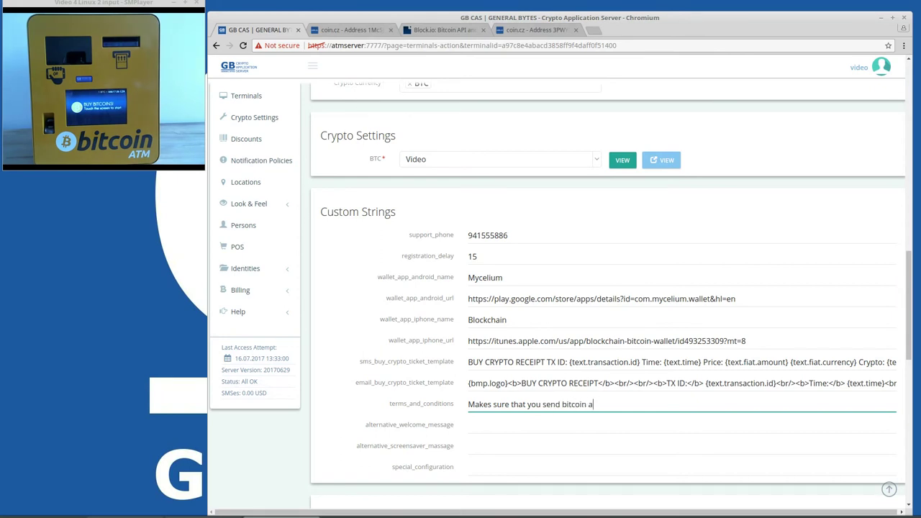
type("ddress to yourself and")
key("ctrl+shift+Left")
key("ctrl+shift+Left")
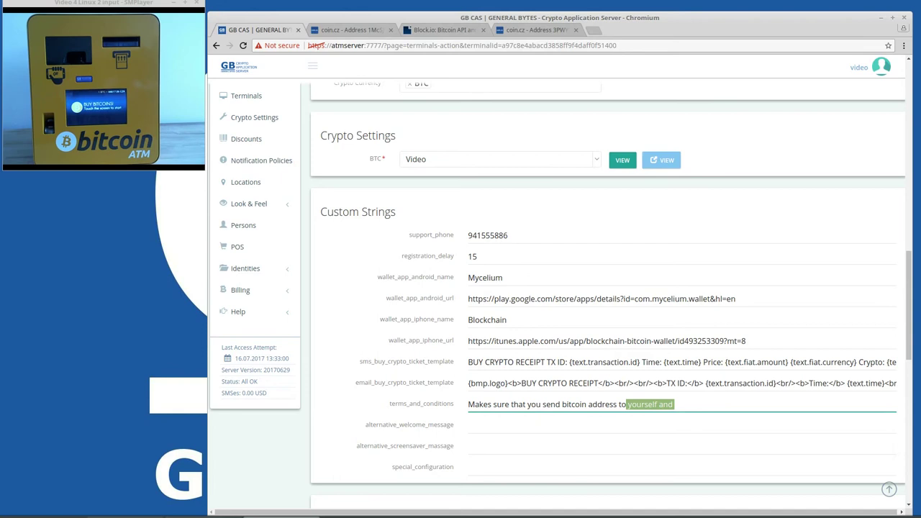
key("BackSpace")
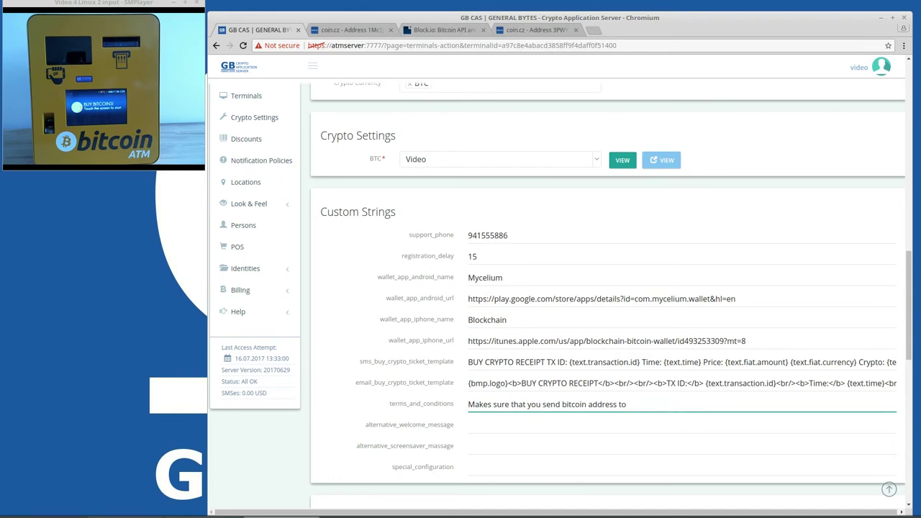
left_click(542, 404)
type("always")
left_click(652, 404)
left_click(613, 404)
type("to")
left_click(663, 404)
double_click(657, 404)
type("that you have under control. Otherwise you might be")
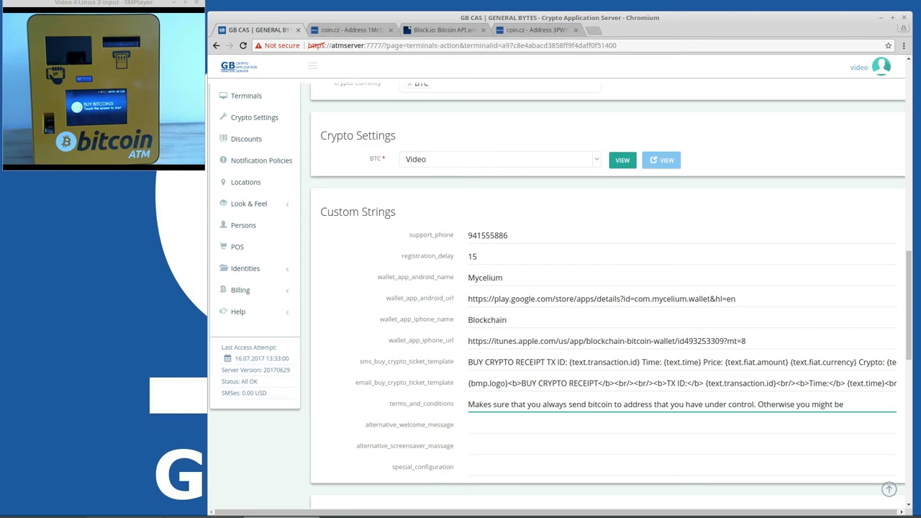
type(" par")
key("BackSpace")
key("BackSpace")
key("BackSpace")
key("BackSpace")
key("BackSpace")
type("scammed.[")
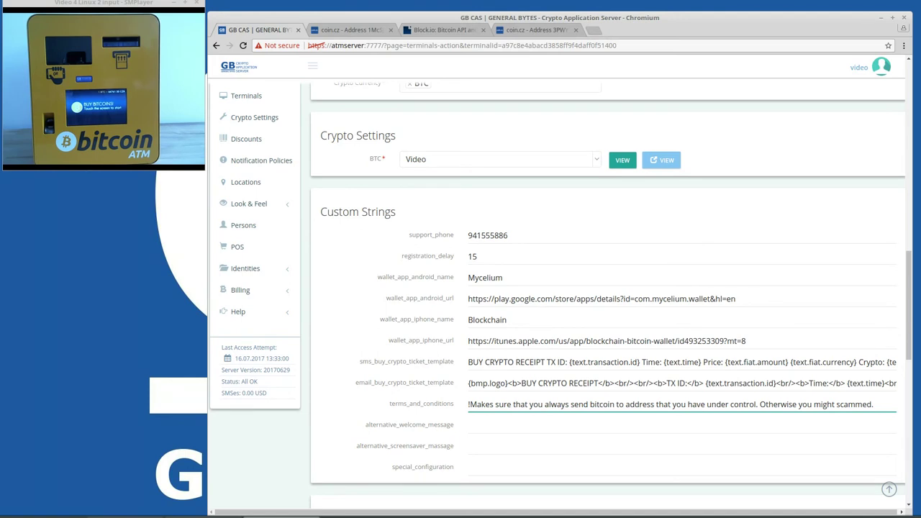
scroll(511, 332, "down", 1)
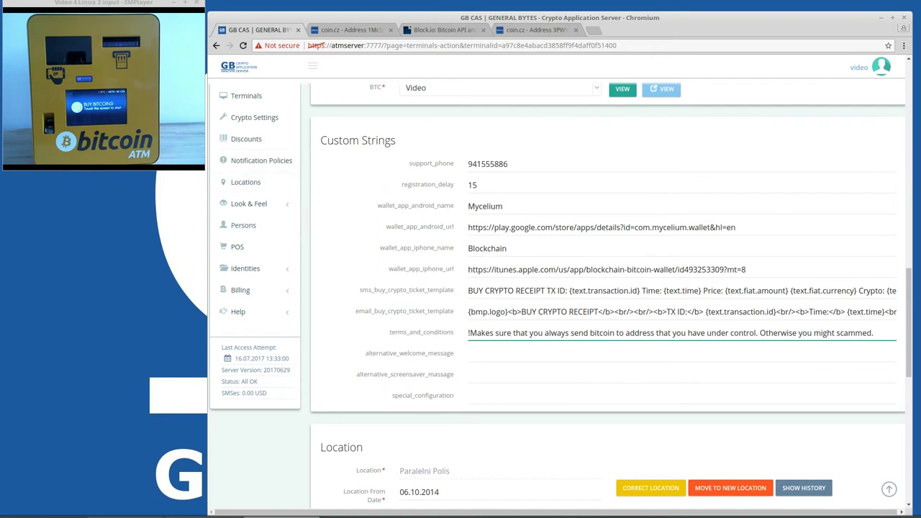
Step: Check the ATM camera feed full screen, then return to the alternative message fields
left_click(469, 353)
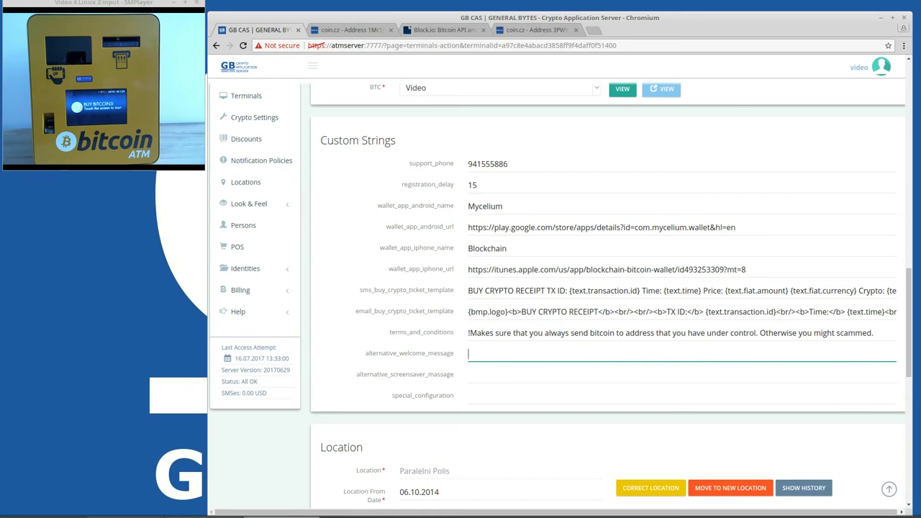
left_click(469, 374)
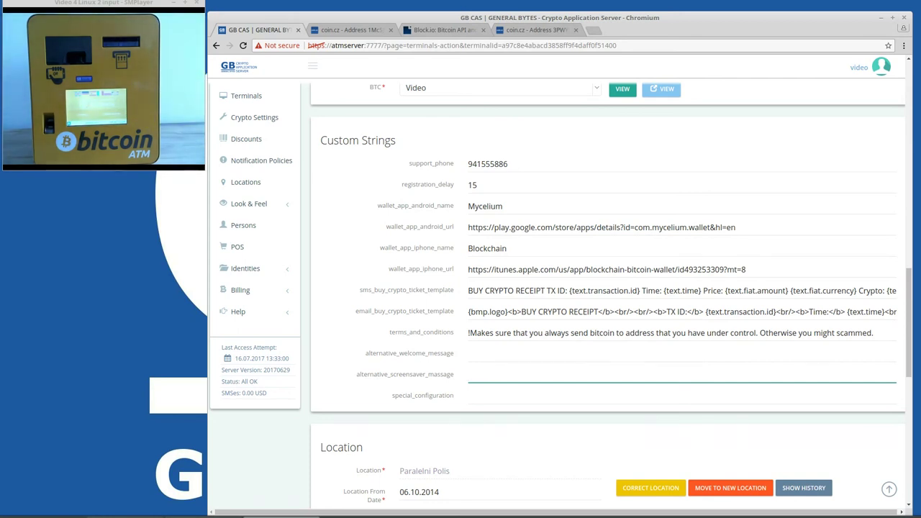
key("alt+Tab")
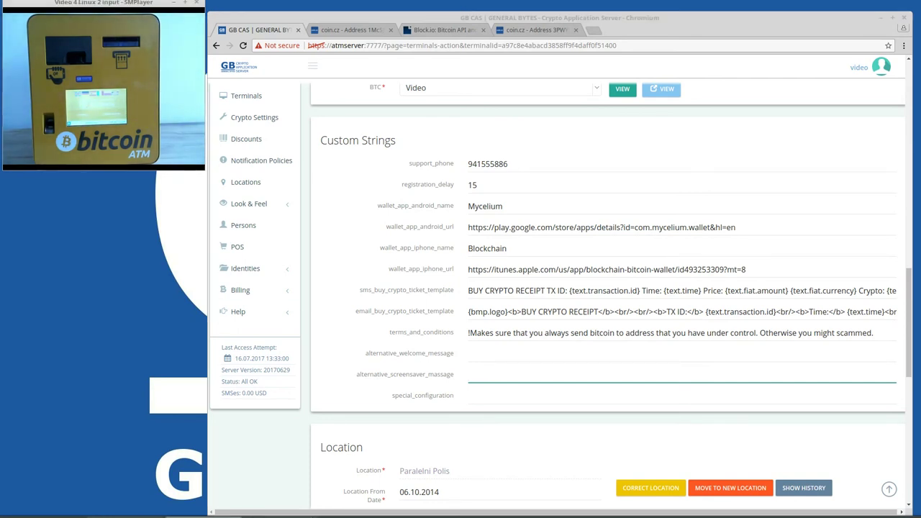
key("f")
key("Escape")
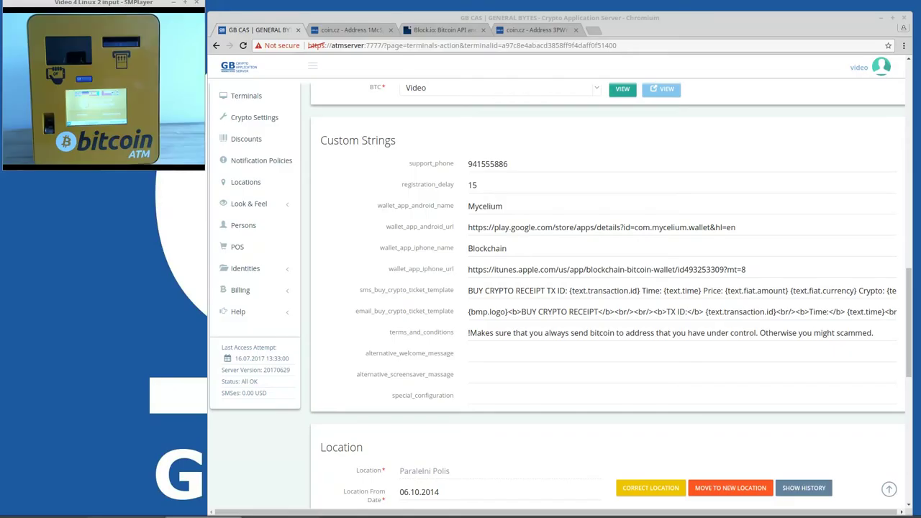
key("alt+Tab")
Step: Set alternative_welcome_message to 'Welcome to Youtube' and alternative_screensaver_massage to 'Sleeping'
type("We")
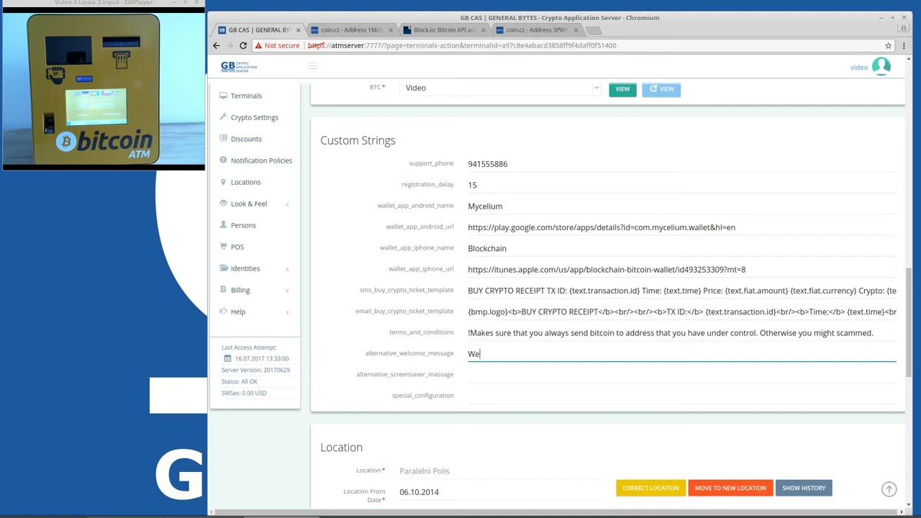
type("lcome to Youtube")
key("ctrl+a")
key("ctrl+c")
key("Tab")
key("ctrl+v")
key("ctrl+a")
type("Sp")
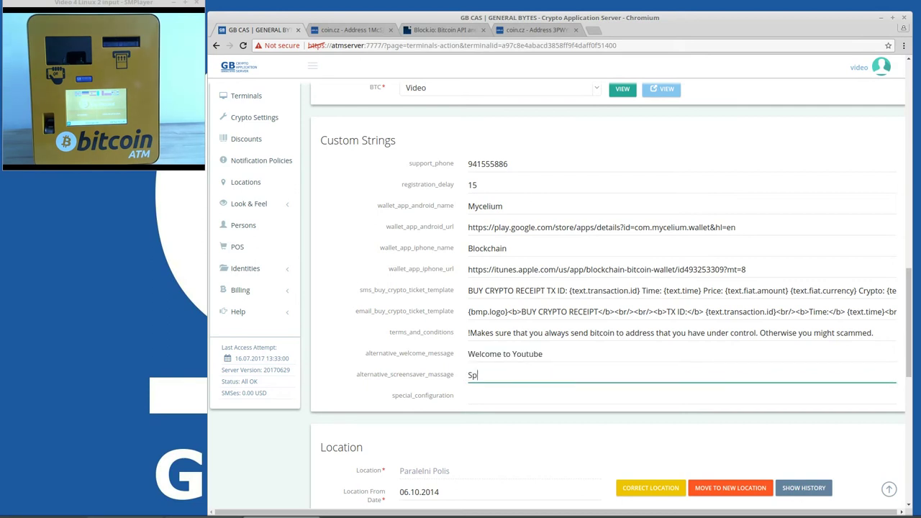
key("BackSpace")
type("leeping")
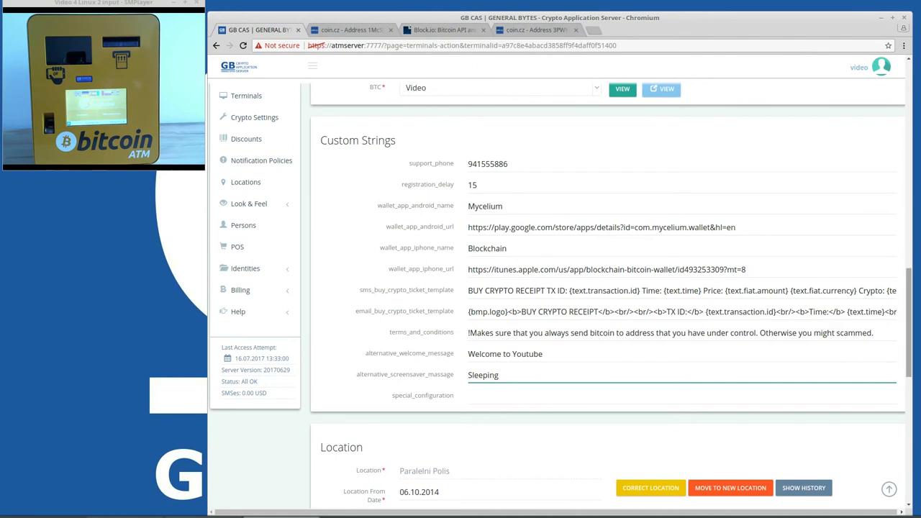
scroll(607, 288, "down", 8)
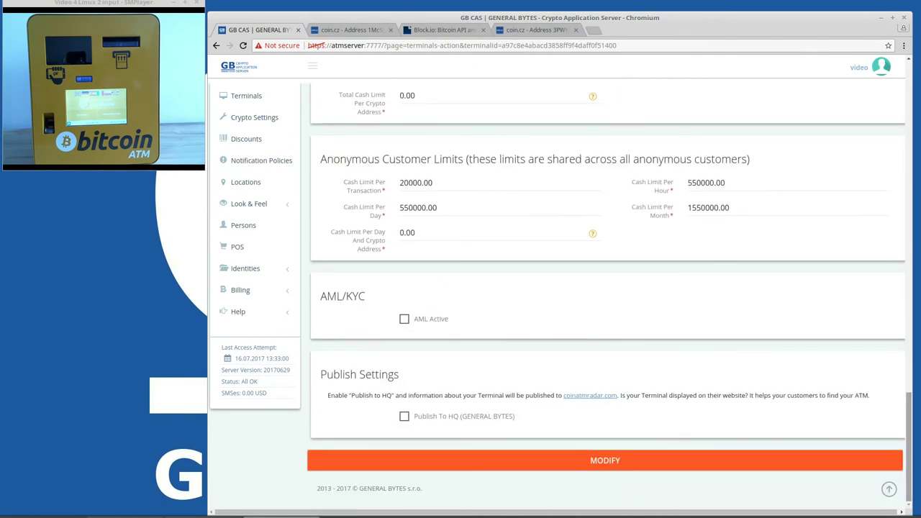
Step: Save the custom strings with MODIFY and reopen terminal BT100305's details
left_click(730, 460)
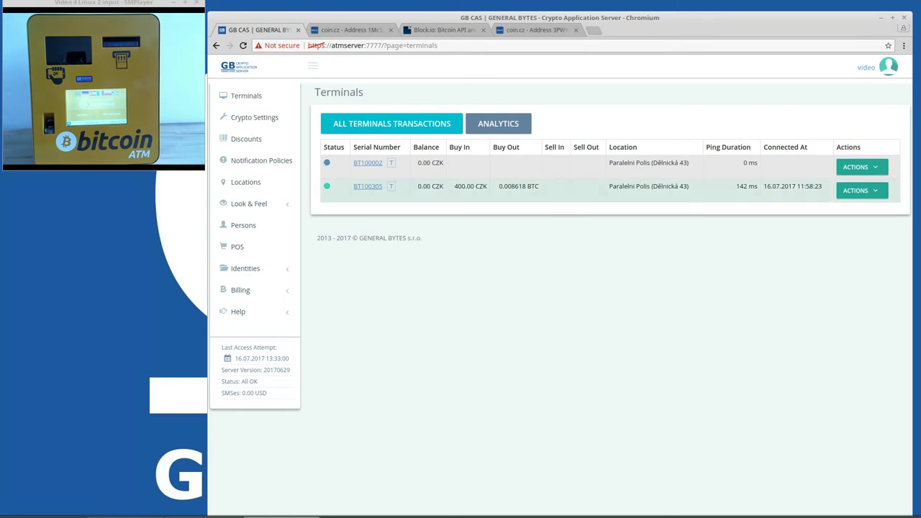
left_click(368, 186)
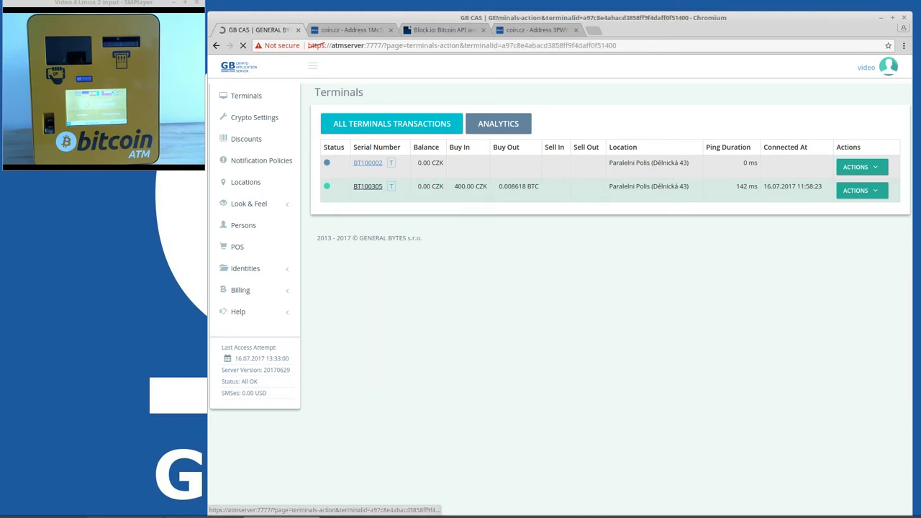
scroll(608, 287, "down", 5)
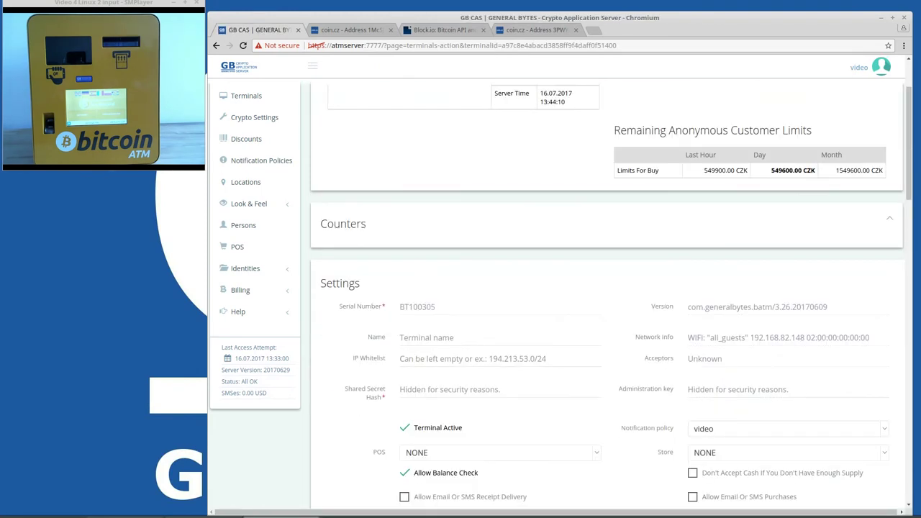
scroll(607, 288, "down", 5)
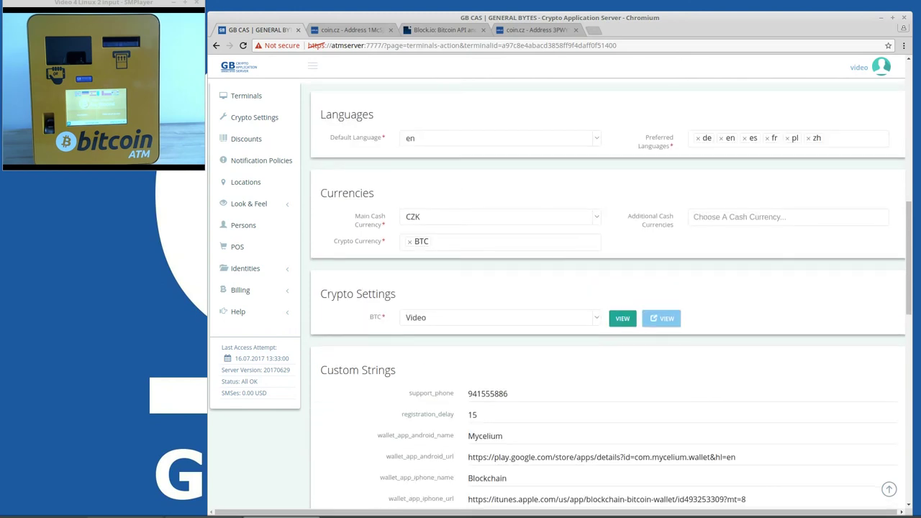
scroll(608, 288, "down", 2)
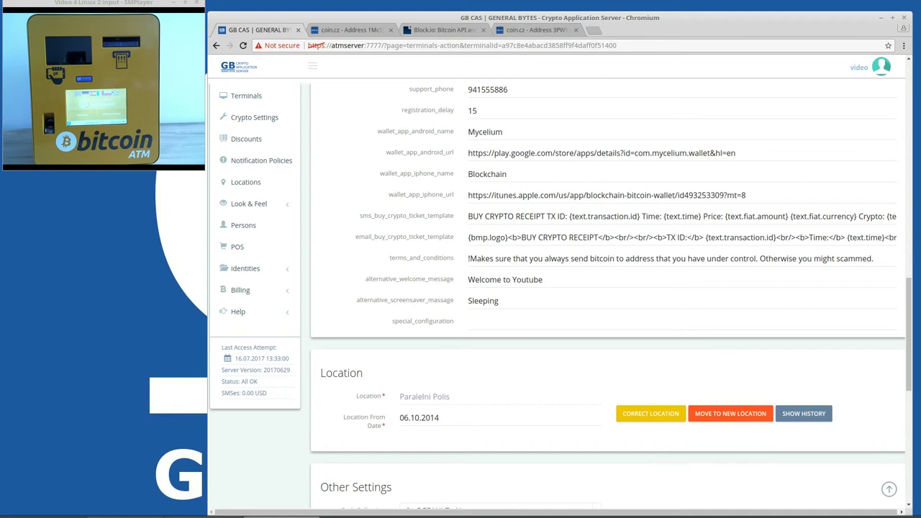
scroll(608, 288, "down", 2)
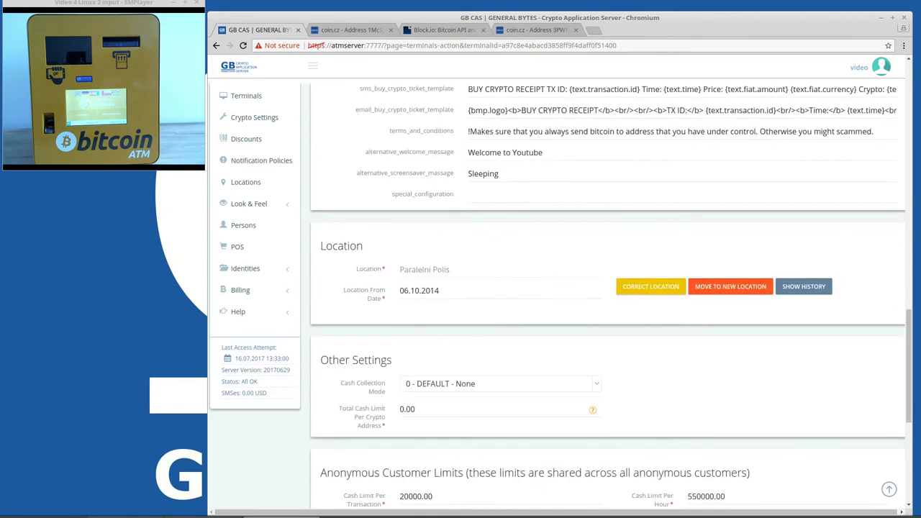
scroll(608, 288, "up", 1)
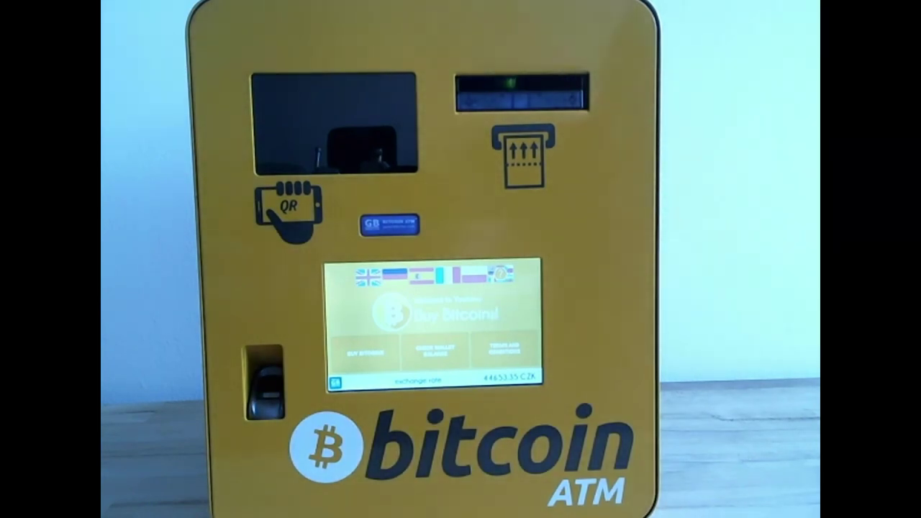
key("Escape")
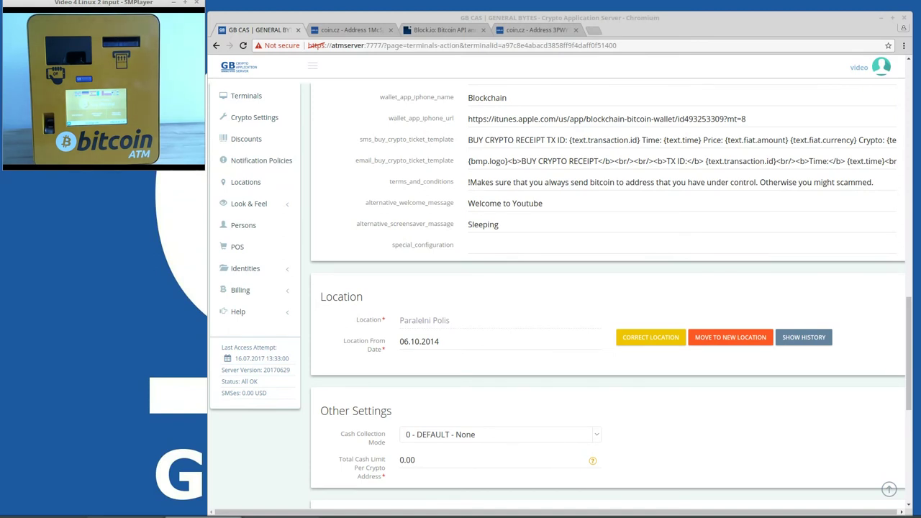
Step: Set the Location From Date to 04.11.2014 and bring up the Locations list
key("Tab")
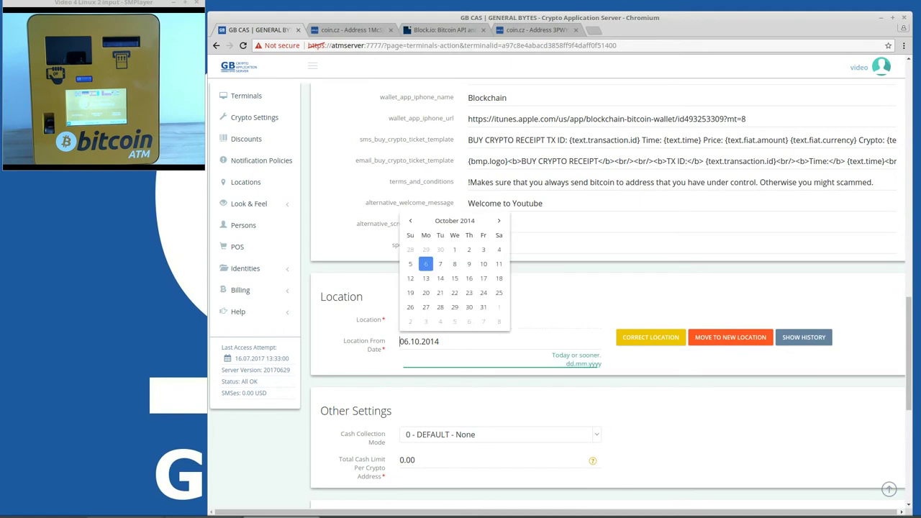
left_click(440, 321)
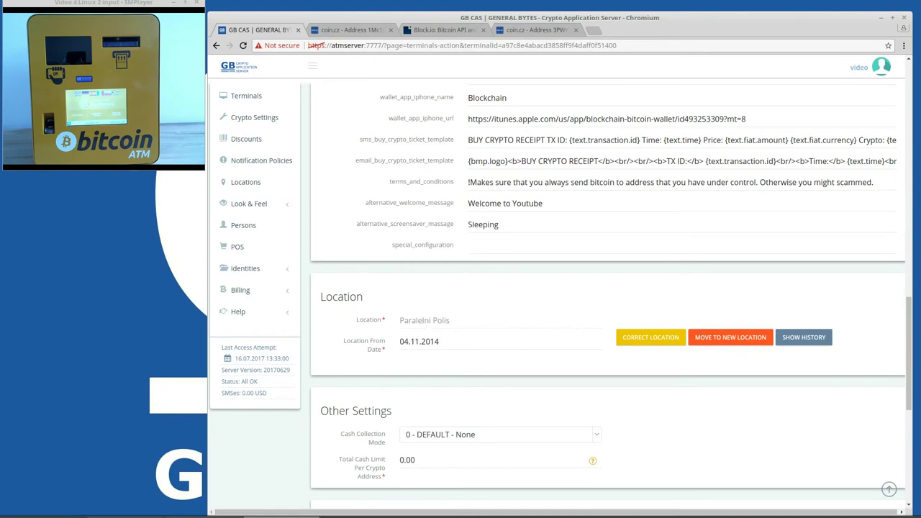
left_click(419, 341)
key("Escape")
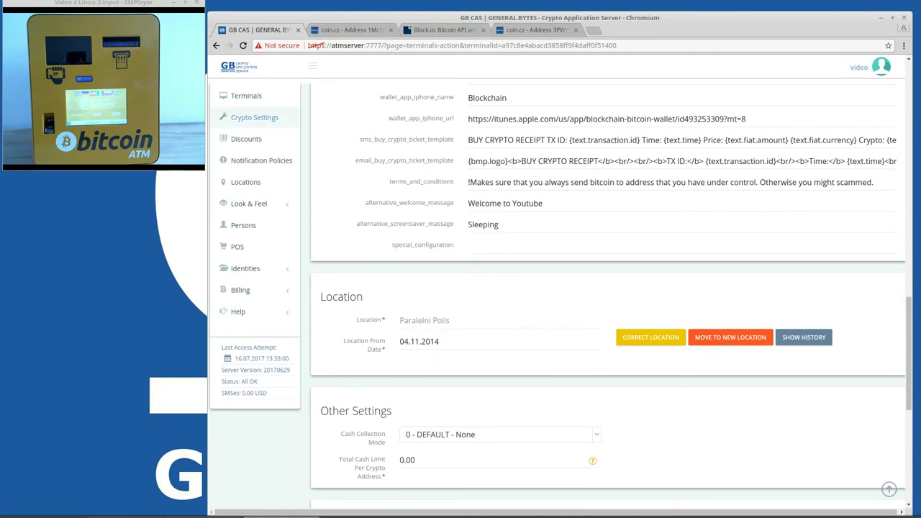
left_click(245, 182)
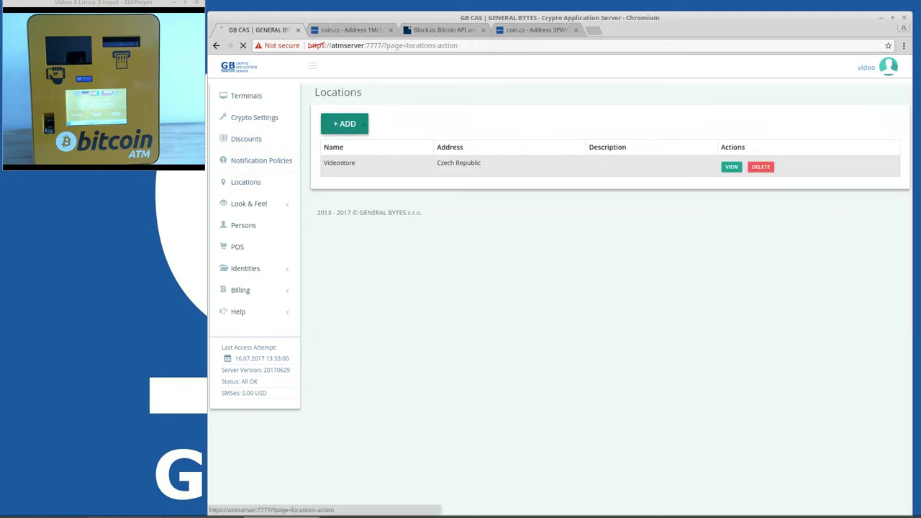
Step: Start a new location named 'Shop JCPenny' with street 'jsjsj'
left_click(344, 123)
left_click(431, 126)
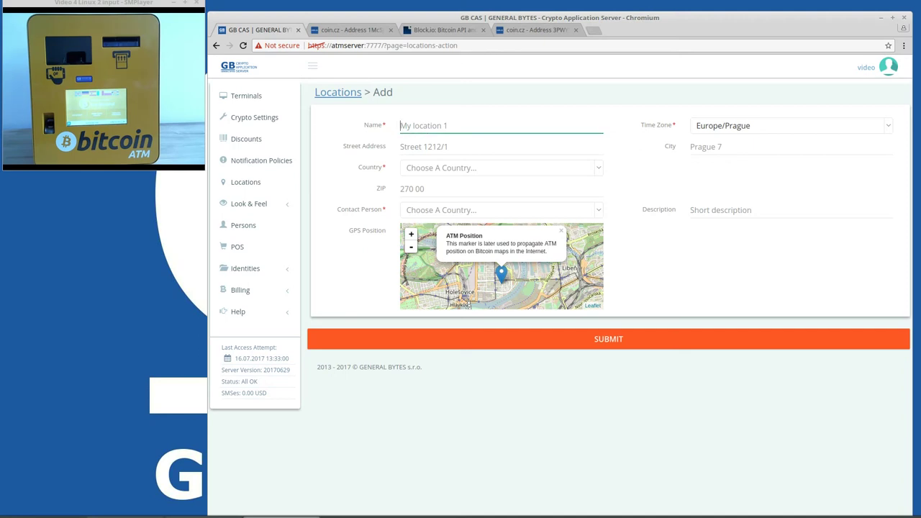
type("Shop")
type("JCPenny")
key("Tab")
type("jsjsj")
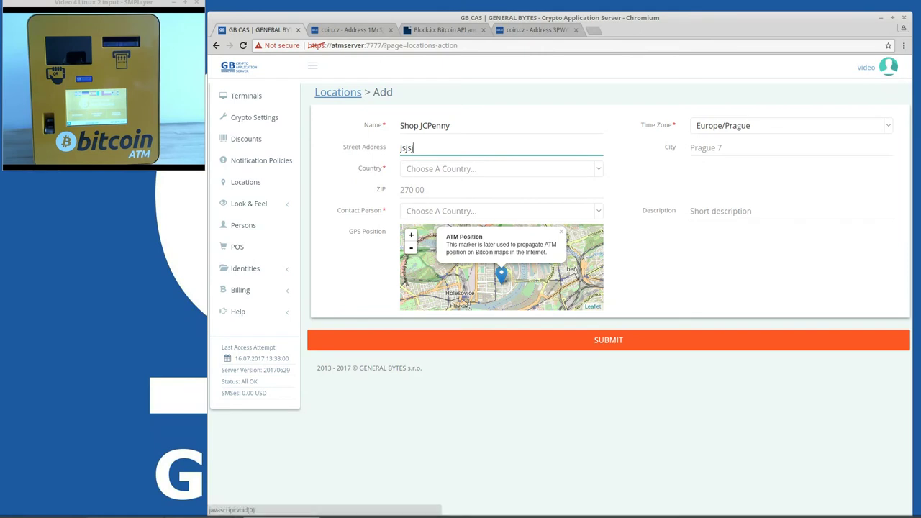
Step: Set country United States and state Florida, and choose the available contact person
key("Tab")
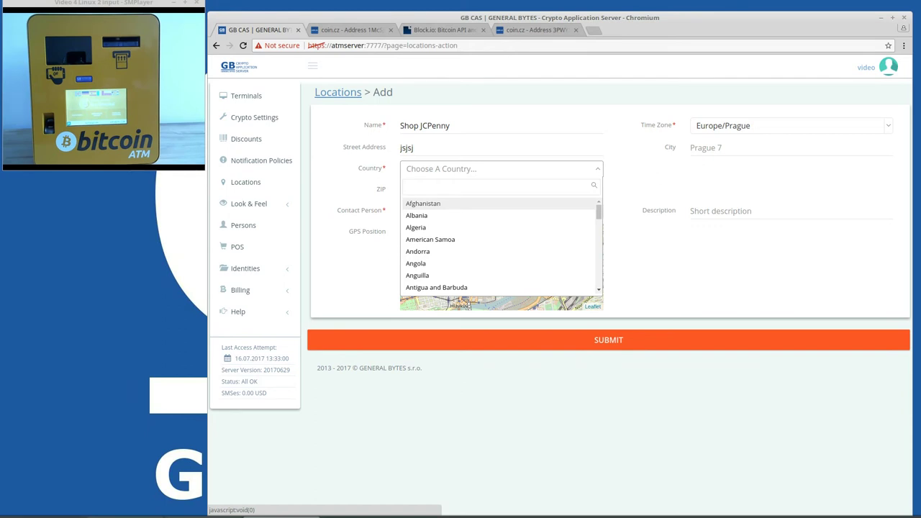
type("uni")
key("Down")
key("Down")
key("Down")
key("Down")
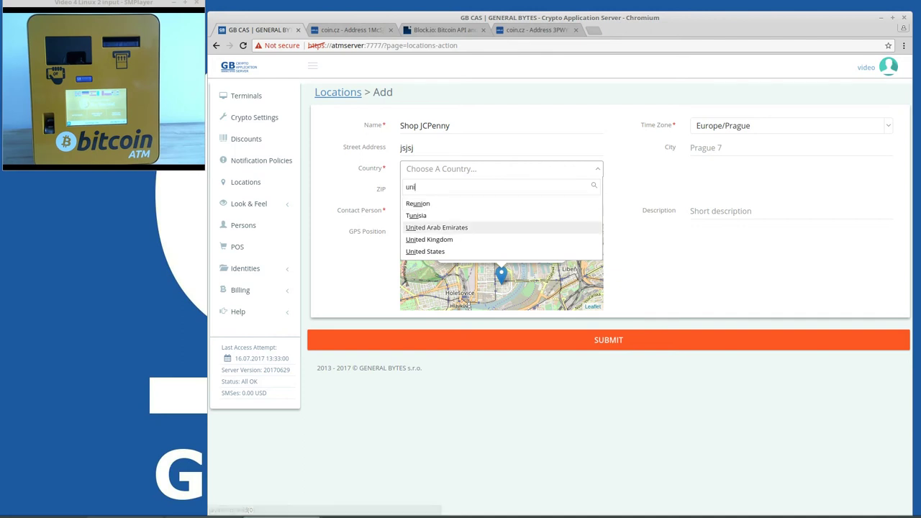
key("Return")
left_click(788, 169)
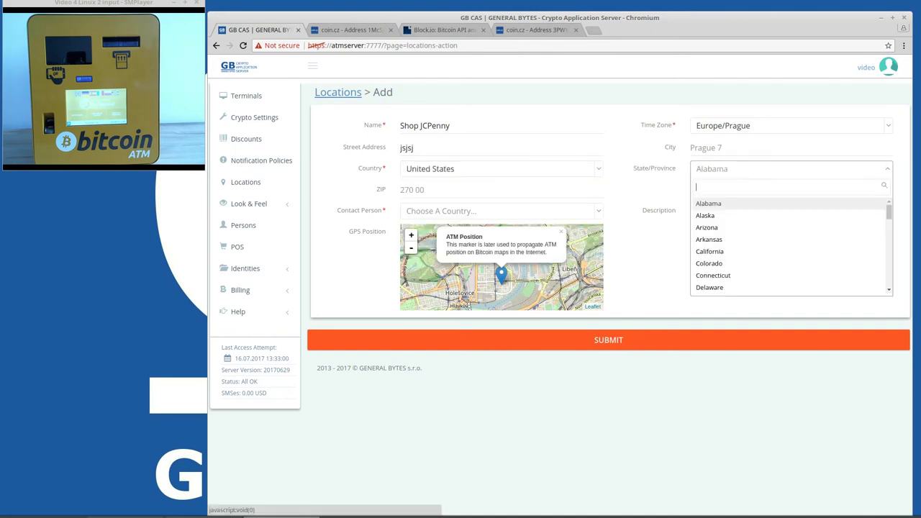
type("flo")
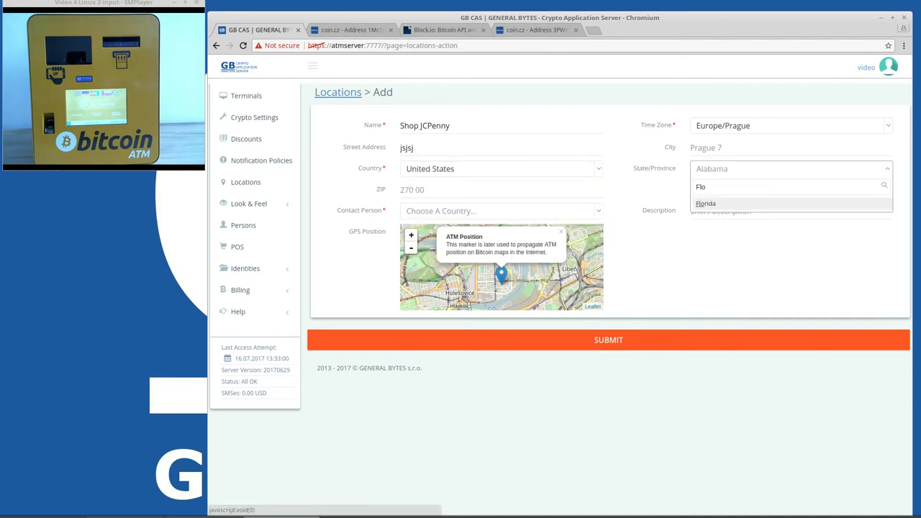
key("Return")
left_click(400, 189)
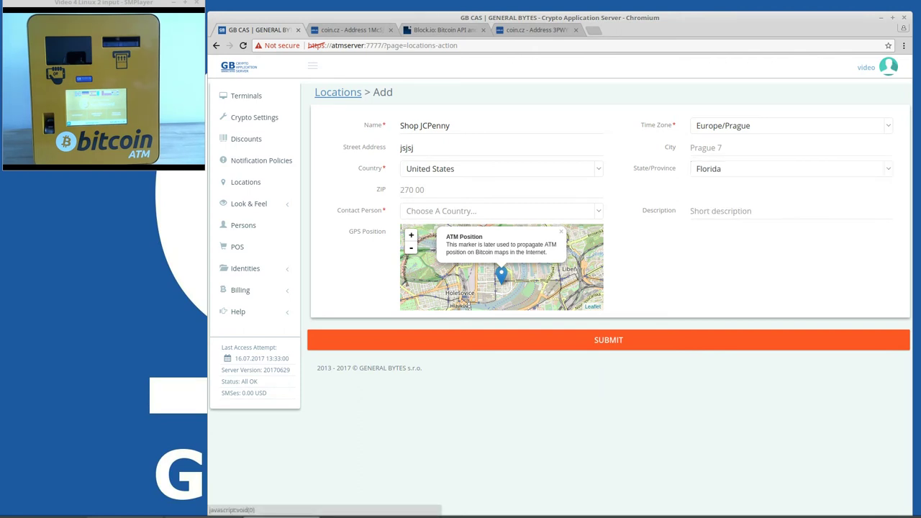
left_click(502, 211)
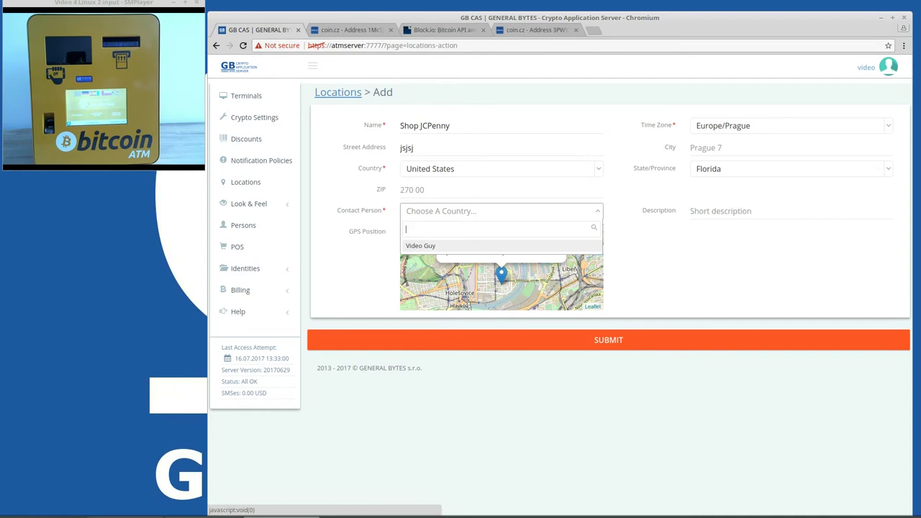
key("Return")
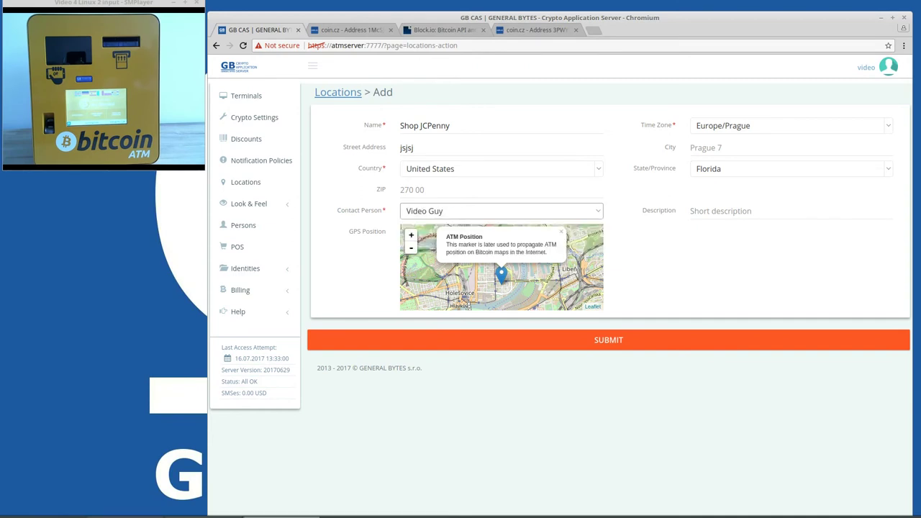
Step: Set the location's time zone to America/New_York
left_click(791, 125)
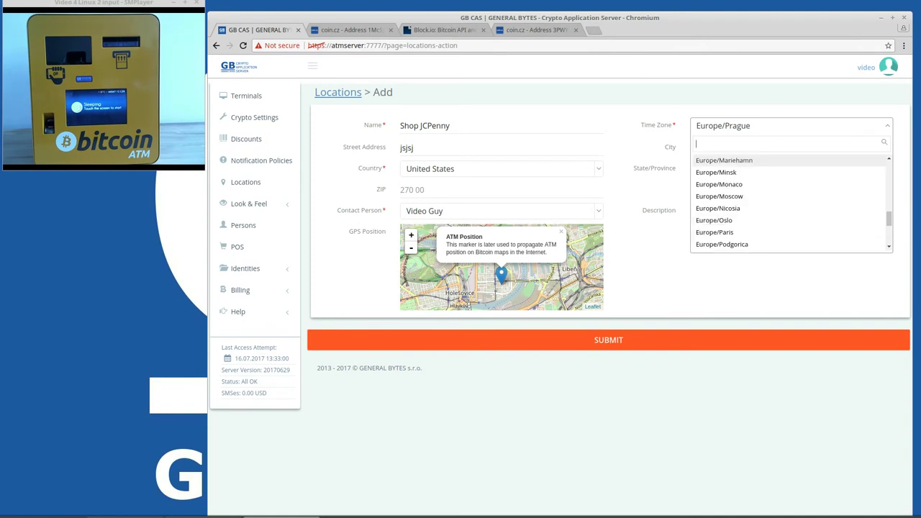
type("New")
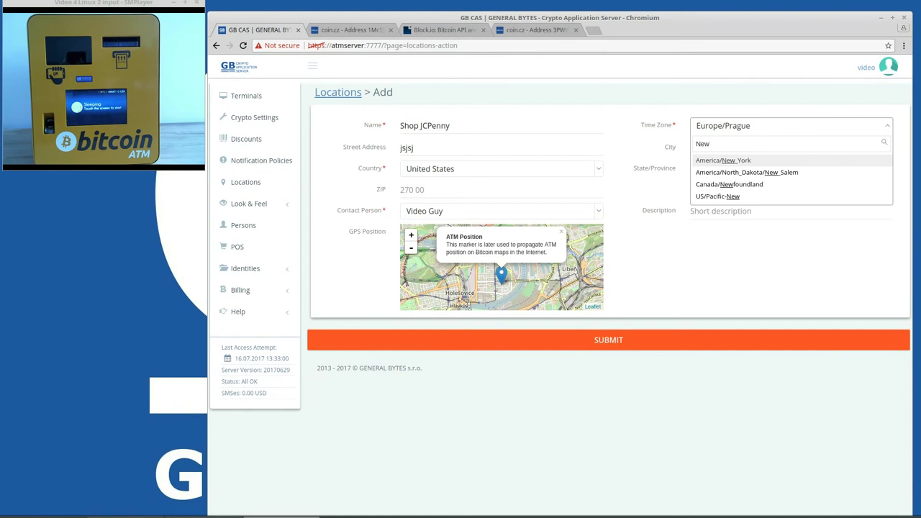
key("Return")
left_click(719, 147)
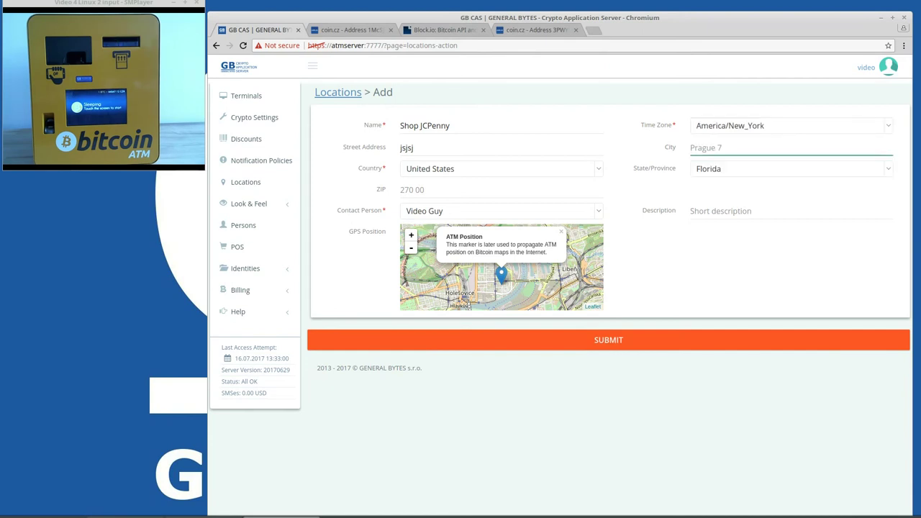
Step: Zoom the map out from Praha and move the ATM marker over the southeastern US
left_click(410, 248)
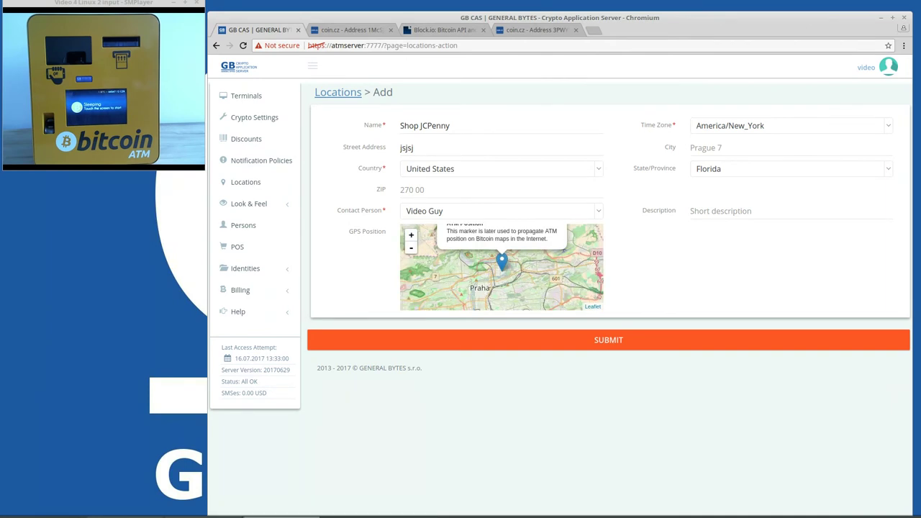
mouse_move(502, 261)
left_mouse_down()
mouse_move(489, 276)
mouse_move(414, 290)
left_mouse_up()
left_click(411, 247)
left_click(410, 248)
left_click(411, 247)
left_click(410, 248)
left_click(410, 247)
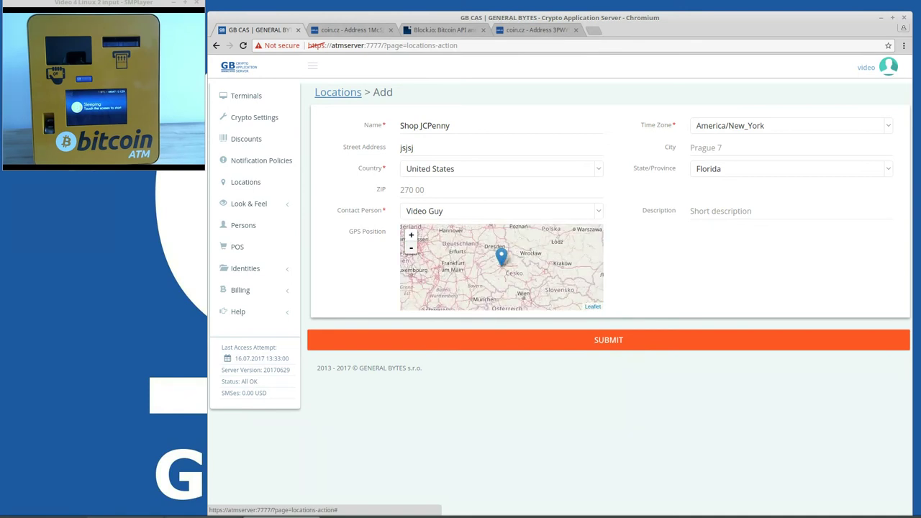
left_click(411, 247)
left_click(411, 247)
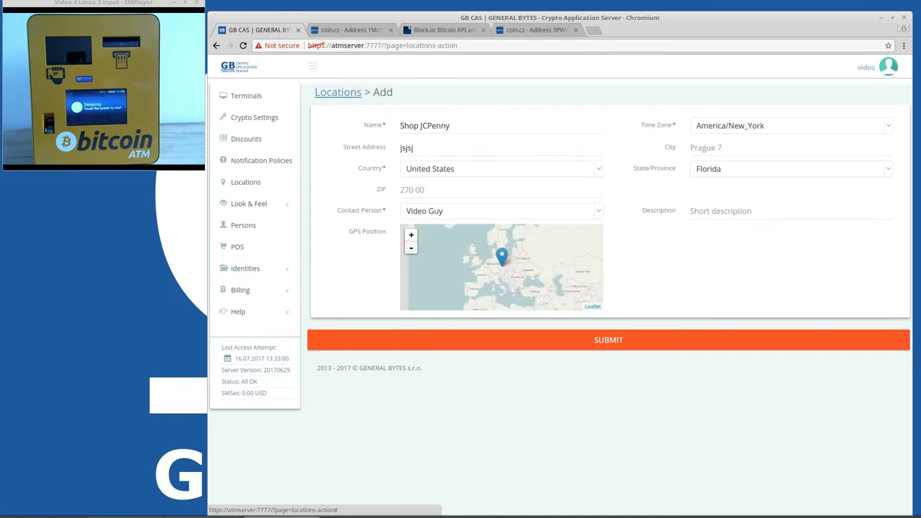
left_click(411, 248)
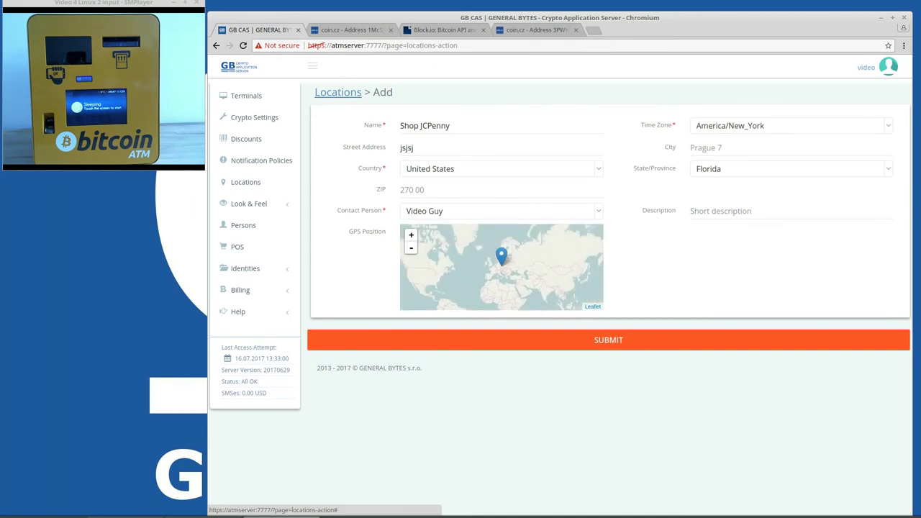
left_click(475, 268)
left_click_drag(475, 268, 436, 285)
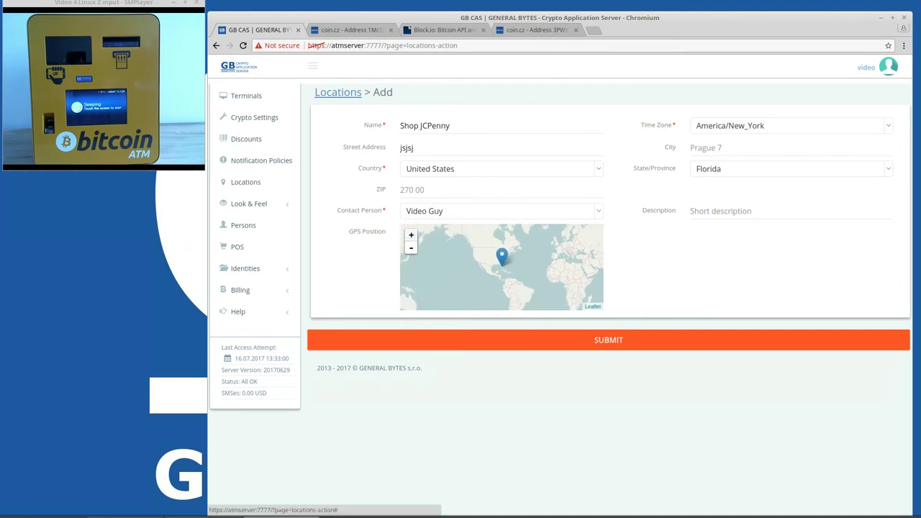
Step: Zoom in on Florida and place the ATM marker between Bradenton and Sarasota
left_click(411, 234)
left_click(410, 235)
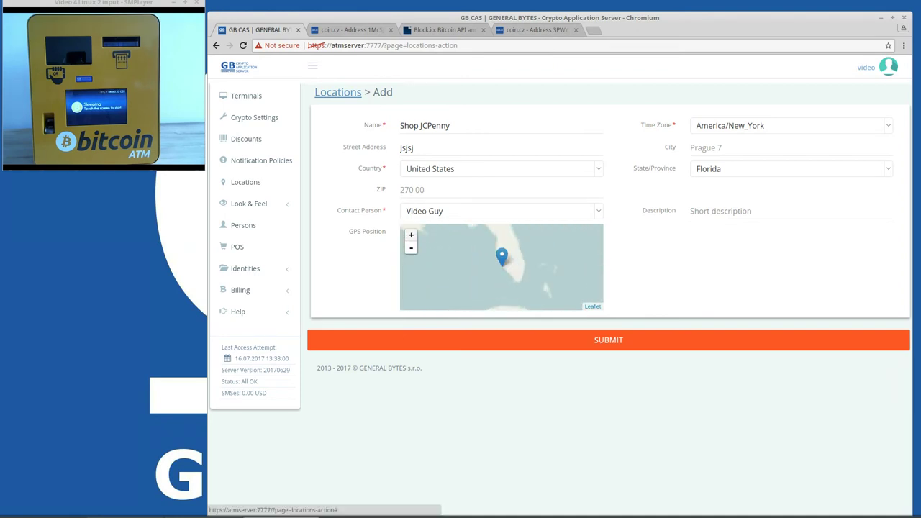
left_click(411, 234)
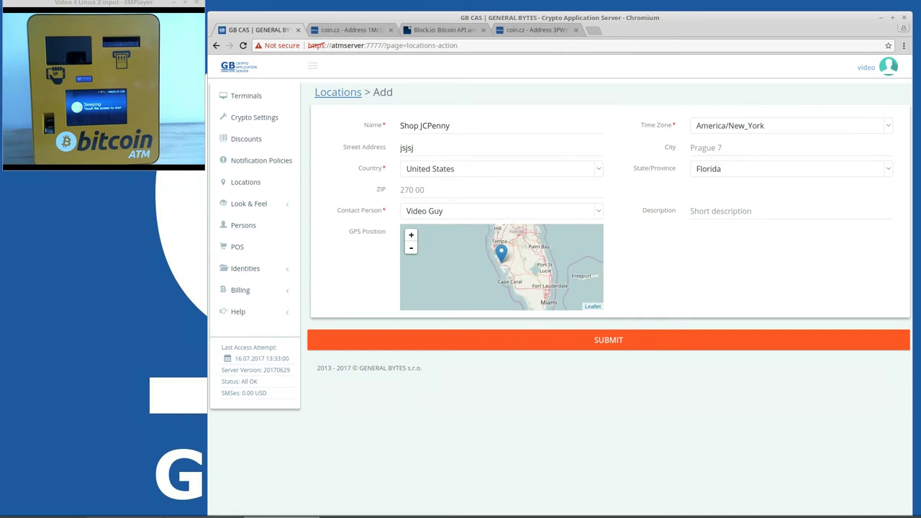
left_click(411, 234)
left_click(411, 234)
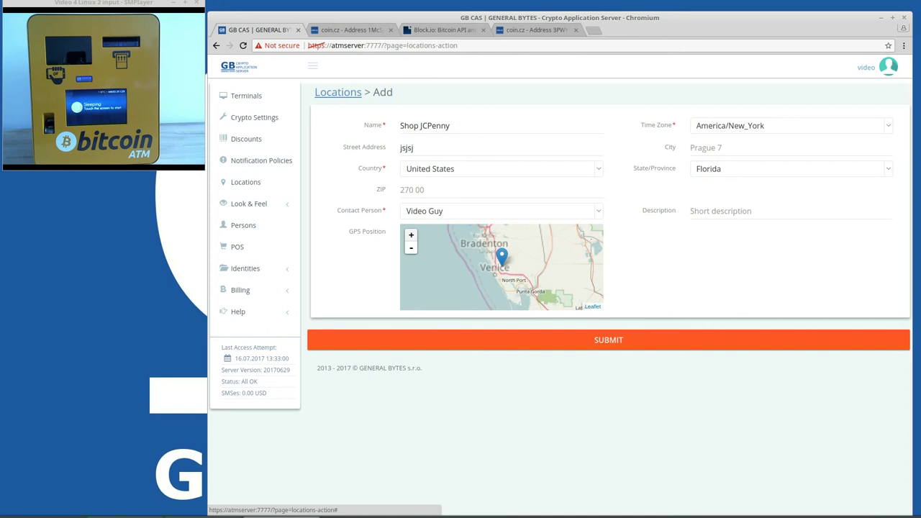
left_click(410, 234)
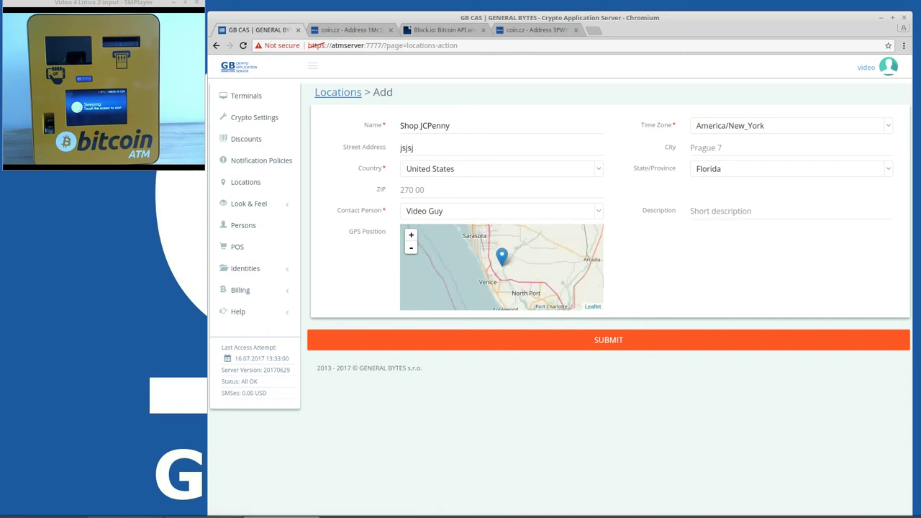
mouse_move(518, 270)
left_mouse_down()
mouse_move(494, 246)
mouse_move(497, 232)
mouse_move(515, 283)
left_mouse_up()
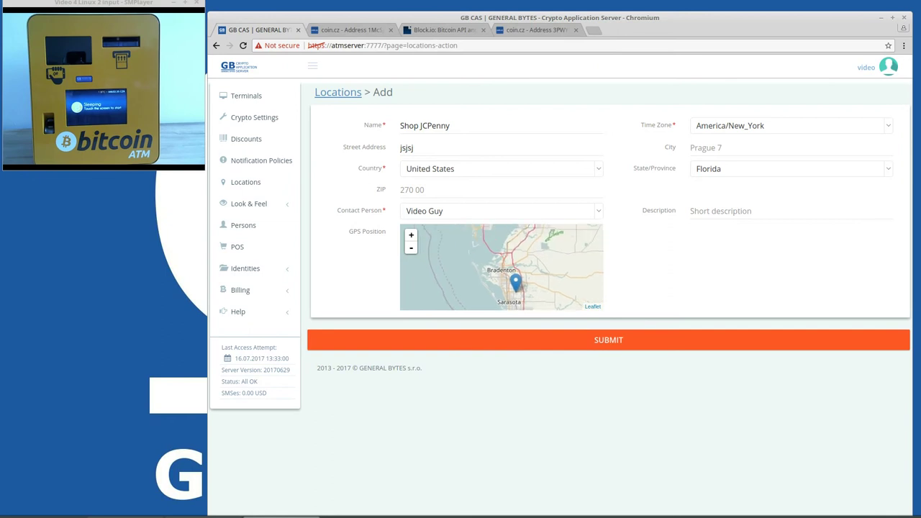
left_click(410, 235)
left_click(411, 235)
left_click(410, 235)
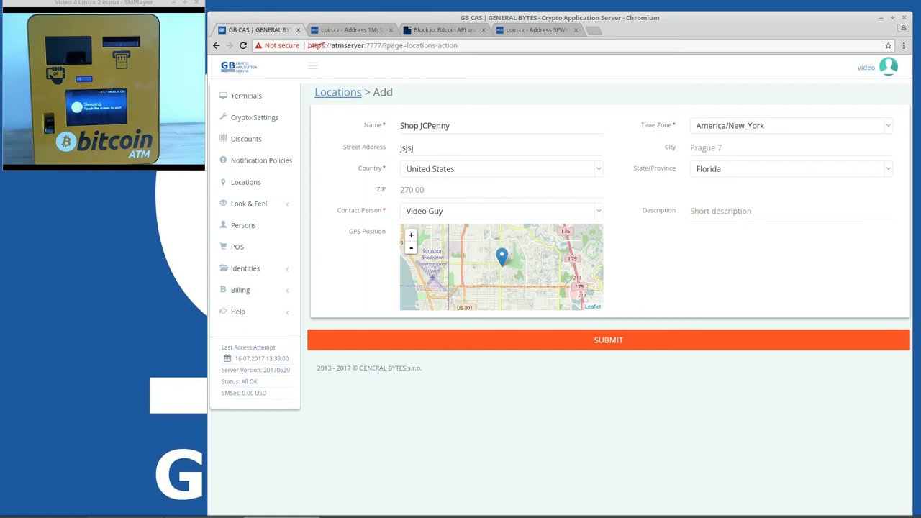
left_click_drag(501, 256, 498, 255)
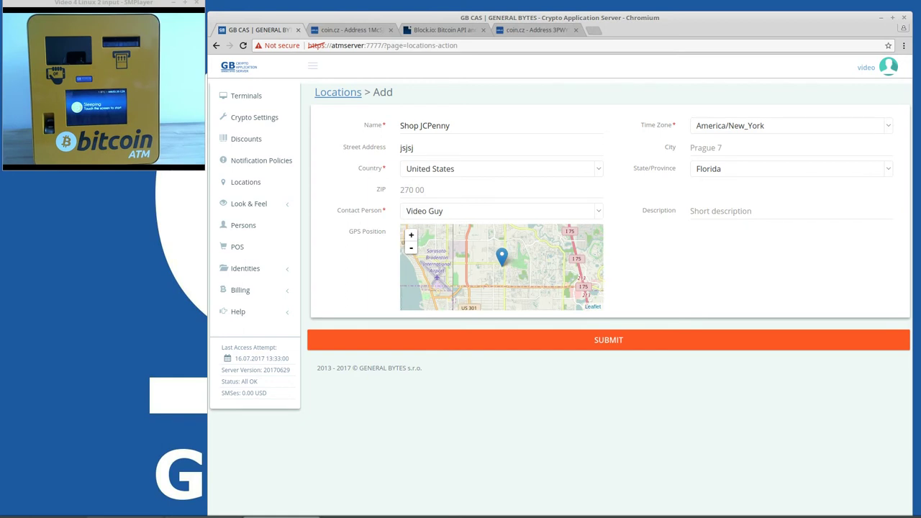
left_click(411, 235)
left_click(410, 235)
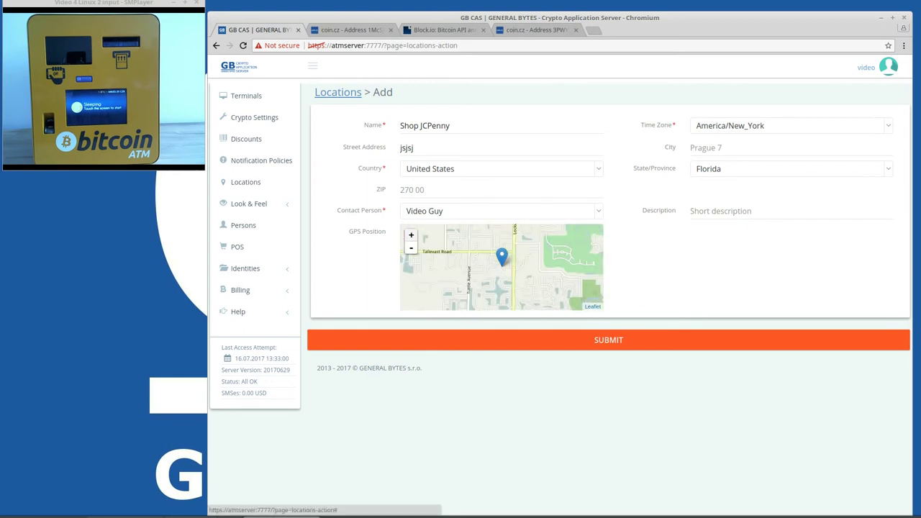
mouse_move(503, 245)
left_mouse_down()
mouse_move(504, 267)
mouse_move(517, 258)
left_mouse_up()
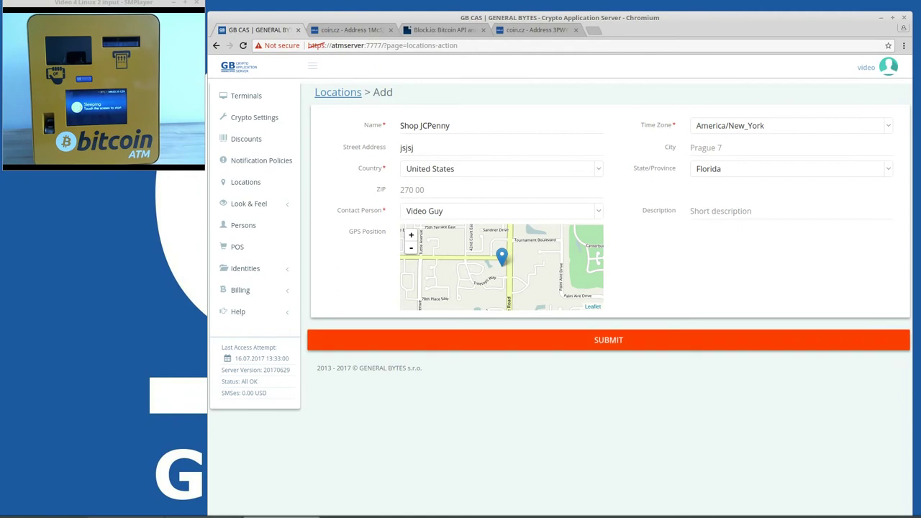
Step: Add a description saying who manages the location, then save Shop JCPenny
left_click(719, 211)
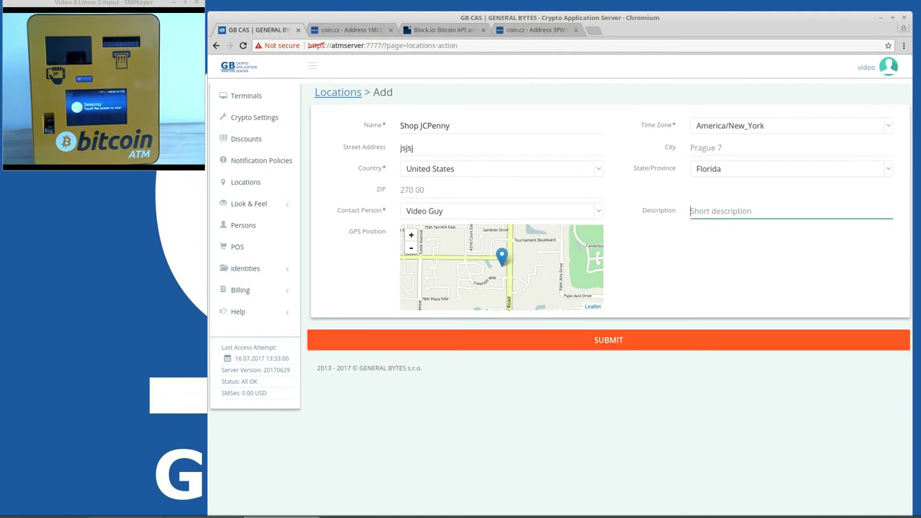
type("Mark found this loca")
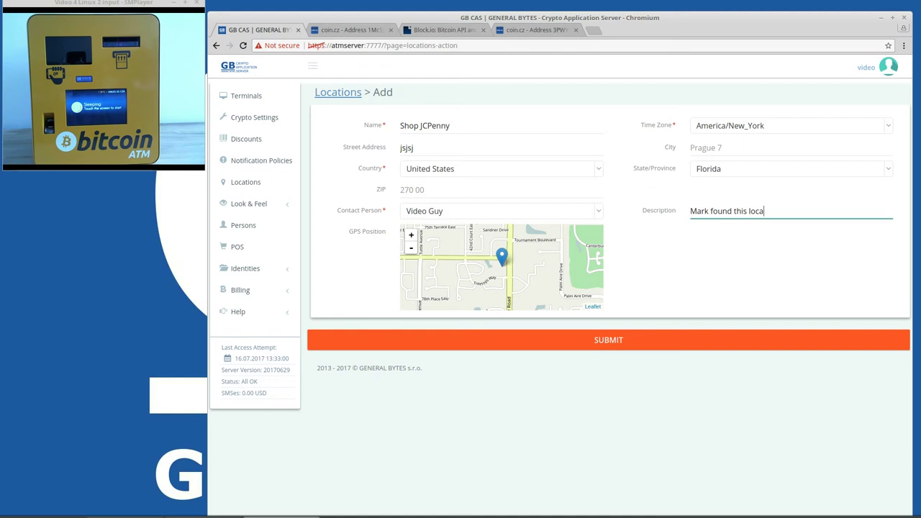
key("shift+Left")
key("shift+Left")
key("shift+Left")
key("shift+Left")
key("shift+Left")
key("shift+Left")
key("shift+Left")
key("shift+Left")
key("shift+Left")
key("shift+Left")
key("shift+Left")
key("shift+Left")
key("shift+Left")
key("shift+Left")
key("shift+Left")
key("shift+Left")
key("shift+Left")
key("shift+Left")
key("shift+Left")
key("shift+Left")
key("shift+Right")
key("shift+Right")
key("shift+Right")
key("shift+Right")
type("mana")
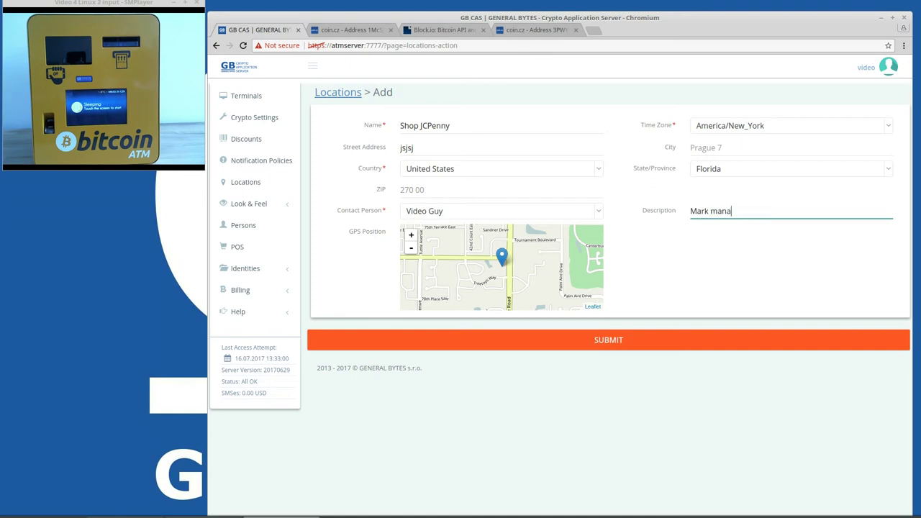
type("ges this location.")
key("Return")
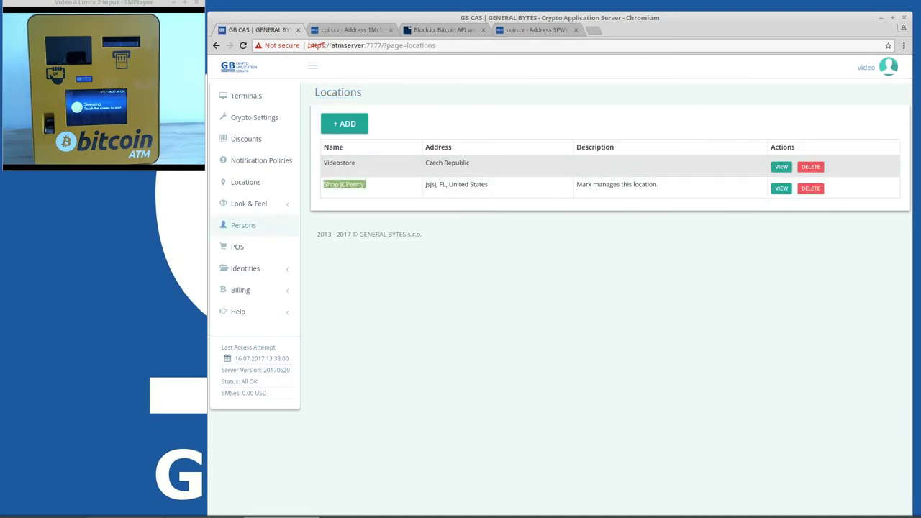
Step: Open terminal BT100305's detail page from the Terminals list
left_click(246, 95)
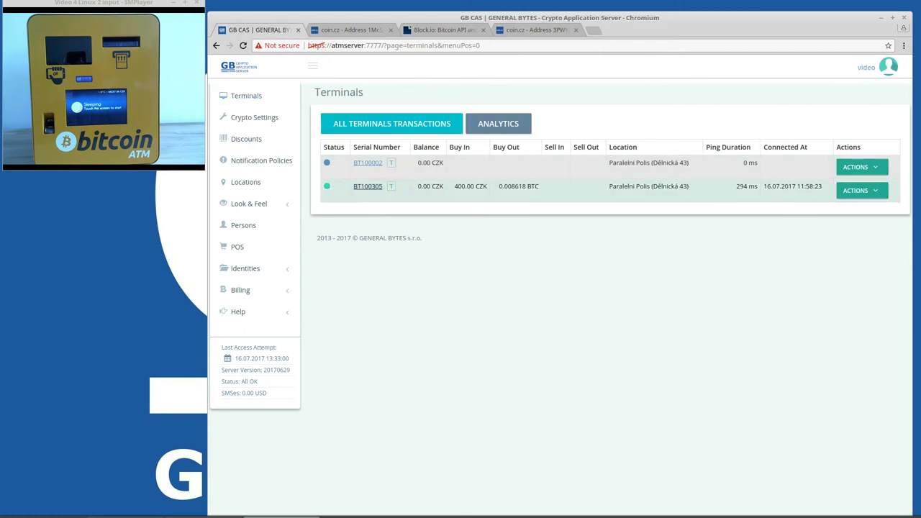
left_click(366, 187)
scroll(606, 288, "down", 8)
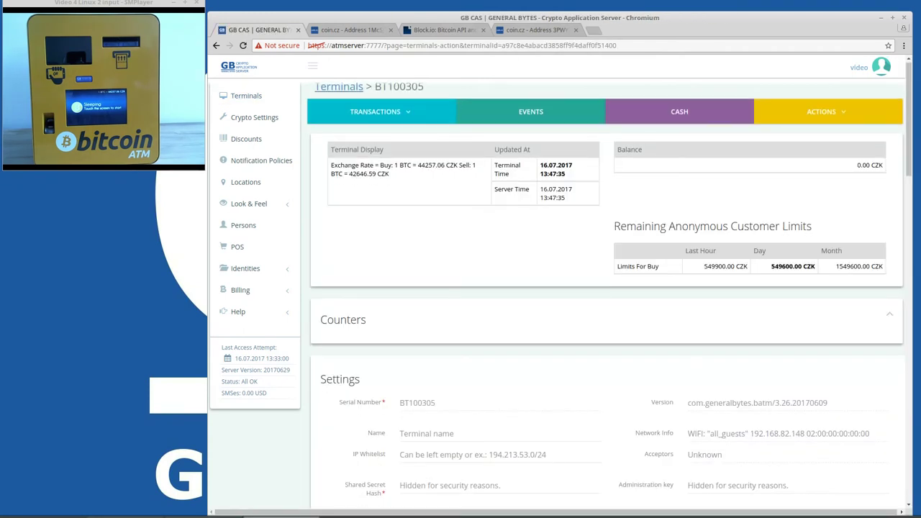
scroll(606, 295, "down", 10)
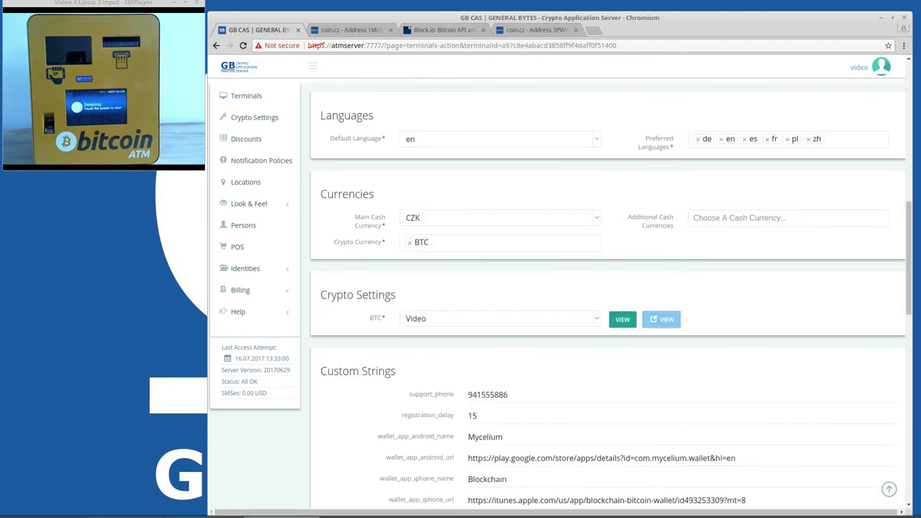
scroll(606, 295, "down", 4)
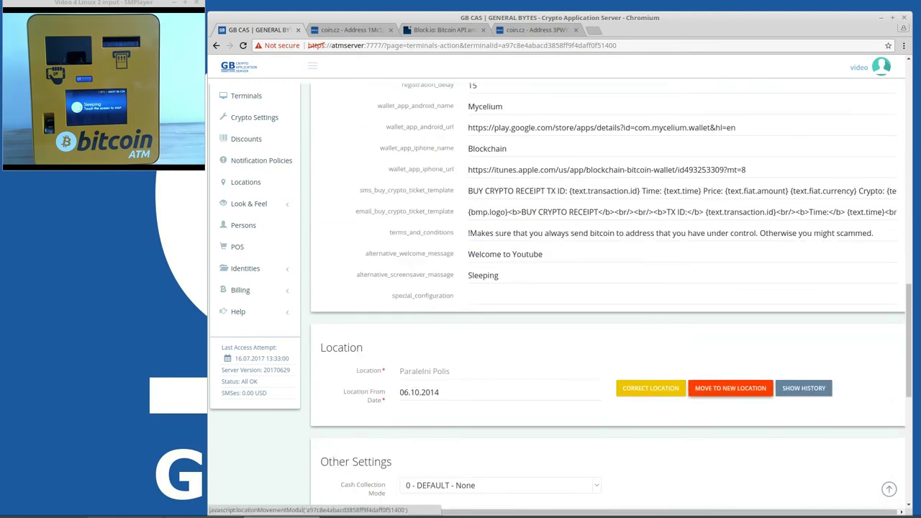
Step: Move BT100305 to location Shop JCPenny, effective from 16.07.2017
left_click(716, 385)
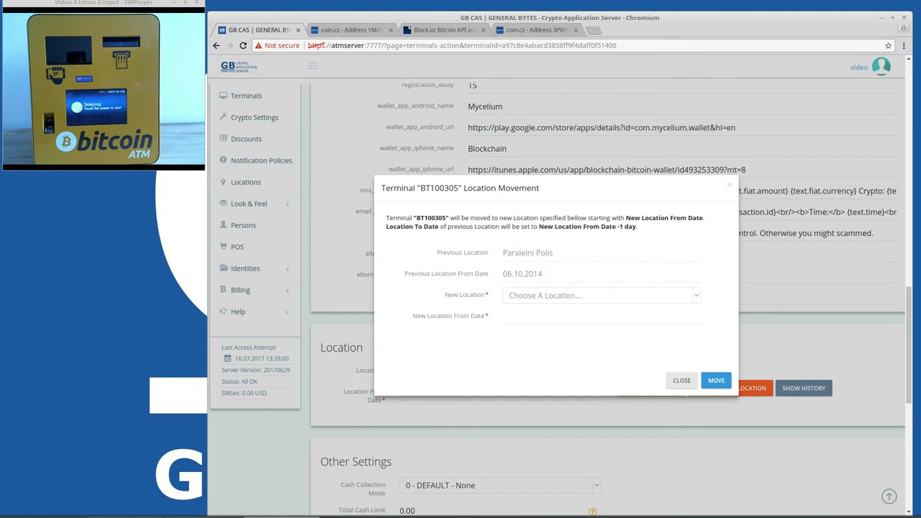
left_click(600, 295)
left_click(533, 342)
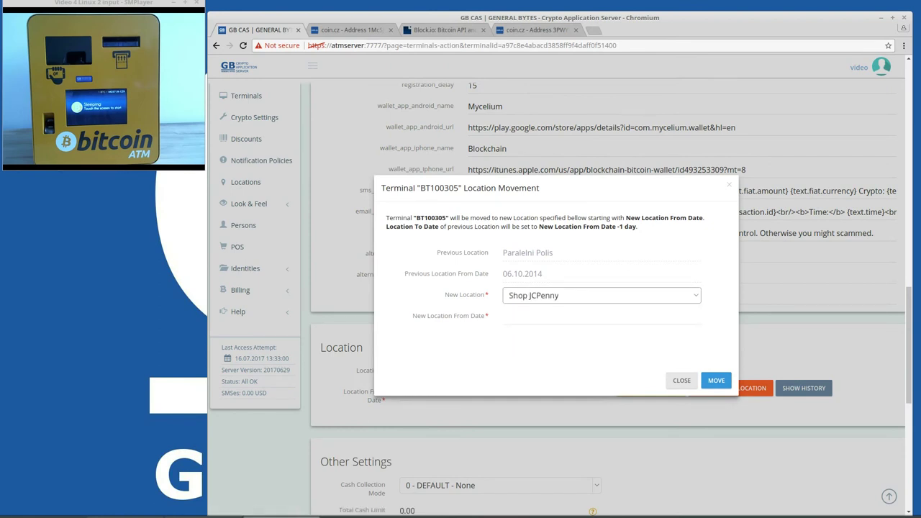
left_click(504, 315)
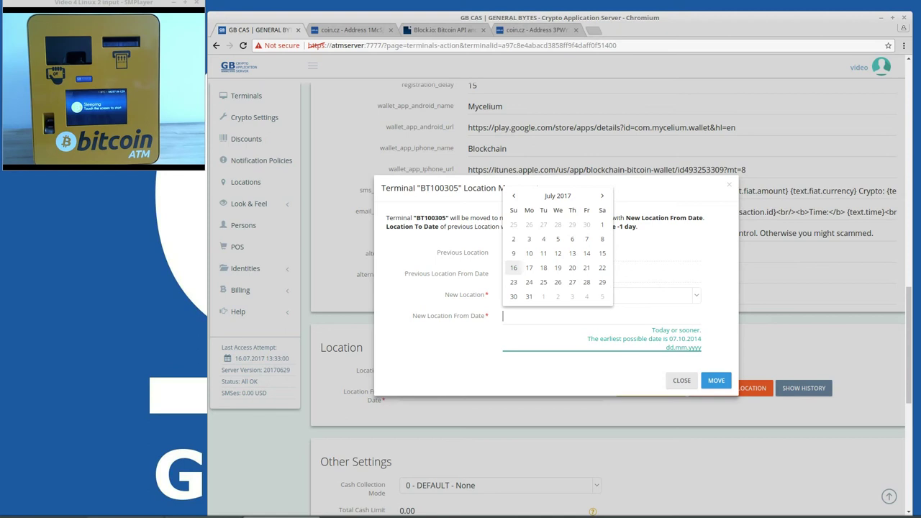
left_click(513, 268)
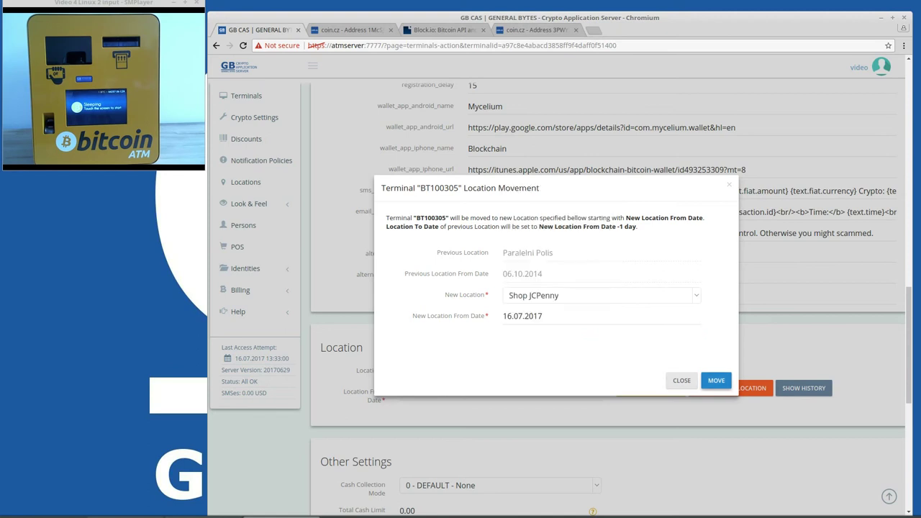
left_click(716, 379)
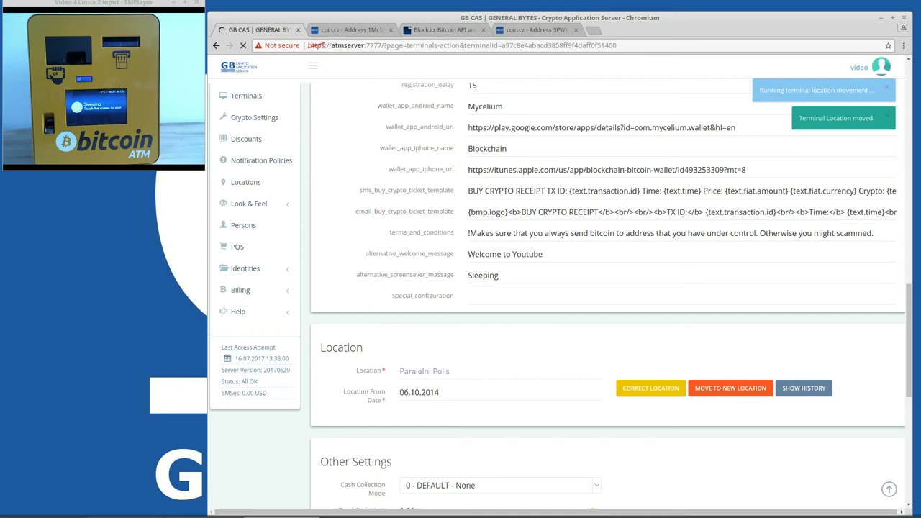
scroll(608, 295, "down", 10)
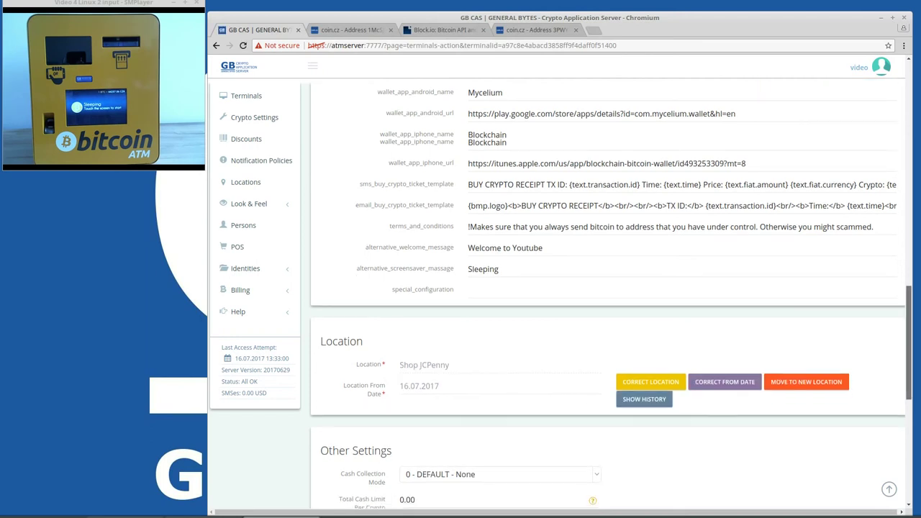
Step: Save the terminal's settings and reopen BT100305's detail page
left_click(604, 460)
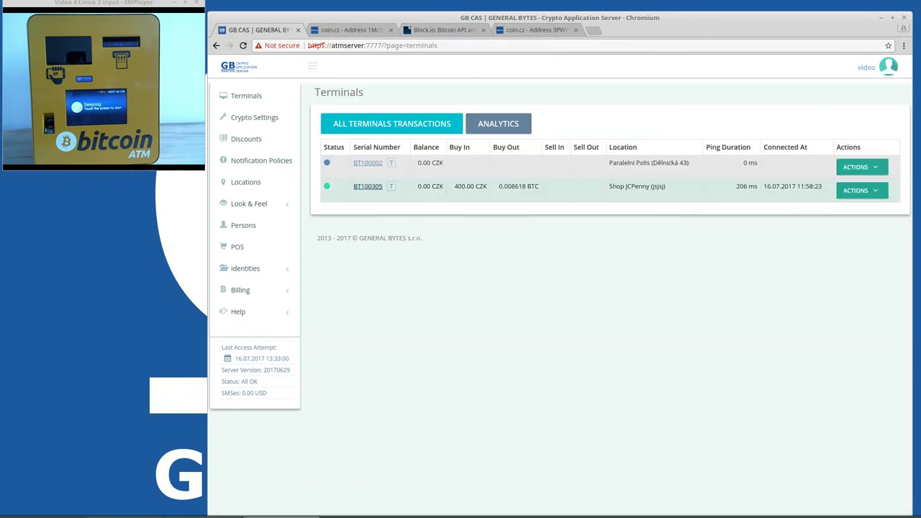
left_click(368, 185)
left_click(820, 117)
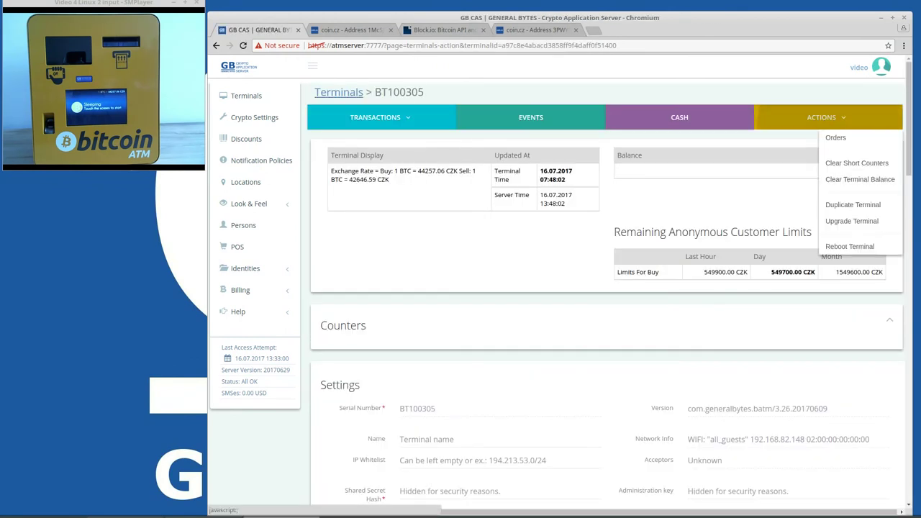
left_click(821, 117)
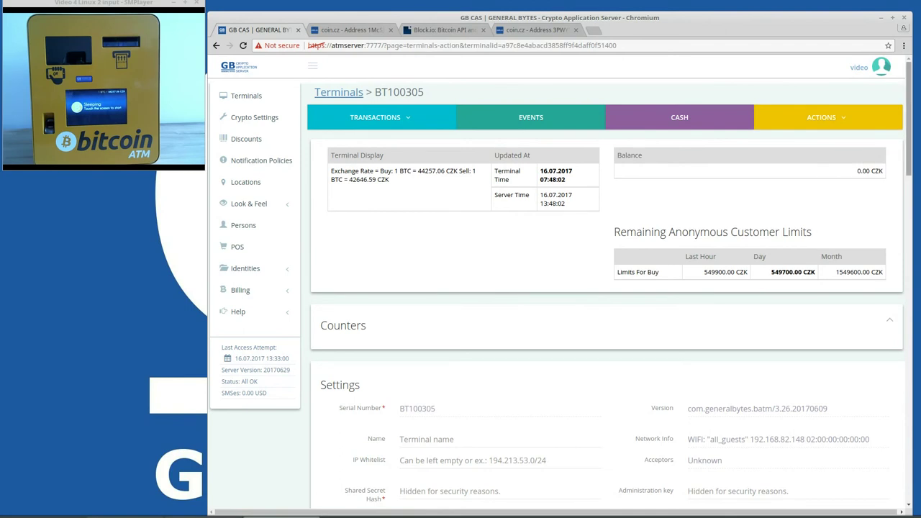
scroll(607, 288, "down", 12)
scroll(606, 288, "down", 6)
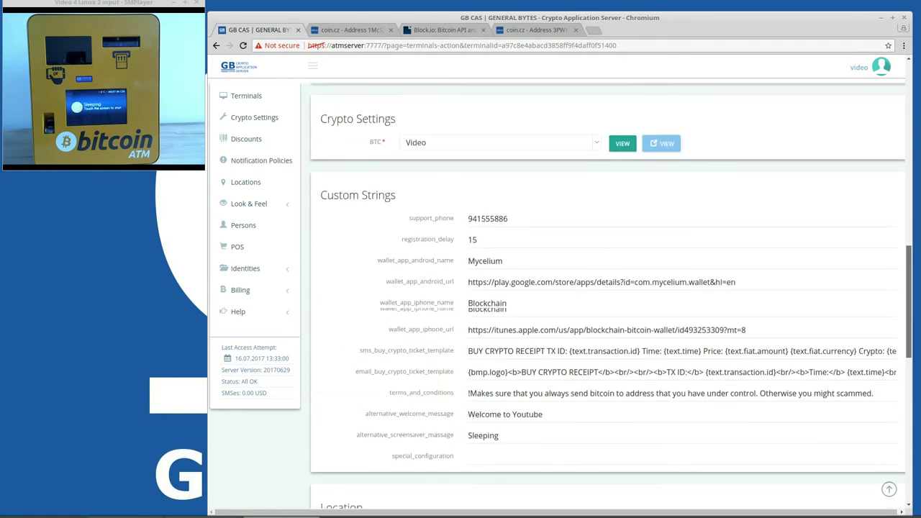
Step: Check the location history: Shop JCPenny from 16.07.2017, Paralelni Polis until 15.07.2017
left_click(643, 351)
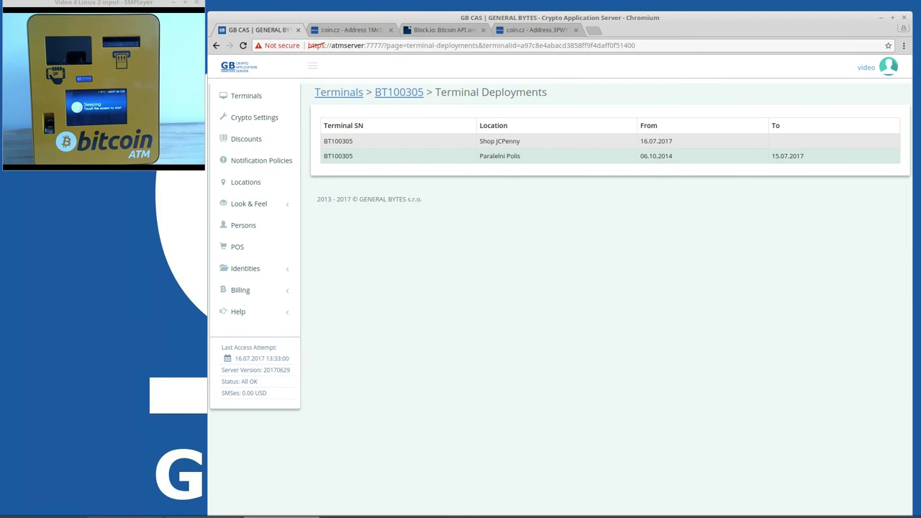
triple_click(499, 141)
left_click(499, 141)
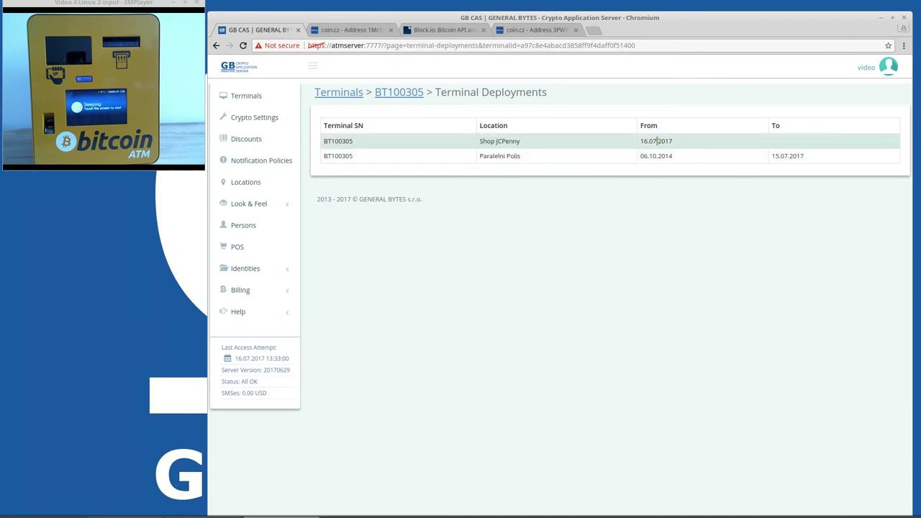
triple_click(508, 141)
left_click(398, 92)
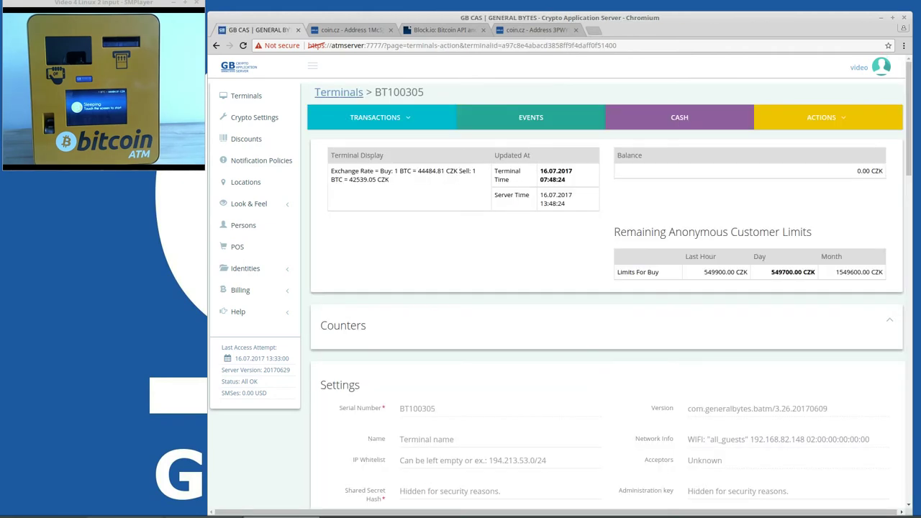
scroll(608, 298, "down", 7)
scroll(608, 295, "down", 6)
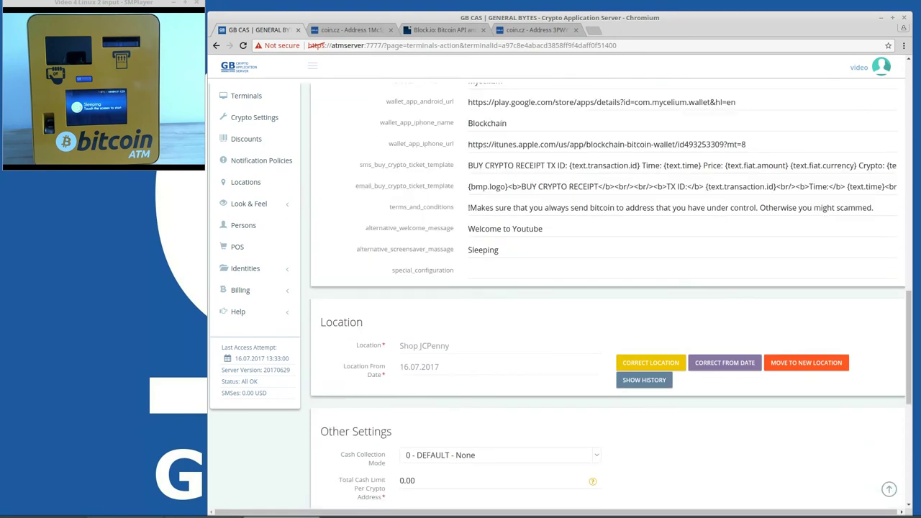
scroll(607, 298, "down", 1)
double_click(422, 244)
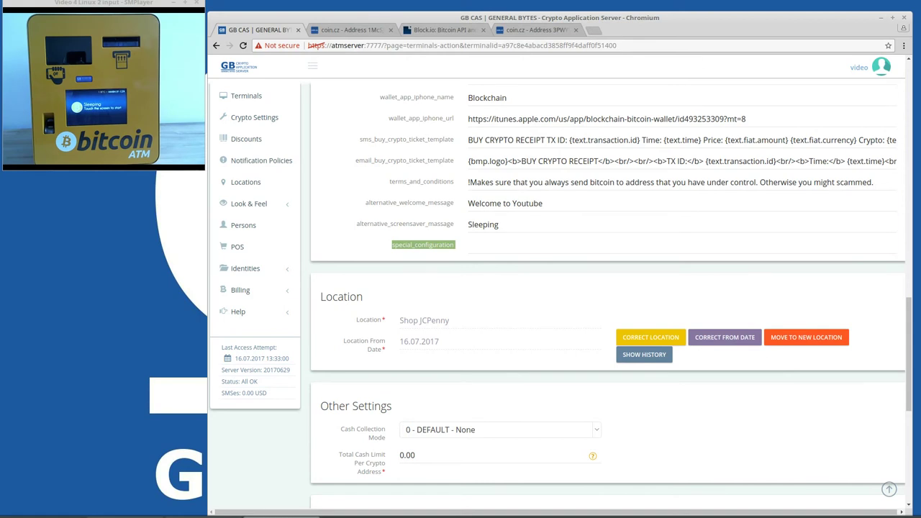
left_click(503, 245)
type("jsjsj")
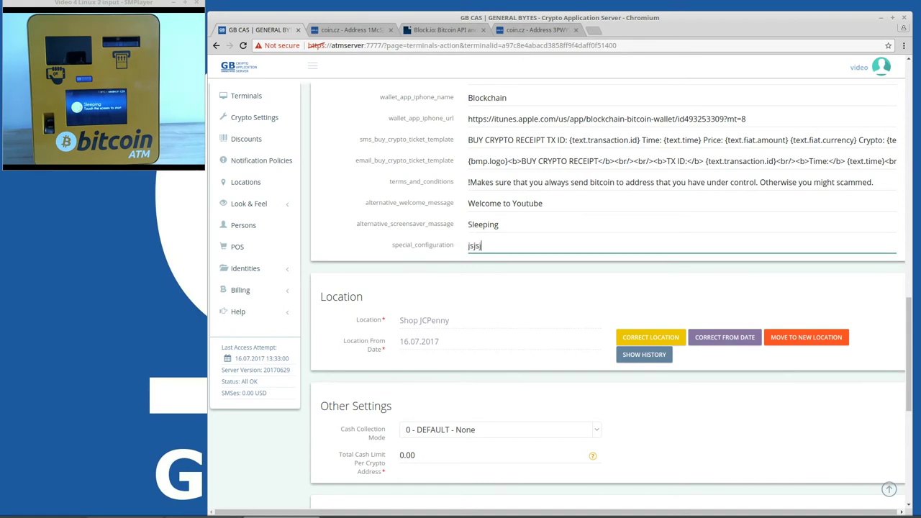
key("ctrl+a")
key("BackSpace")
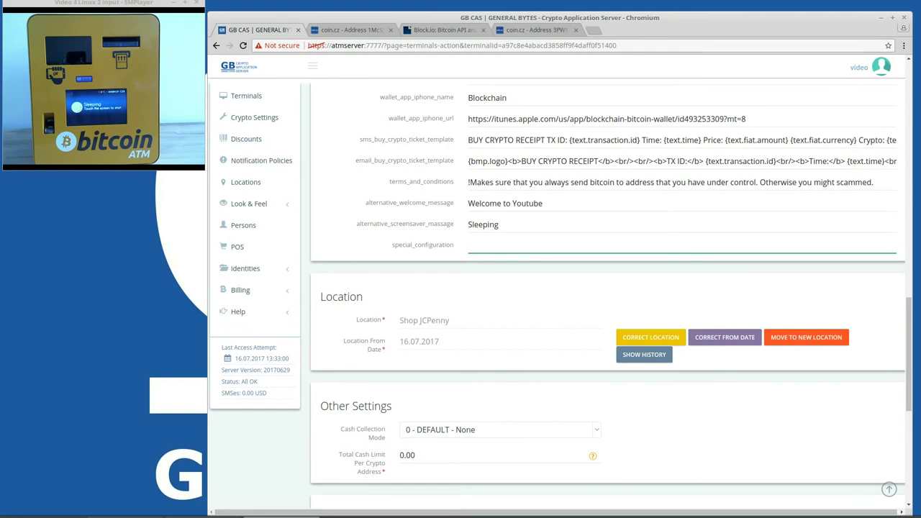
type("chf")
key("Tab")
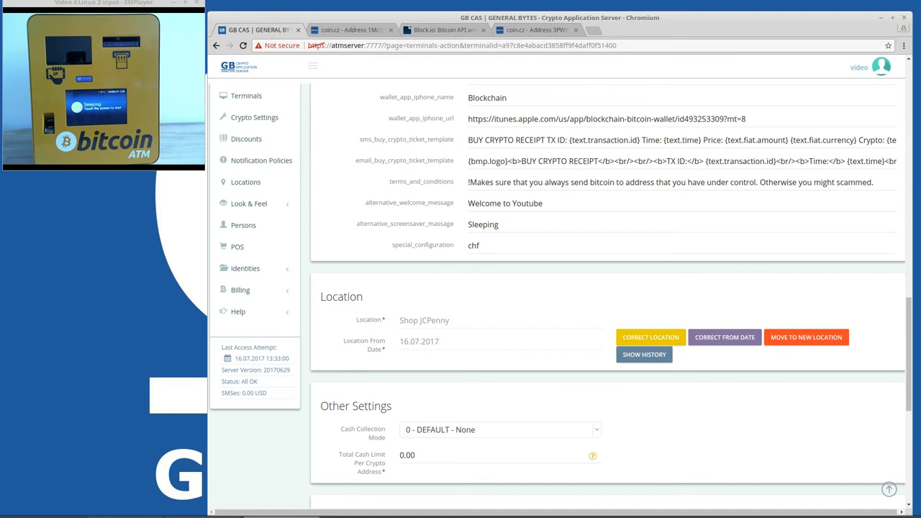
key("shift+Tab")
key("BackSpace")
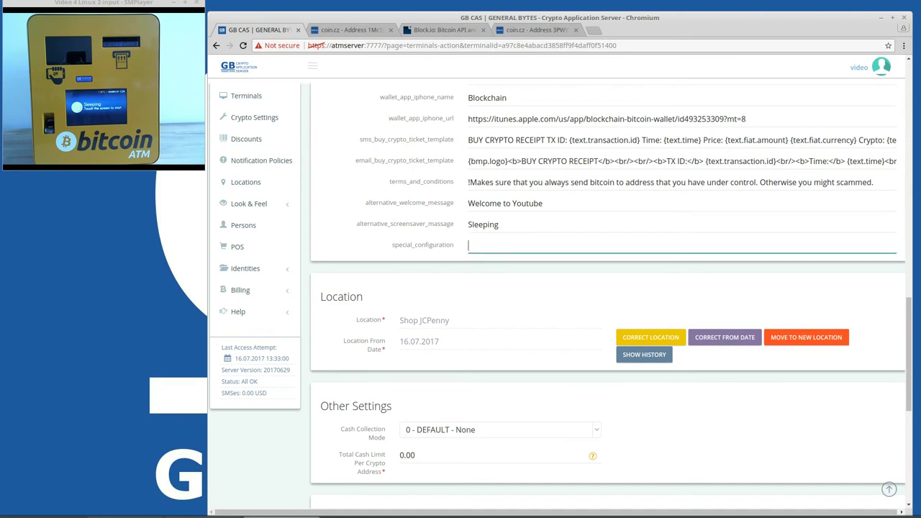
scroll(608, 299, "down", 5)
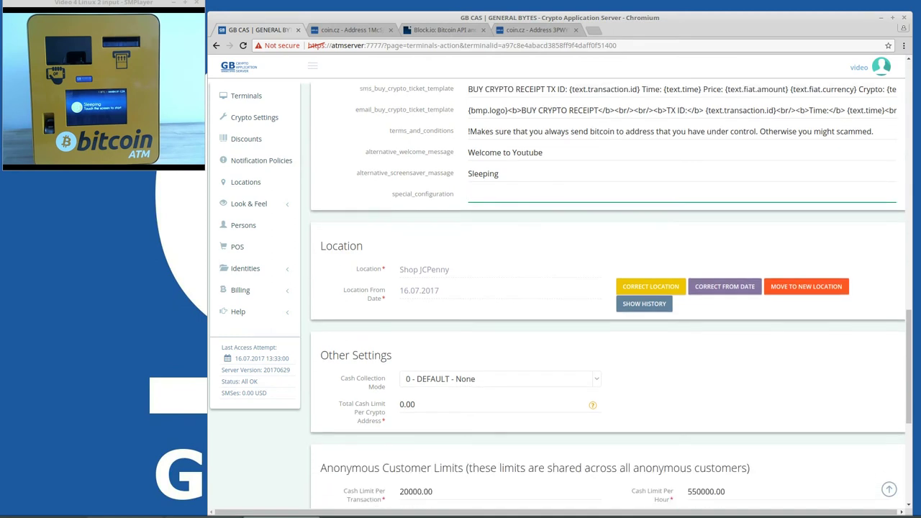
scroll(608, 300, "down", 2)
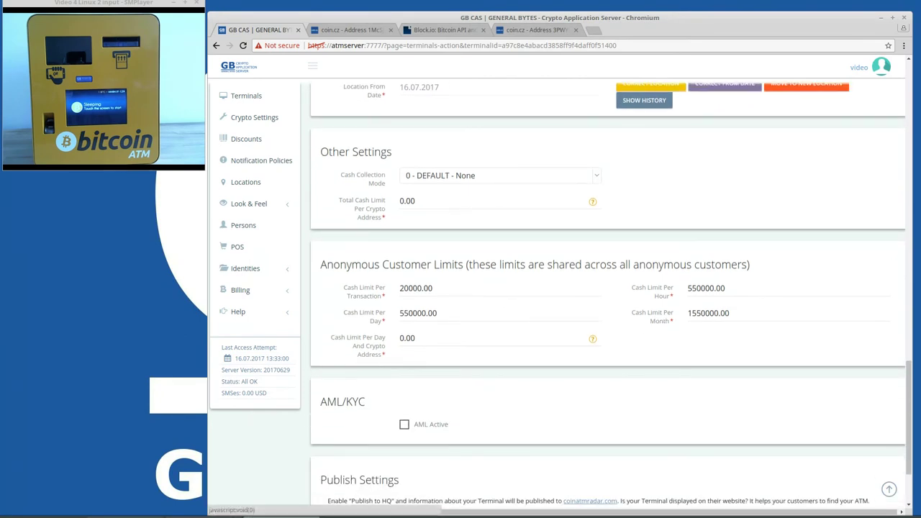
Step: Set Cash Collection Mode to 2, requiring confirmation on cashbox removal, and save
left_click(500, 175)
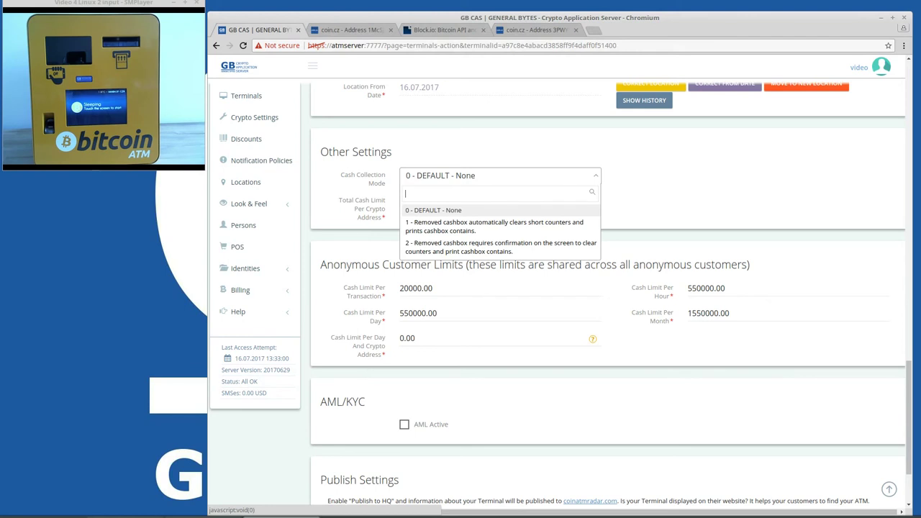
key("Escape")
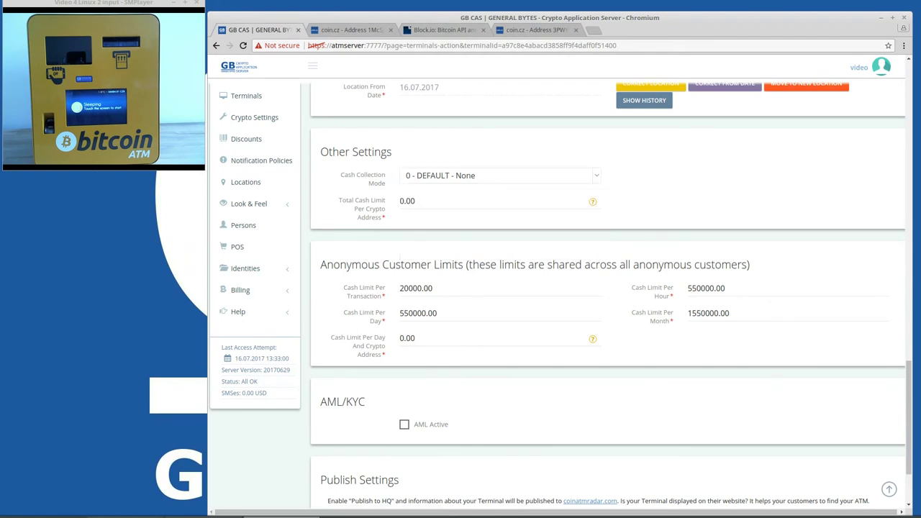
left_click(500, 175)
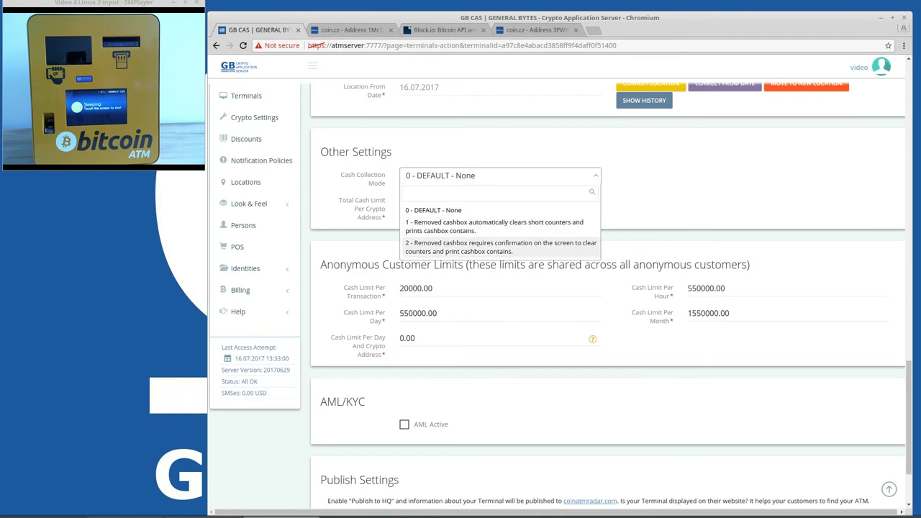
scroll(500, 247, "down", 1)
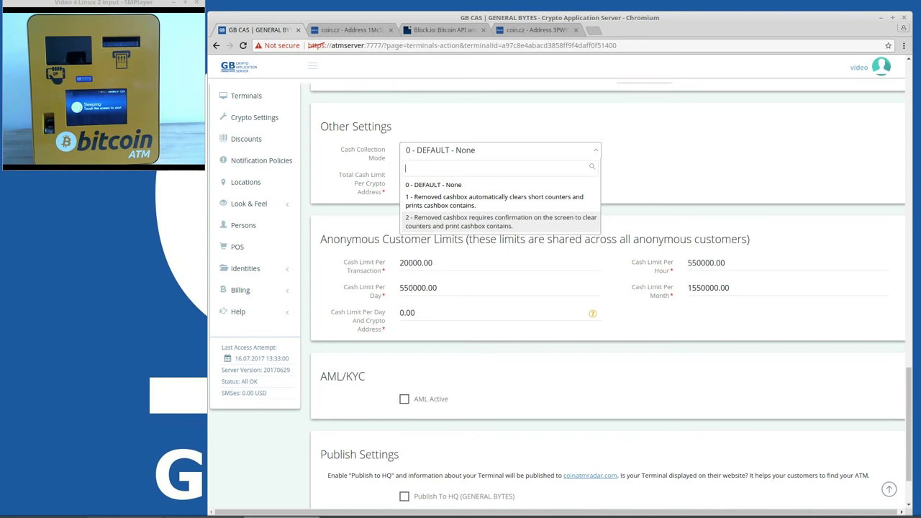
key("Return")
key("Return")
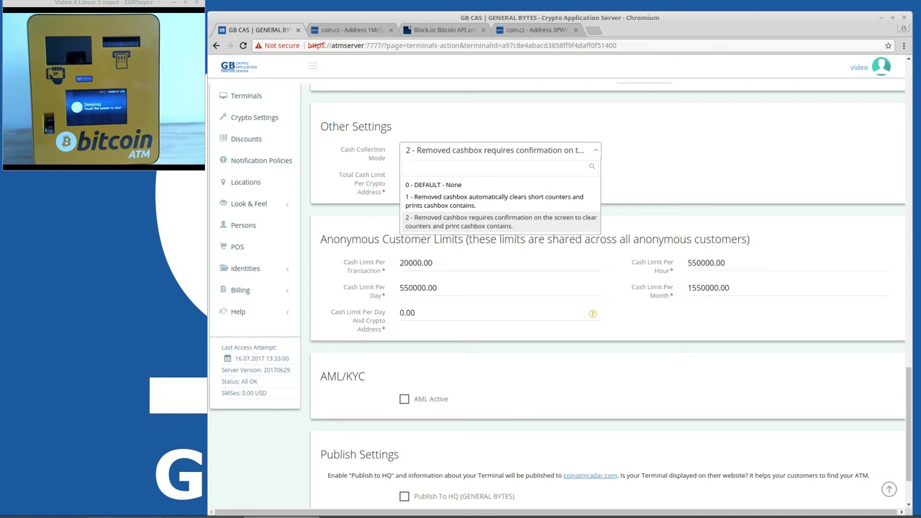
key("Escape")
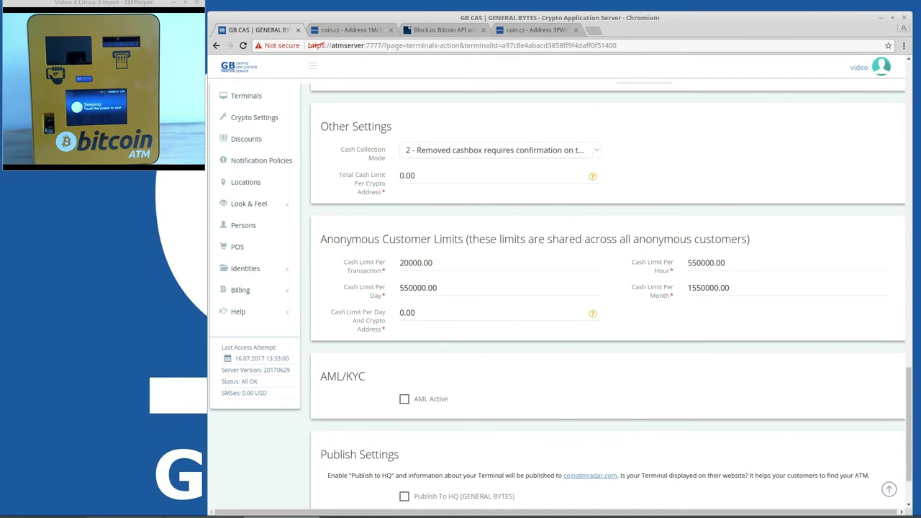
scroll(608, 288, "down", 2)
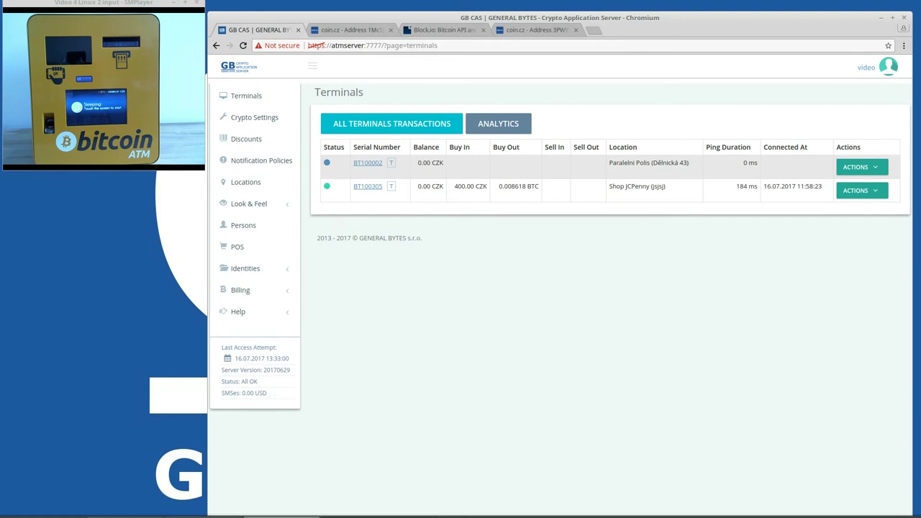
Step: Open BT100305 from the Terminals list, going back once and reopening it
left_click(368, 186)
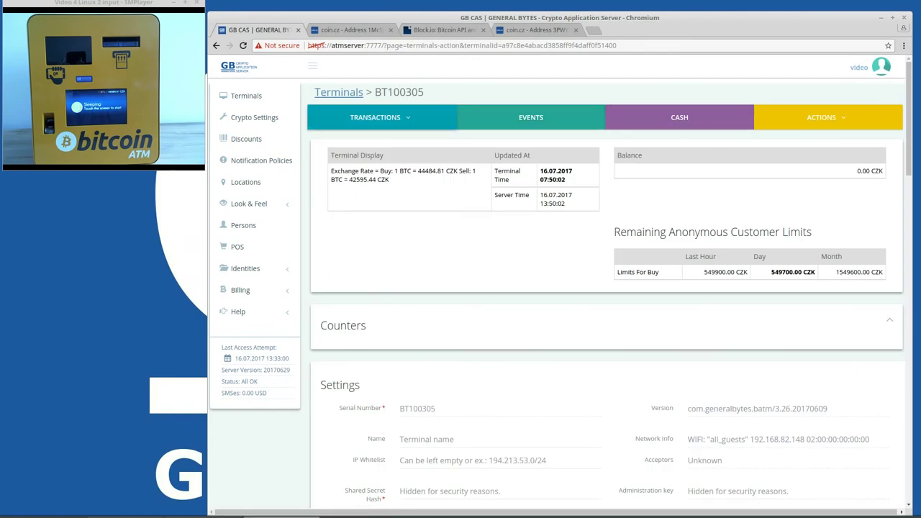
left_click(338, 92)
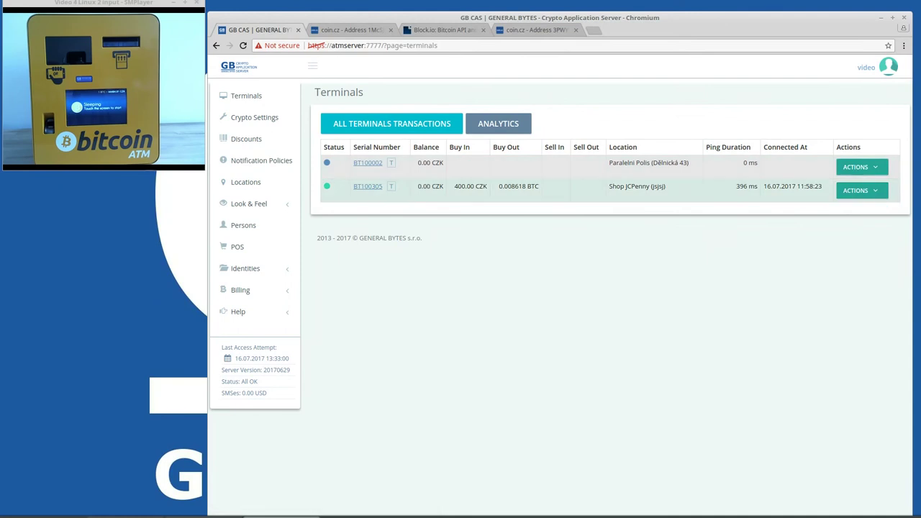
left_click(367, 186)
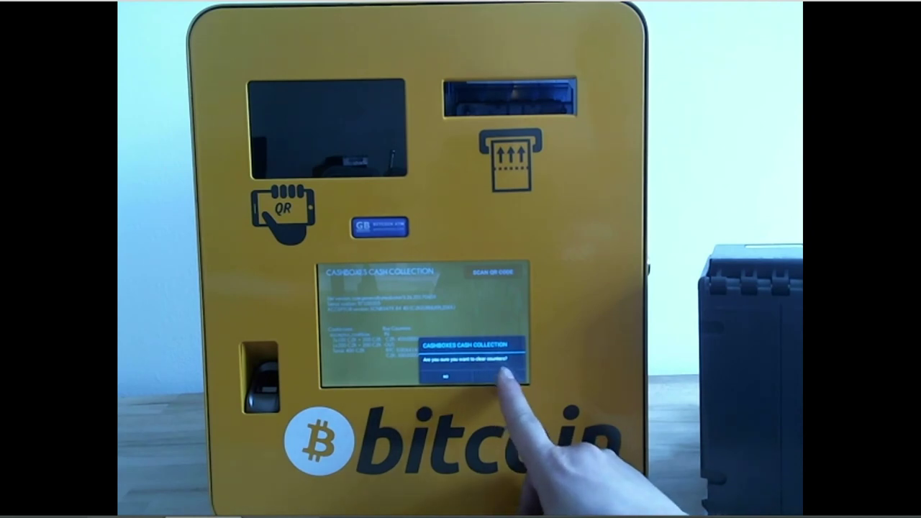
Step: Confirm clearing the counters on the ATM's Cashboxes Cash Collection prompt
left_click(499, 372)
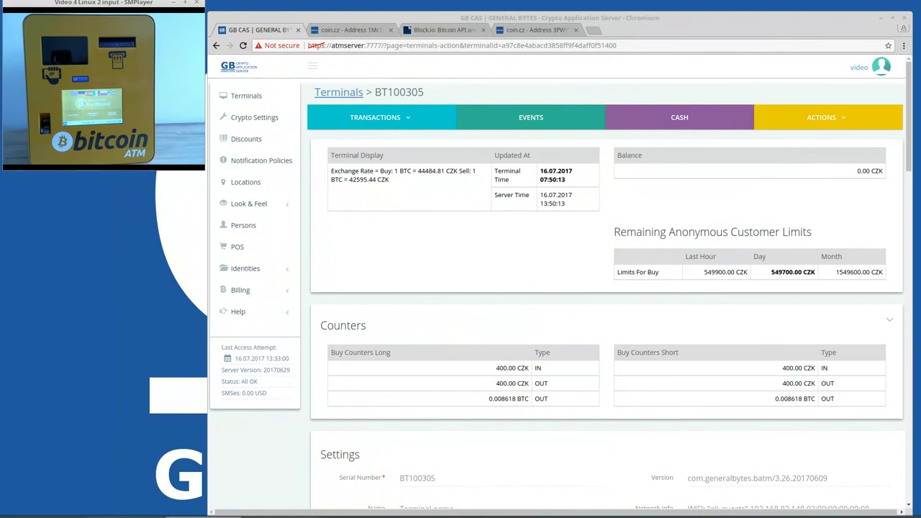
Step: Go back to BT100305 from the Terminals list and show its Cash page with four cashboxes
left_click(338, 93)
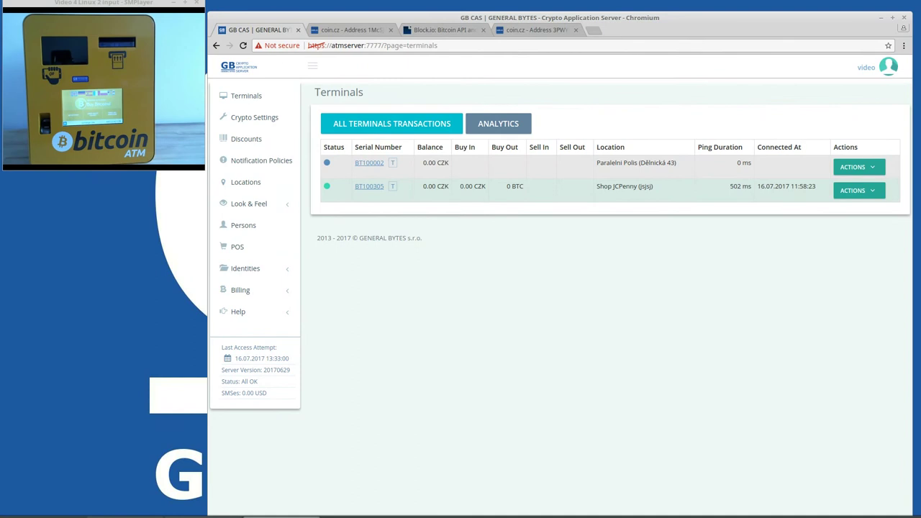
left_click(369, 186)
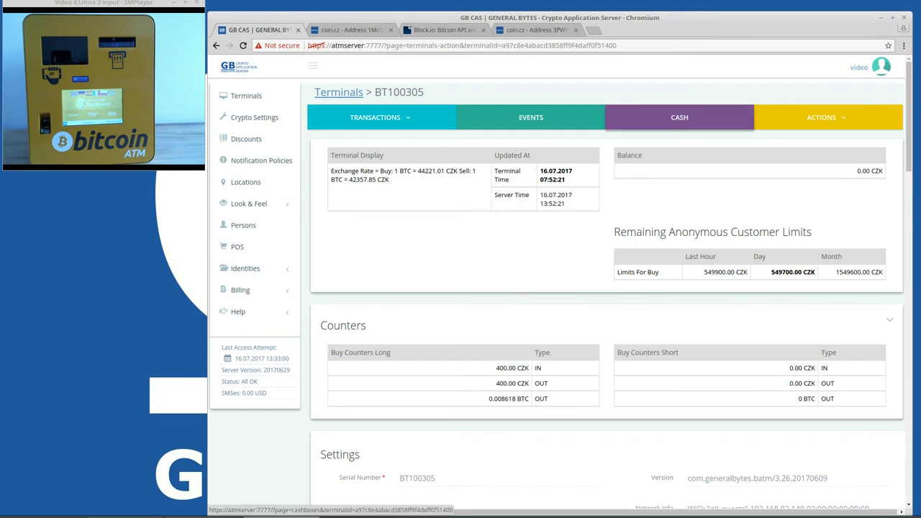
left_click(670, 117)
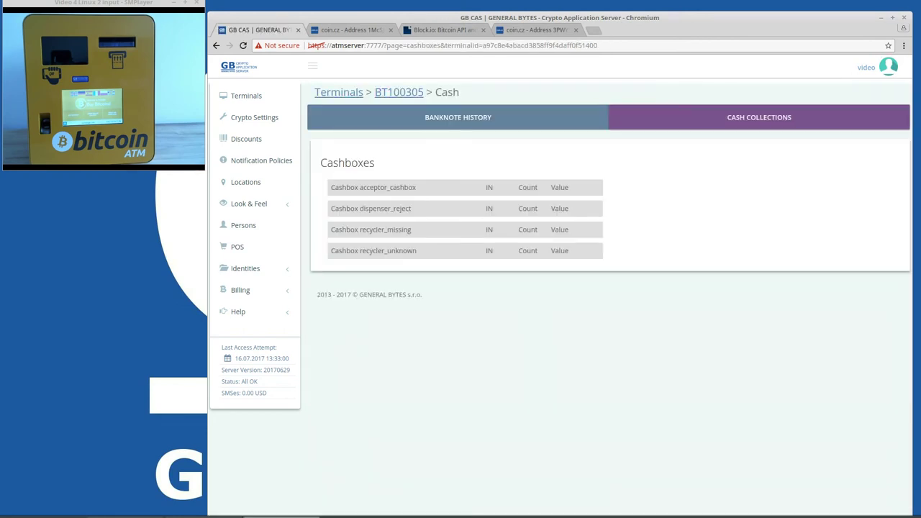
Step: Show Cash Collections and go over the record's server time, 400.00 CZK amount and cashbox contents
left_click(669, 117)
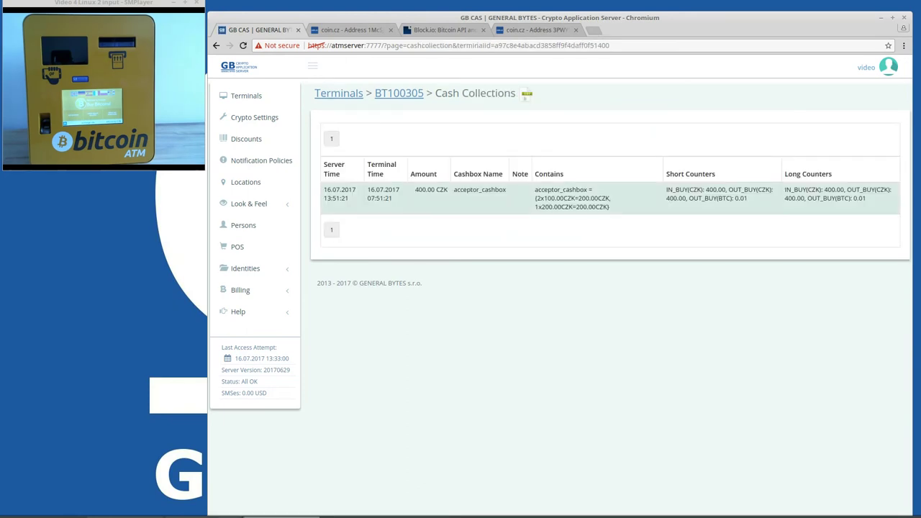
triple_click(339, 193)
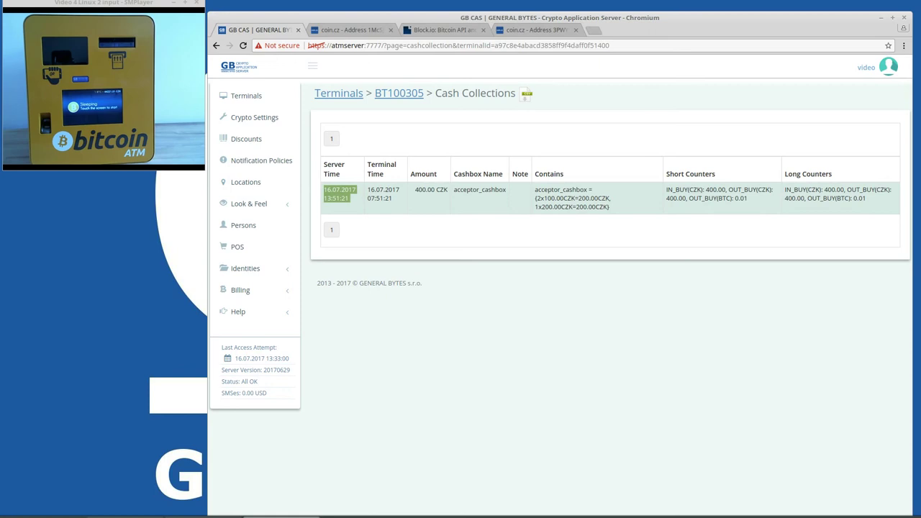
triple_click(338, 194)
triple_click(431, 189)
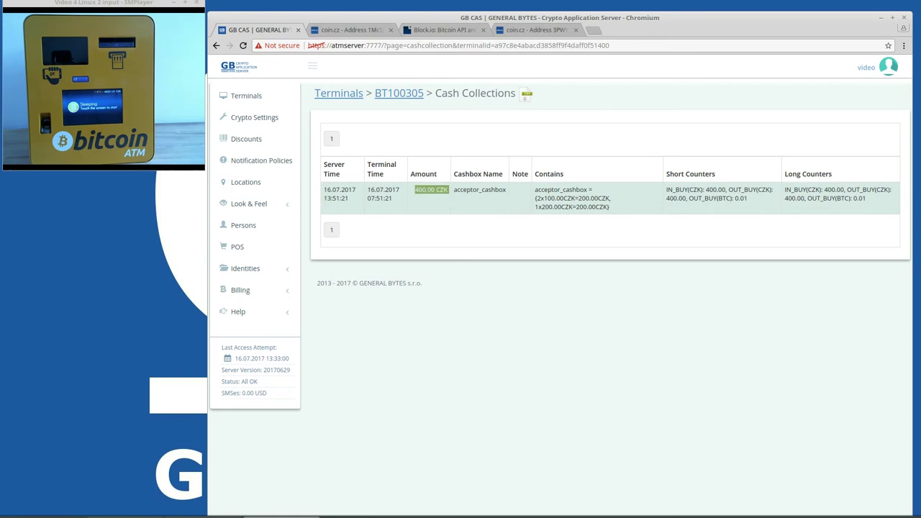
triple_click(572, 198)
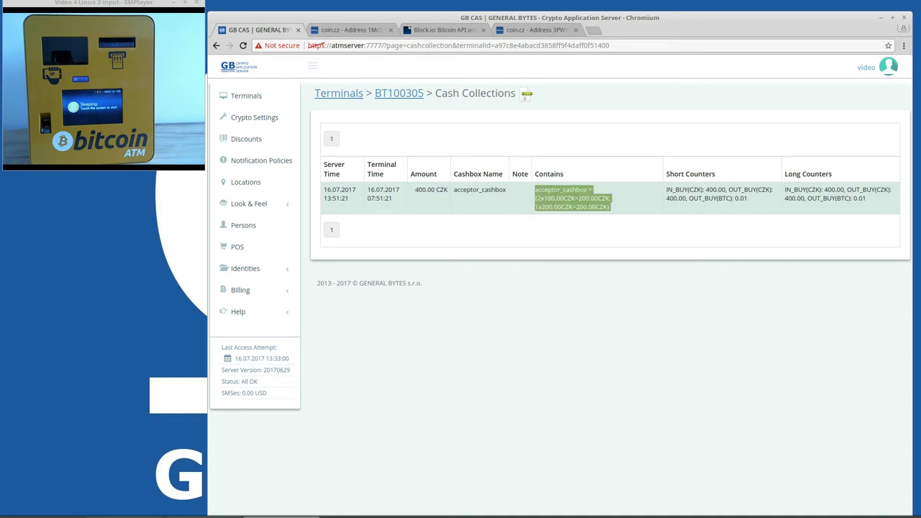
left_click(572, 198)
Step: Explain the banknote breakdown, 200.00CZK subtotal and short/long counters, then return to BT100305
left_click_drag(535, 198, 582, 198)
double_click(593, 198)
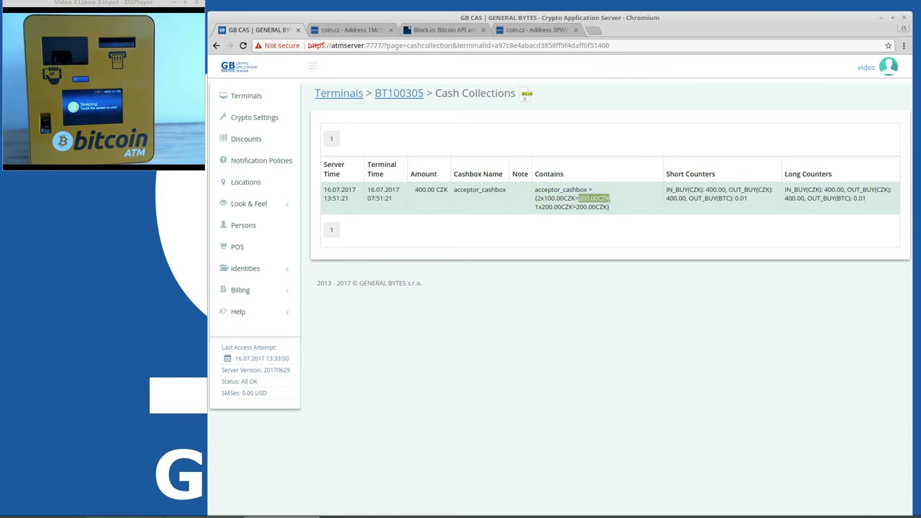
left_click(587, 206)
triple_click(712, 194)
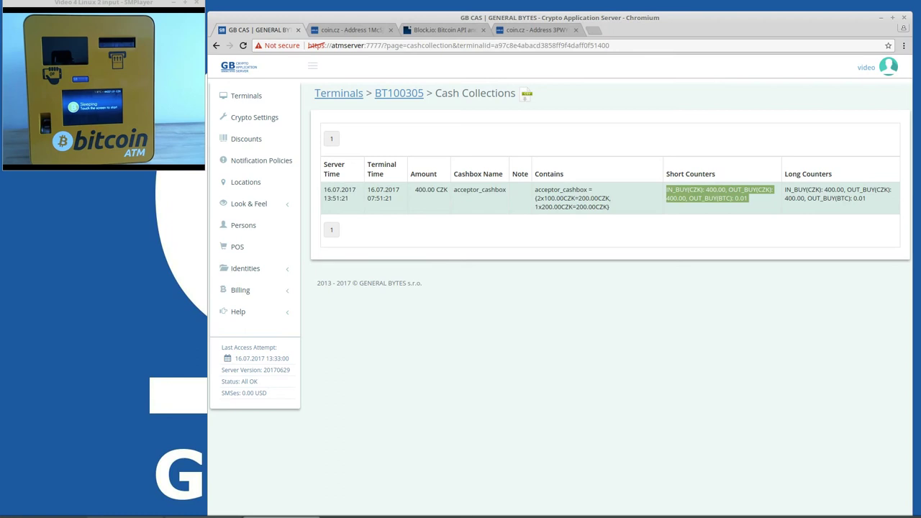
triple_click(834, 194)
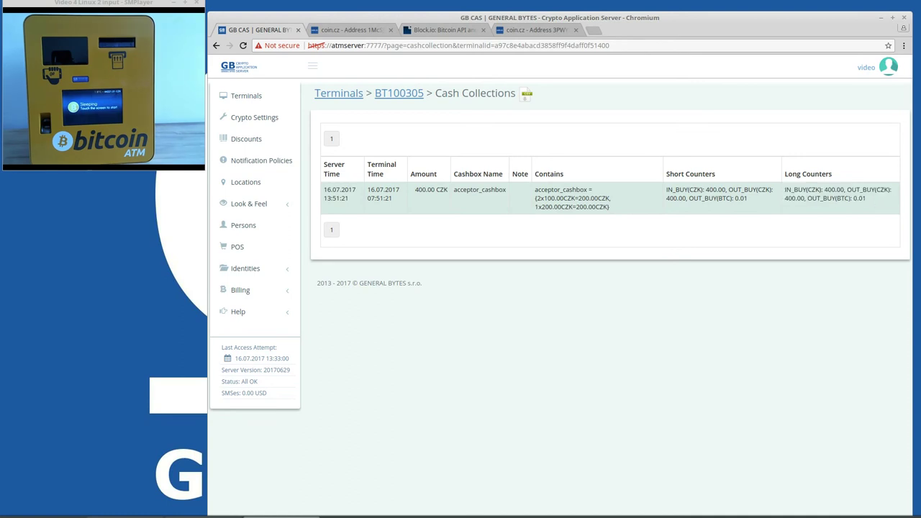
triple_click(741, 197)
left_click(398, 92)
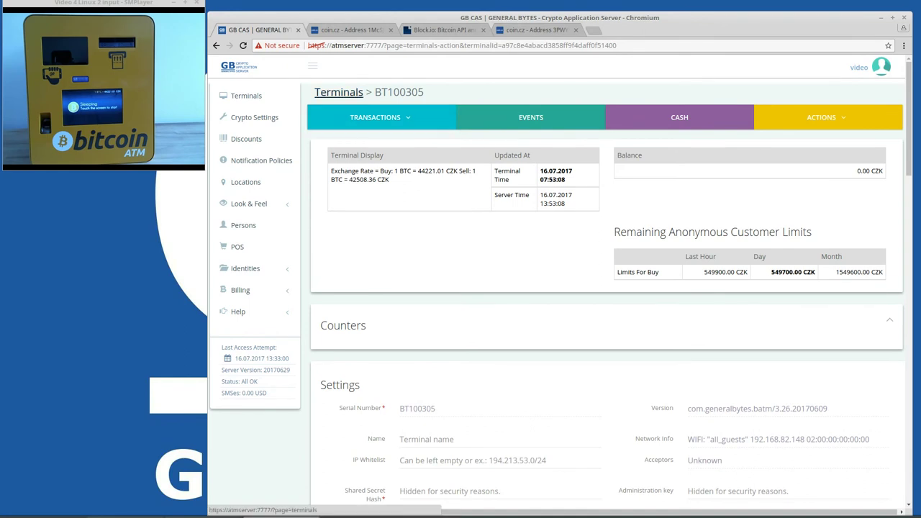
scroll(606, 288, "down", 3)
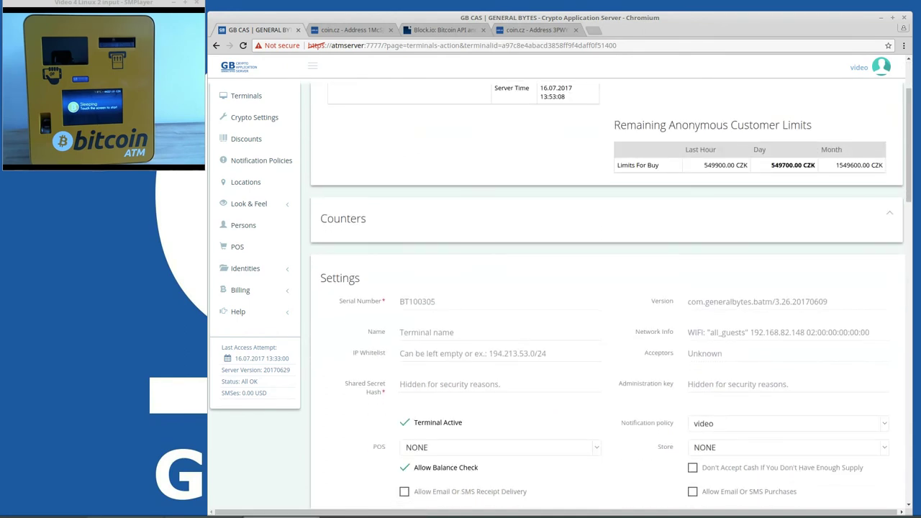
scroll(606, 287, "down", 8)
scroll(607, 288, "down", 10)
scroll(606, 288, "down", 6)
scroll(606, 288, "down", 2)
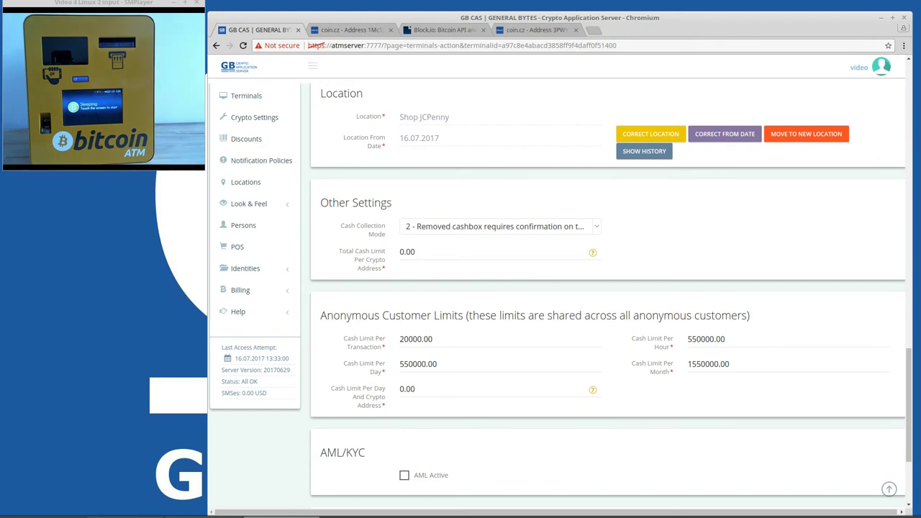
mouse_move(592, 252)
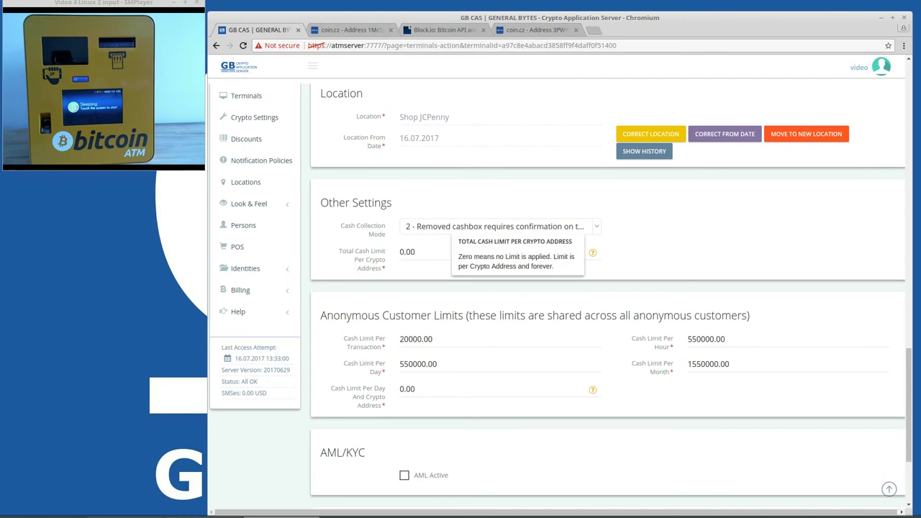
scroll(592, 252, "down", 1)
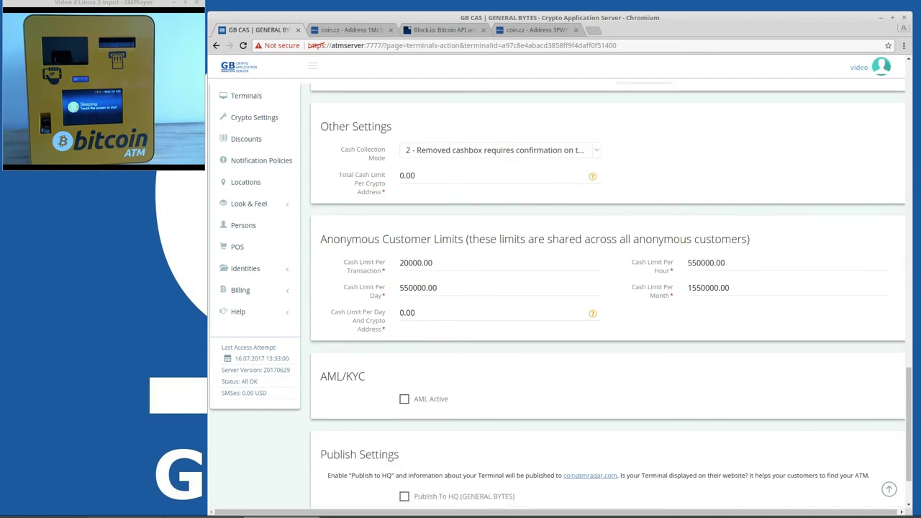
scroll(608, 287, "down", 1)
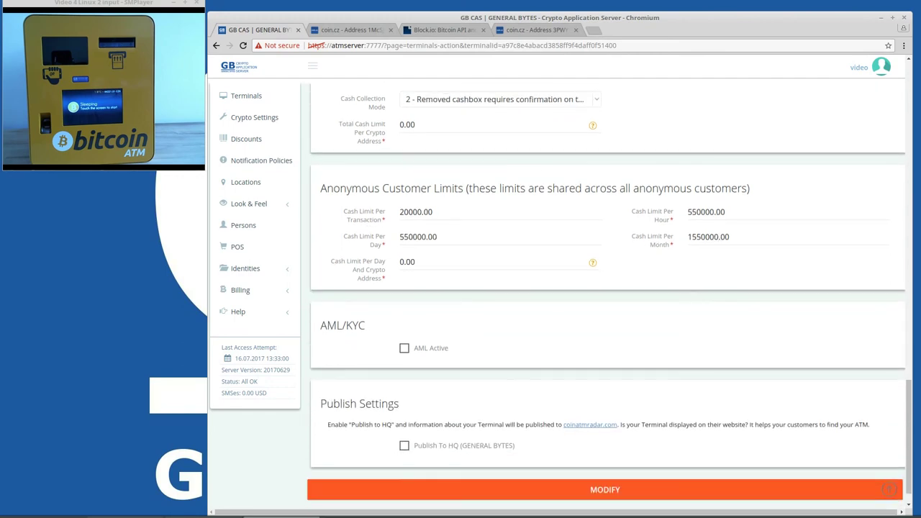
scroll(607, 287, "down", 1)
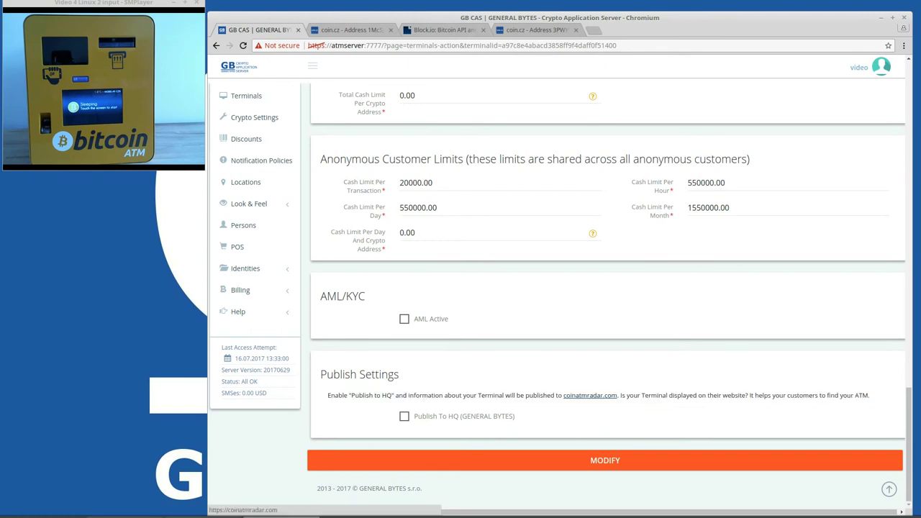
Step: Open coinatmradar.com in a new tab and browse its Bitcoin ATM map page
middle_click(590, 395)
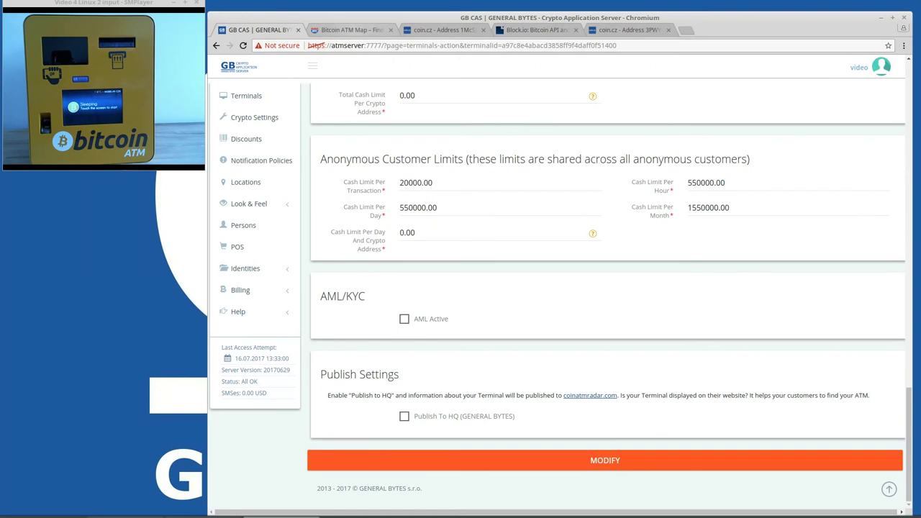
key("ctrl+Tab")
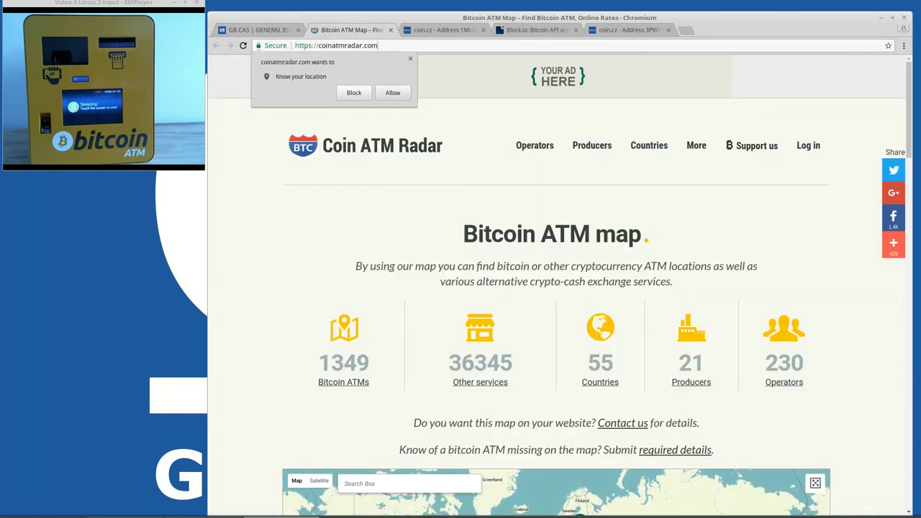
key("Escape")
scroll(555, 287, "down", 4)
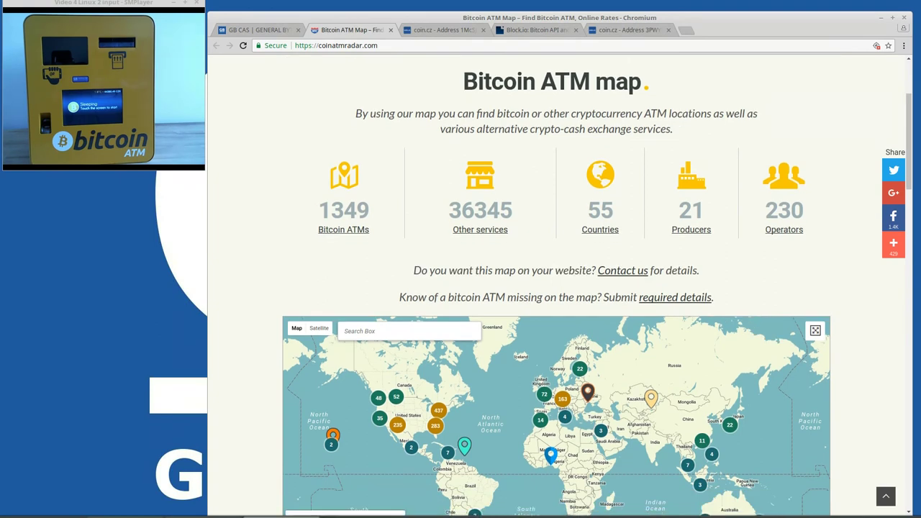
scroll(556, 288, "down", 2)
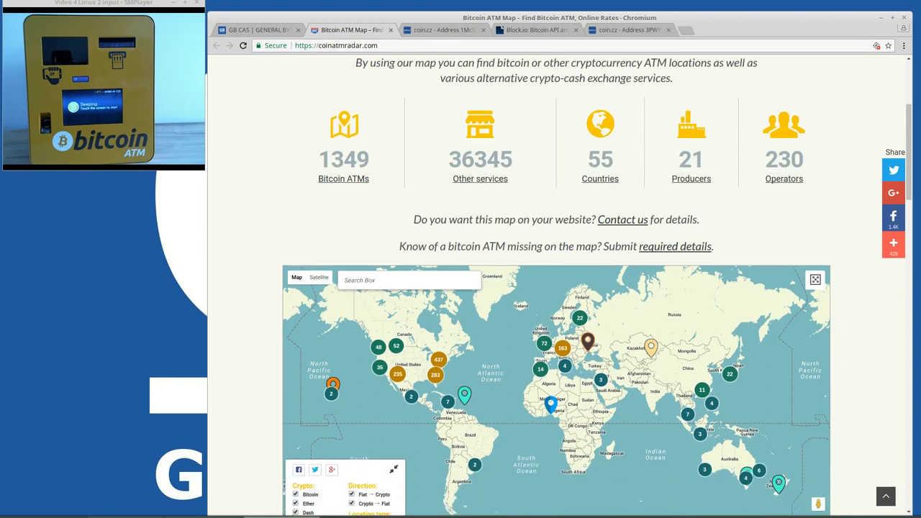
scroll(555, 288, "up", 3)
scroll(555, 288, "down", 2)
scroll(555, 288, "up", 3)
scroll(555, 288, "up", 1)
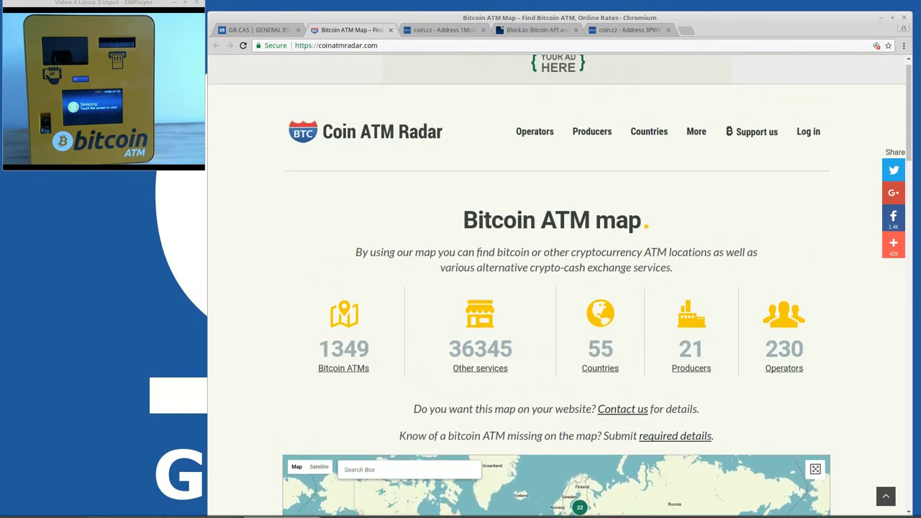
scroll(555, 288, "down", 1)
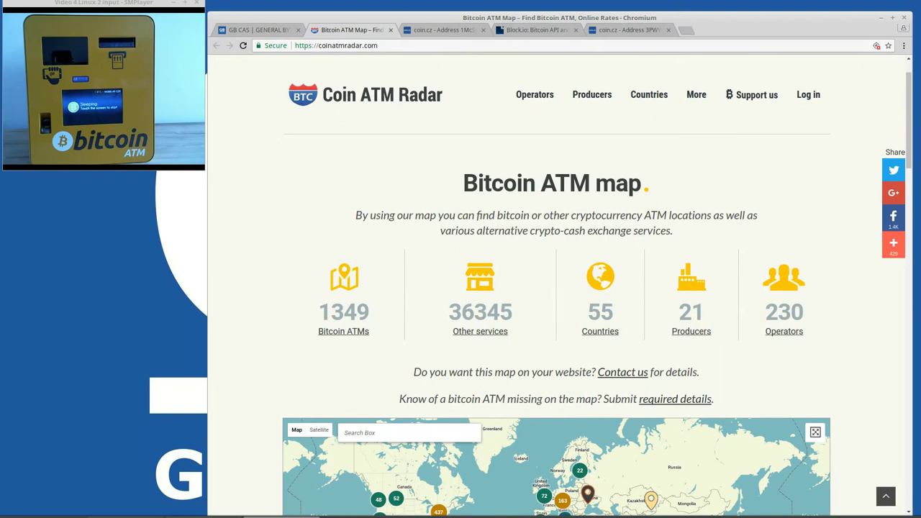
scroll(556, 288, "up", 1)
Step: Go to Coin ATM Radar's page for submitting a new ATM
left_click(696, 146)
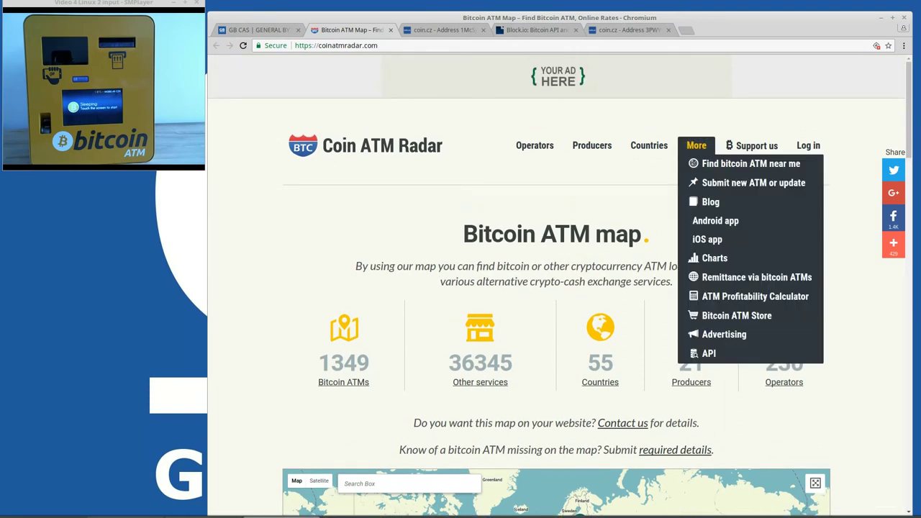
left_click(753, 182)
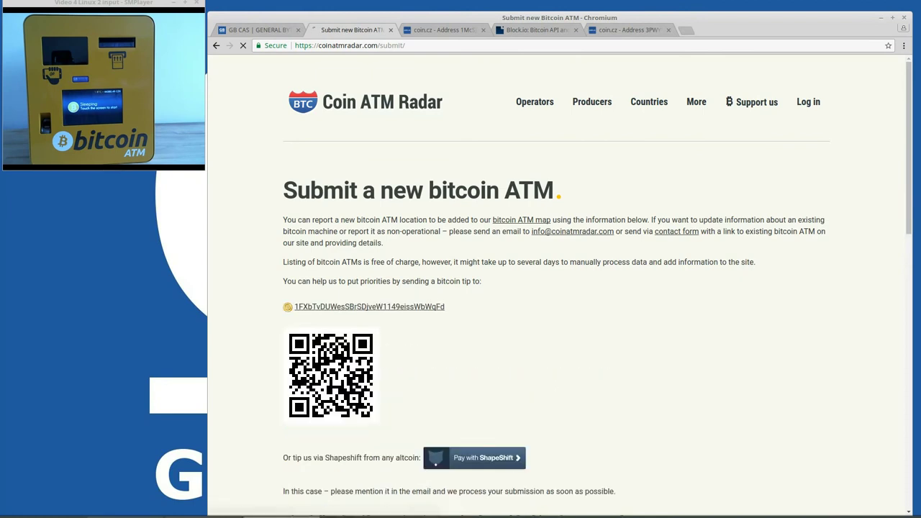
scroll(555, 288, "down", 5)
scroll(555, 287, "down", 2)
scroll(555, 287, "up", 1)
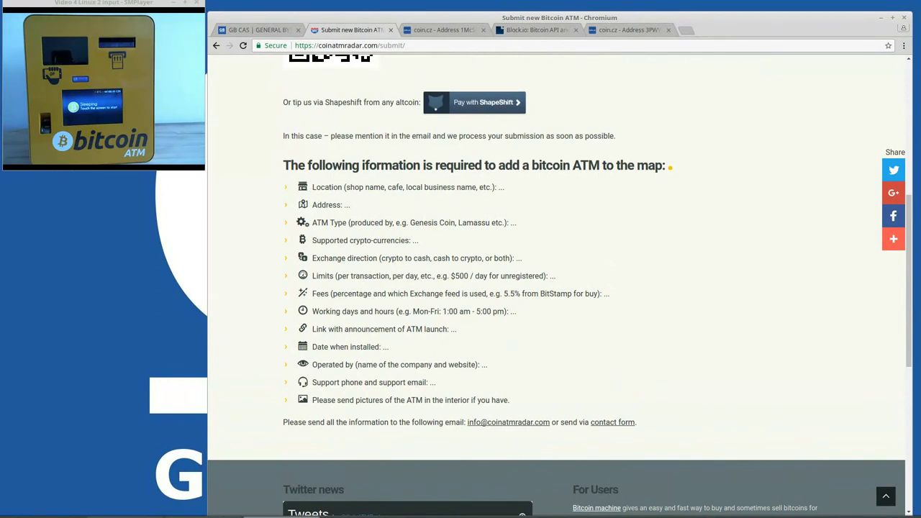
scroll(555, 288, "up", 3)
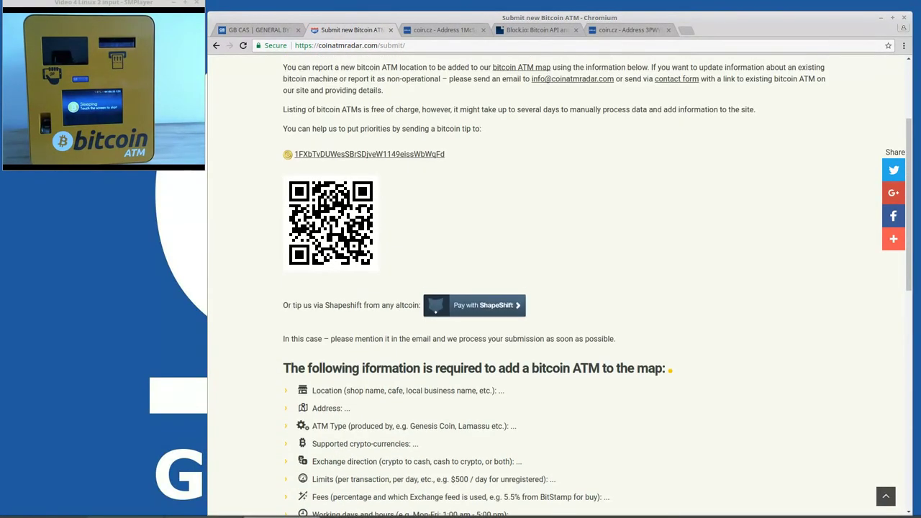
scroll(555, 287, "up", 2)
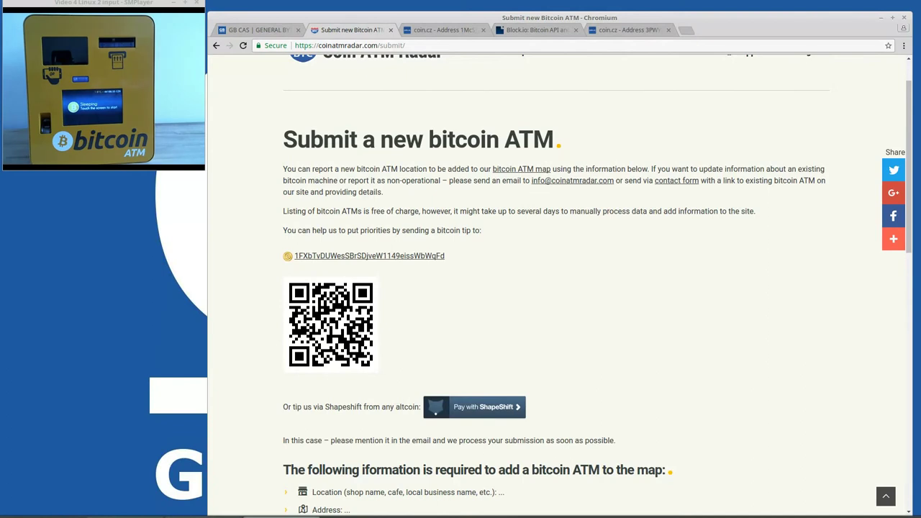
scroll(555, 287, "down", 1)
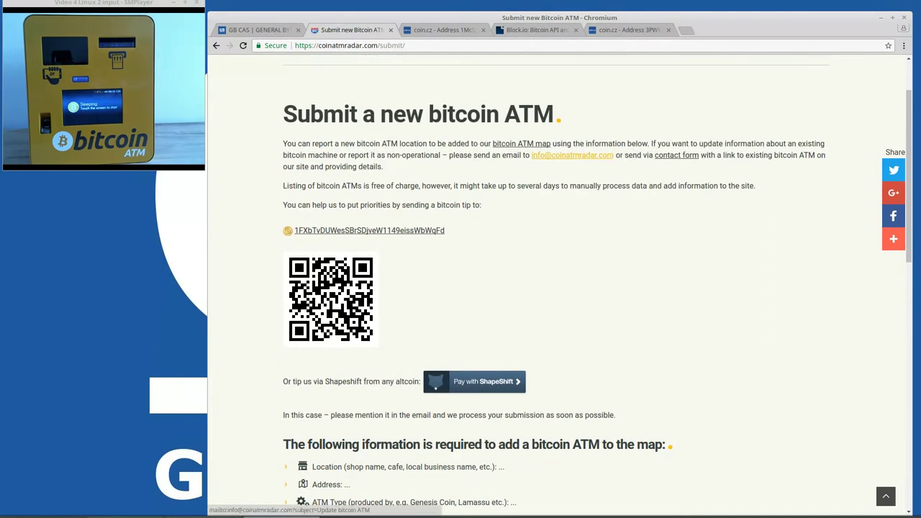
Step: Set the Contact us form type to Submit new location, then return to GB CAS
left_click(676, 155)
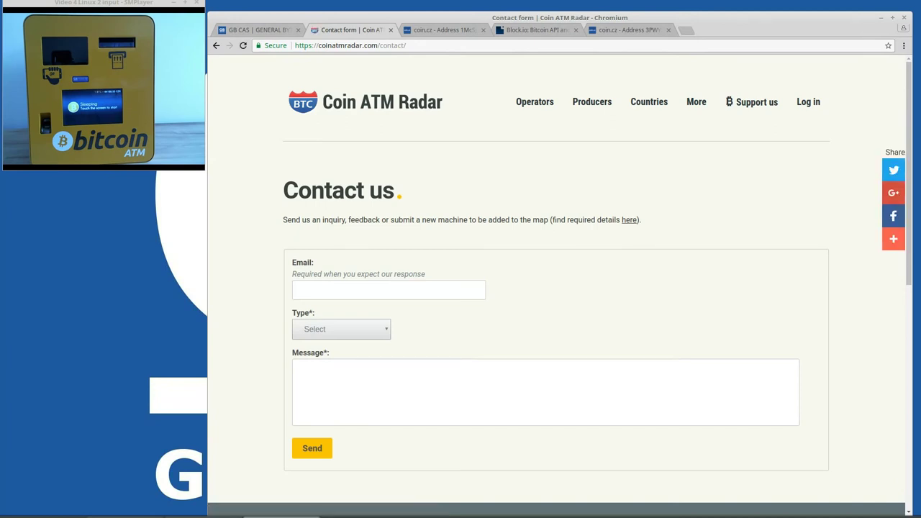
left_click(341, 328)
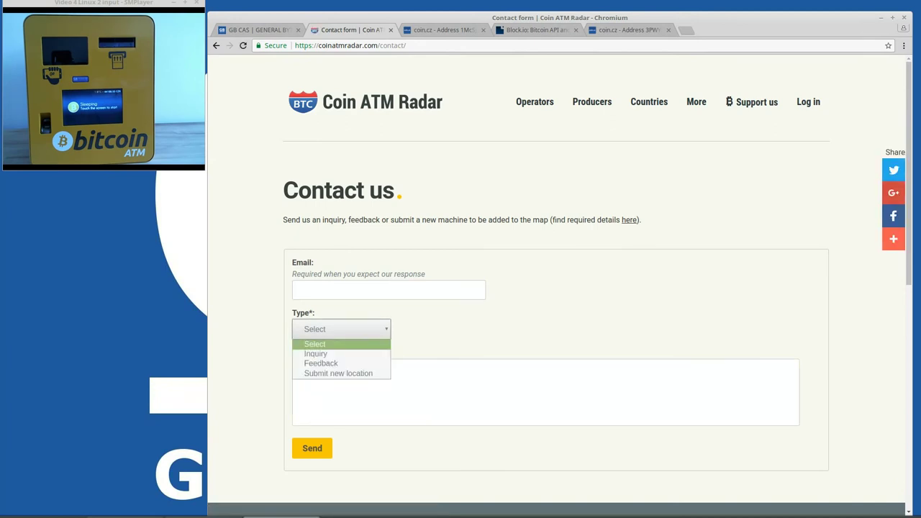
left_click(309, 371)
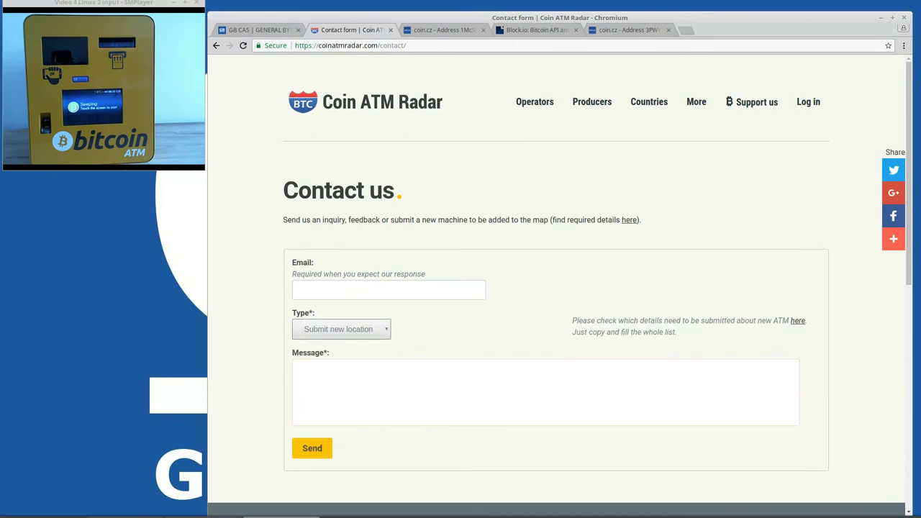
left_click(341, 329)
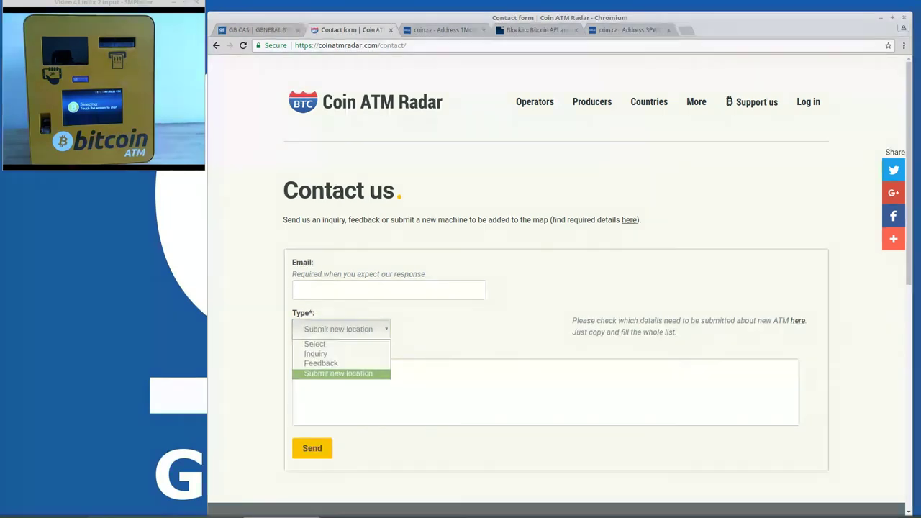
left_click(302, 368)
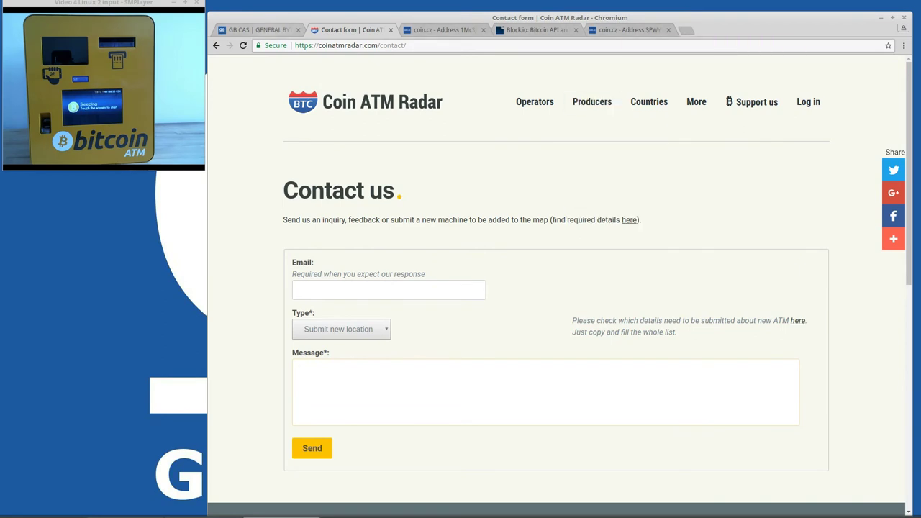
left_click(261, 30)
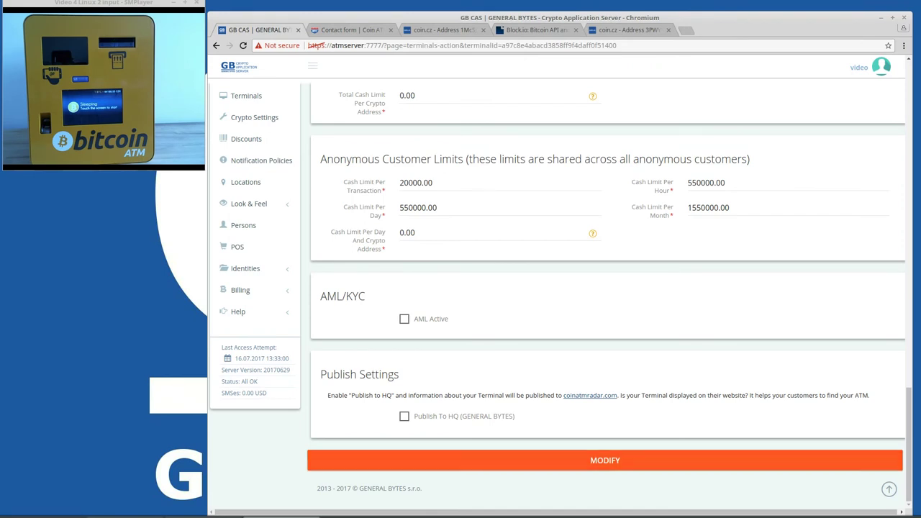
left_click(403, 416)
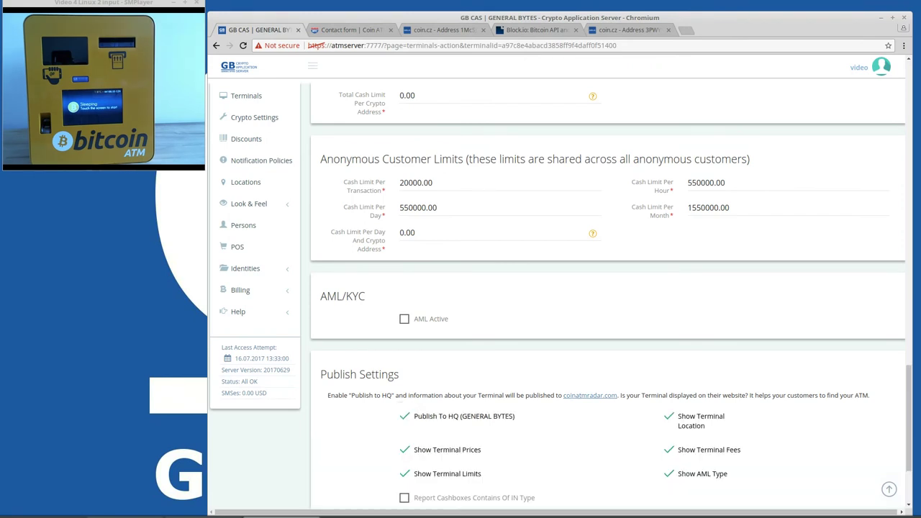
scroll(608, 293, "down", 2)
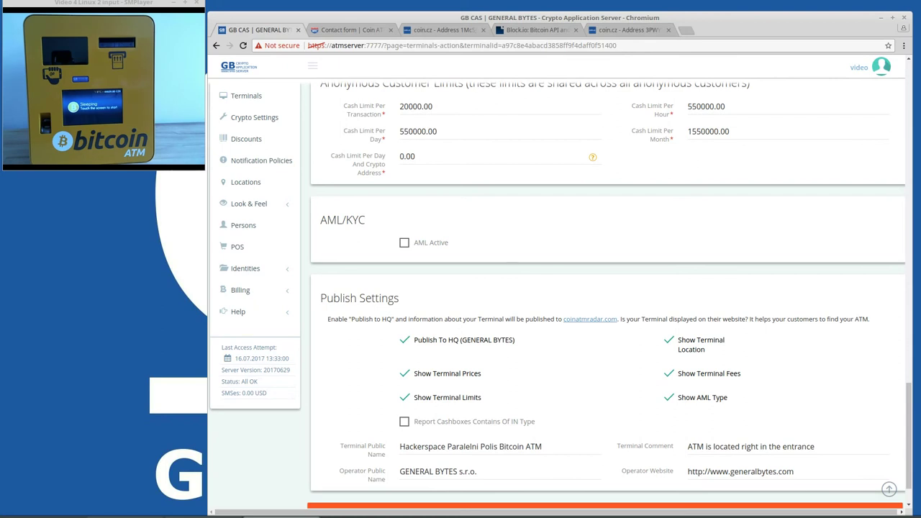
left_click(404, 373)
left_click(404, 397)
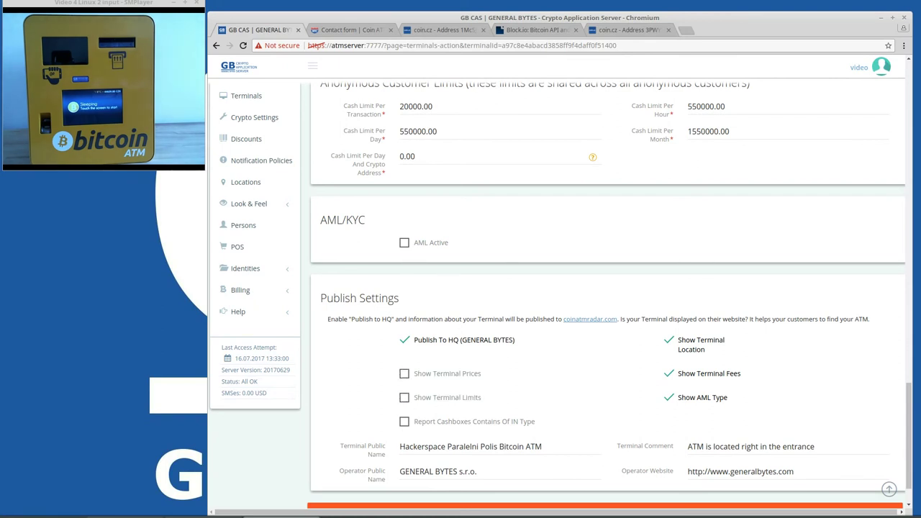
left_click(669, 373)
left_click(668, 397)
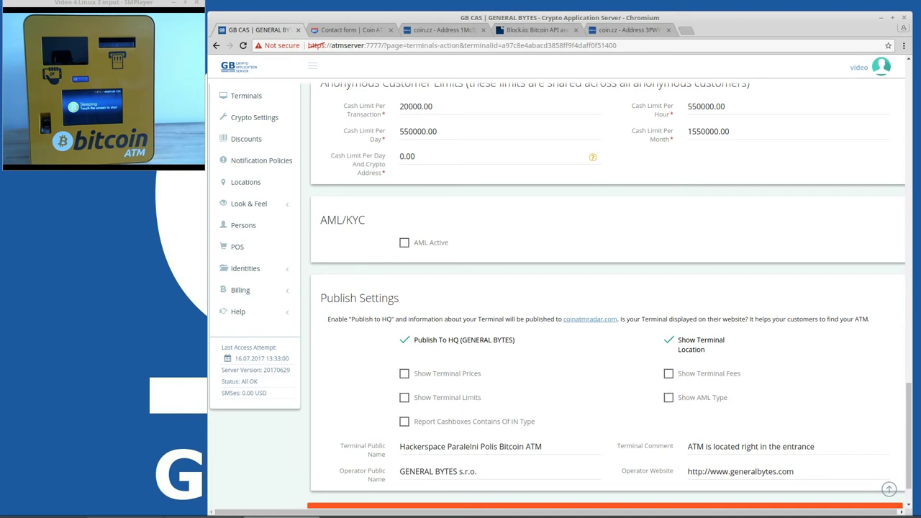
left_click(404, 374)
left_click(352, 29)
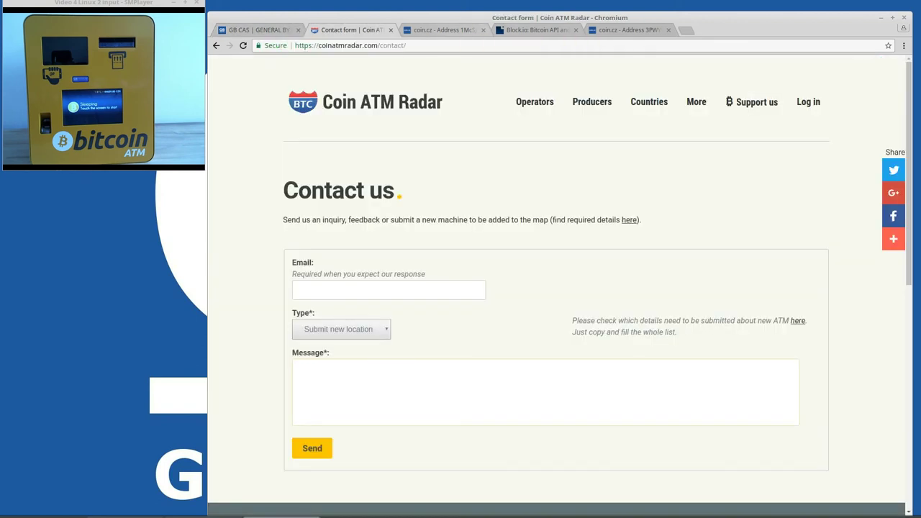
key("ctrl+shift+Tab")
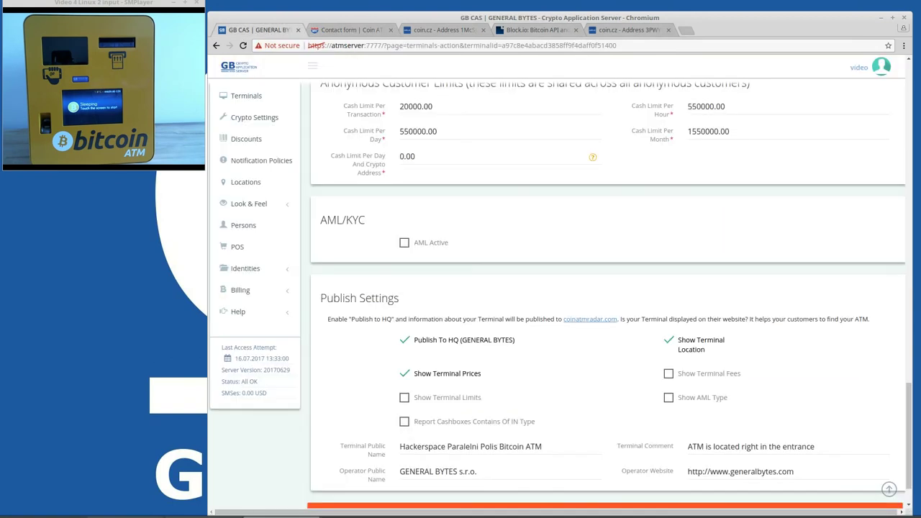
scroll(608, 287, "down", 1)
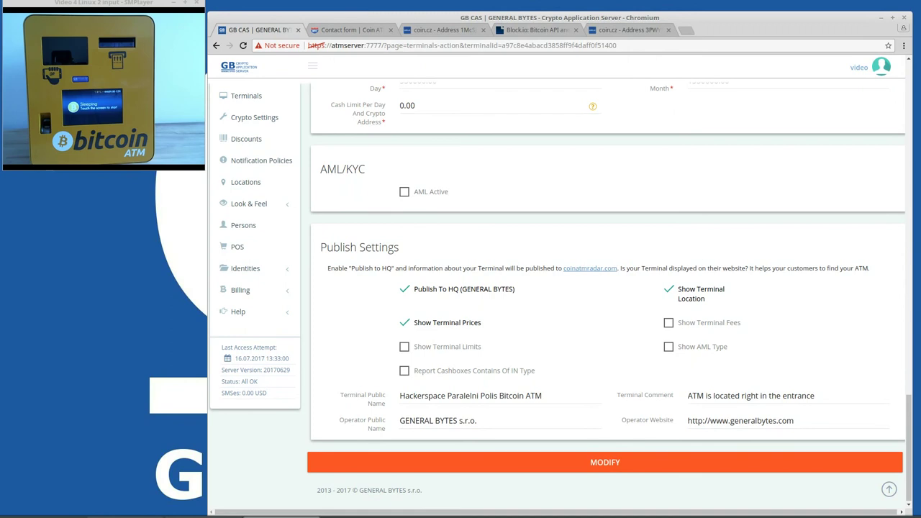
triple_click(751, 396)
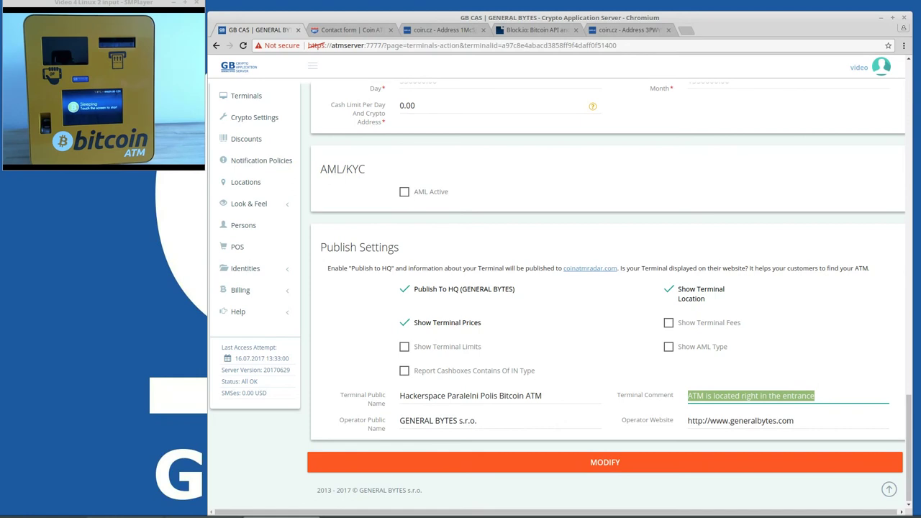
left_click(404, 288)
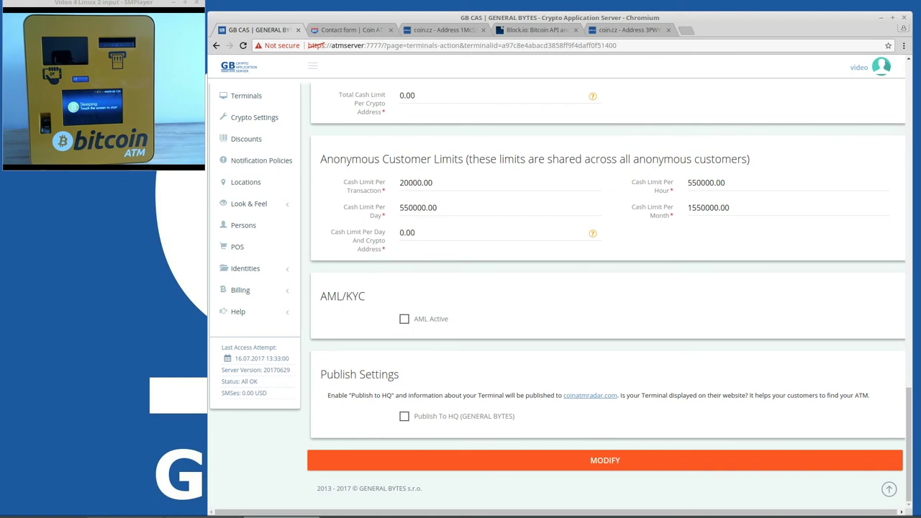
scroll(609, 297, "up", 1)
scroll(610, 297, "up", 1)
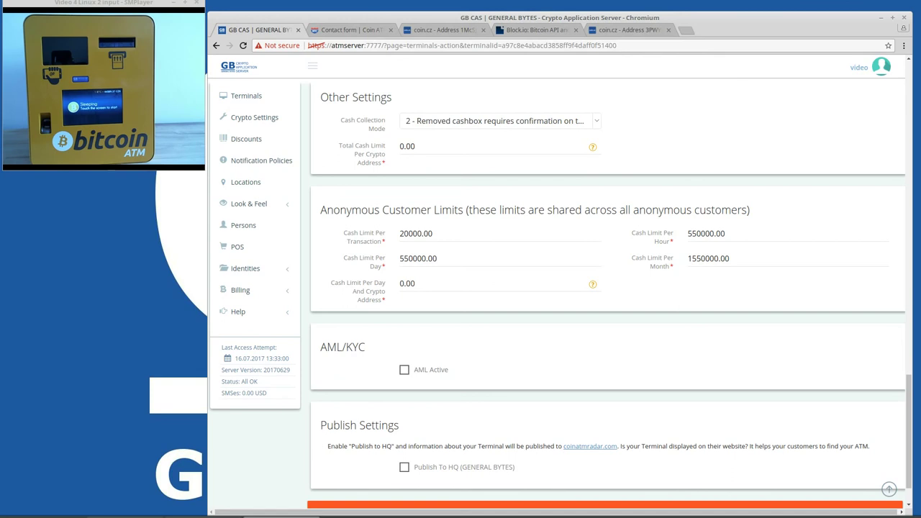
Step: Enter 100 as the per-transaction limit and 1000 as the per-hour limit
double_click(416, 233)
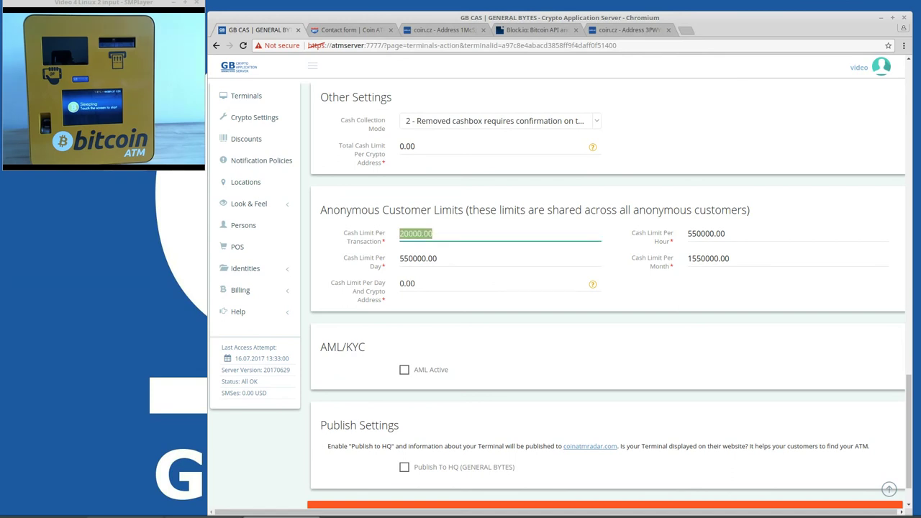
left_click(422, 233)
key("ctrl+a")
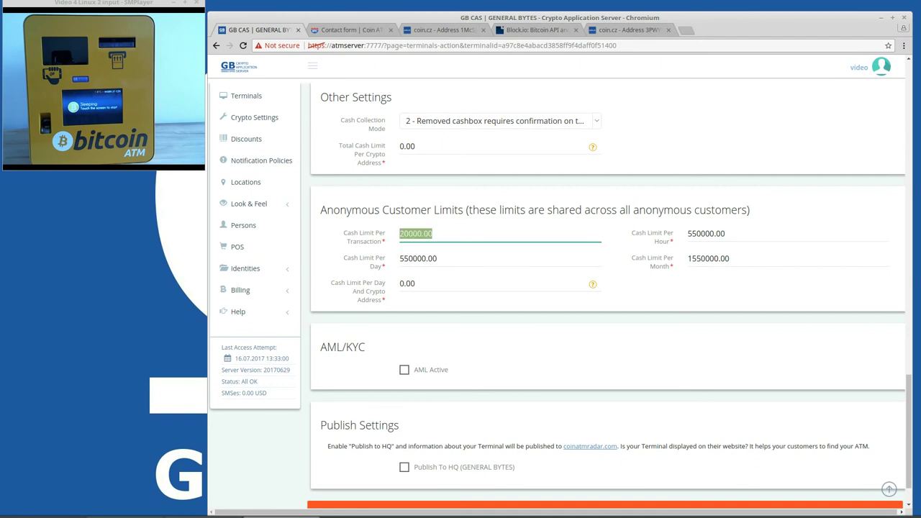
type("100")
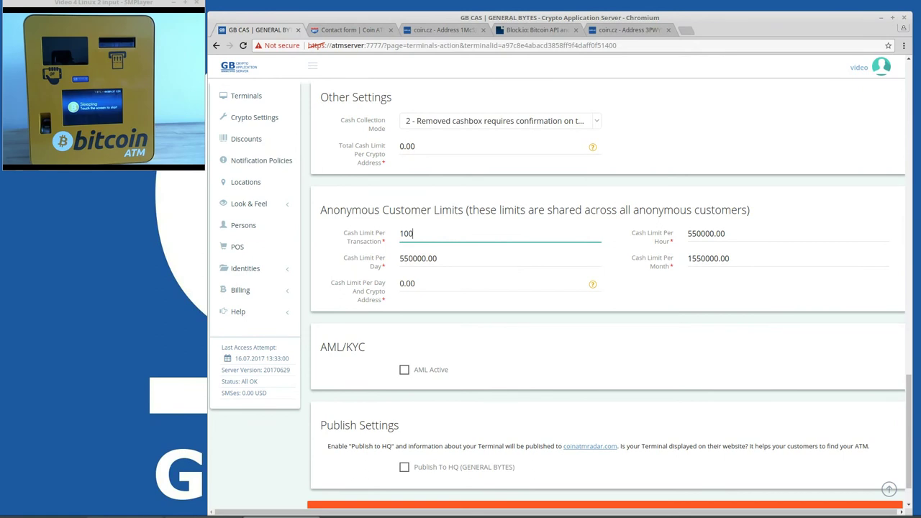
left_click(437, 258)
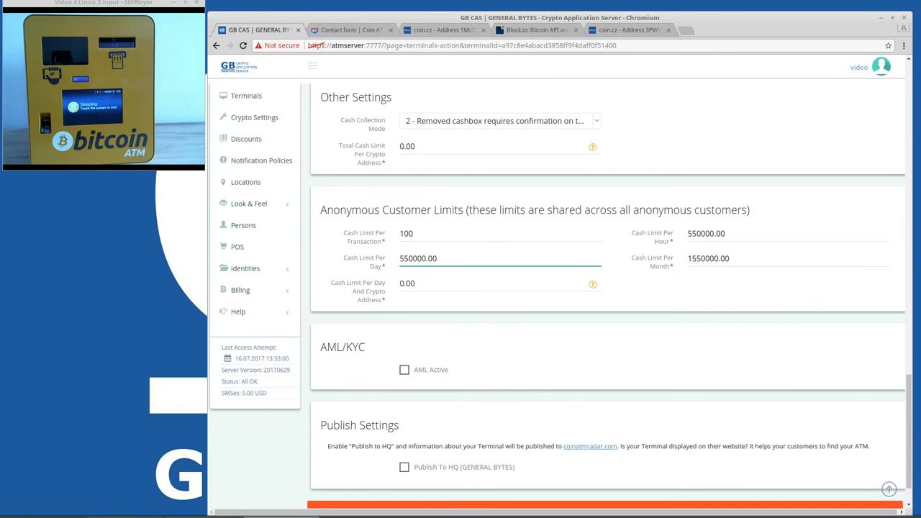
key("Tab")
type("10")
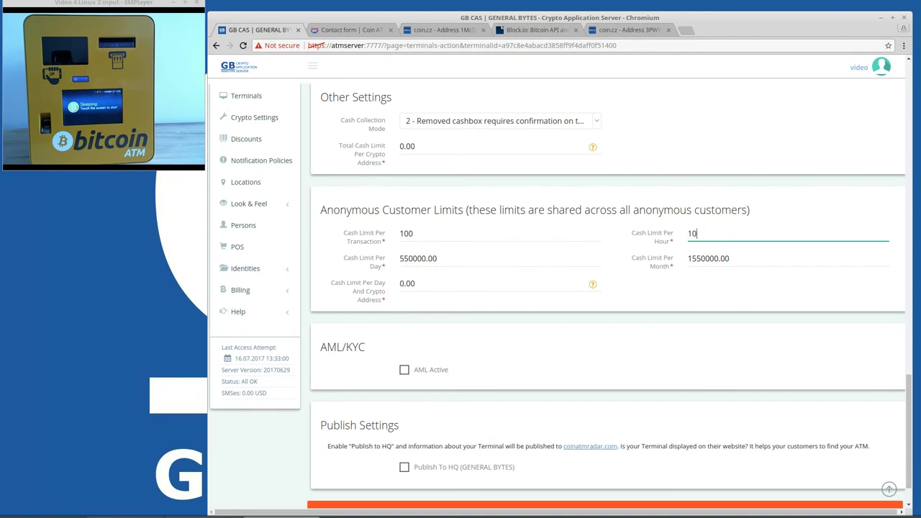
type("000")
key("BackSpace")
key("Tab")
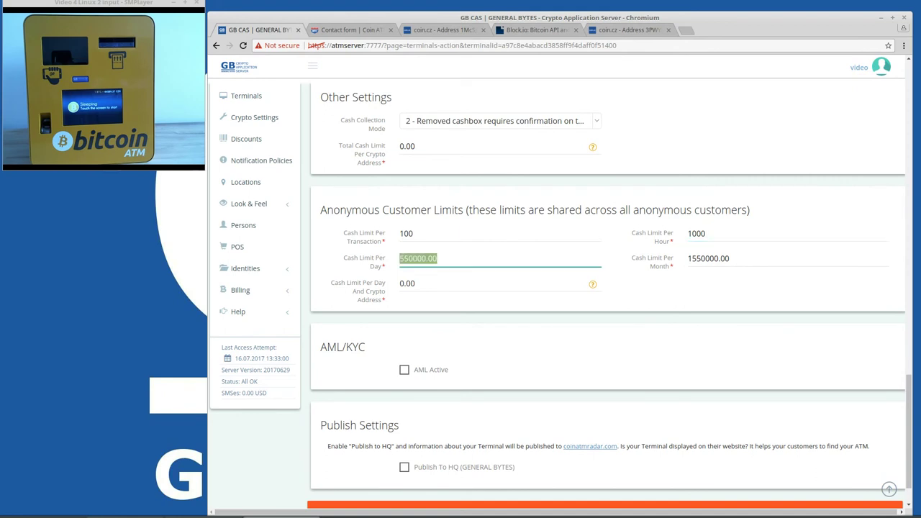
key("Tab")
Step: Re-enter the per-transaction limit as 100
key("shift+Tab")
key("shift+Tab")
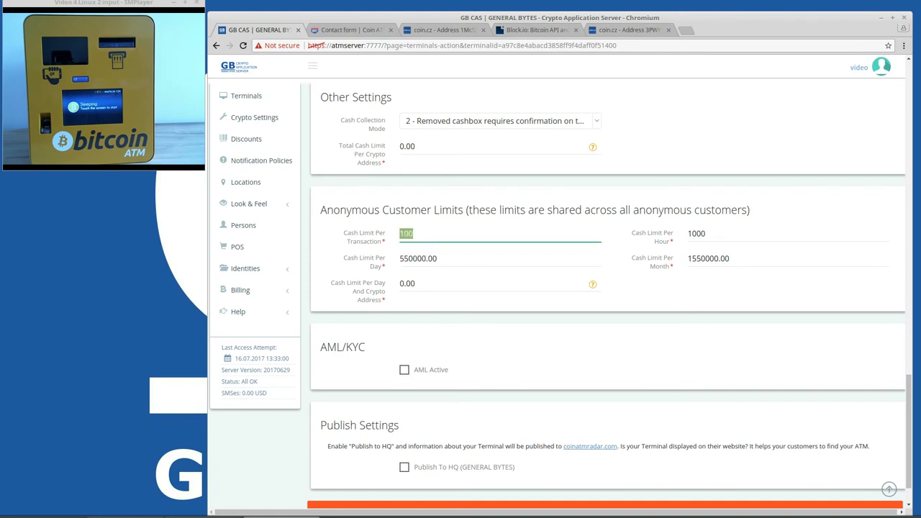
key("Tab")
key("shift+Tab")
type("0")
key("Tab")
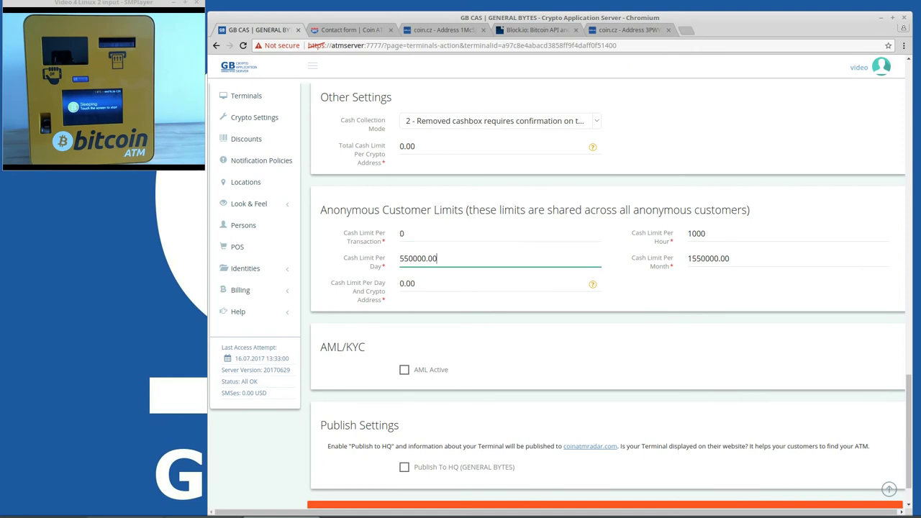
key("shift+Tab")
type("100")
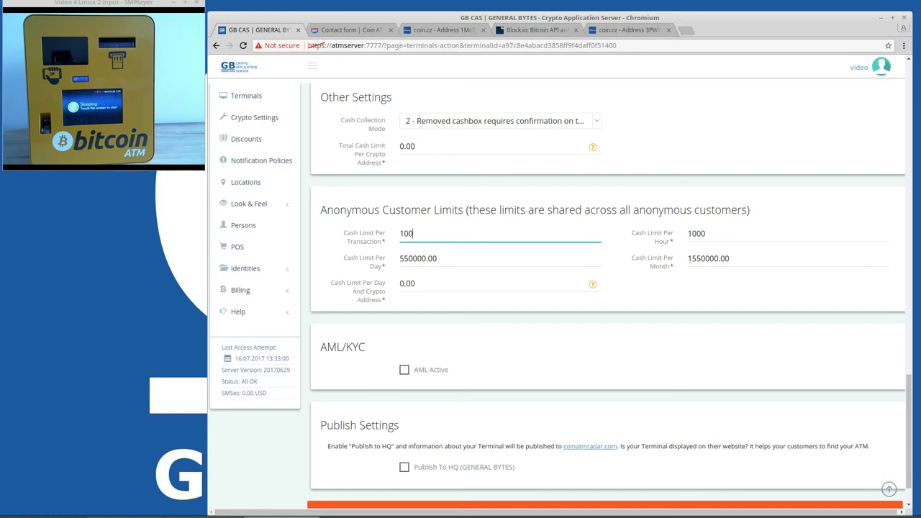
key("Tab")
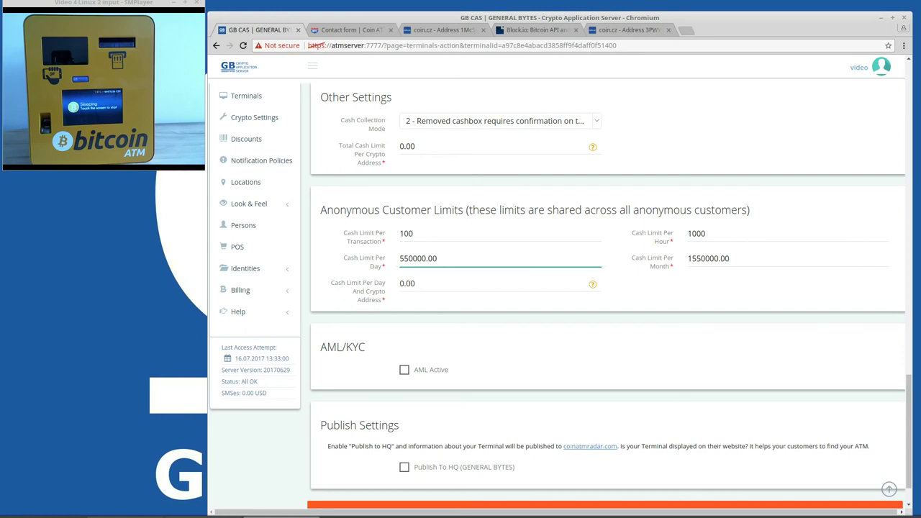
Step: Set the monthly limit to 155000.00 and tick AML Active
left_click(708, 258)
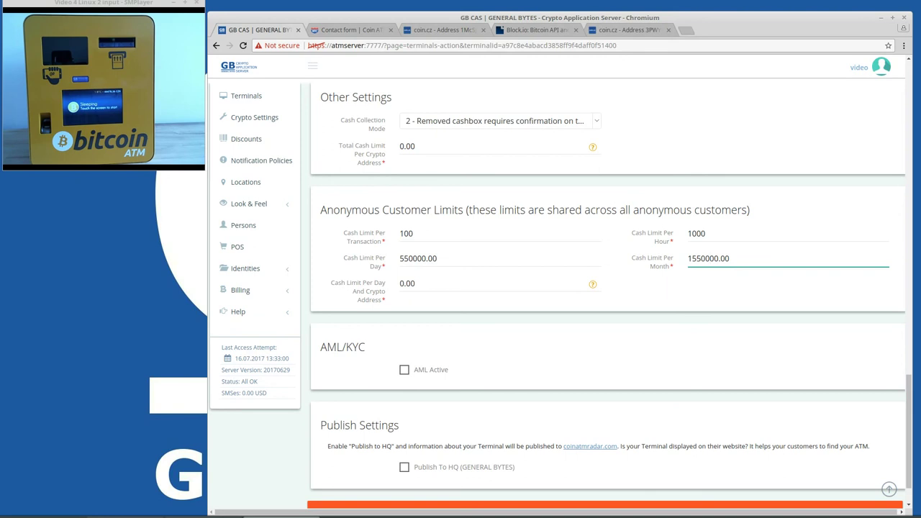
key("BackSpace")
key("Tab")
key("space")
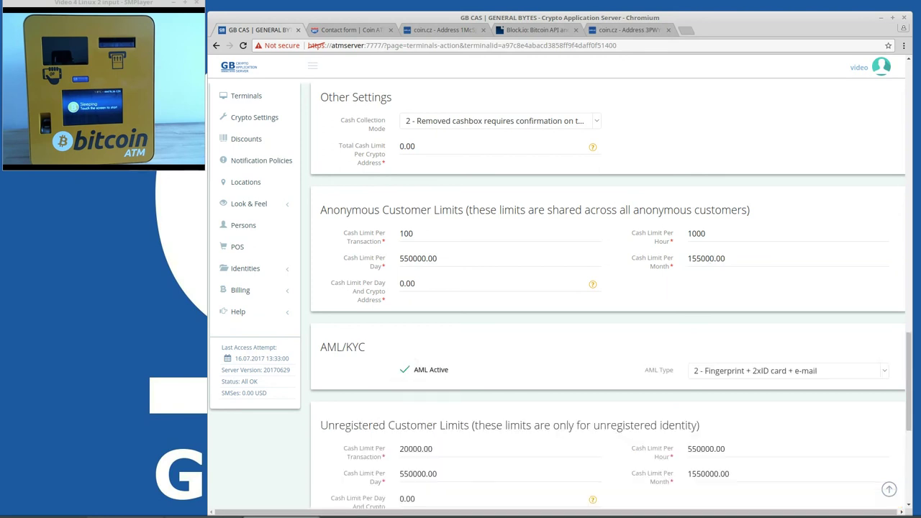
Step: Set terminal BT100305's AML Type to '9 - Cellphone SMS + Selfie + 2xID card'
scroll(607, 296, "down", 4)
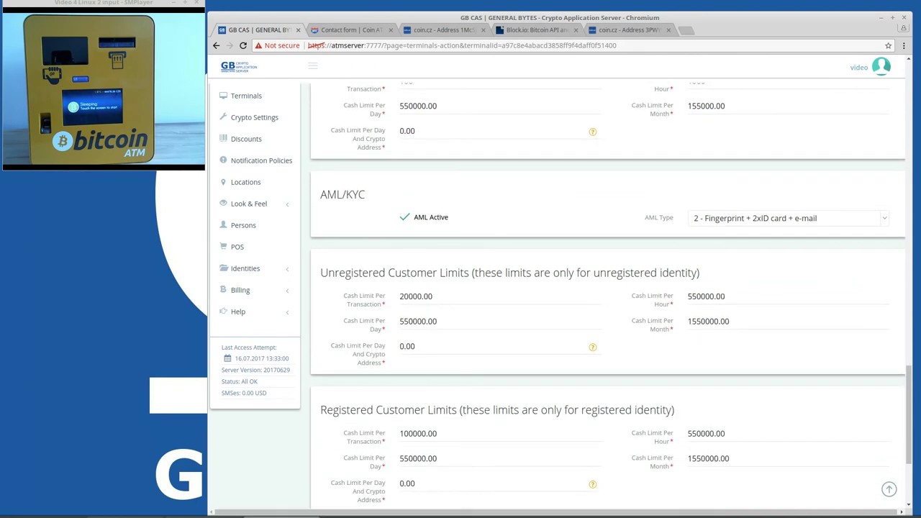
left_click(787, 218)
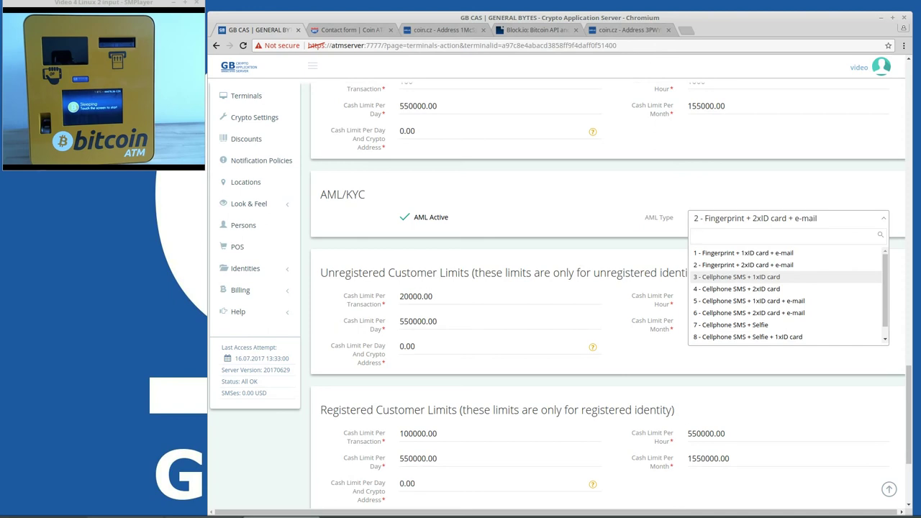
key("Down")
key("Down")
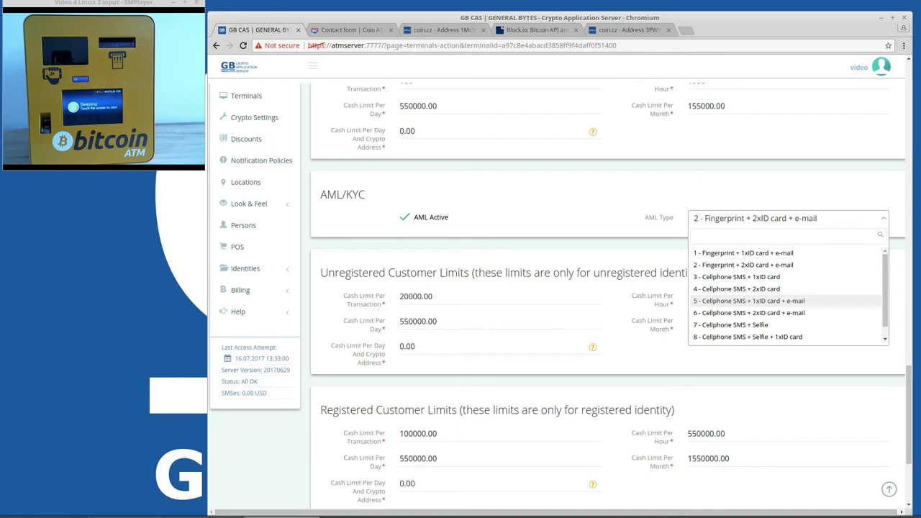
key("Down")
key("Down")
key("Down")
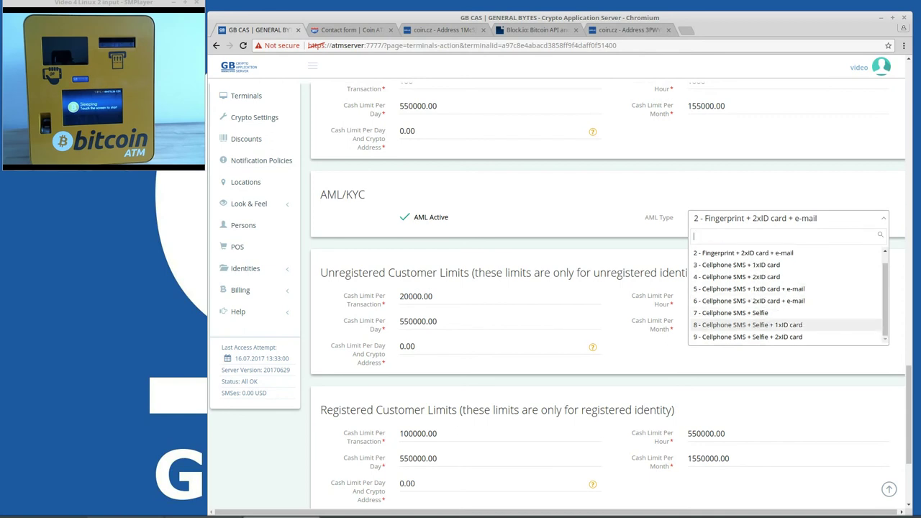
key("Down")
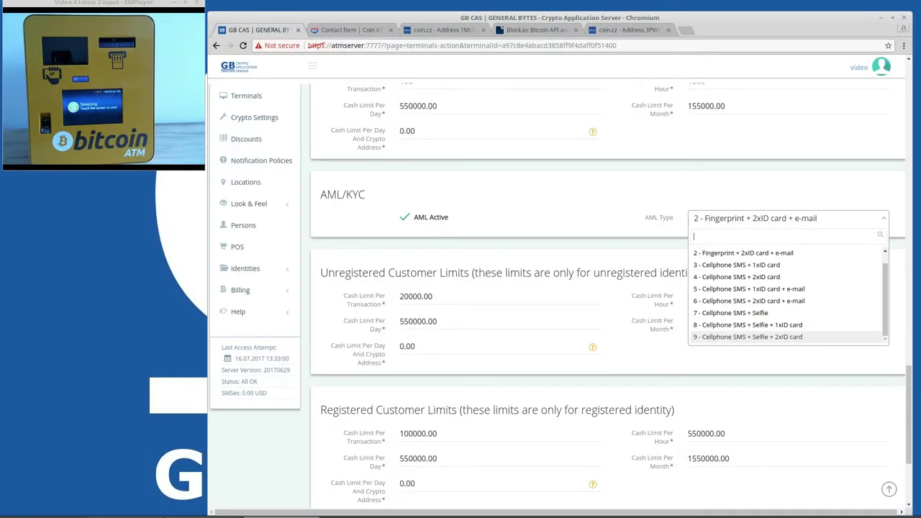
key("Return")
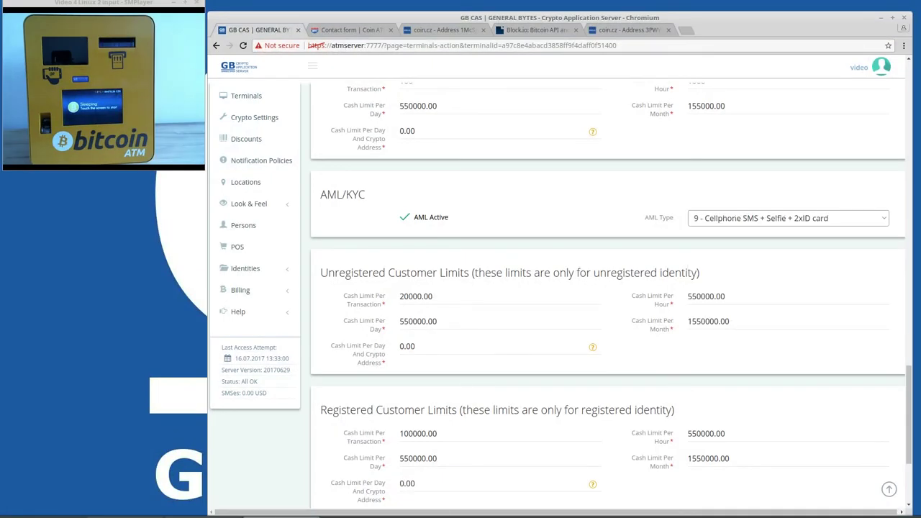
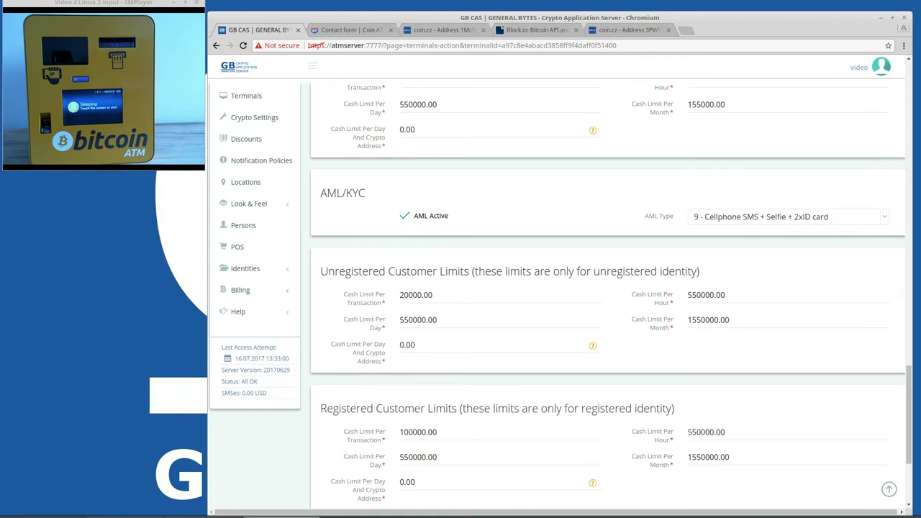
Step: Set unregistered limits to 1000 per transaction and 5000 hourly, and registered per-transaction to 3000
scroll(608, 291, "down", 1)
scroll(608, 291, "down", 1)
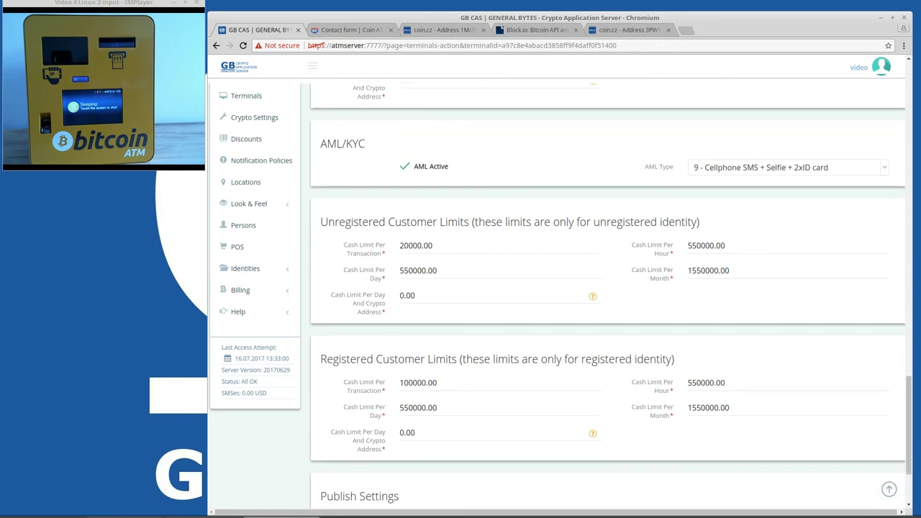
scroll(608, 292, "up", 2)
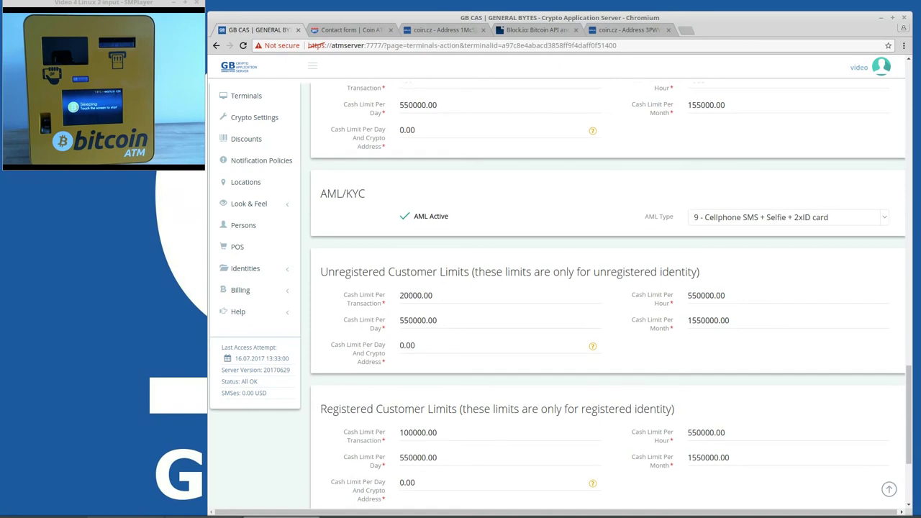
scroll(607, 292, "down", 1)
scroll(607, 291, "up", 3)
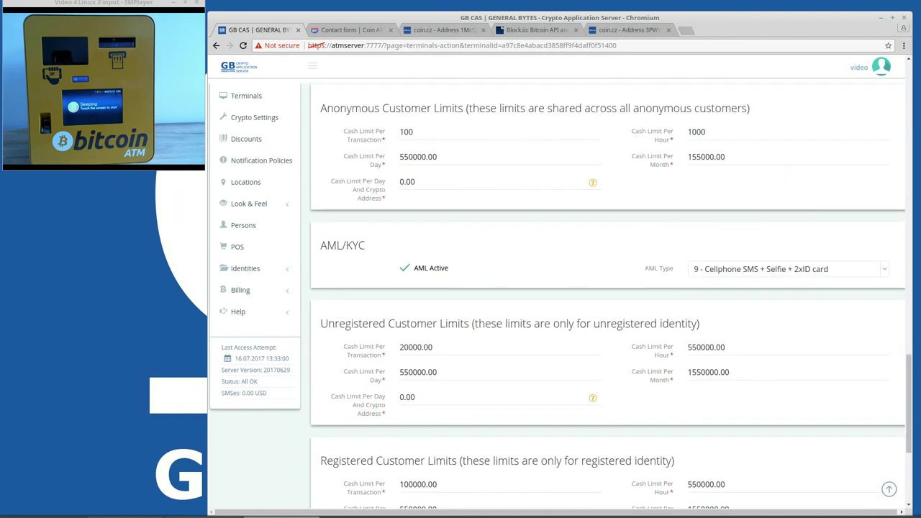
scroll(607, 291, "down", 4)
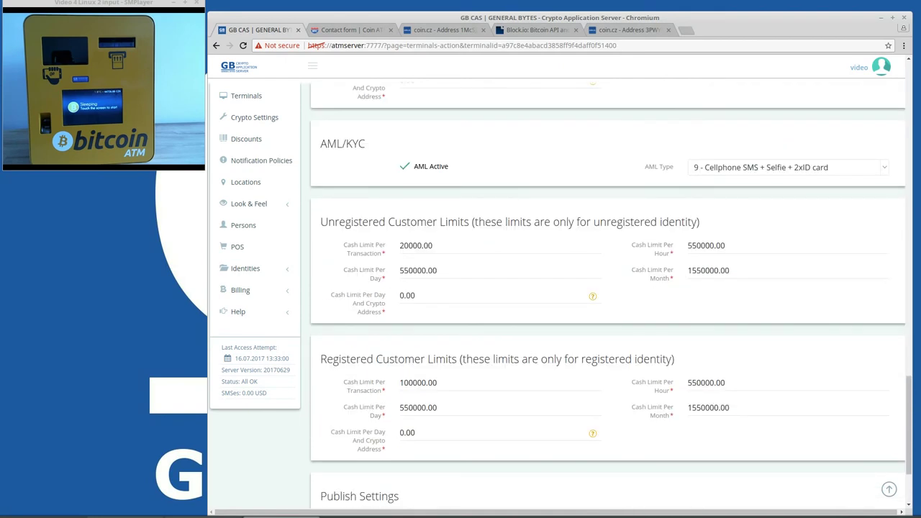
double_click(416, 245)
type("5000")
key("BackSpace")
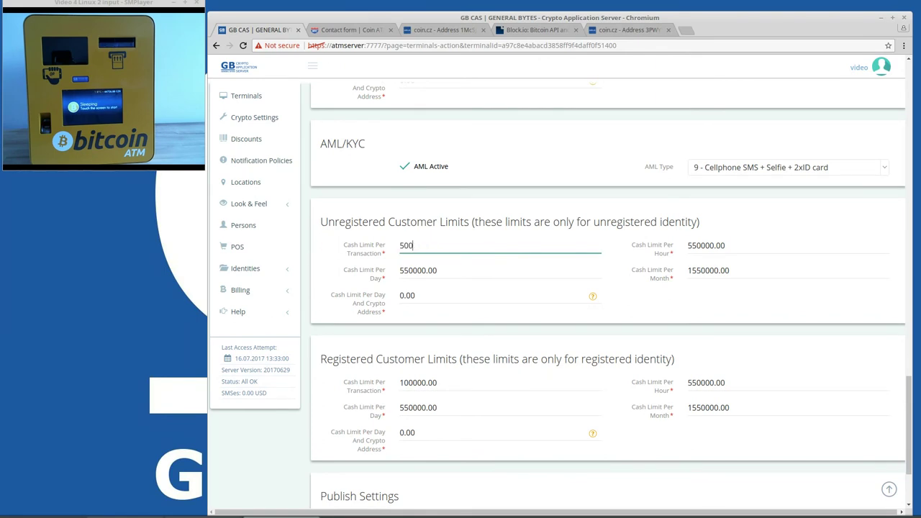
key("Tab")
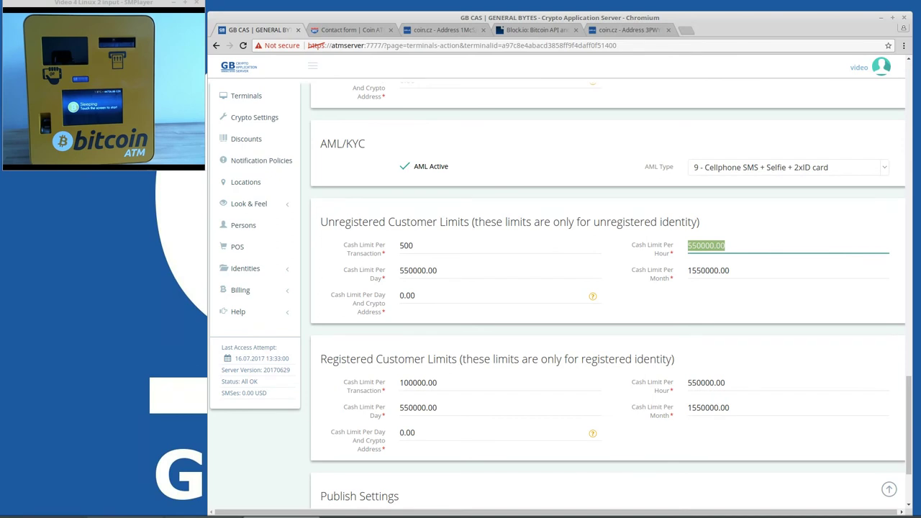
type("5000")
left_click(418, 383)
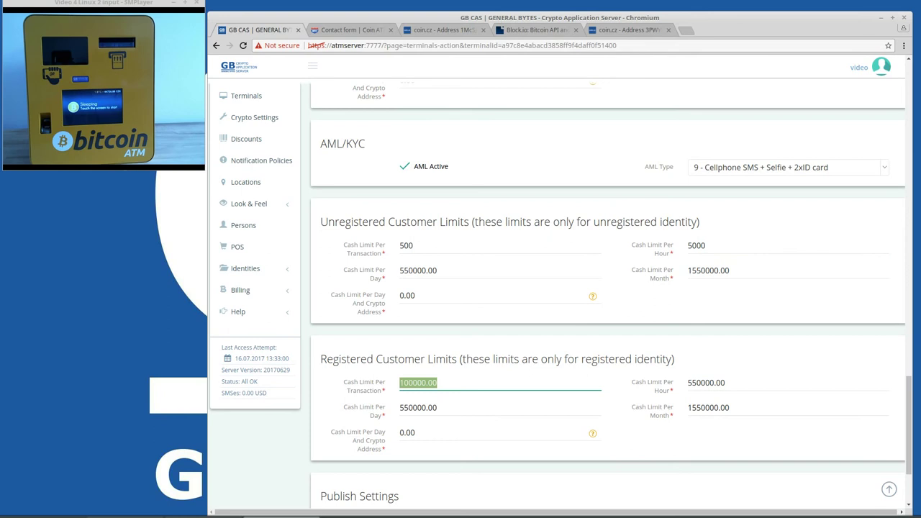
type("3000")
left_click(407, 245)
type("1000")
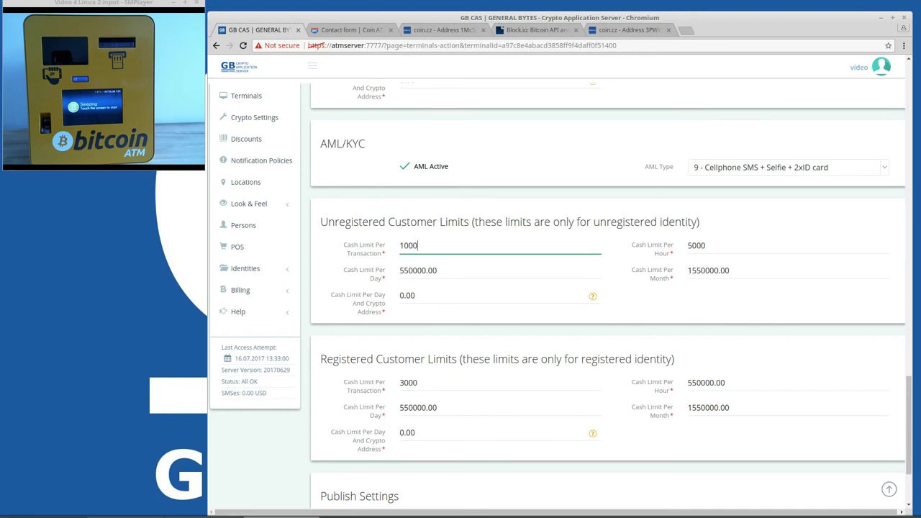
Step: Set the registered customer hourly cash limit to 3000
left_click(417, 383)
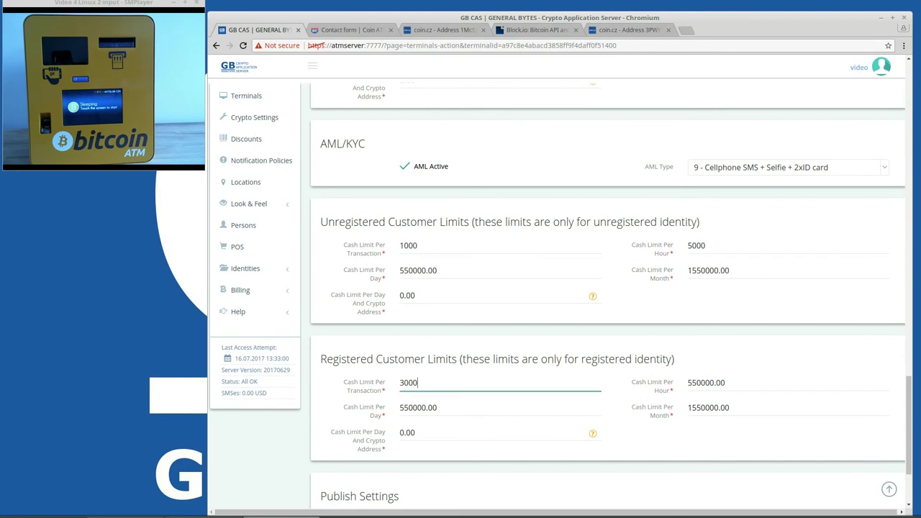
left_click(705, 382)
key("BackSpace")
key("shift+Tab")
key("Tab")
type("3000")
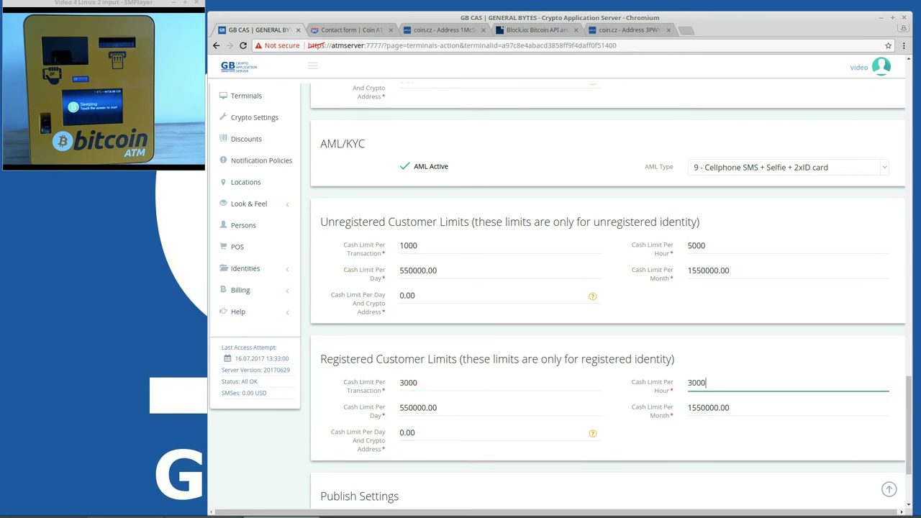
Step: Set the registered daily limit to 6000 and monthly to 15000, then save the terminal
left_click(436, 407)
key("ctrl+a")
type("3000")
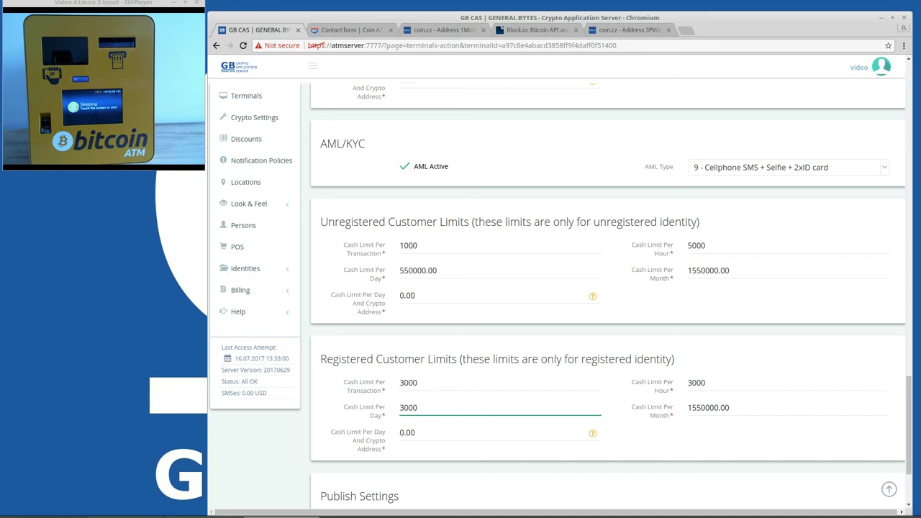
key("Tab")
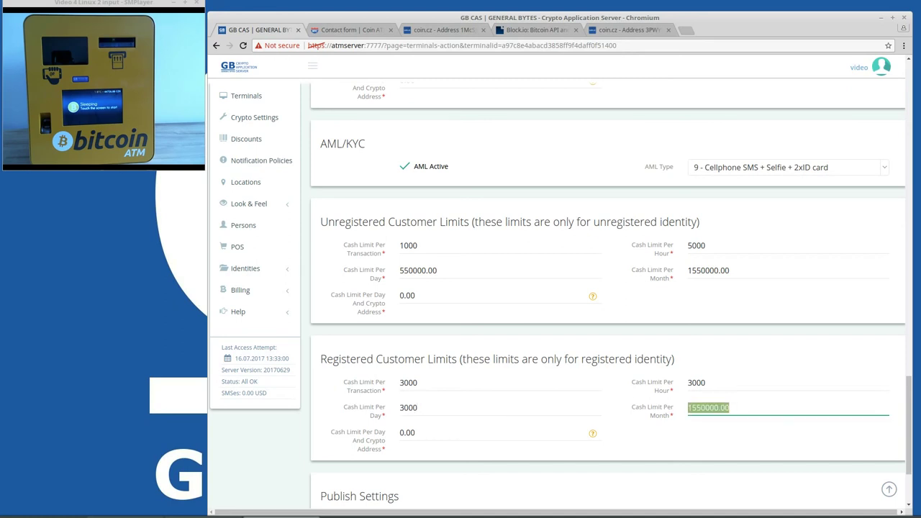
type("15000")
key("shift+Tab")
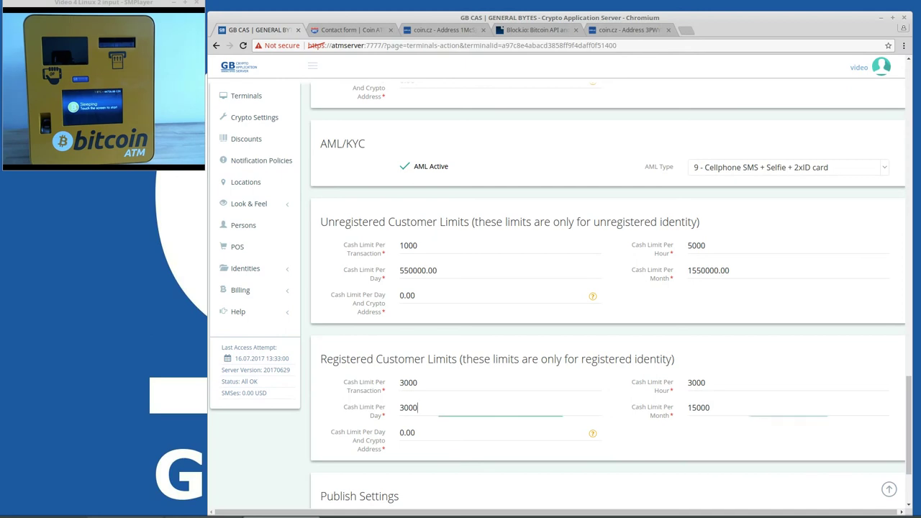
type("500")
key("ctrl+a")
type("6000")
scroll(608, 295, "down", 3)
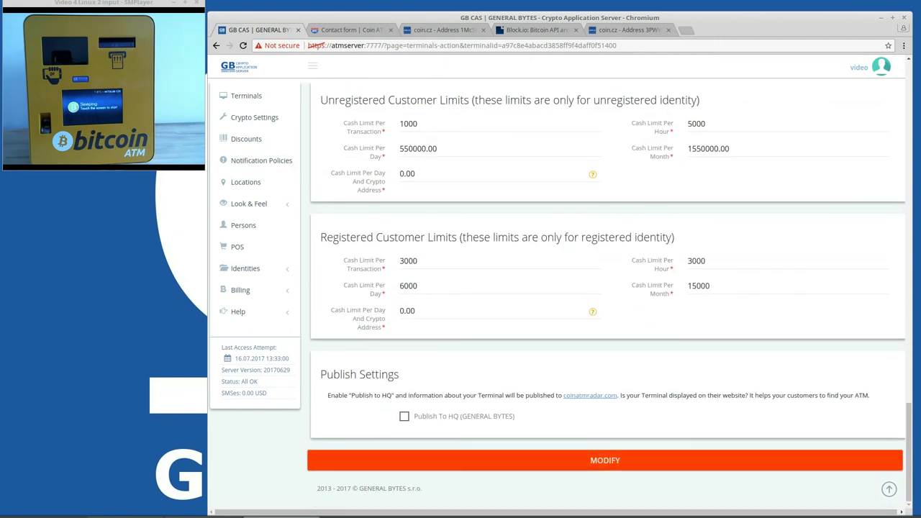
left_click(604, 460)
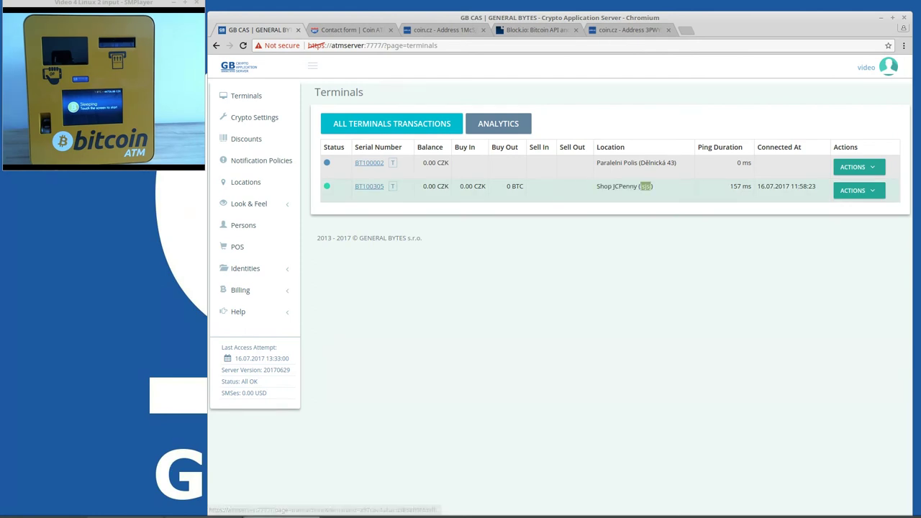
Step: Open terminal BT100305's details from the Terminals list
left_click(369, 187)
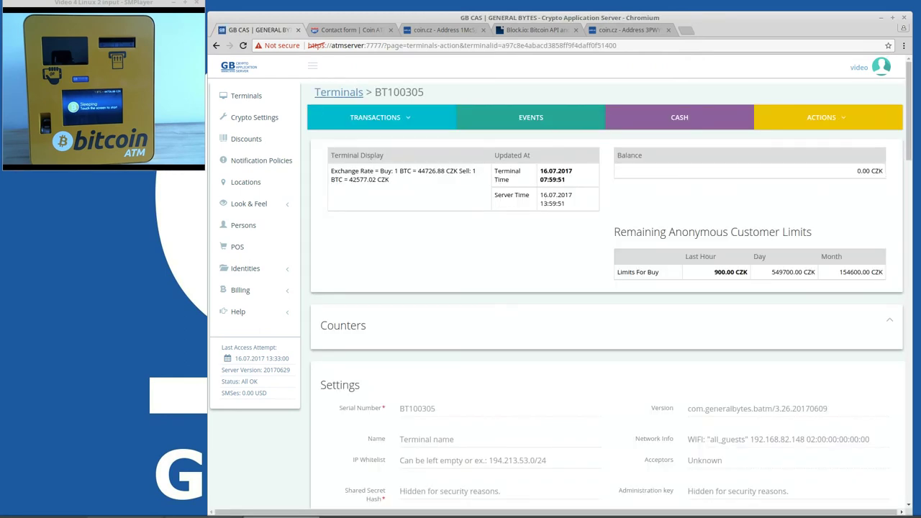
scroll(607, 288, "down", 4)
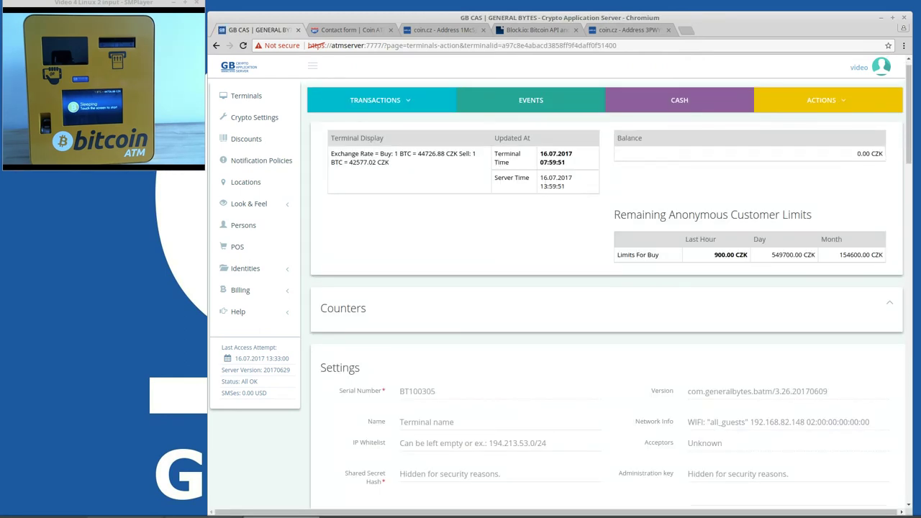
scroll(607, 288, "down", 1)
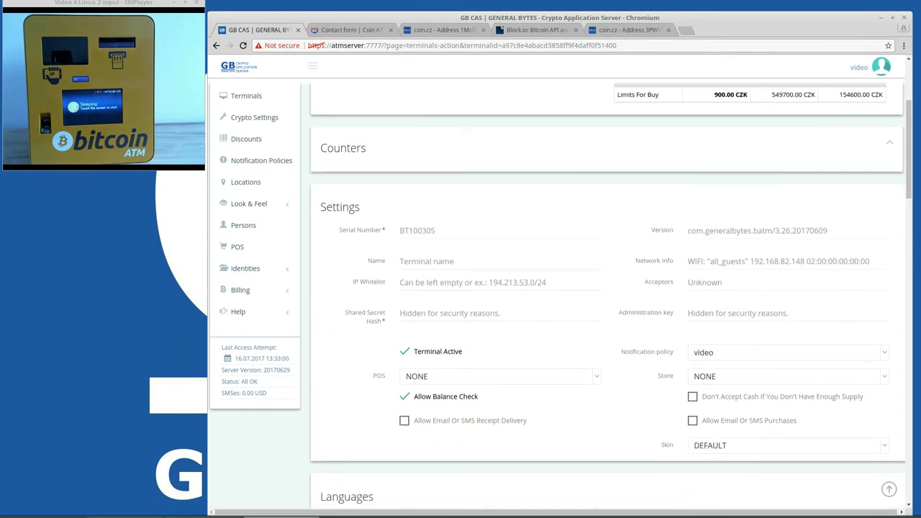
scroll(607, 287, "up", 5)
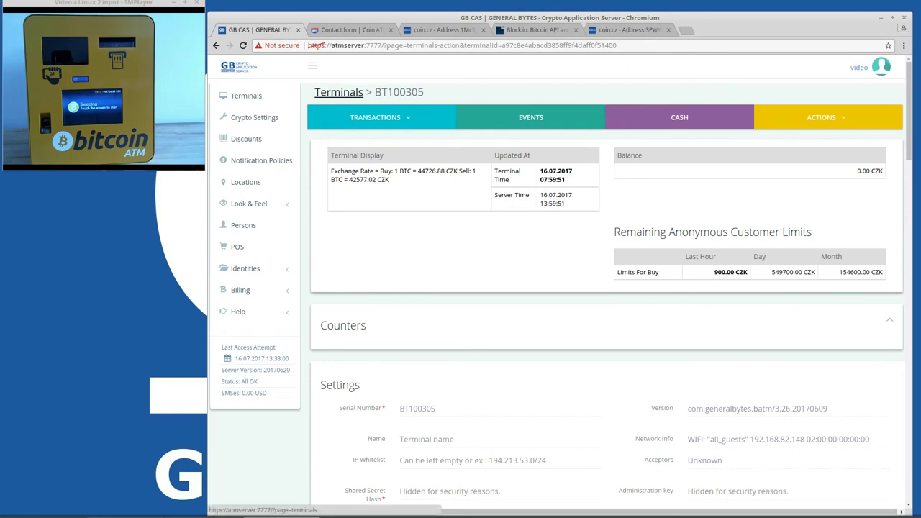
left_click(338, 92)
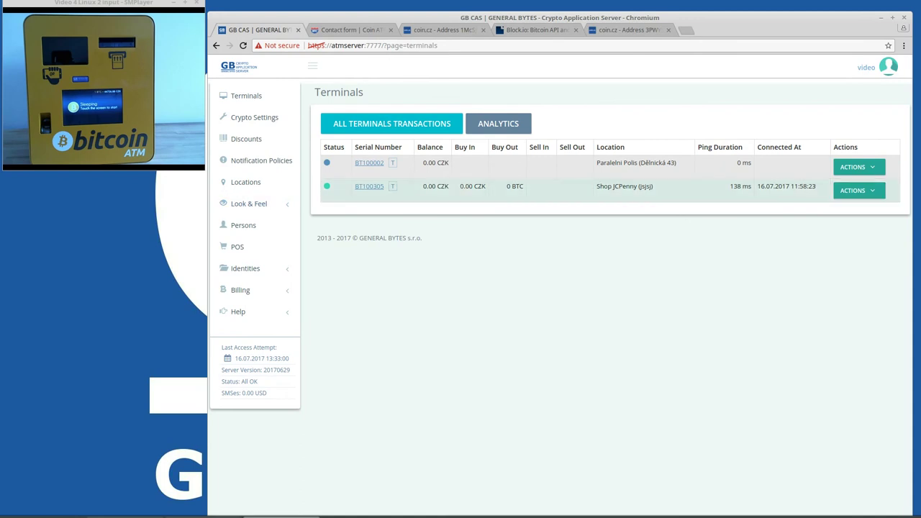
left_click(369, 186)
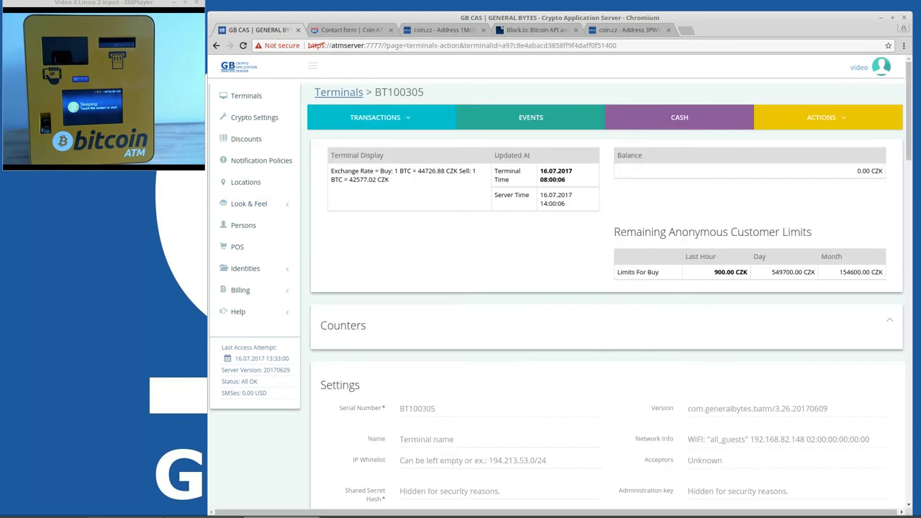
scroll(606, 294, "down", 1)
Step: Name the terminal JCP, save it, and switch the ATM camera video to full screen
left_click(432, 388)
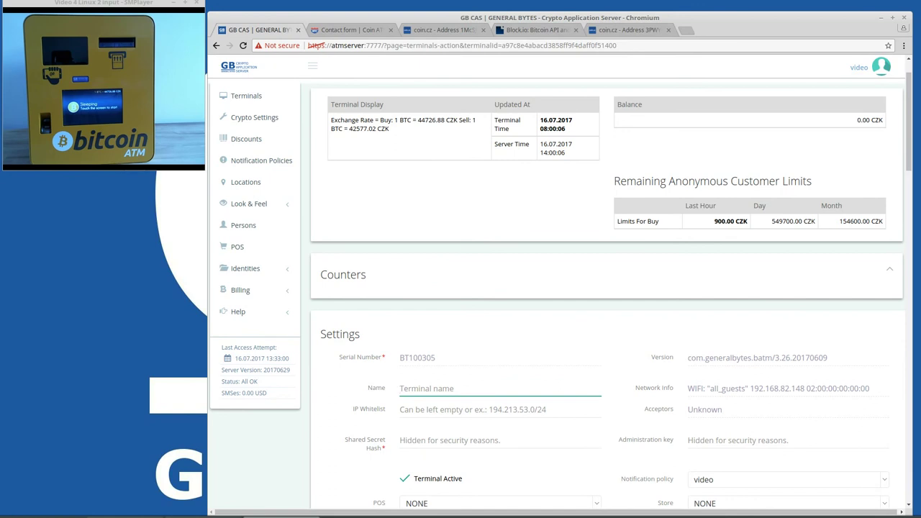
type("JSP")
key("Left")
key("BackSpace")
type("C")
scroll(604, 288, "down", 15)
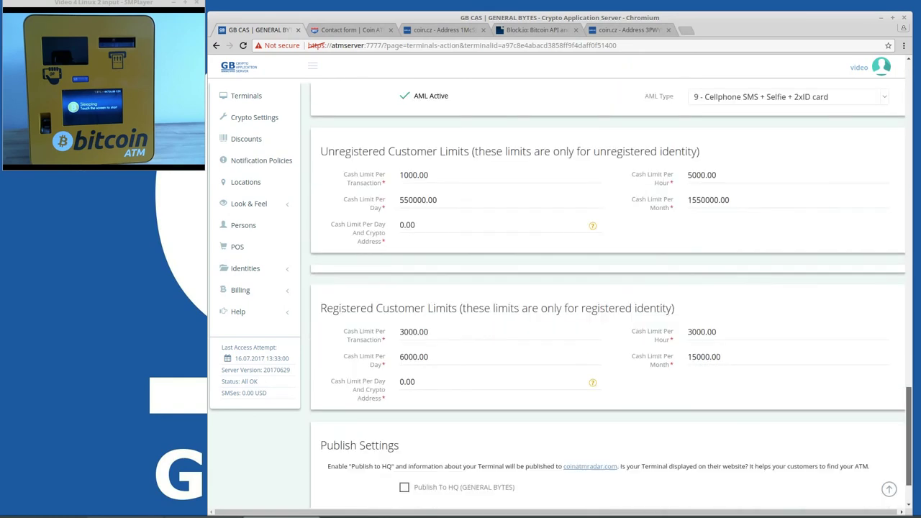
left_click(604, 460)
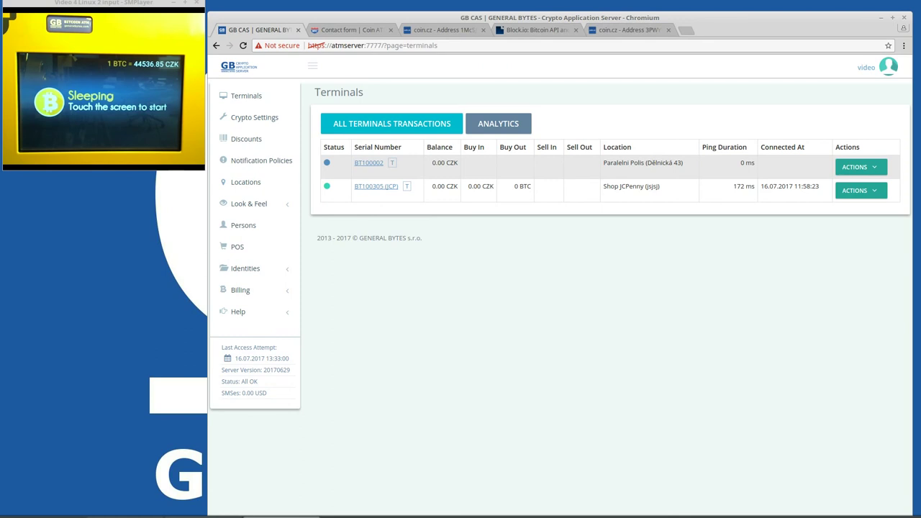
key("f")
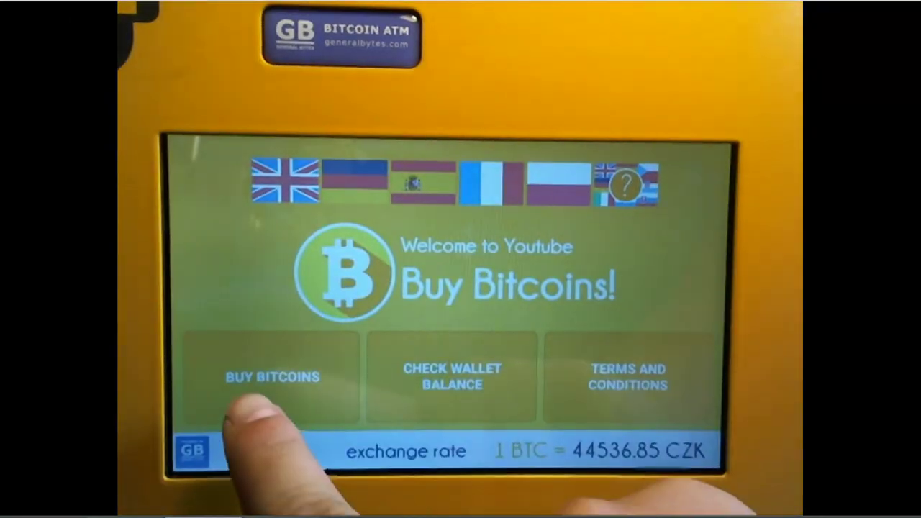
Step: On the ATM, start buying bitcoins, accept the terms, and choose less than 100 CZK
left_click(252, 399)
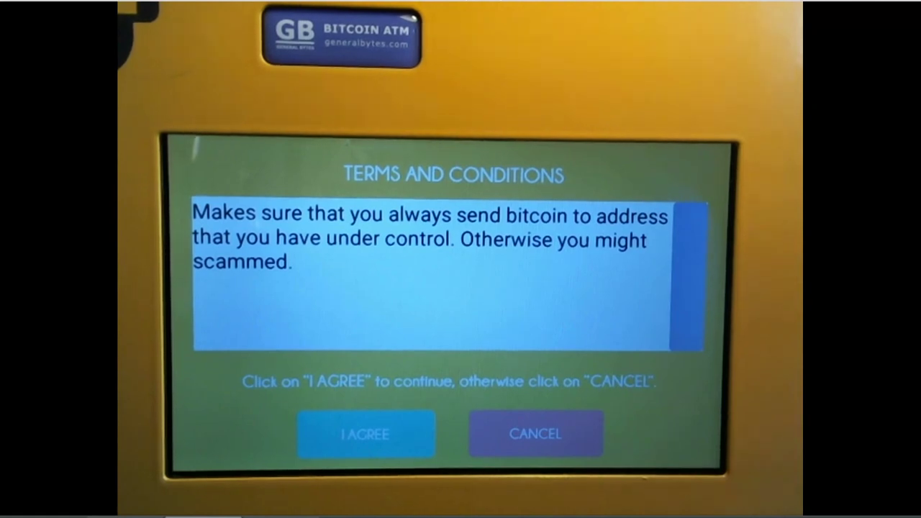
left_click(366, 434)
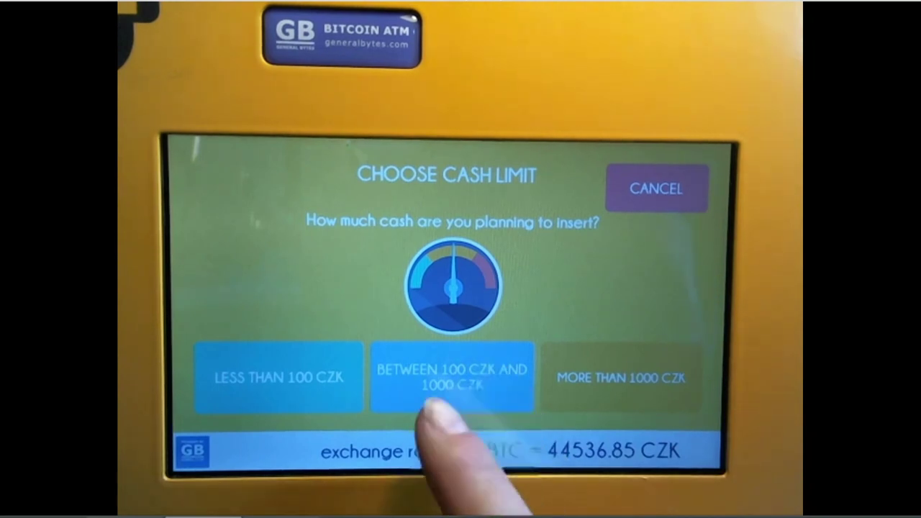
left_click(277, 389)
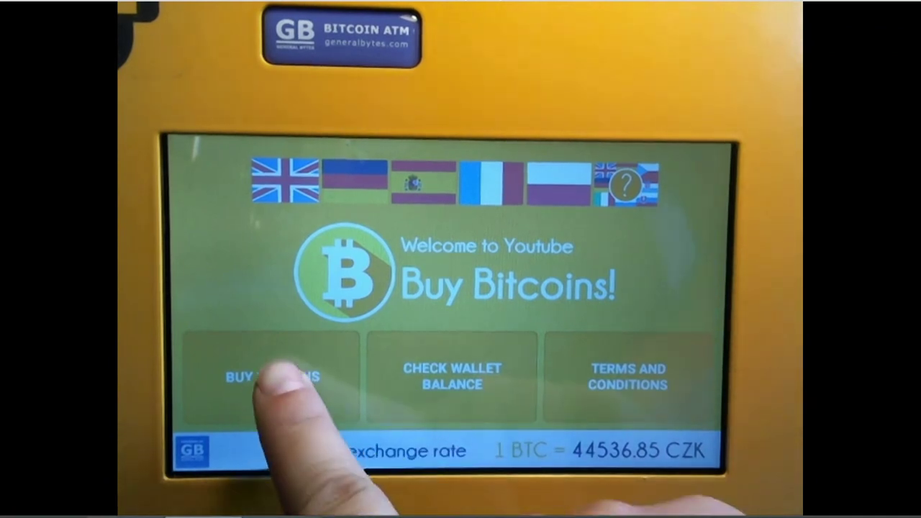
Step: Start a bitcoin purchase, accept terms, pick the 100–1000 CZK limit, and accept the privacy notice
left_click(280, 375)
left_click(338, 433)
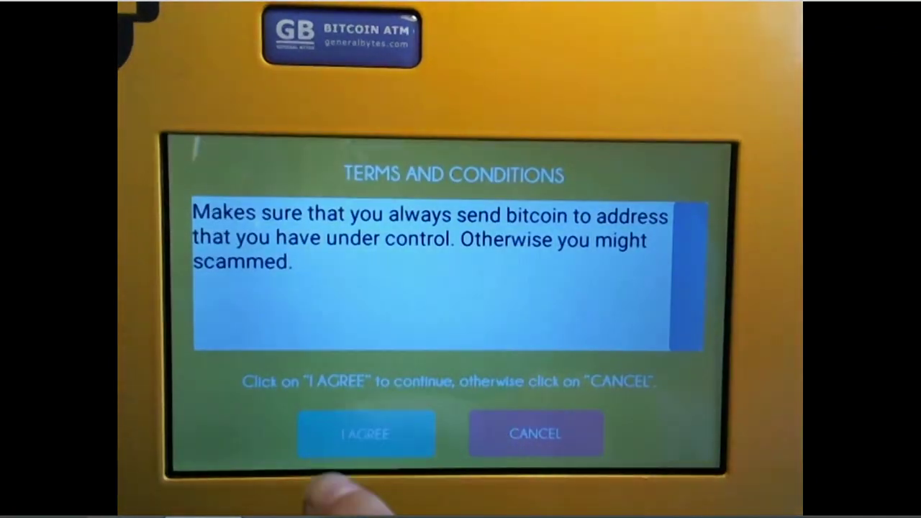
left_click(453, 374)
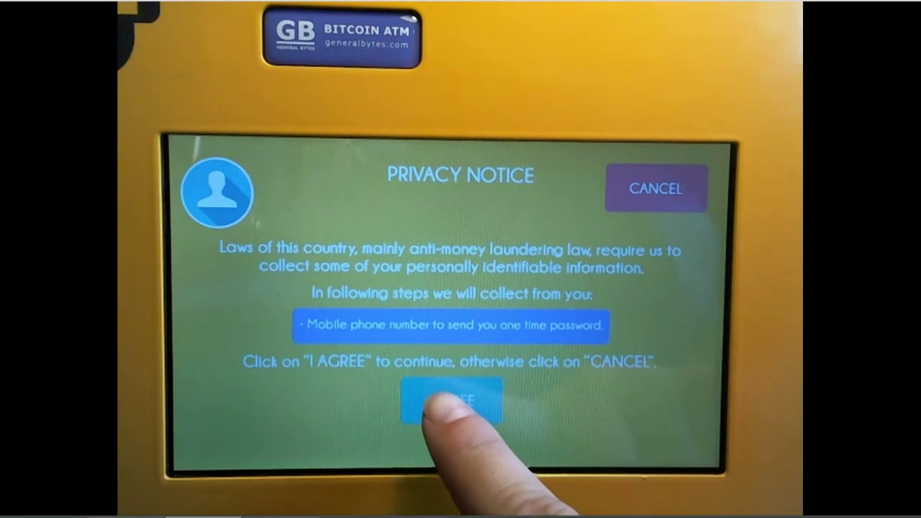
left_click(440, 405)
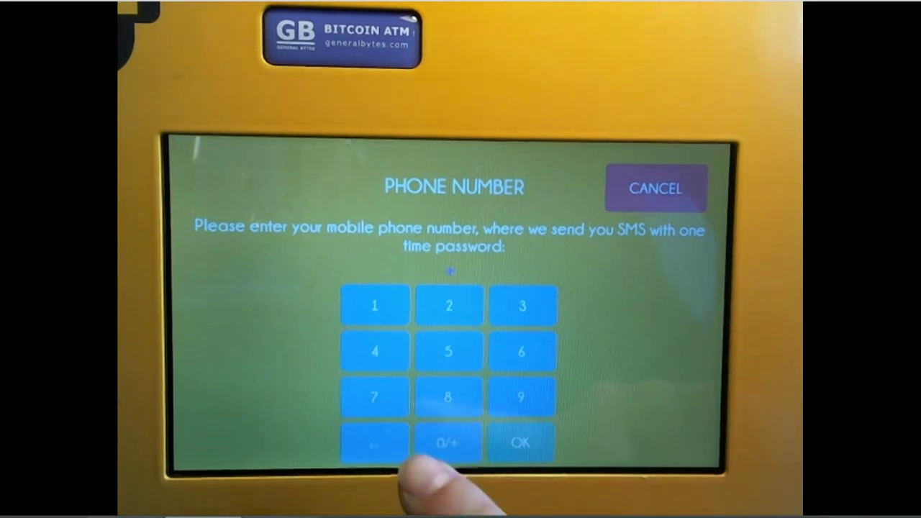
Step: Enter the customer's mobile number with country code and submit it for an SMS code
left_click(375, 351)
left_click(446, 306)
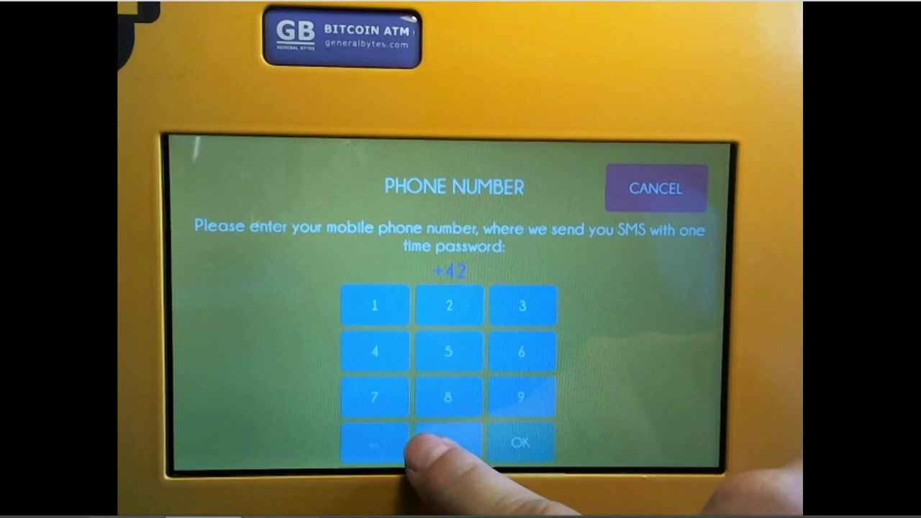
left_click(521, 353)
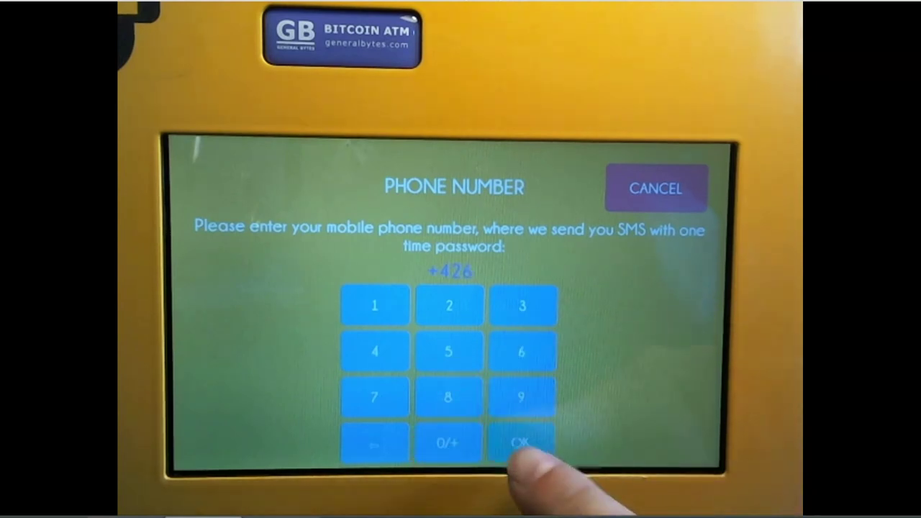
left_click(374, 443)
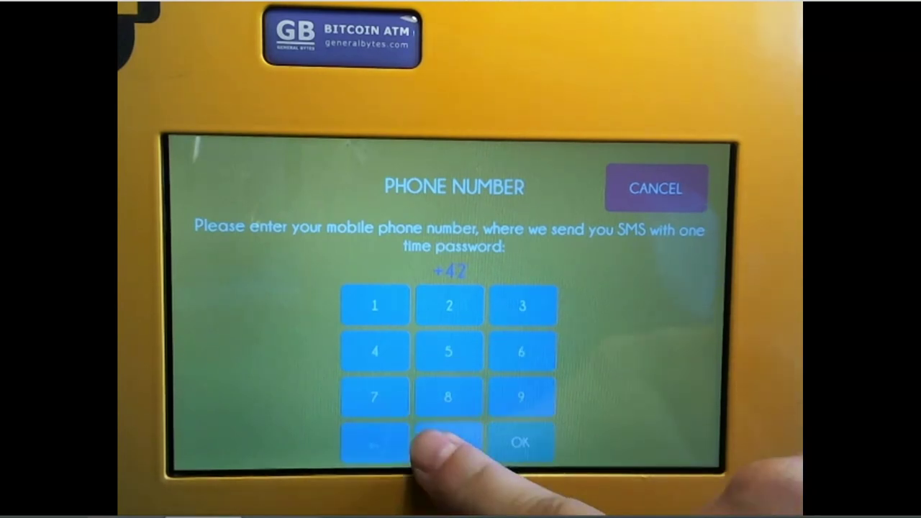
left_click(448, 441)
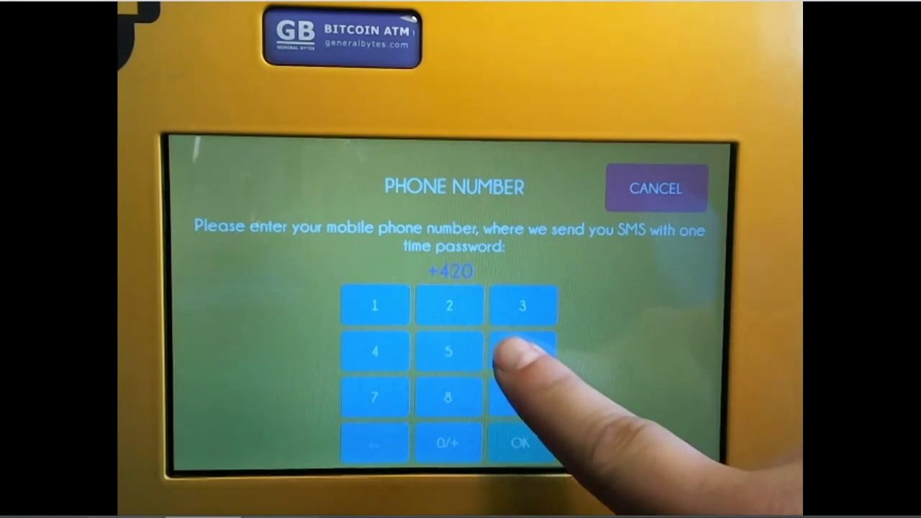
left_click(521, 351)
left_click(447, 442)
left_click(522, 306)
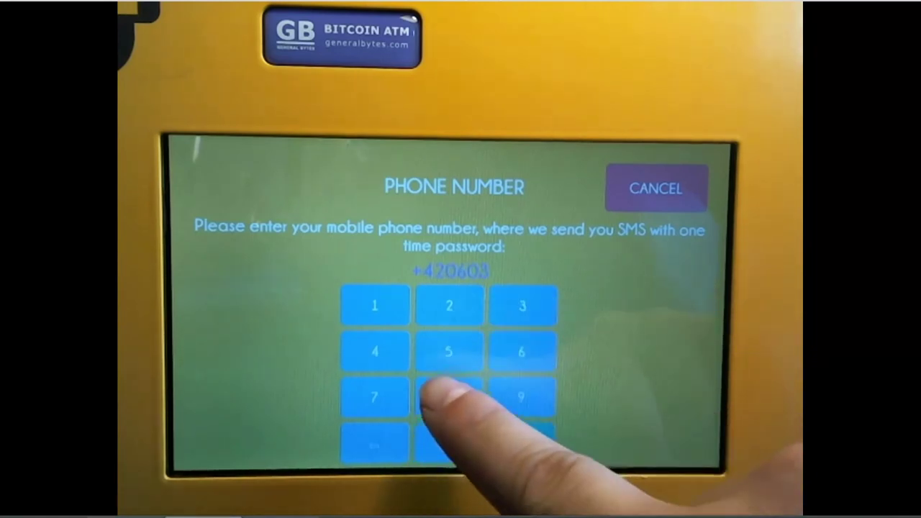
left_click(449, 351)
left_click(374, 397)
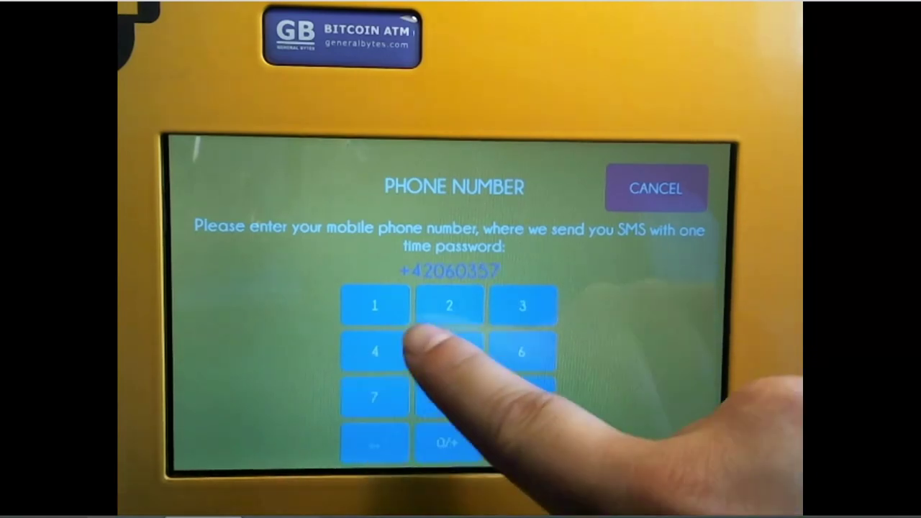
left_click(449, 306)
left_click(449, 351)
left_click(448, 306)
left_click(449, 351)
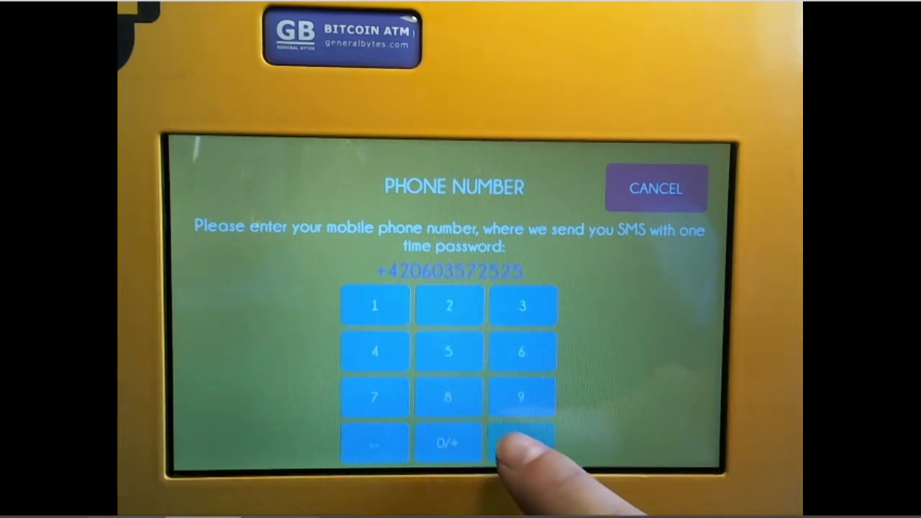
left_click(521, 442)
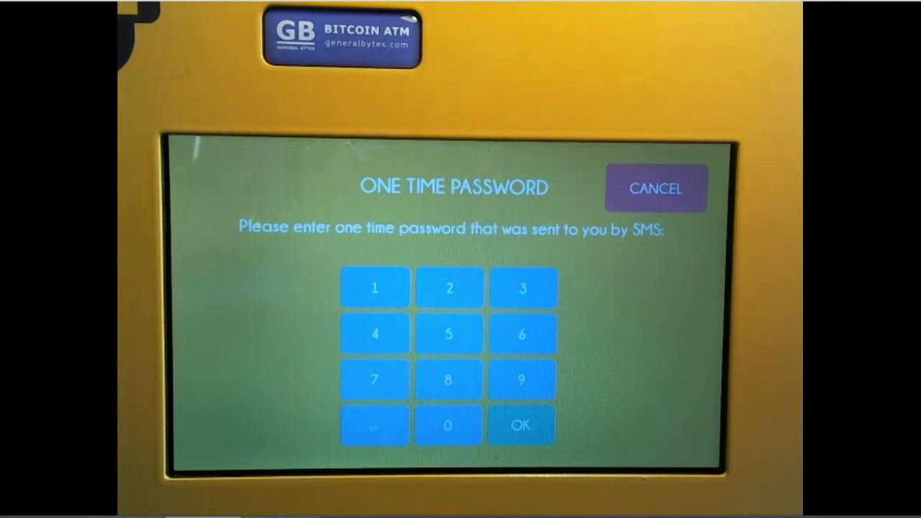
Step: Enter and confirm the SMS one-time password, then cancel at the destination address screen
left_click(449, 332)
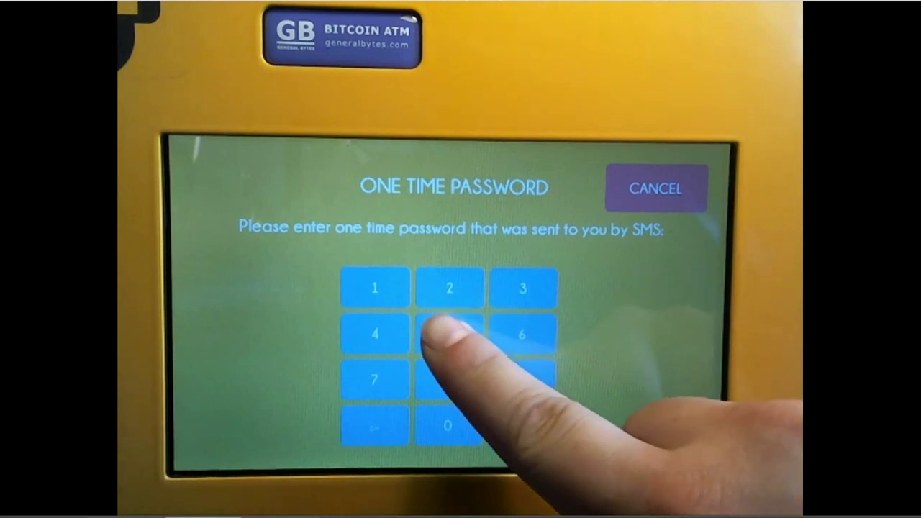
left_click(447, 425)
left_click(449, 288)
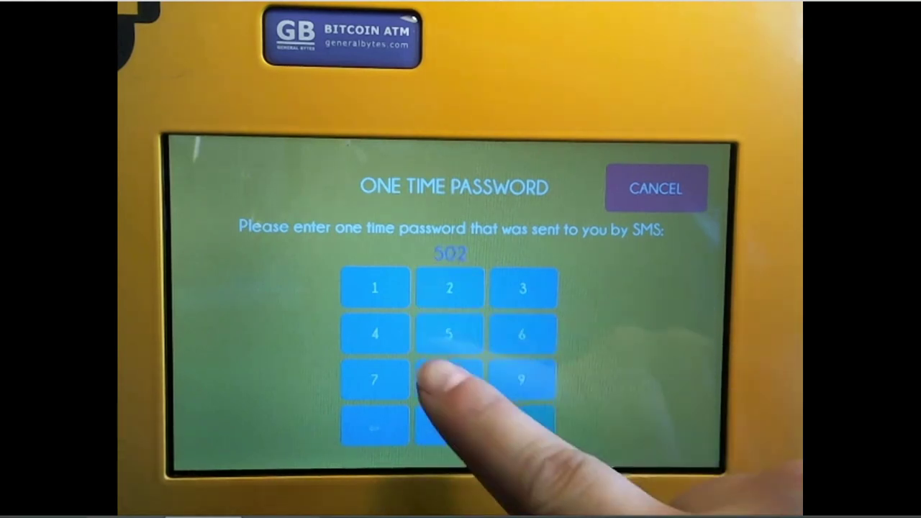
left_click(521, 379)
left_click(523, 335)
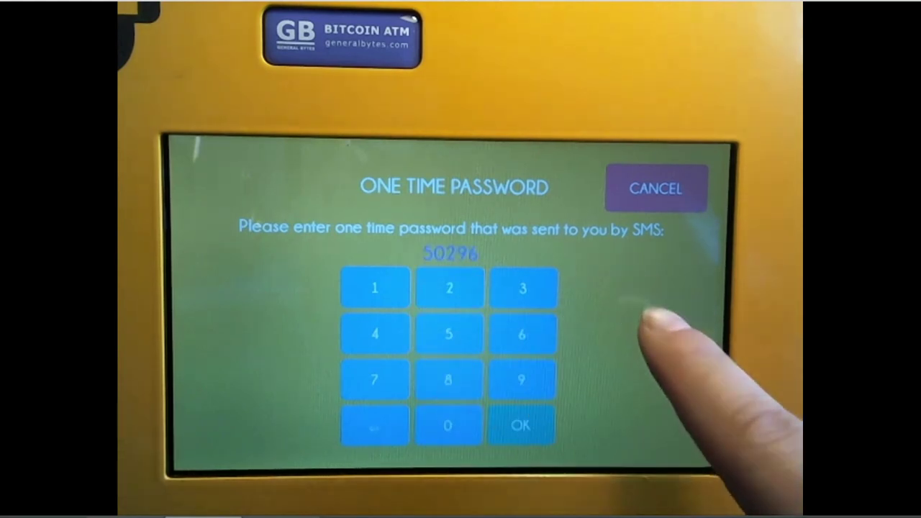
left_click(523, 425)
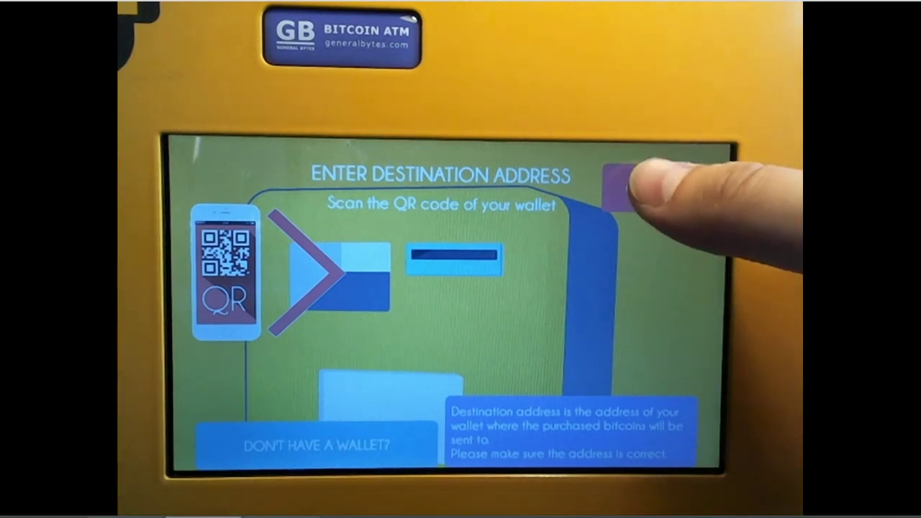
left_click(619, 186)
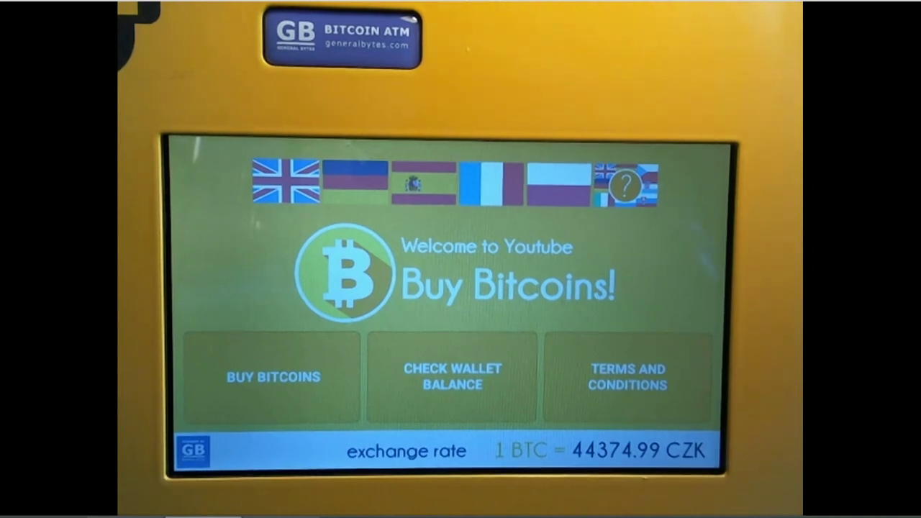
Step: Start a purchase above 1000 CZK, request registration, and accept the terms and privacy notice
left_click(273, 377)
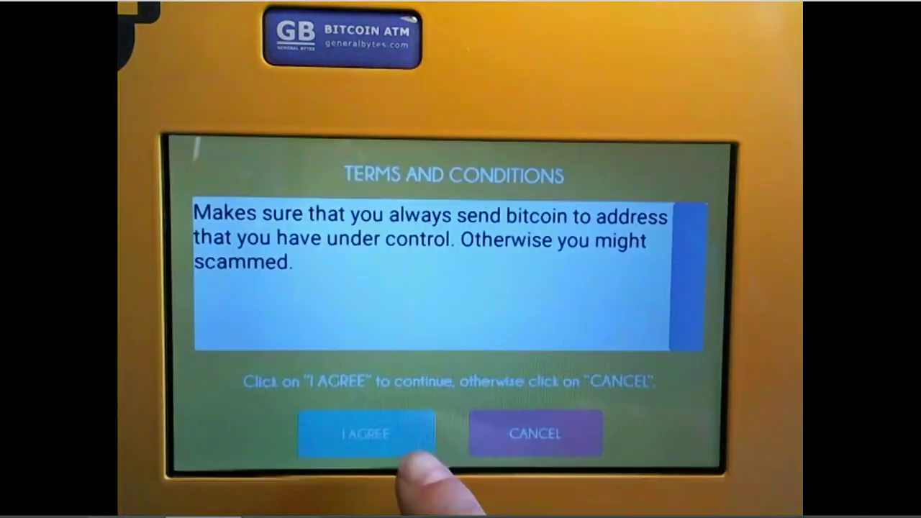
left_click(415, 457)
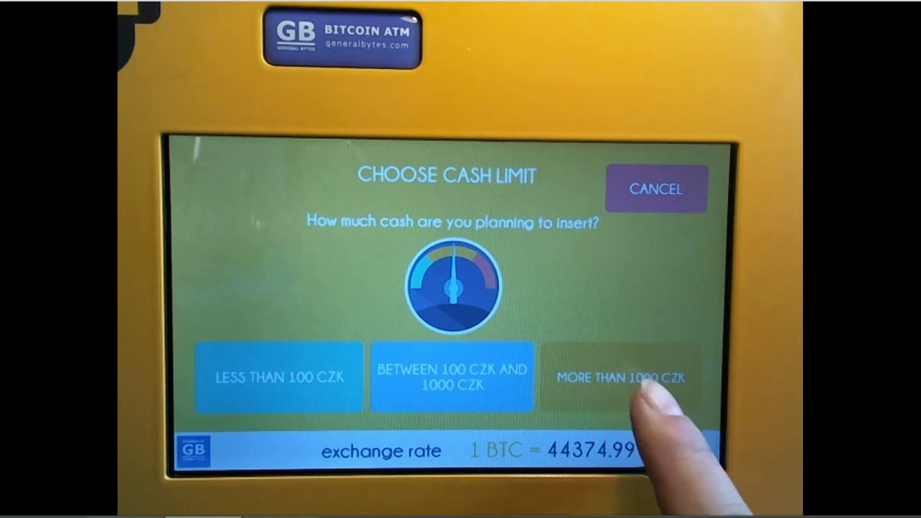
left_click(655, 385)
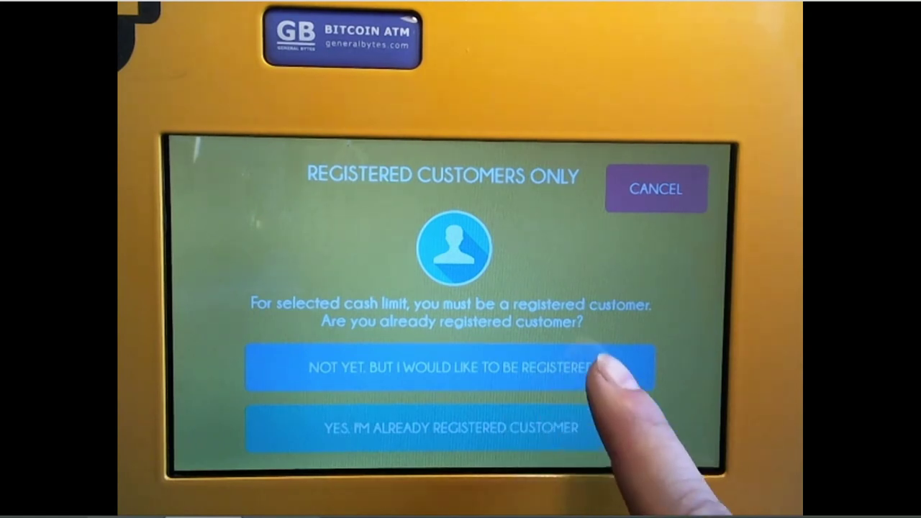
left_click(617, 366)
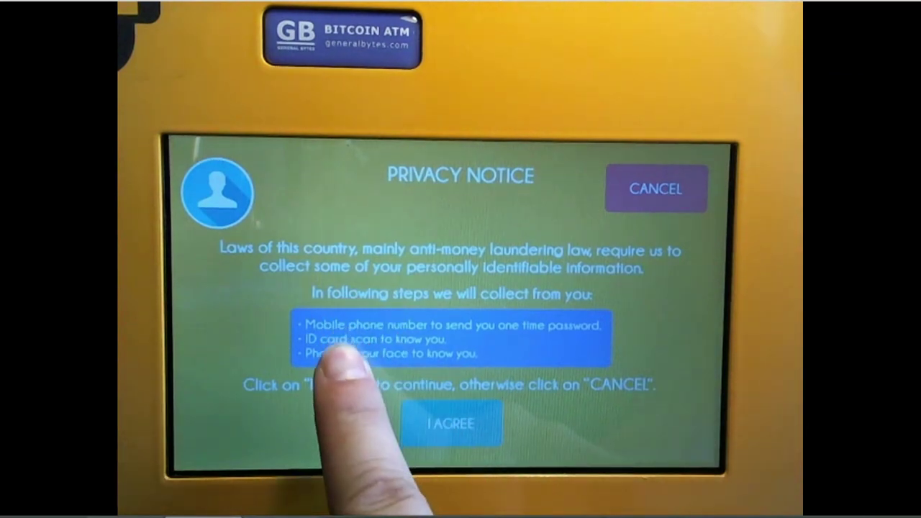
left_click(450, 424)
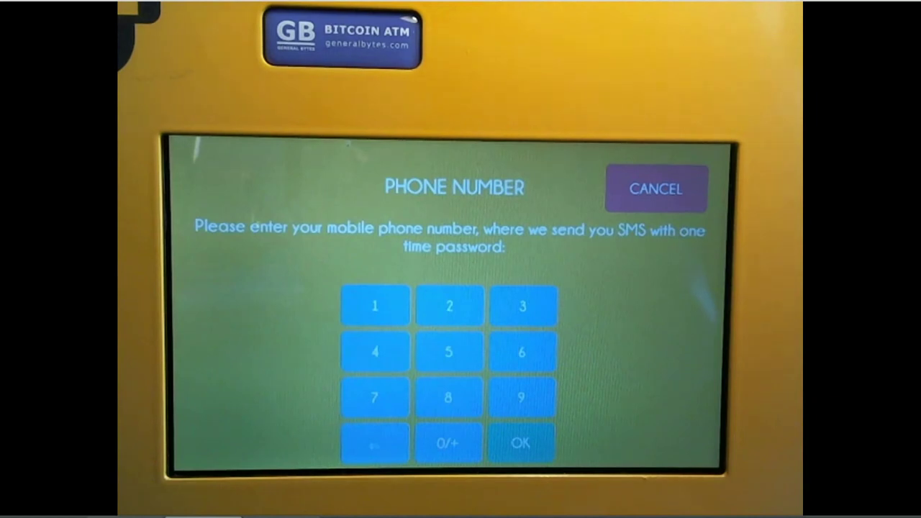
Step: Key in the mobile number without a country code, then erase the last digits
left_click(516, 353)
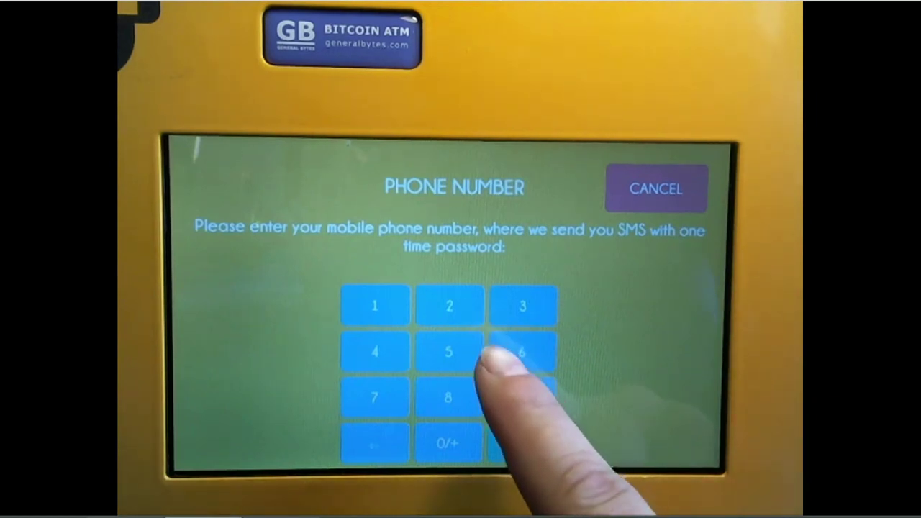
left_click(447, 442)
left_click(523, 305)
left_click(448, 351)
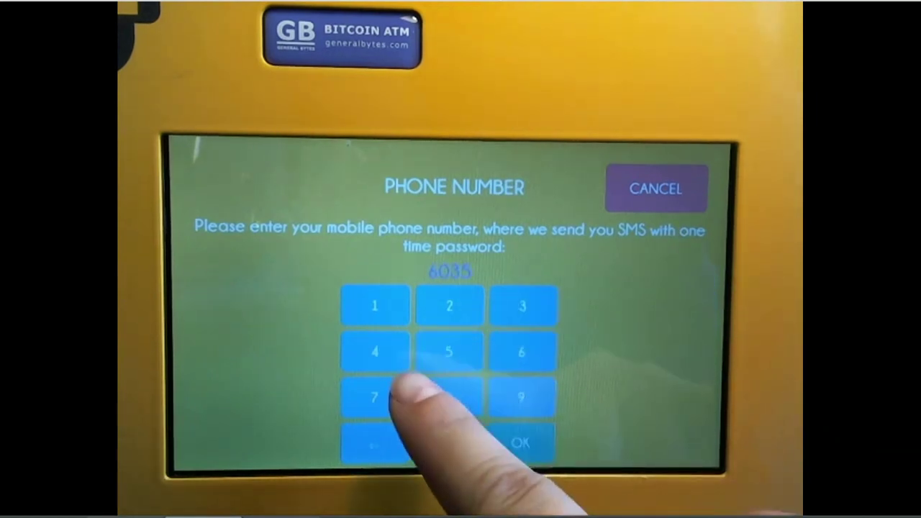
left_click(374, 397)
left_click(449, 305)
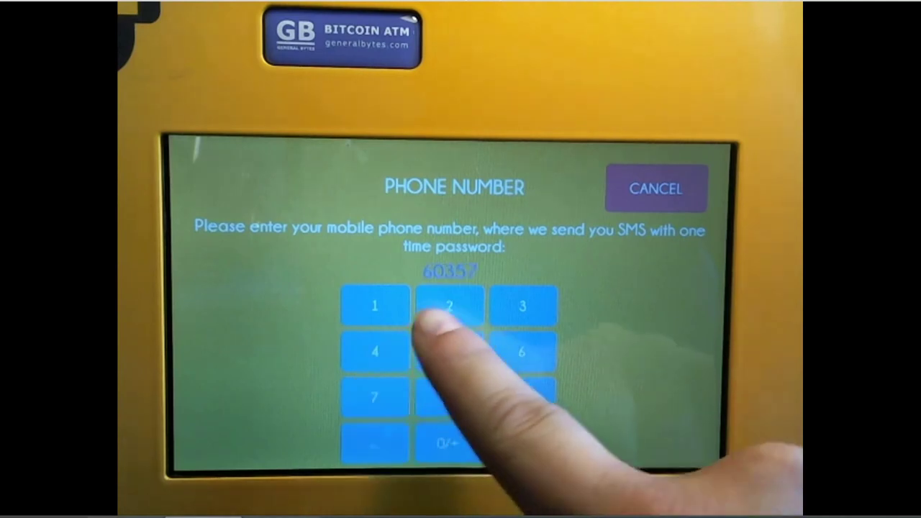
left_click(448, 351)
left_click(449, 306)
left_click(448, 351)
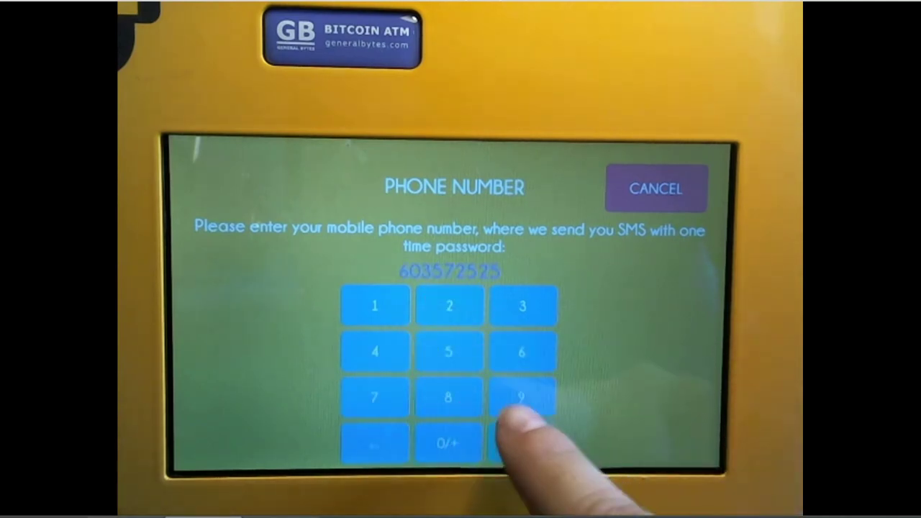
left_click(374, 442)
left_click(374, 441)
left_click(374, 442)
left_click(374, 442)
left_click(374, 441)
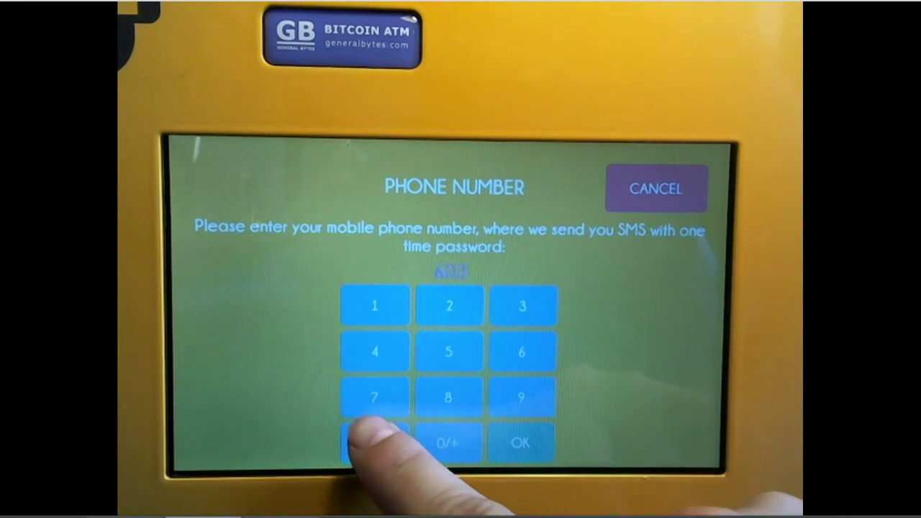
Step: Enter the customer's number with the +420 prefix and submit it for an SMS code
left_click(447, 441)
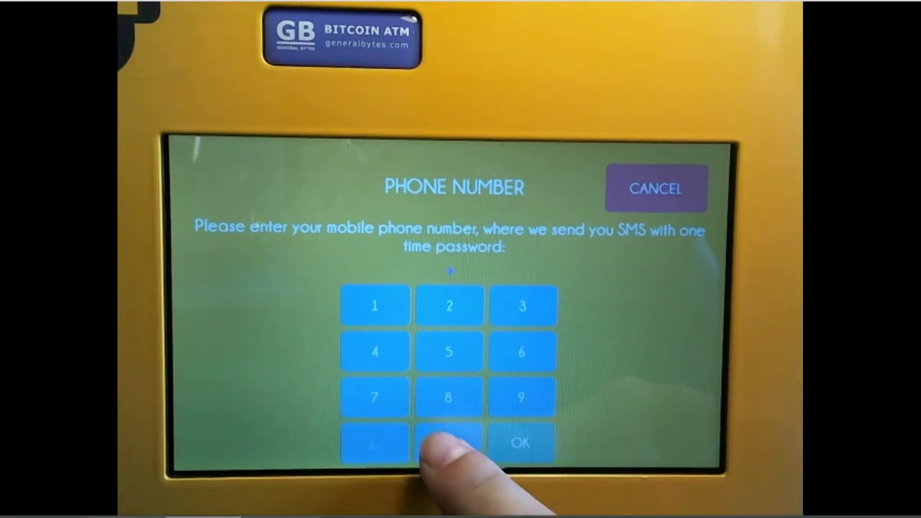
left_click(375, 351)
left_click(449, 305)
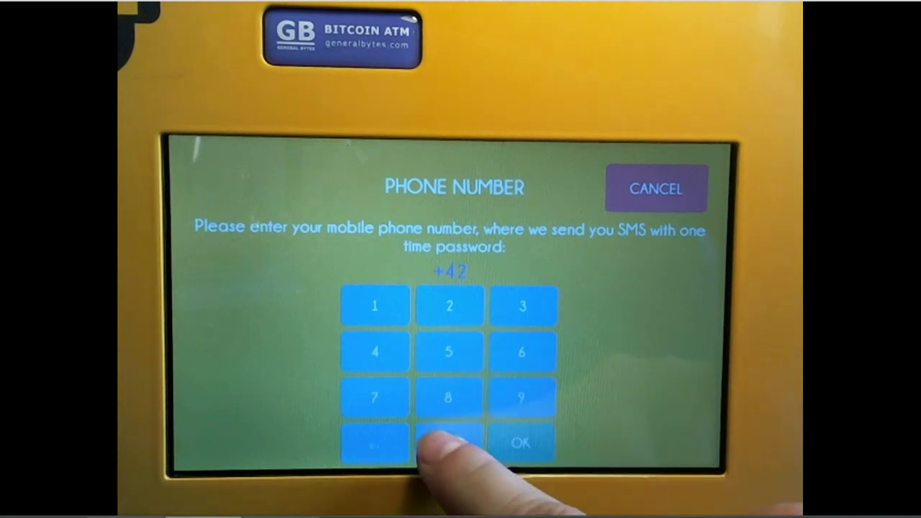
left_click(443, 440)
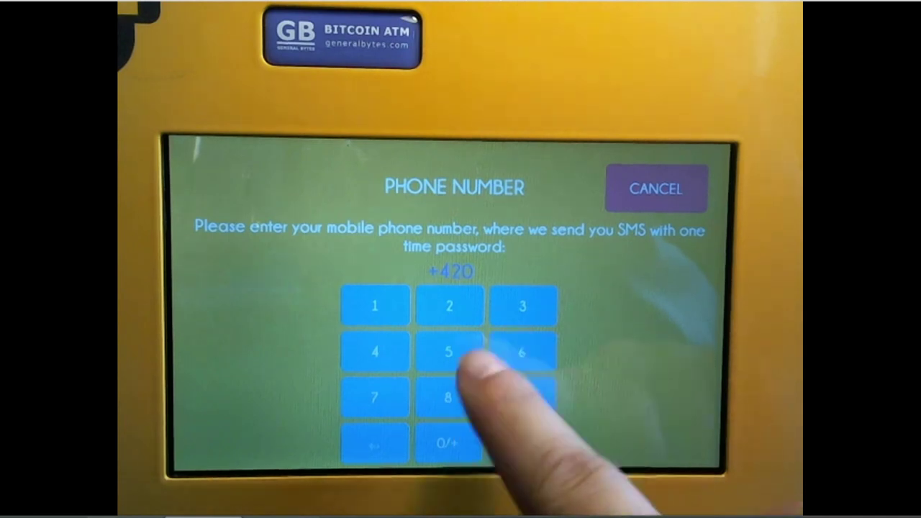
left_click(522, 352)
left_click(447, 443)
left_click(522, 305)
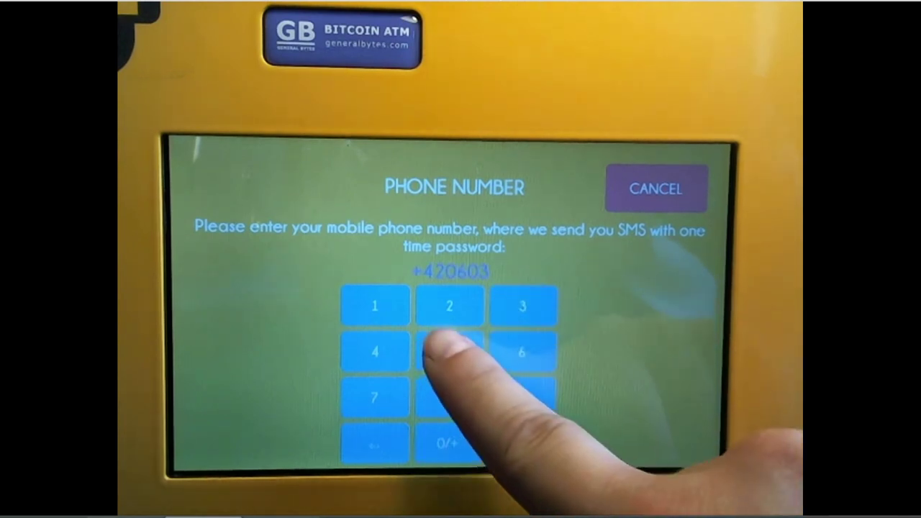
left_click(449, 352)
left_click(374, 397)
left_click(449, 305)
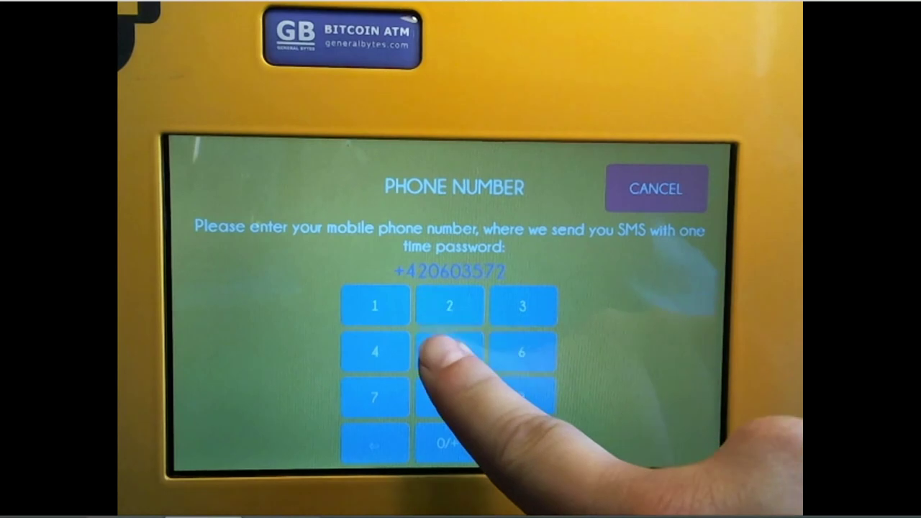
left_click(449, 351)
left_click(449, 305)
left_click(449, 351)
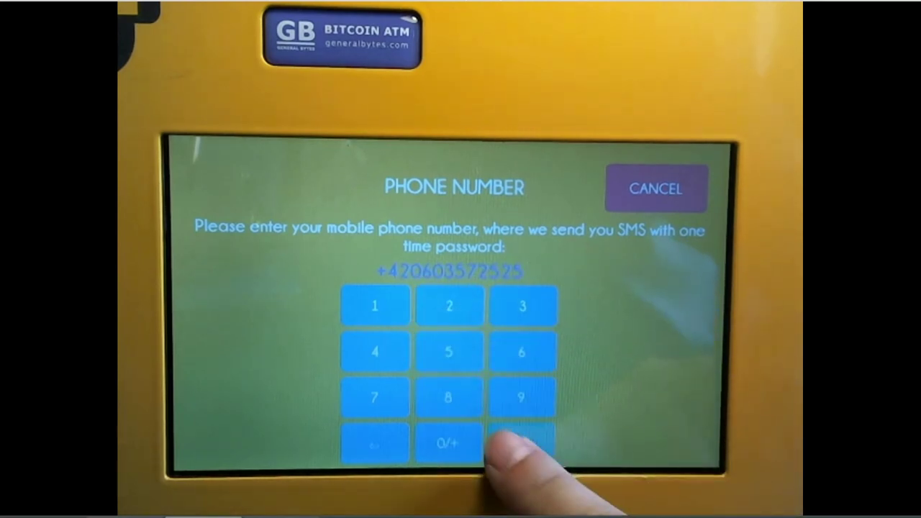
left_click(513, 442)
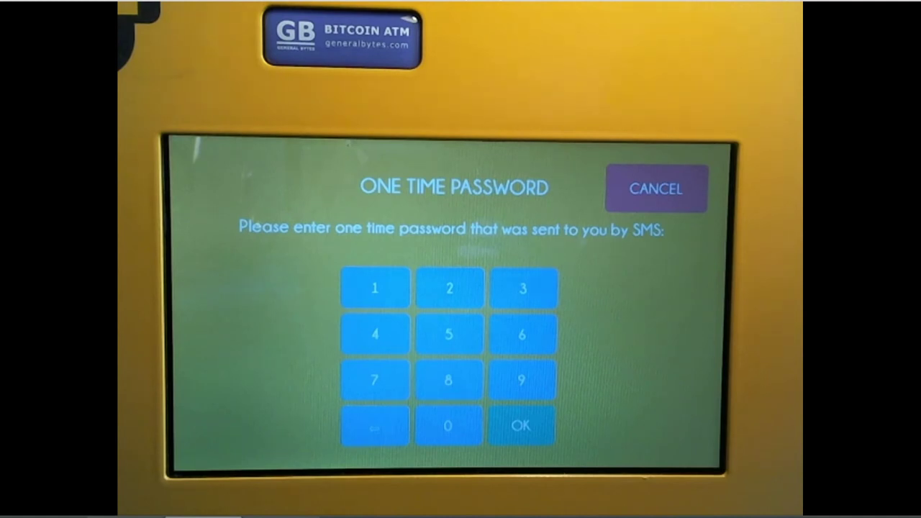
Step: Enter the SMS one-time password on the keypad and confirm it
left_click(448, 425)
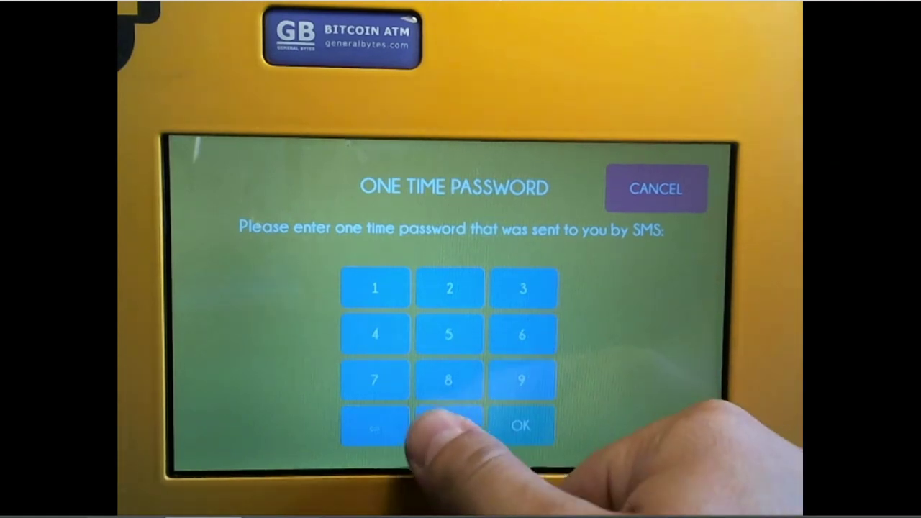
left_click(448, 380)
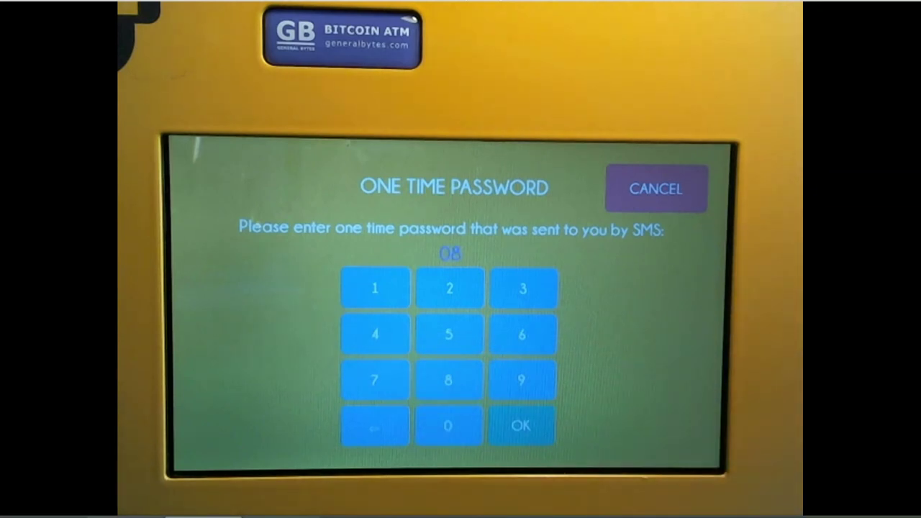
left_click(375, 334)
left_click(375, 288)
left_click(374, 380)
left_click(520, 425)
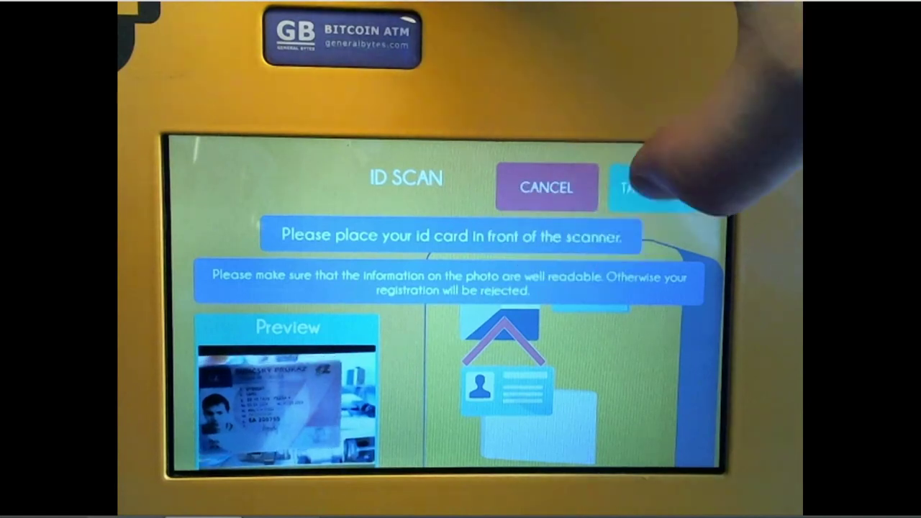
Step: Photograph the front and back of the driving licence, accepting each photo as readable
left_click(632, 186)
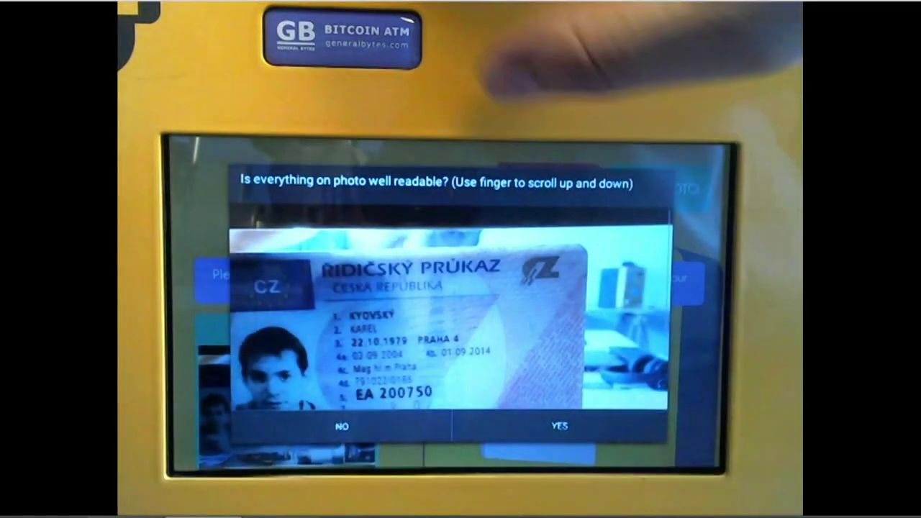
scroll(532, 316, "down", 3)
scroll(561, 317, "up", 3)
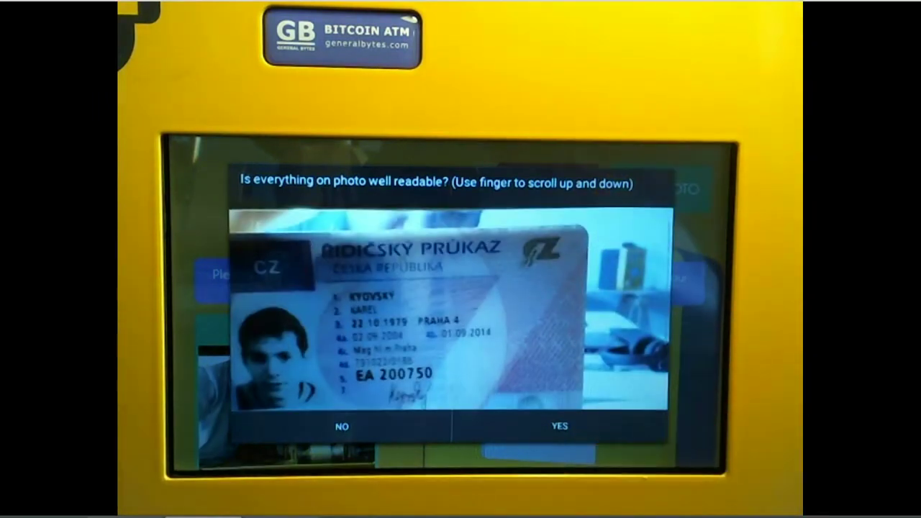
left_click(554, 423)
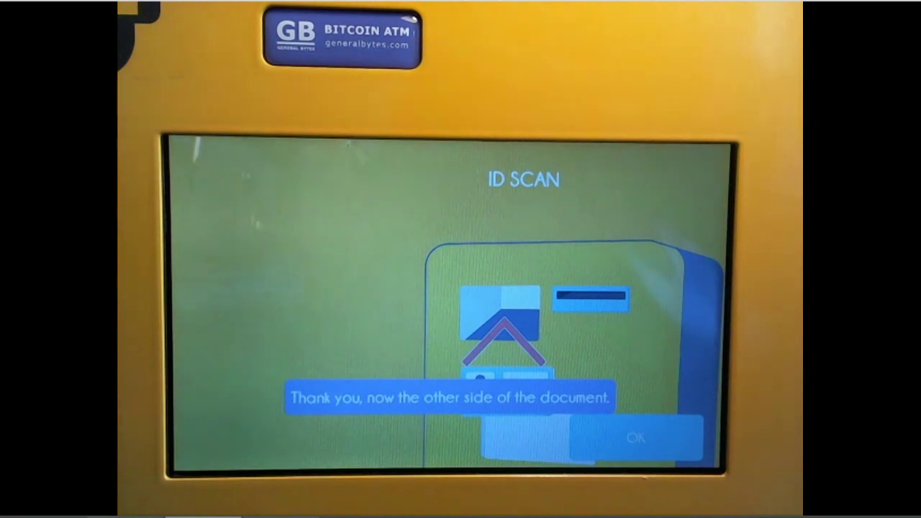
left_click(617, 431)
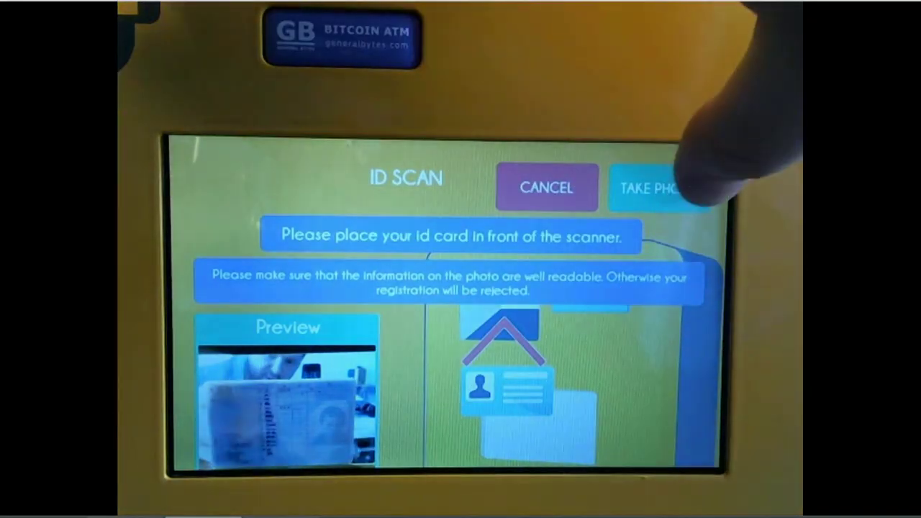
left_click(651, 188)
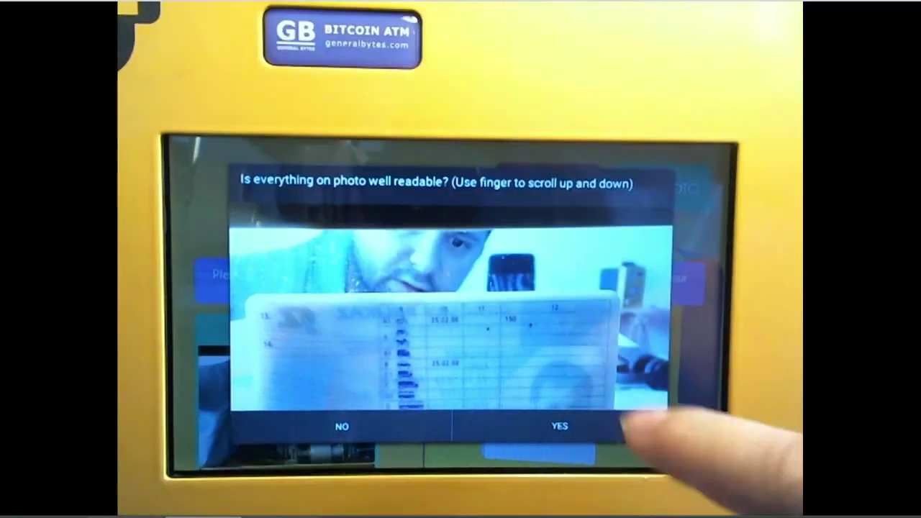
left_click_drag(627, 421, 581, 230)
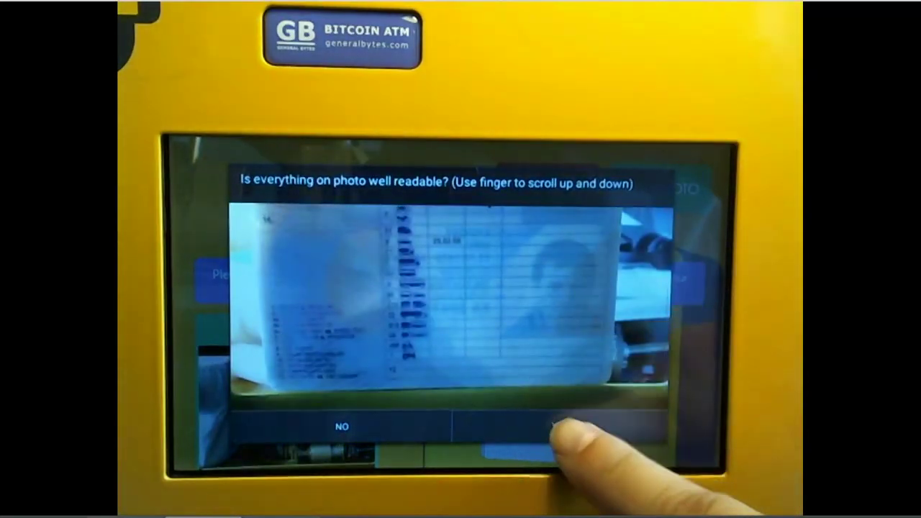
left_click(559, 427)
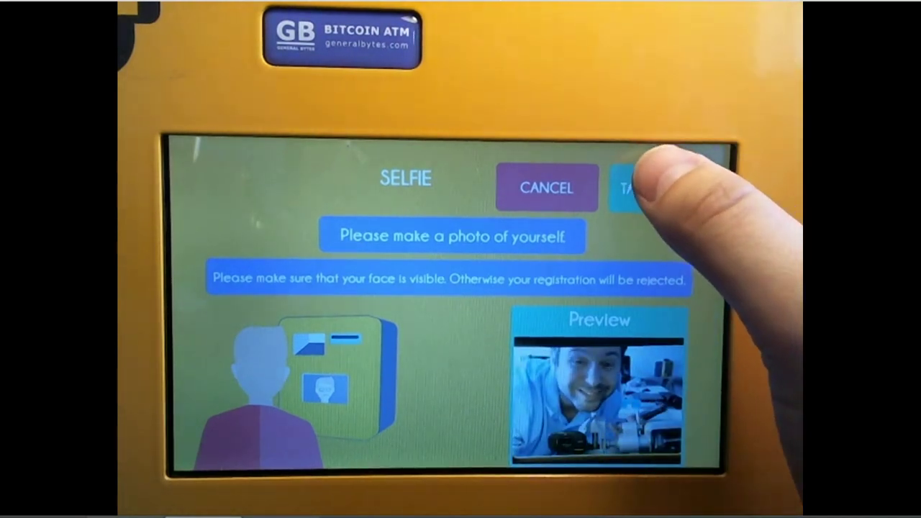
Step: Take the customer's selfie and confirm it
left_click(660, 188)
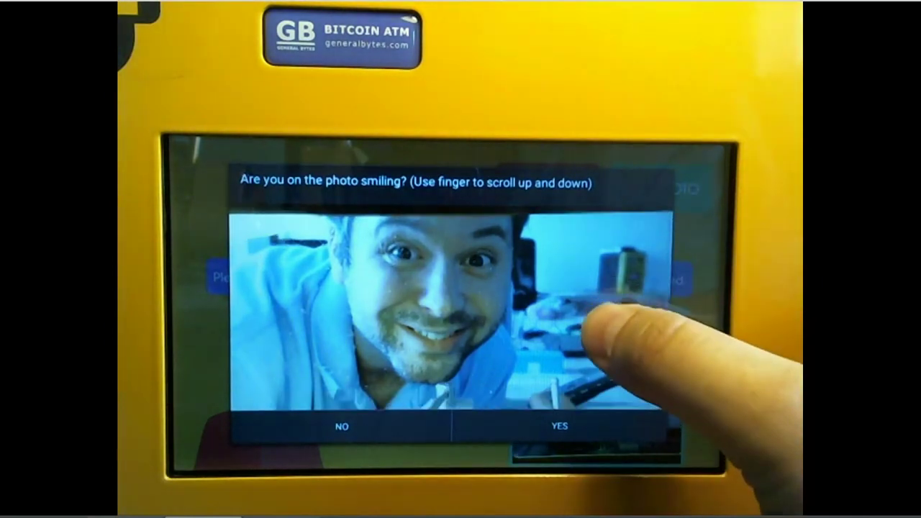
left_click(554, 426)
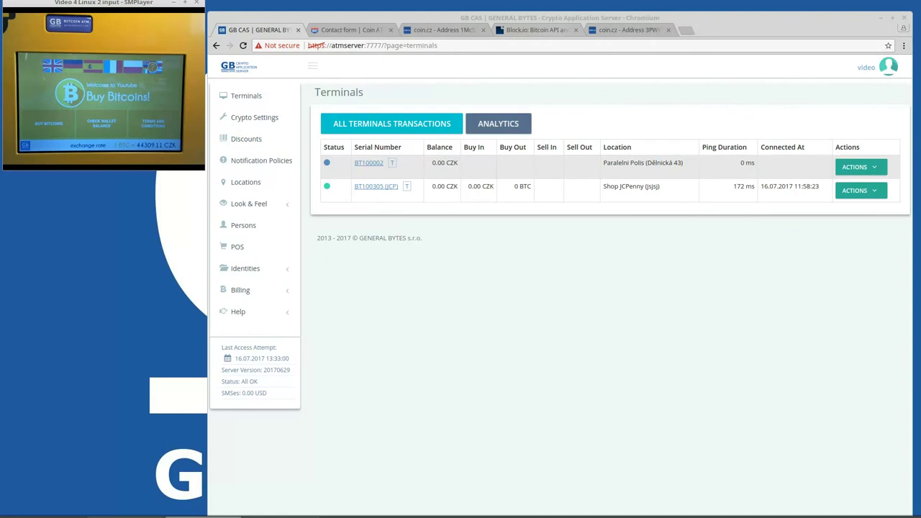
Step: Open the pending identity's detail page from the Identities > Awaiting Registration list
left_click(244, 268)
left_click(244, 268)
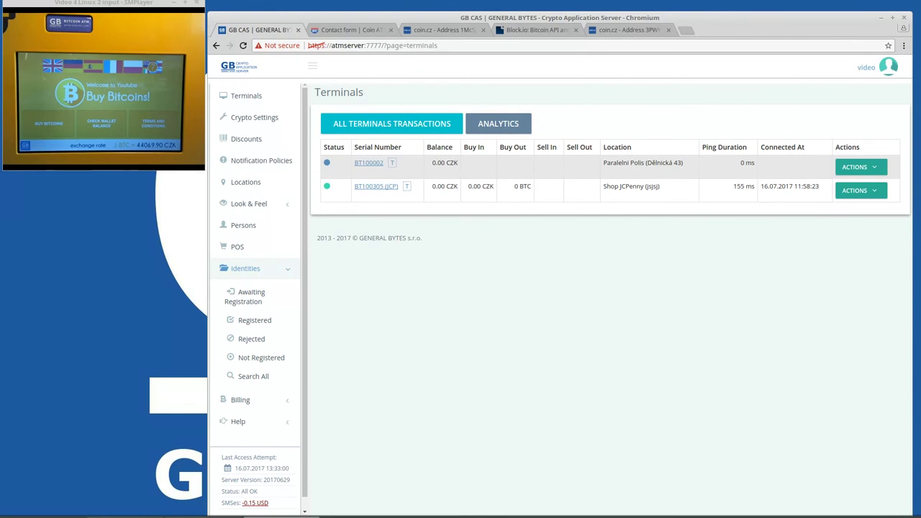
left_click(251, 297)
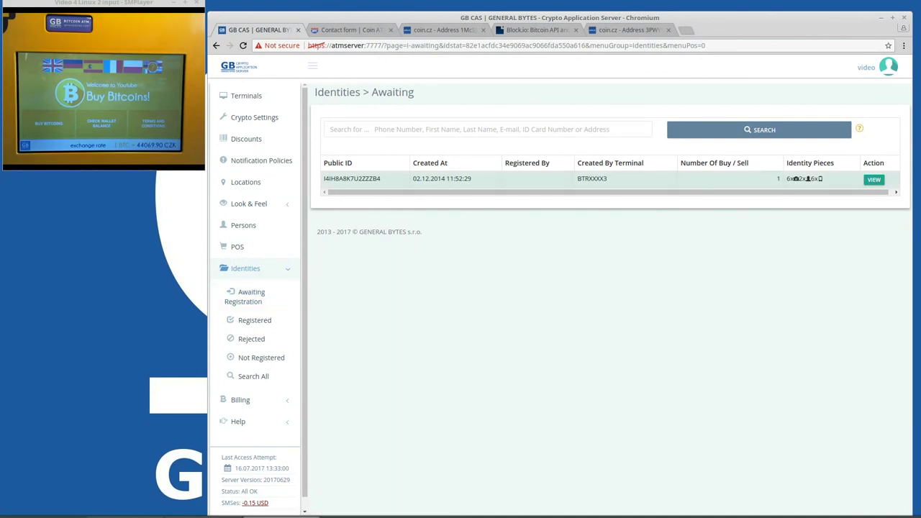
double_click(428, 178)
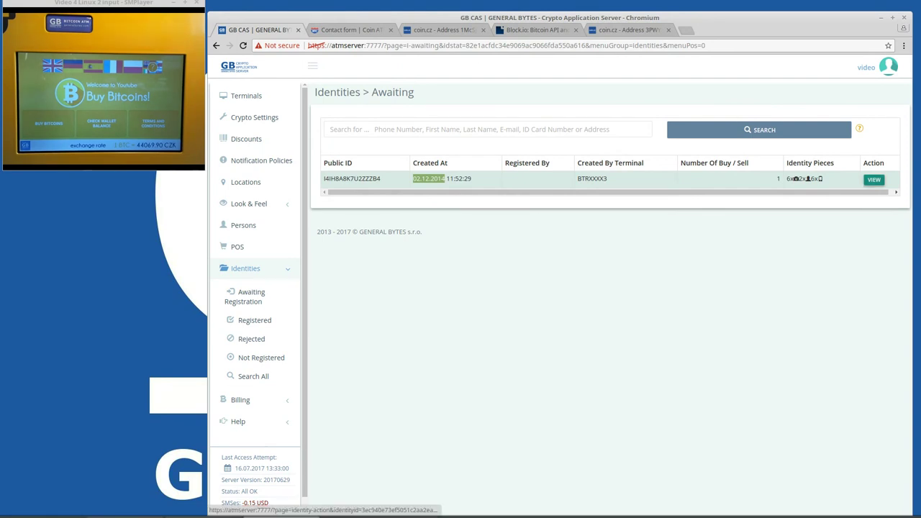
left_click(873, 180)
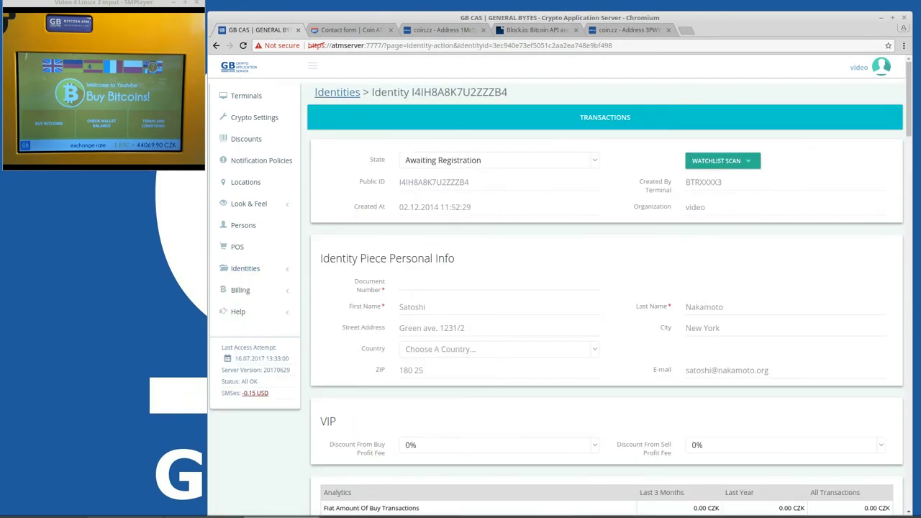
Step: Set the identity state to Registered and confirm sending the default activation message
left_click(496, 160)
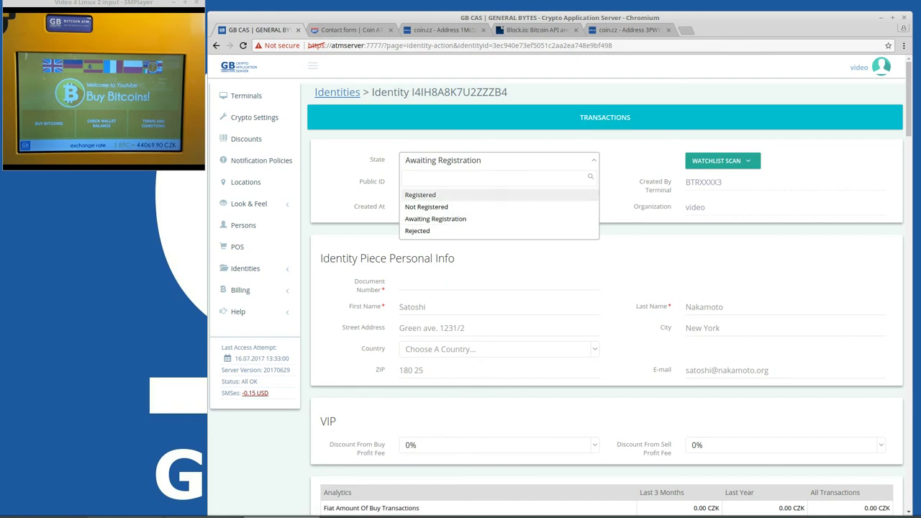
key("Return")
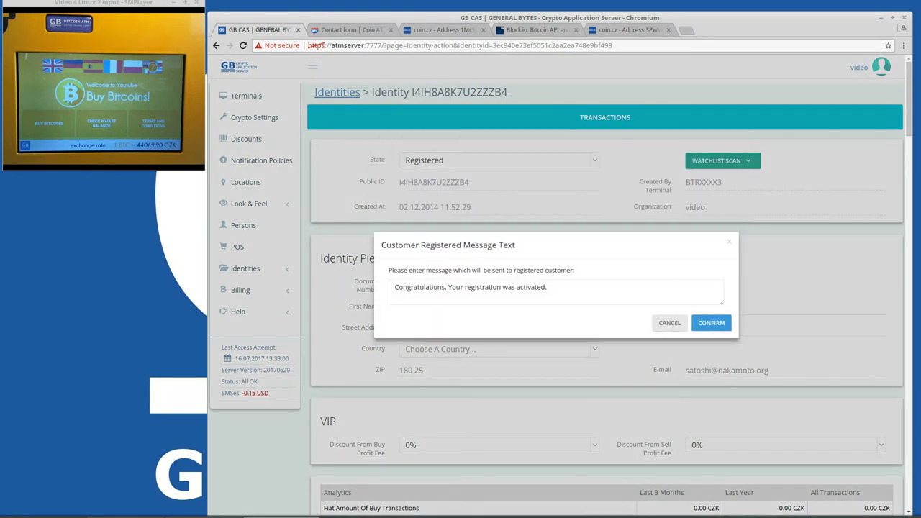
left_click_drag(394, 287, 547, 287)
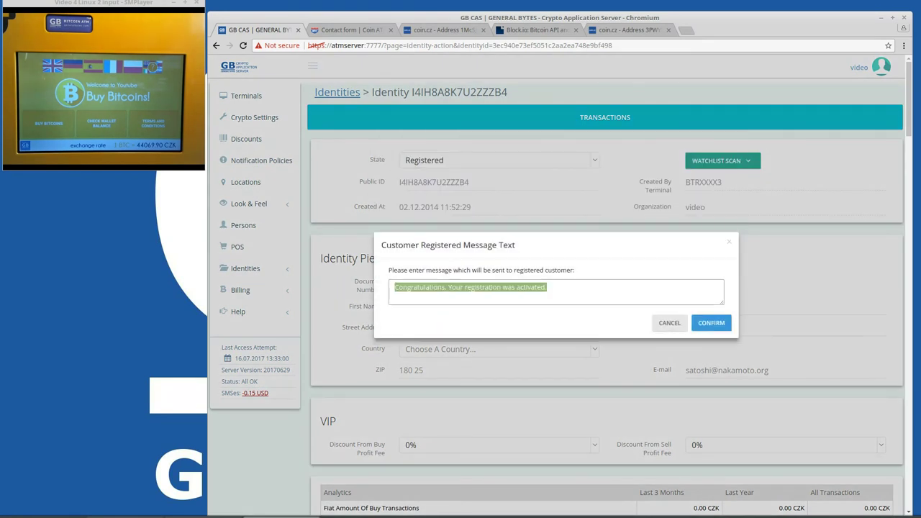
left_click(548, 287)
key("Tab")
key("Tab")
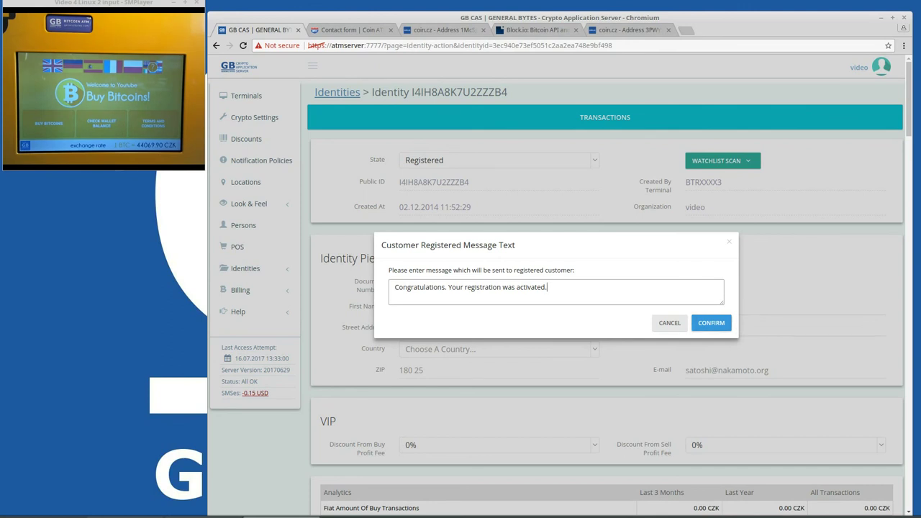
key("Return")
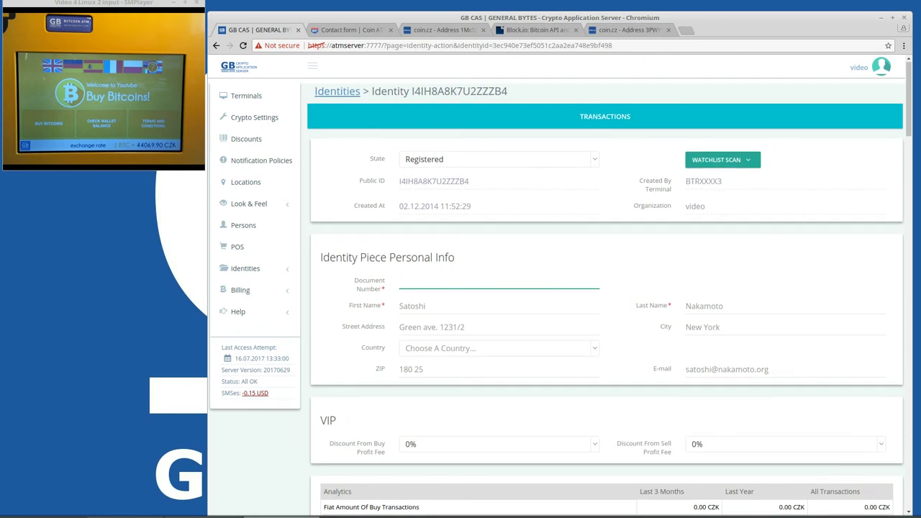
Step: Scroll through the identity page to review the scanned ID document
scroll(607, 299, "down", 4)
scroll(606, 298, "down", 2)
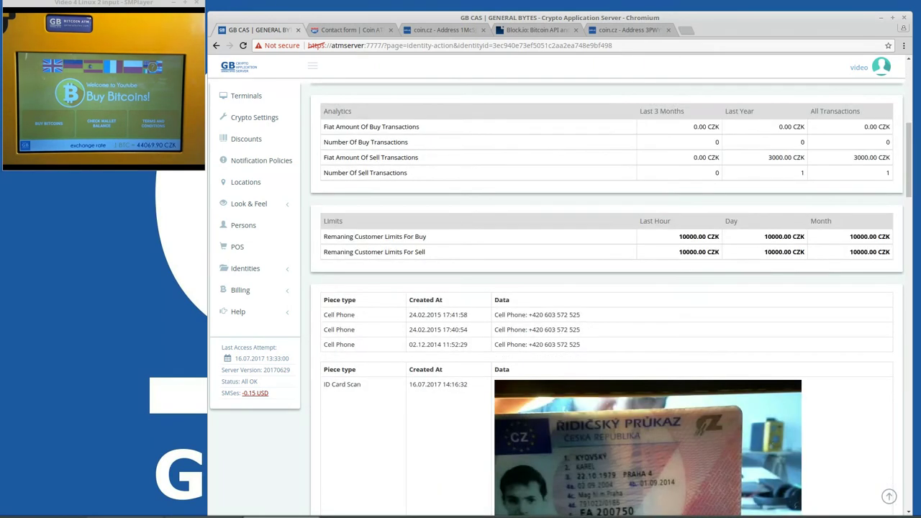
scroll(606, 299, "down", 1)
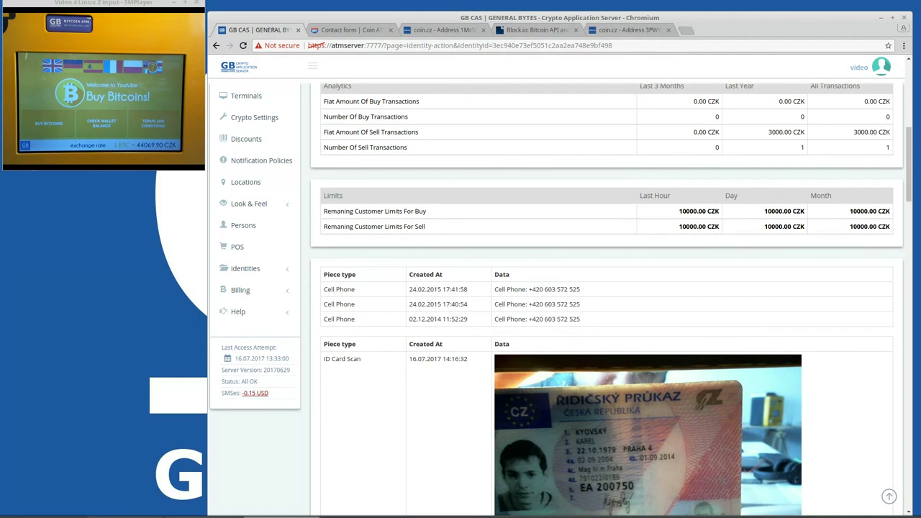
scroll(606, 298, "up", 4)
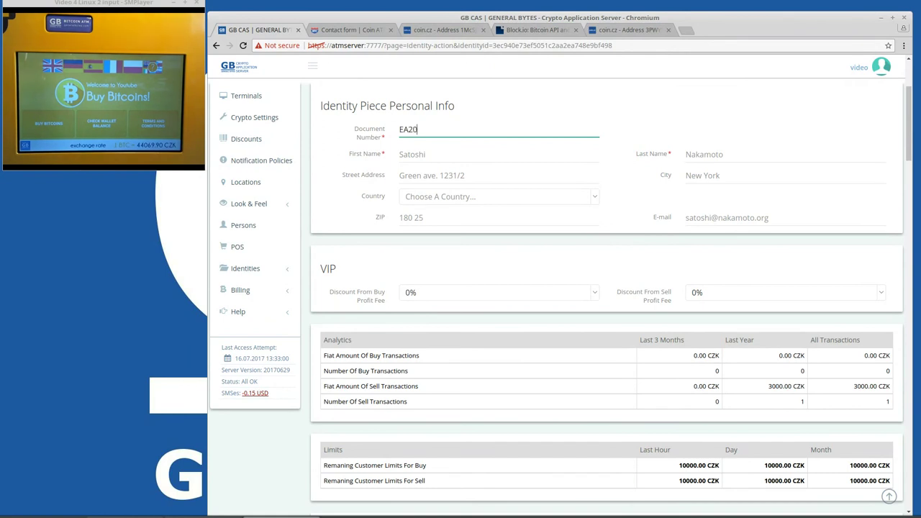
Step: Complete the document number and enter the customer's first and last name
type("50")
left_click(400, 153)
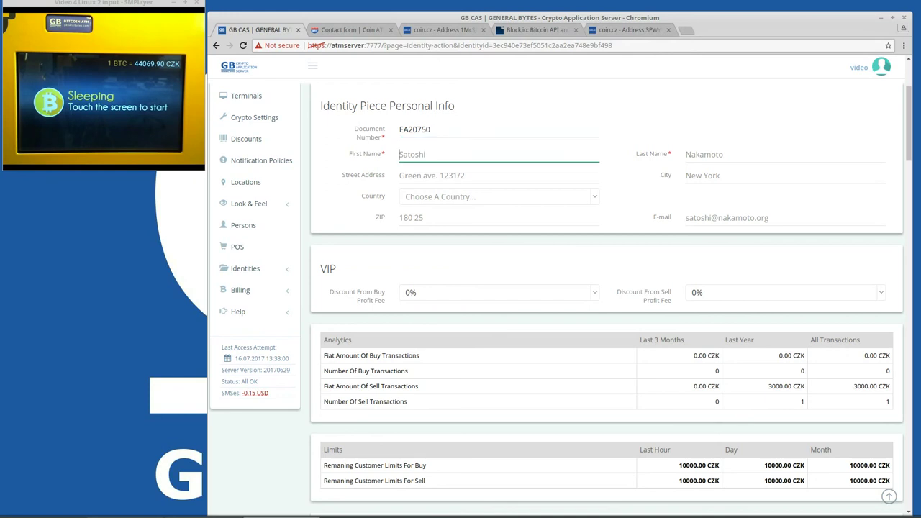
type("Karel")
key("Tab")
type("K")
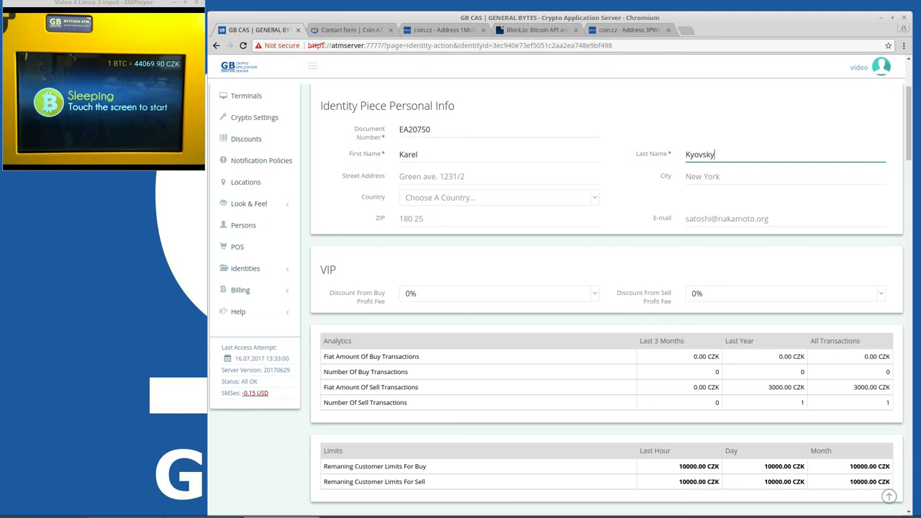
Step: Run a watchlist scan on the identity, which reports no match
scroll(604, 288, "up", 3)
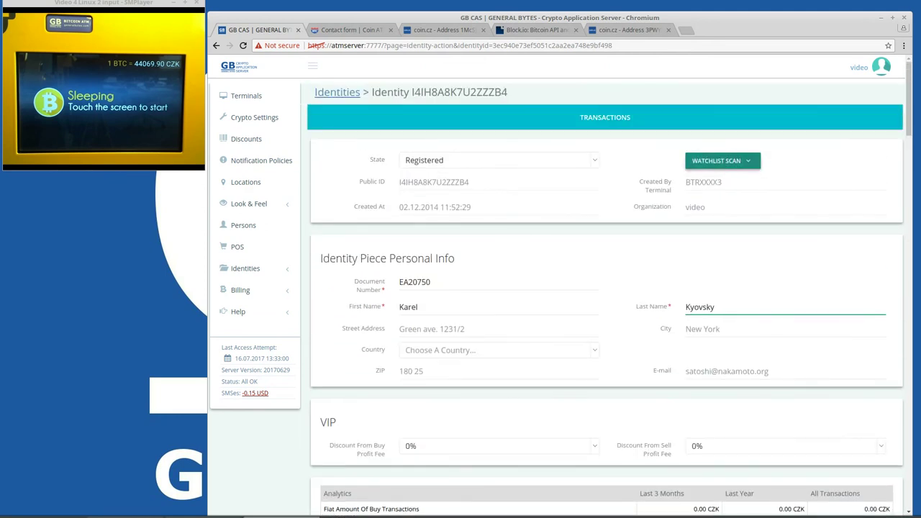
left_click(722, 160)
left_click(689, 177)
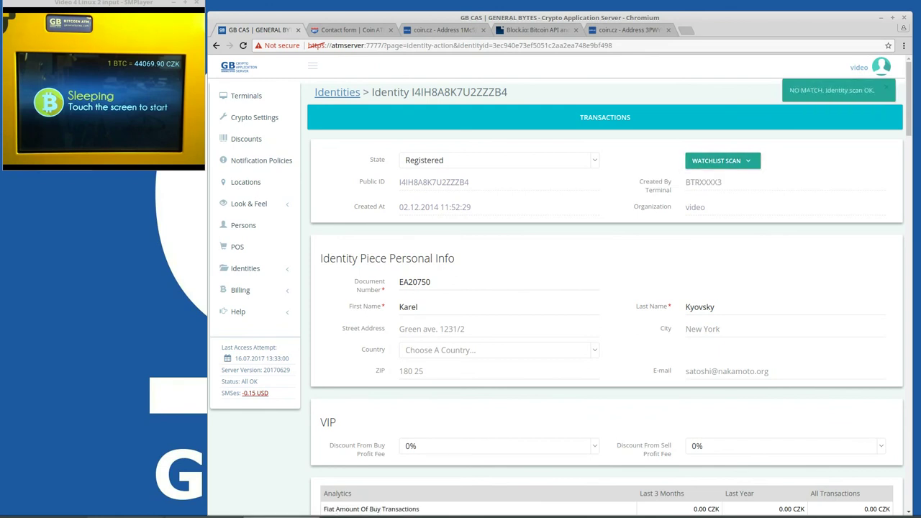
Step: Set the identity's VIP Discount From Buy Profit Fee to 50%
scroll(605, 288, "down", 3)
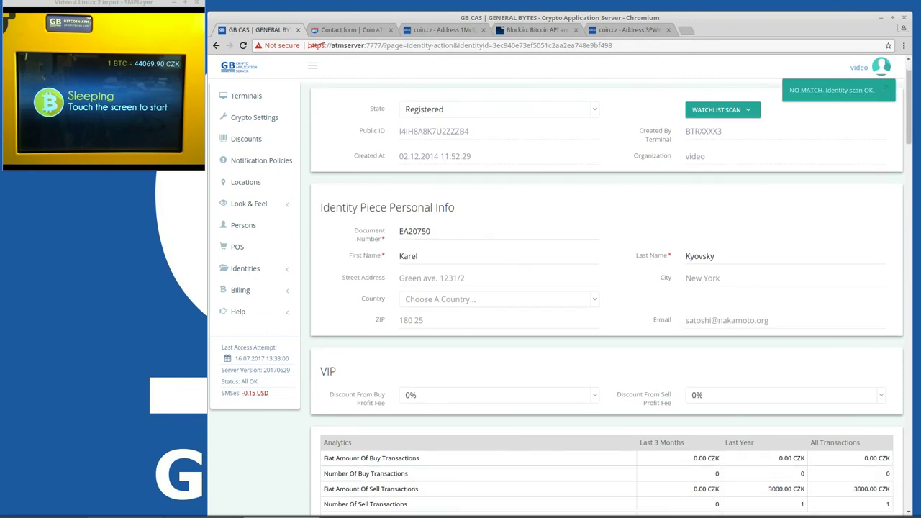
scroll(605, 287, "down", 3)
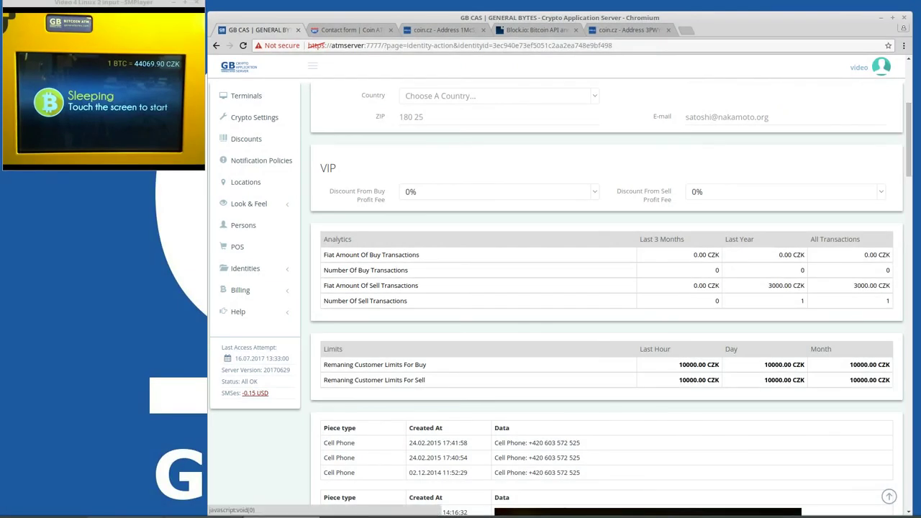
left_click(497, 192)
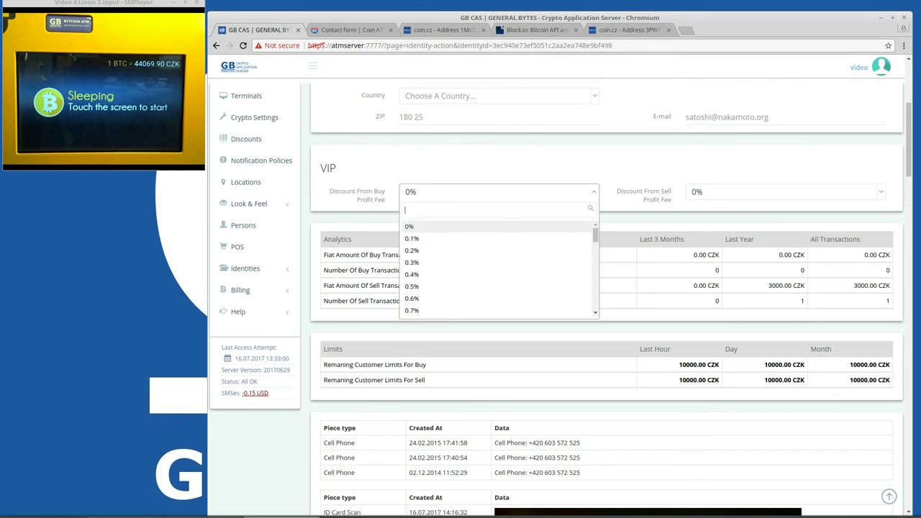
type("50")
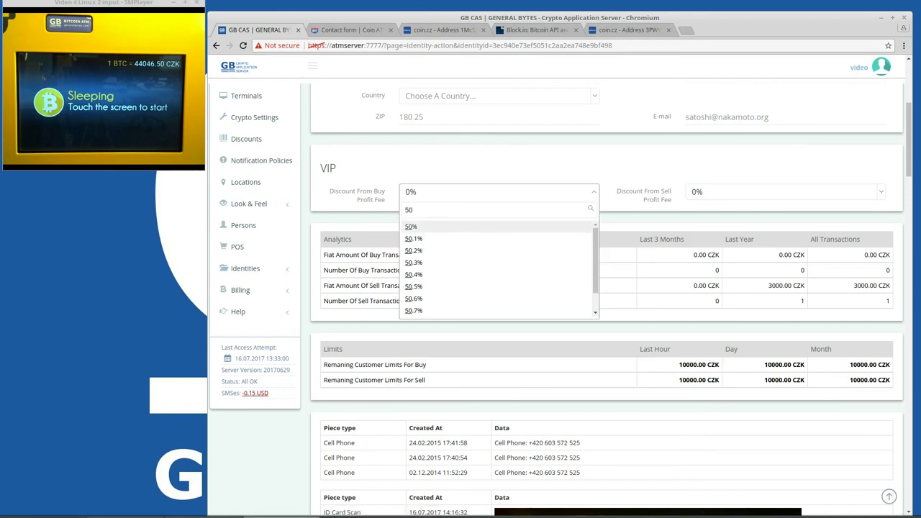
key("Return")
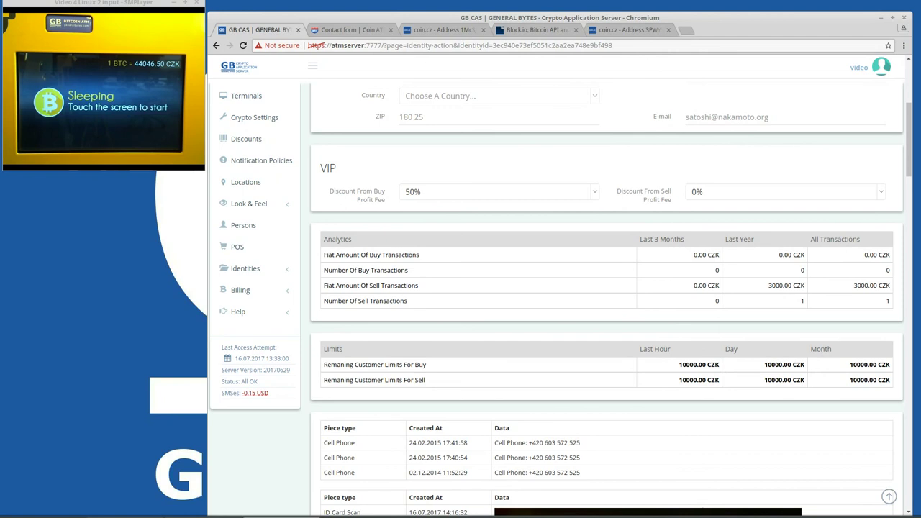
left_click(496, 192)
Step: Scroll down past the ID scans and selfies to the bottom of the identity
scroll(607, 302, "down", 5)
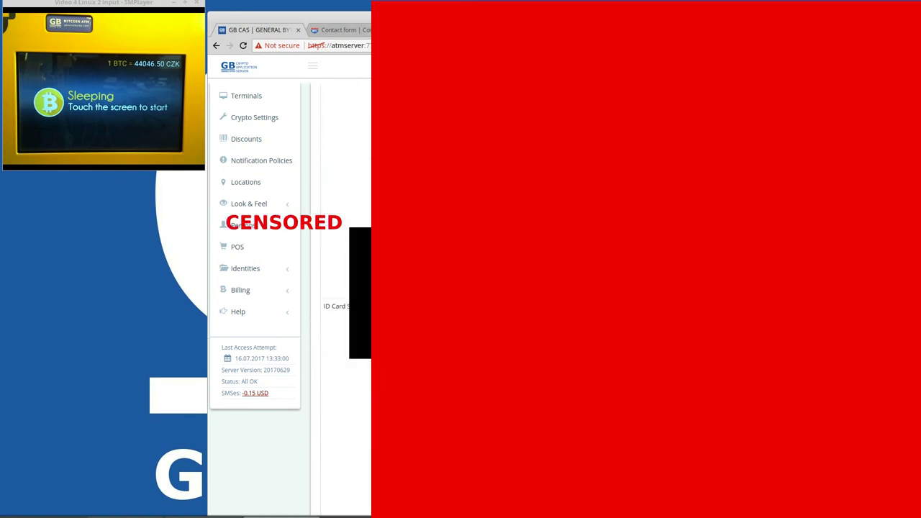
scroll(341, 288, "down", 3)
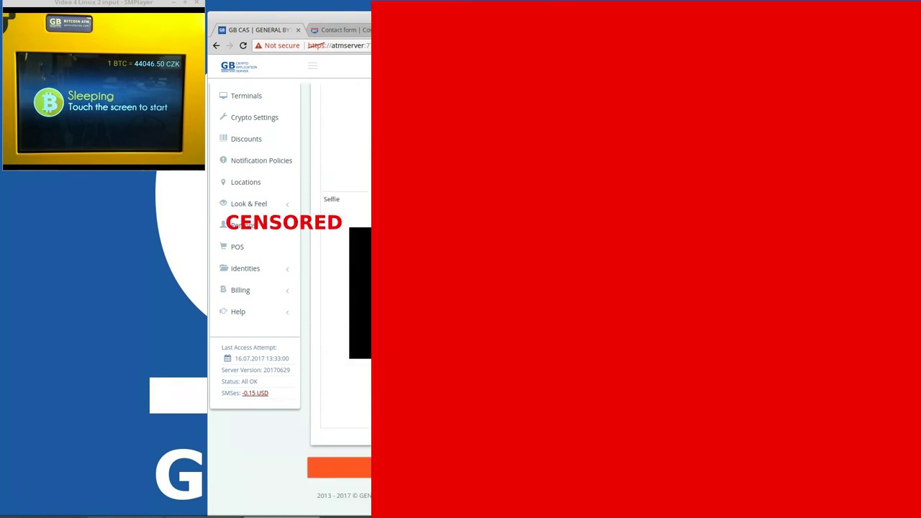
scroll(341, 287, "up", 3)
scroll(340, 288, "down", 3)
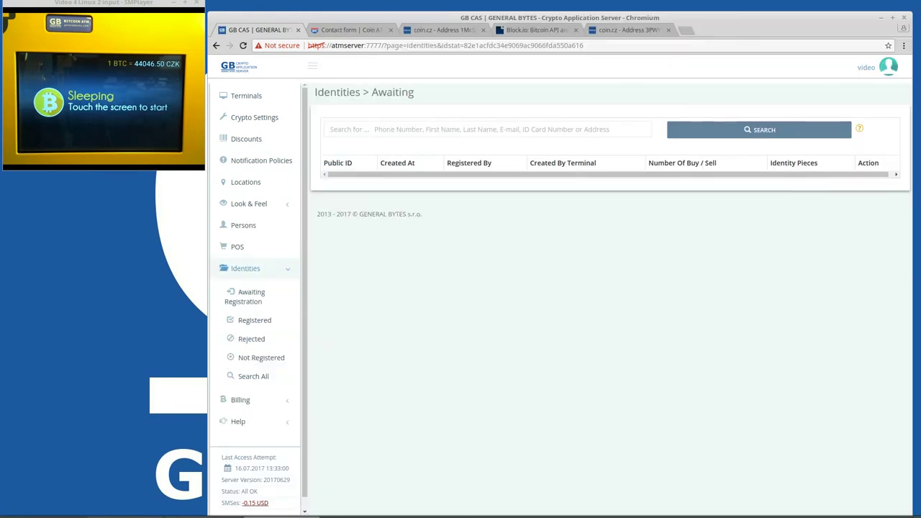
Step: Show the Registered identities list containing the customer created by terminal BTRXXXX3
left_click(253, 320)
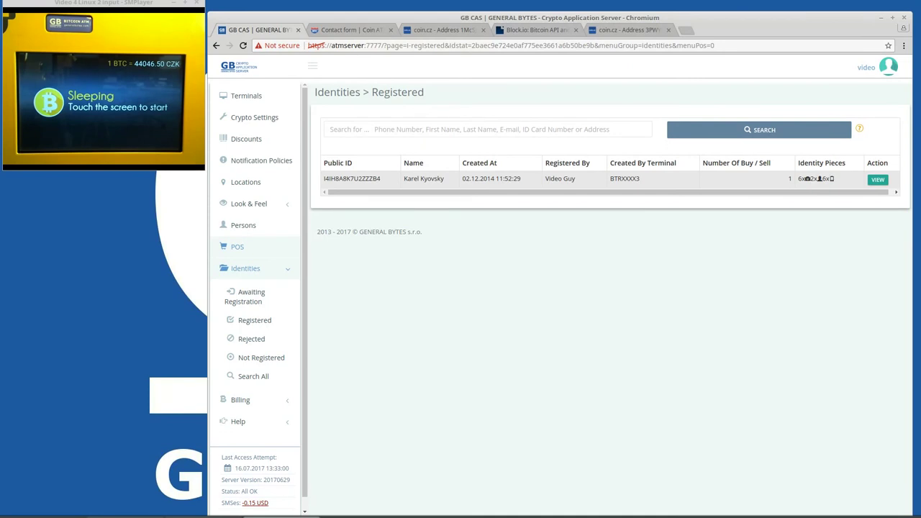
left_click(248, 204)
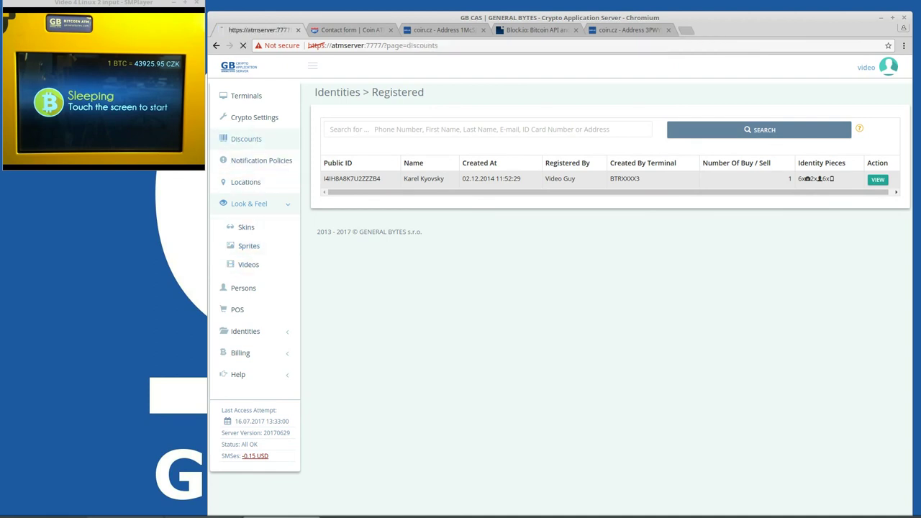
Step: Add a new discount with code HCPP2017 and a maximum of 100 usages
left_click(246, 139)
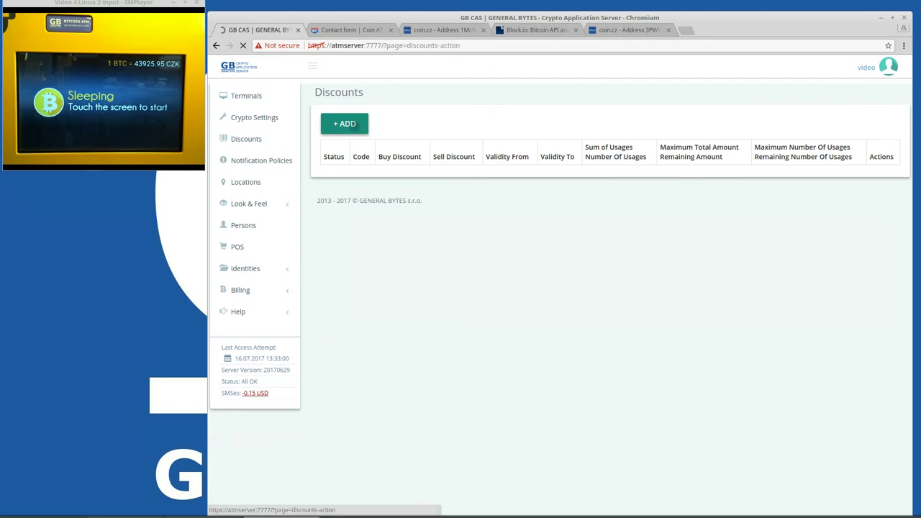
left_click(431, 126)
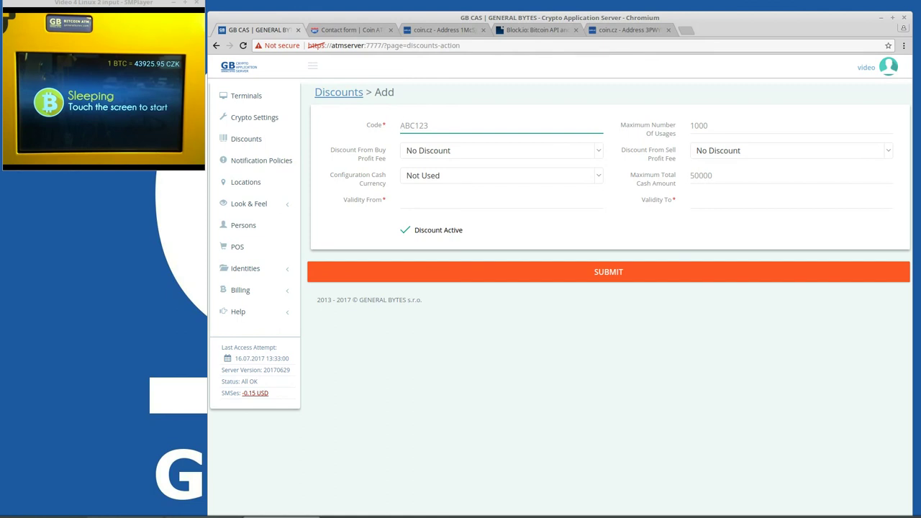
type("HCPP2017")
left_click(692, 125)
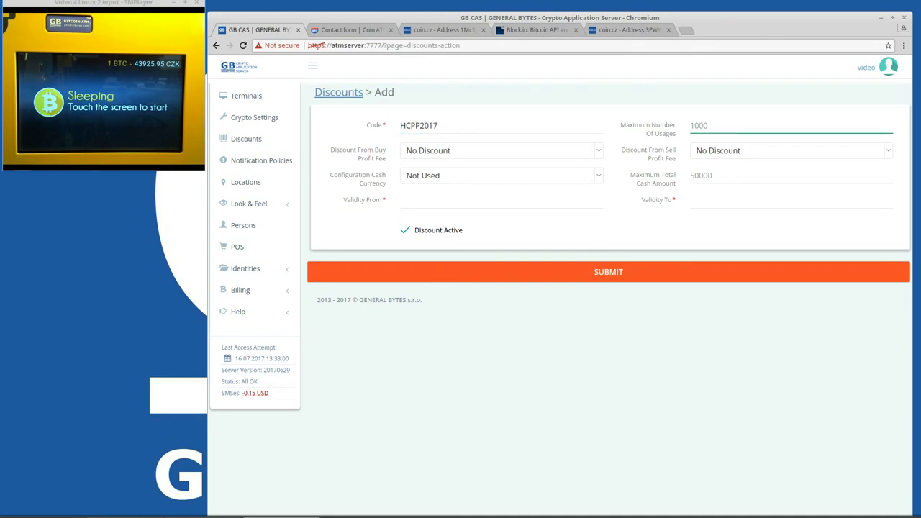
type("100")
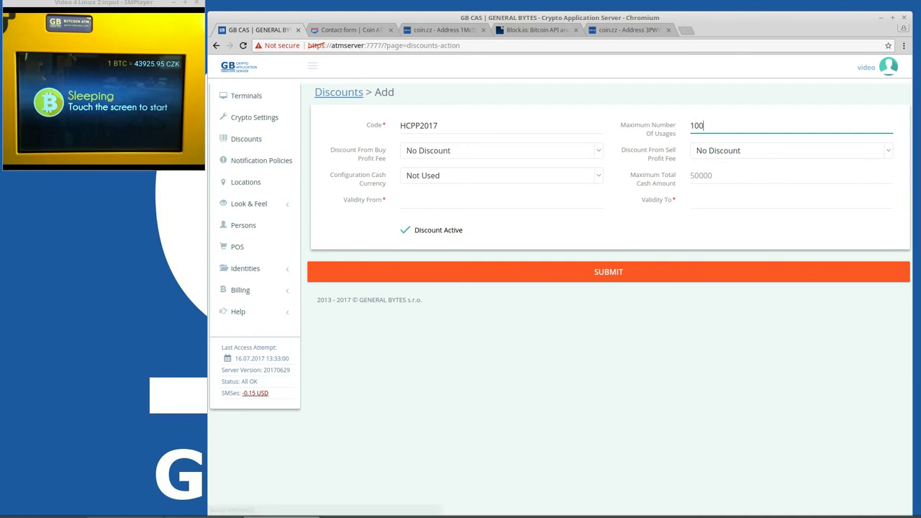
Step: Set both the buy and sell profit fee discounts to 50%
key("Tab")
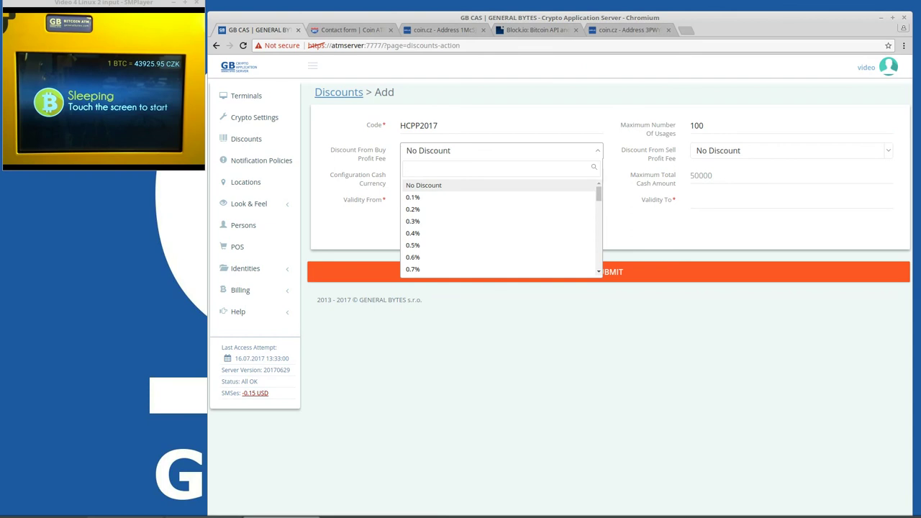
type("4")
key("BackSpace")
type("50")
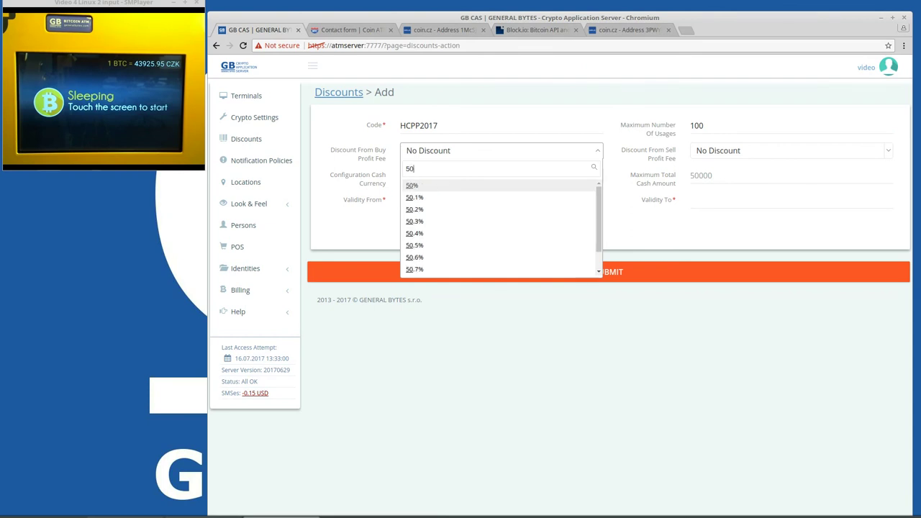
key("Return")
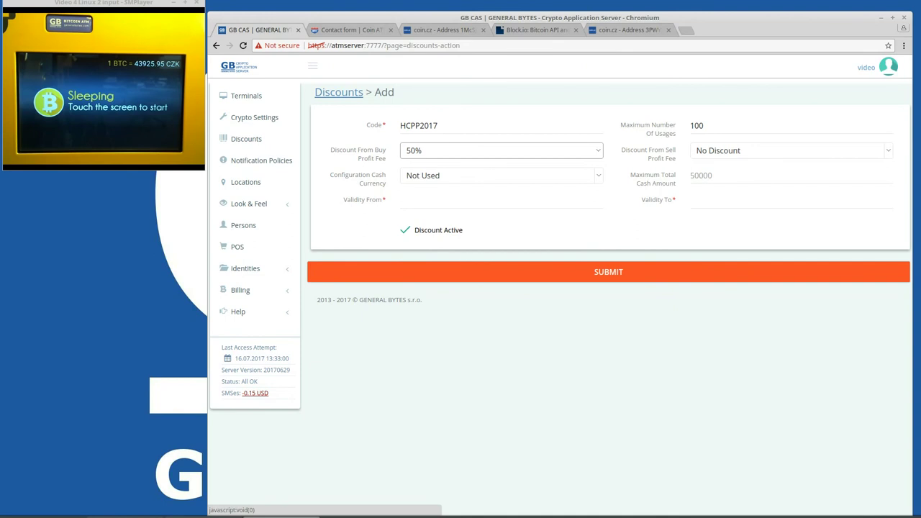
left_click(790, 151)
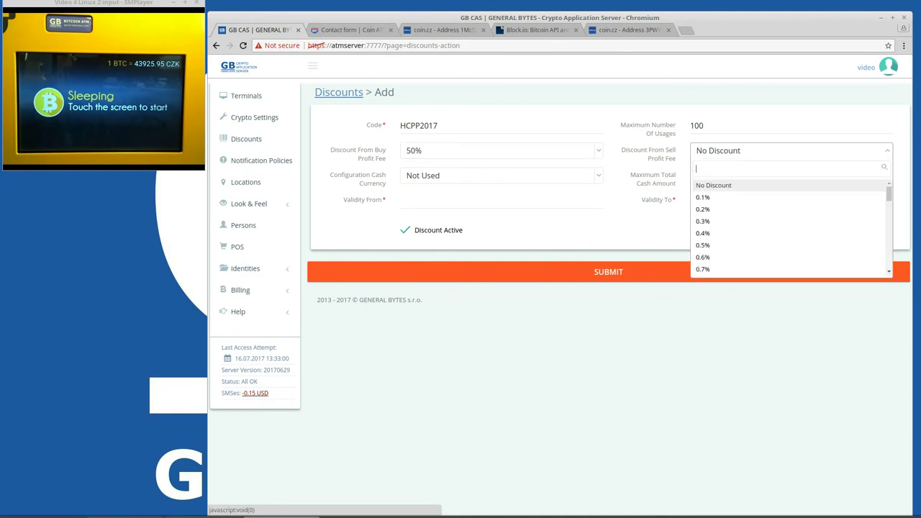
type("50%")
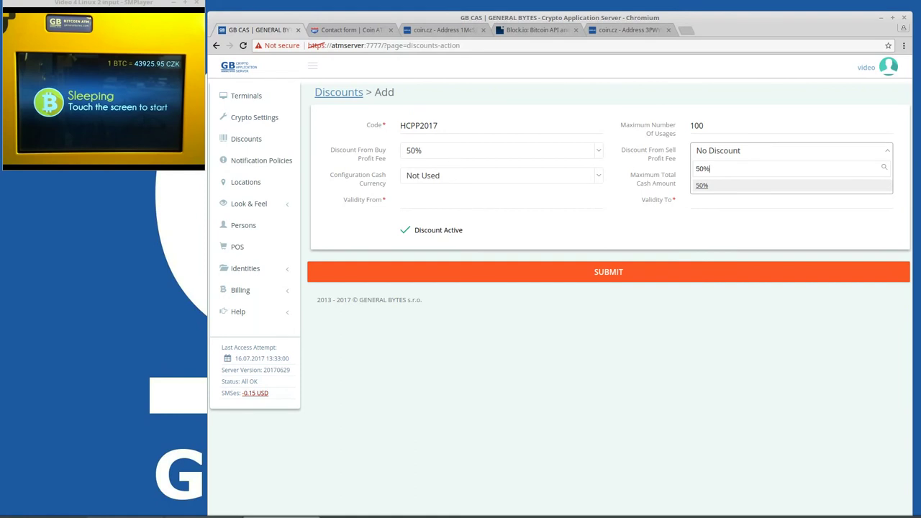
key("Return")
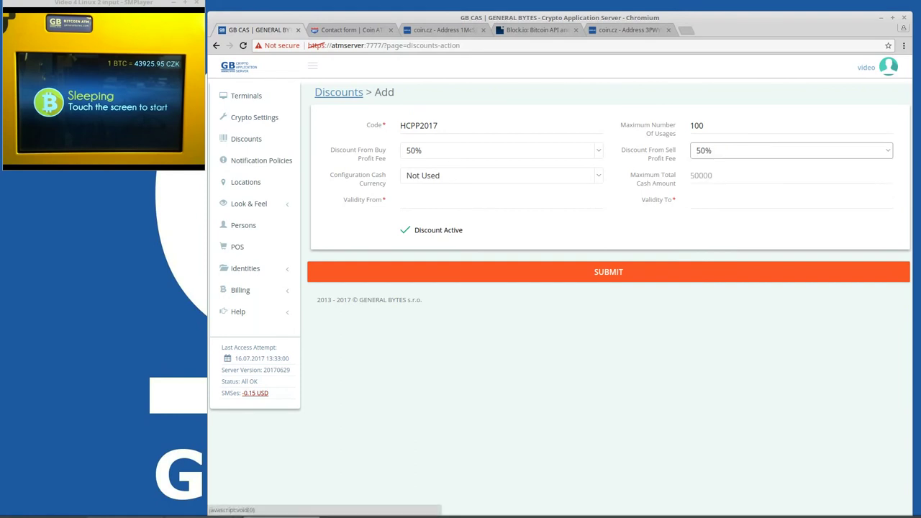
Step: Set the discount's cash currency to CZK
left_click(501, 176)
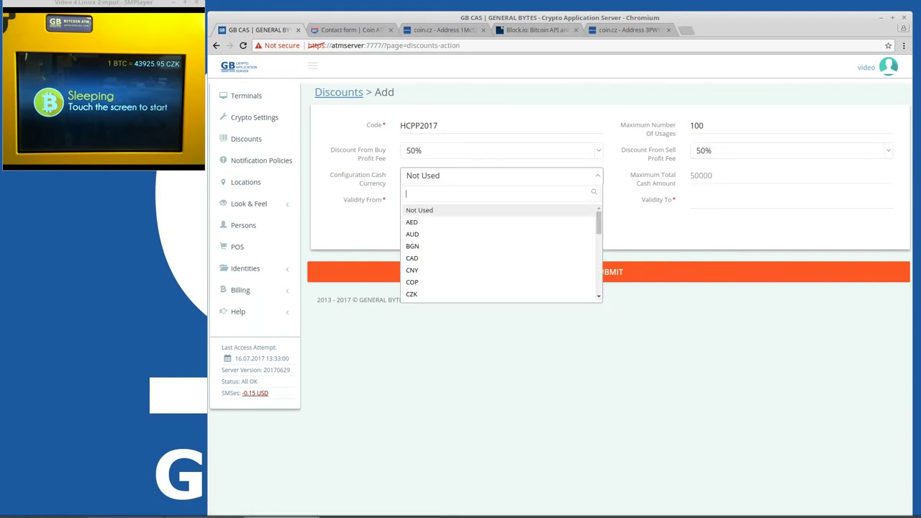
type("CZK")
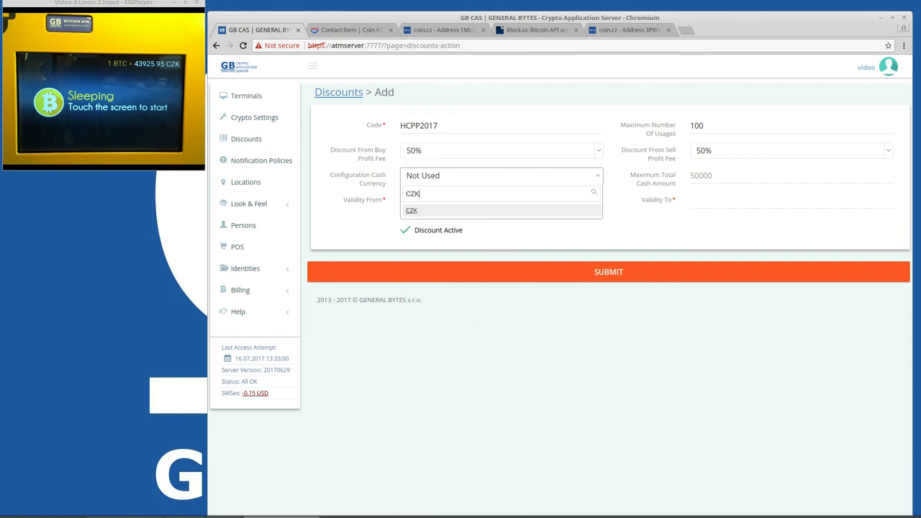
key("Return")
left_click(719, 176)
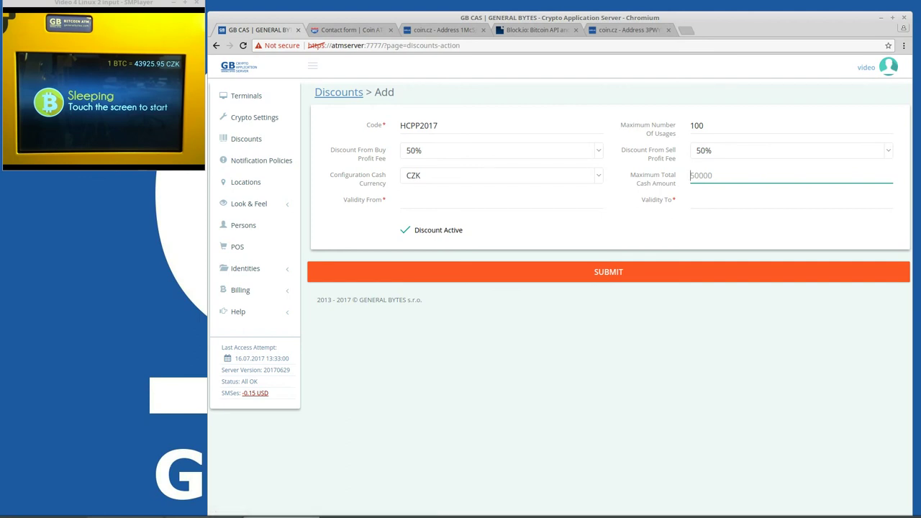
Step: Enter 1000000 as the discount's maximum total cash amount
type("1000000")
left_click(704, 176)
left_click(721, 176)
left_click_drag(706, 175, 721, 176)
Step: Set the validity start date to 06.10.2017 and submit the discount form
left_click(501, 199)
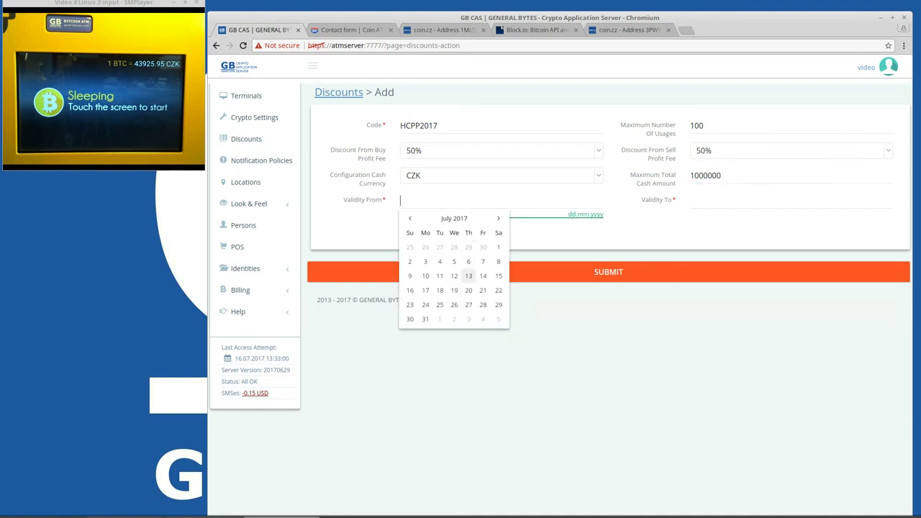
left_click(498, 218)
left_click(498, 218)
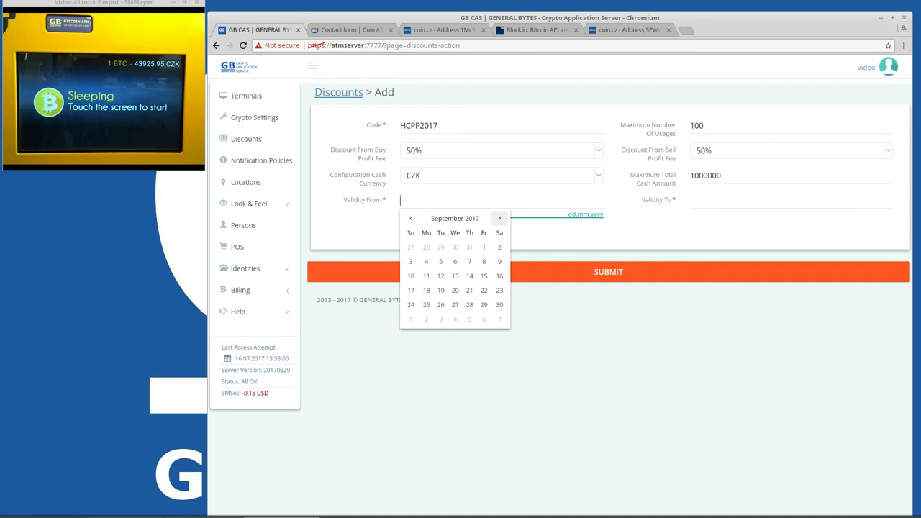
left_click(498, 218)
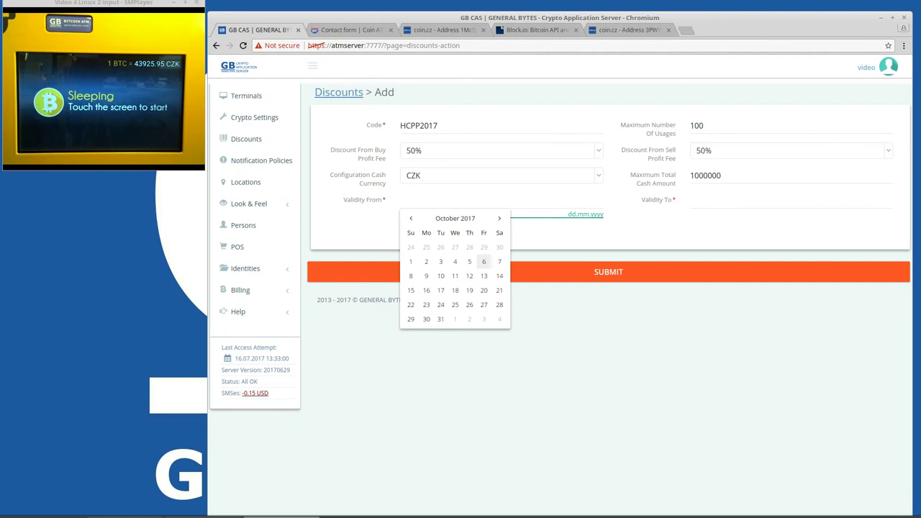
left_click(484, 261)
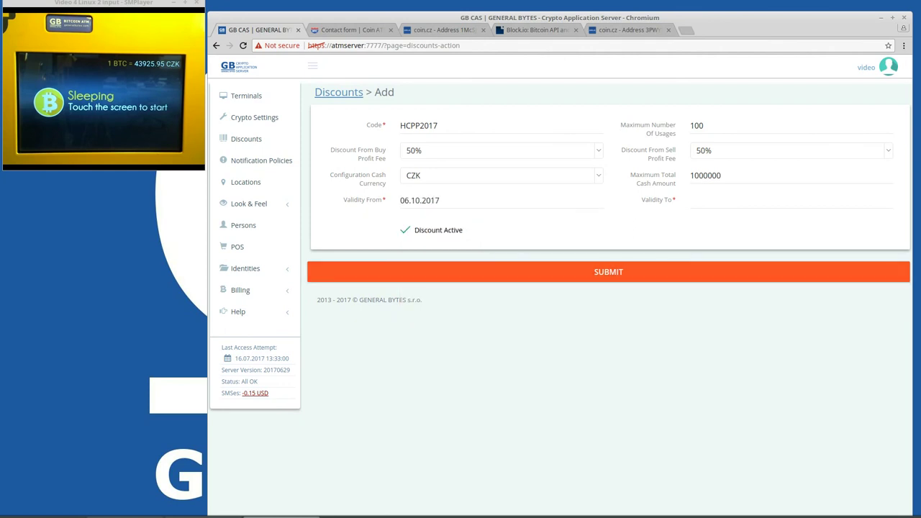
left_click(438, 125)
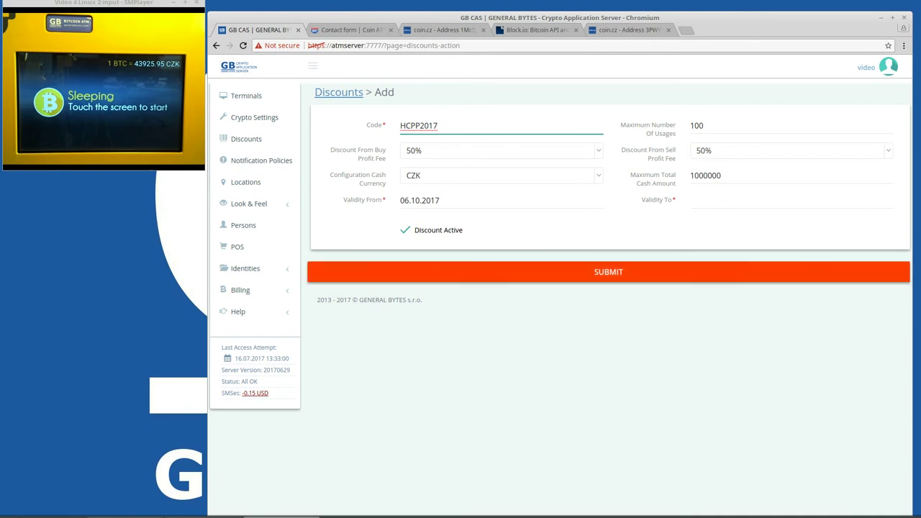
key("Return")
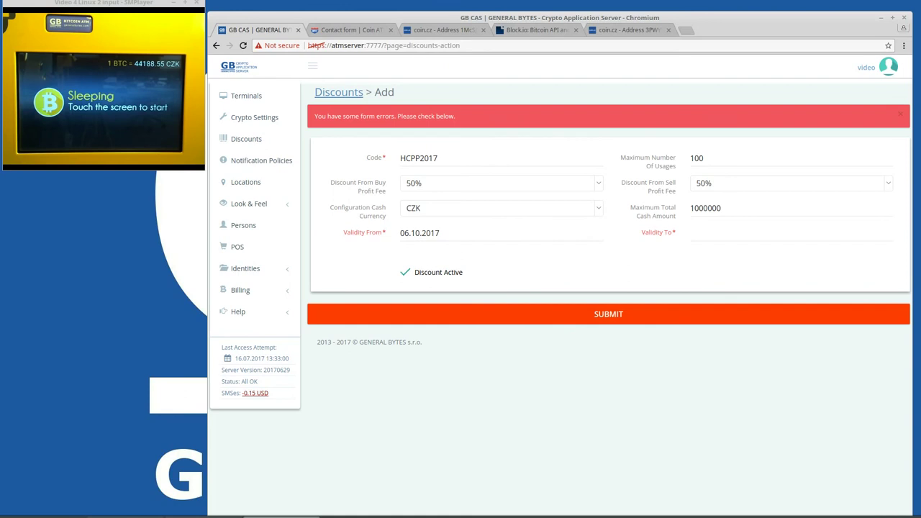
Step: Set the validity end date to 09.10.2017 and submit the HCPP2017 discount
left_click(719, 232)
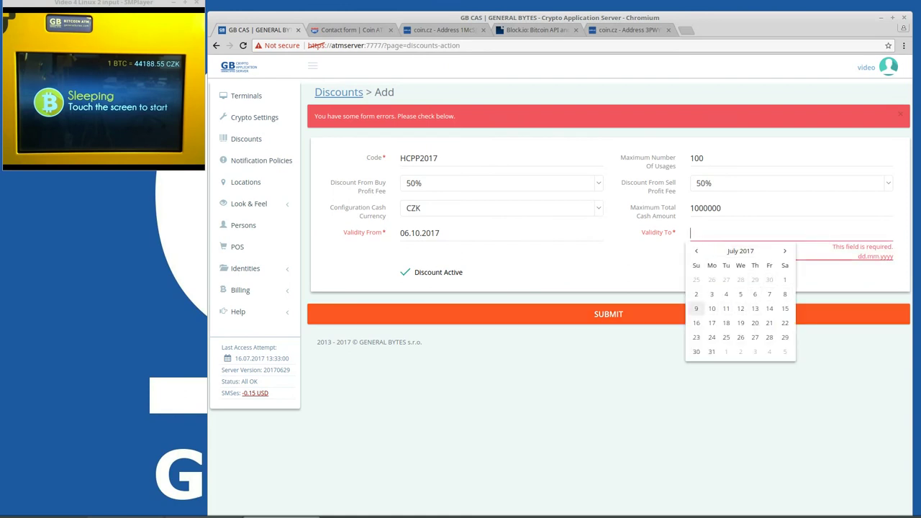
left_click(784, 294)
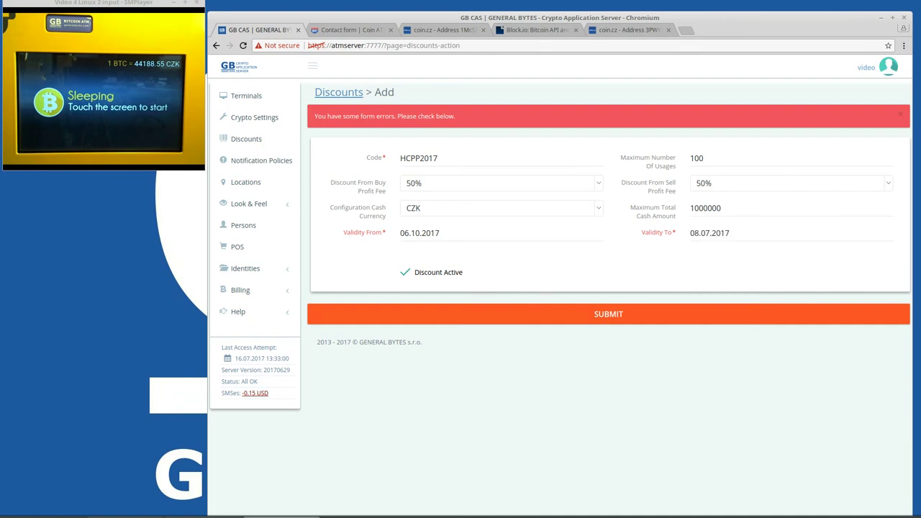
left_click(729, 232)
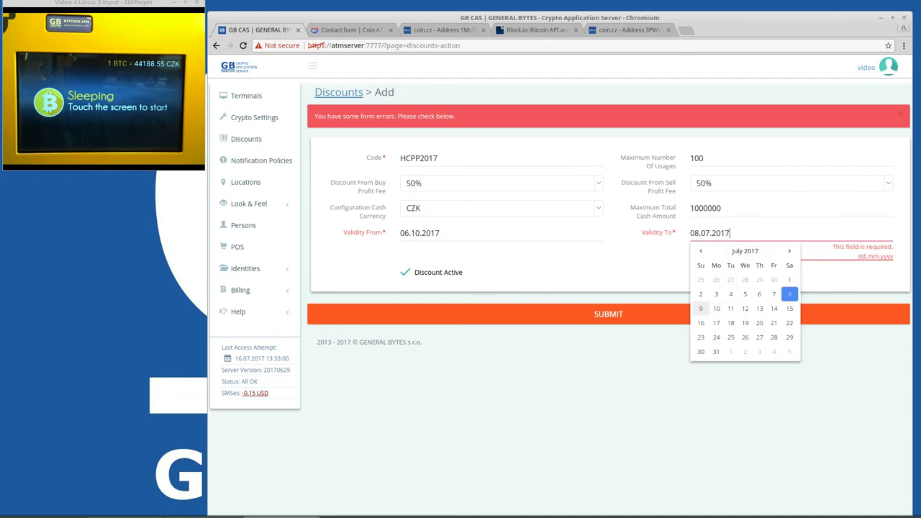
left_click(700, 308)
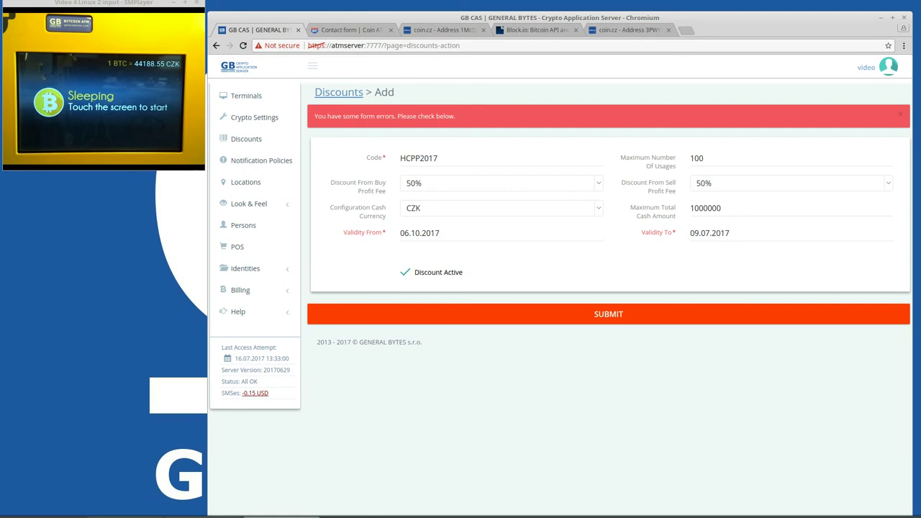
left_click(706, 233)
left_click(789, 251)
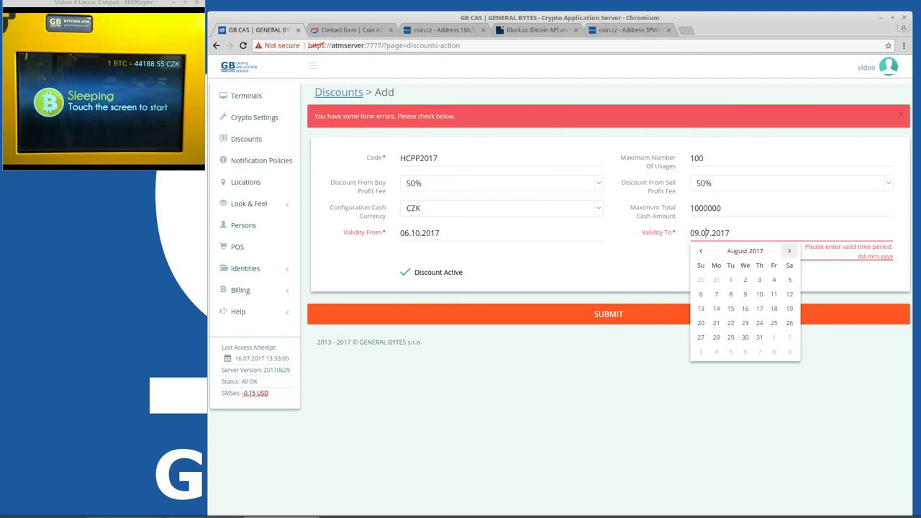
left_click(789, 251)
left_click(789, 251)
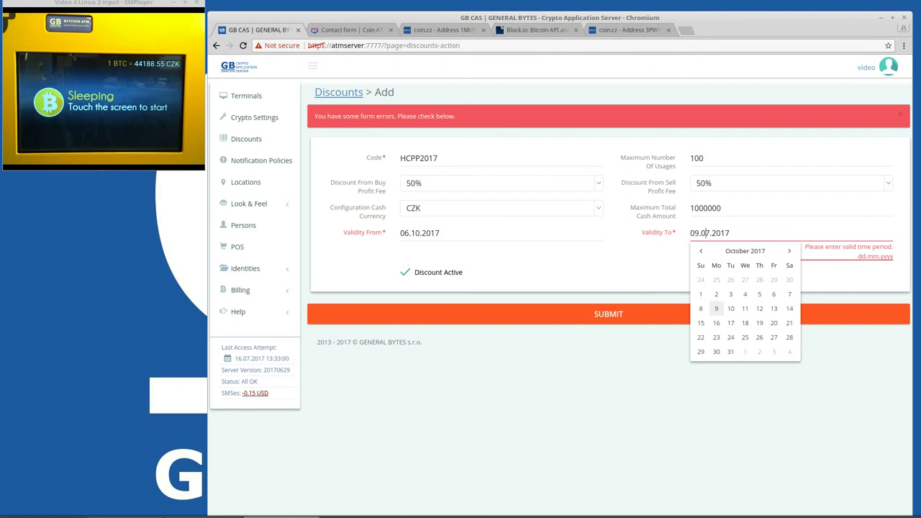
left_click(716, 308)
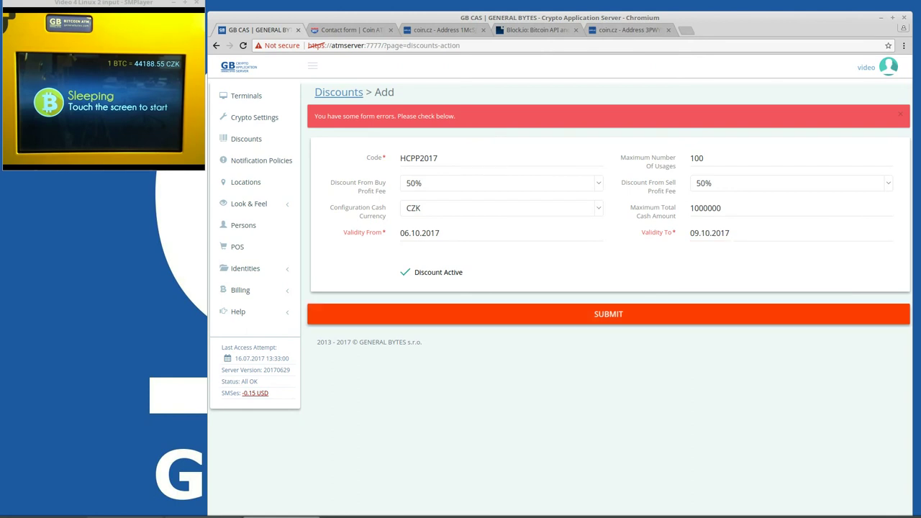
left_click(716, 313)
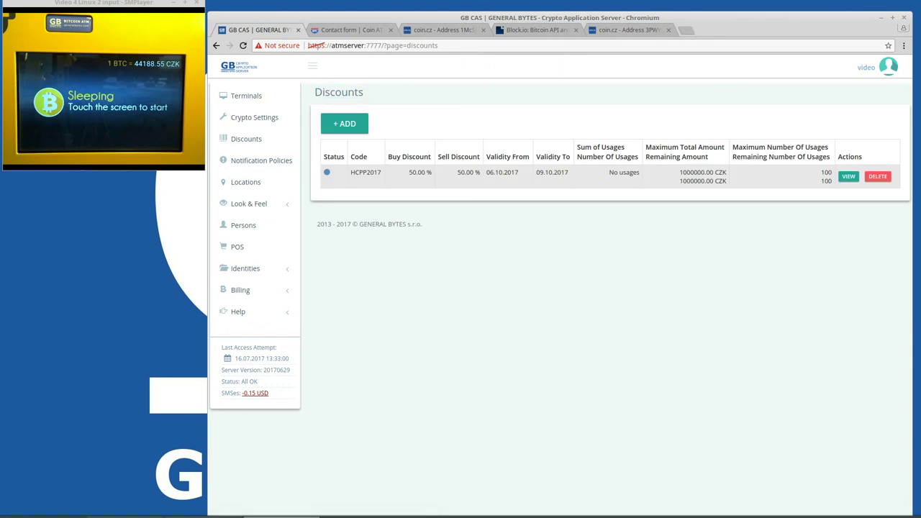
Step: Edit HCPP2017 to start on 04.07.2017 and save the change
mouse_move(326, 172)
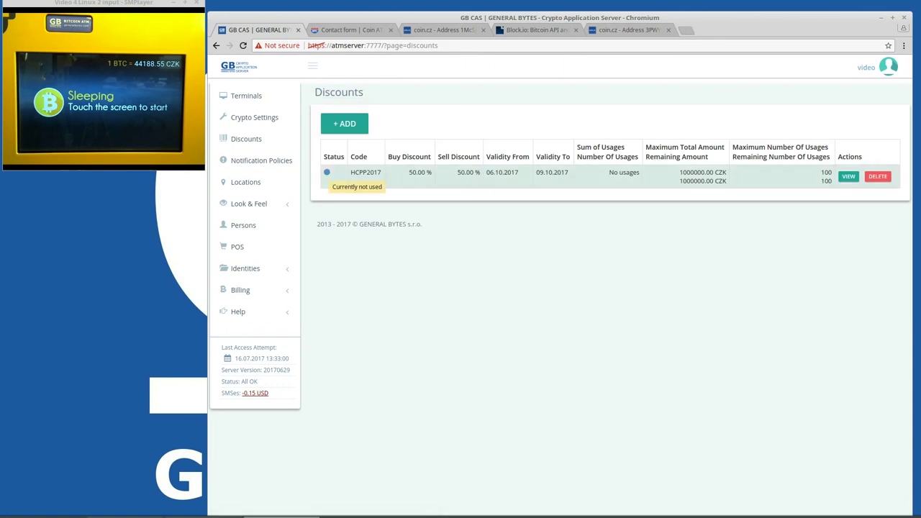
left_click_drag(350, 172, 382, 172)
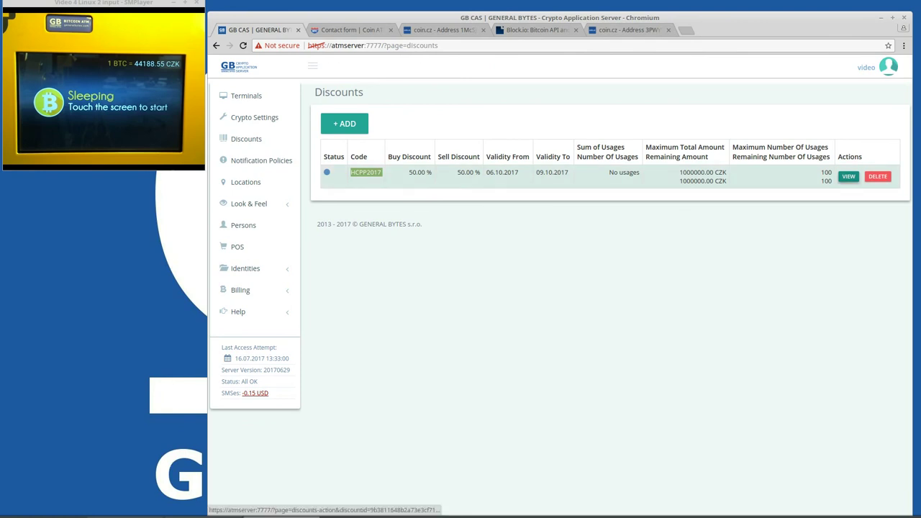
left_click(848, 176)
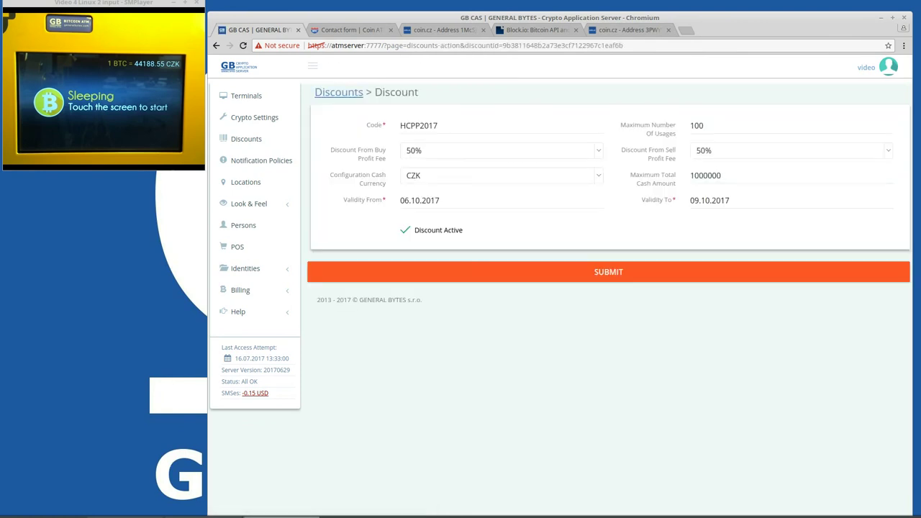
left_click(425, 200)
left_click(410, 218)
left_click(410, 218)
left_click(410, 218)
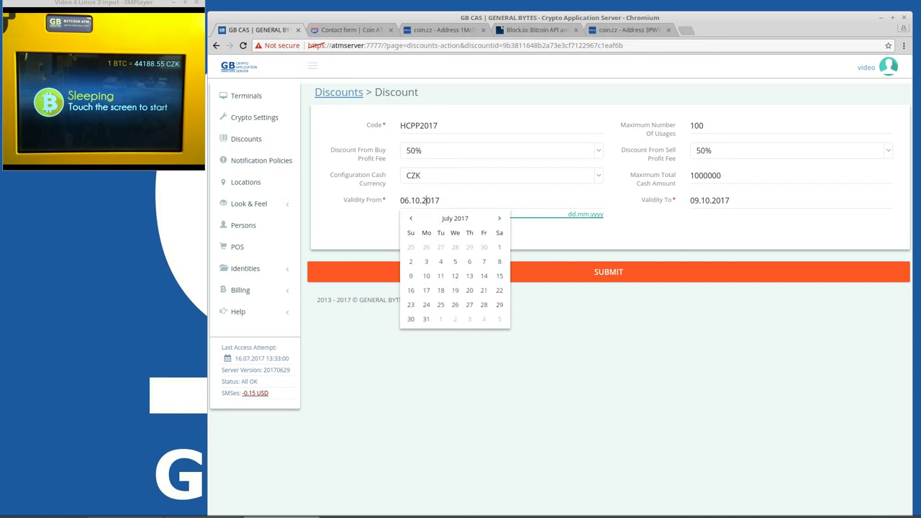
left_click(440, 261)
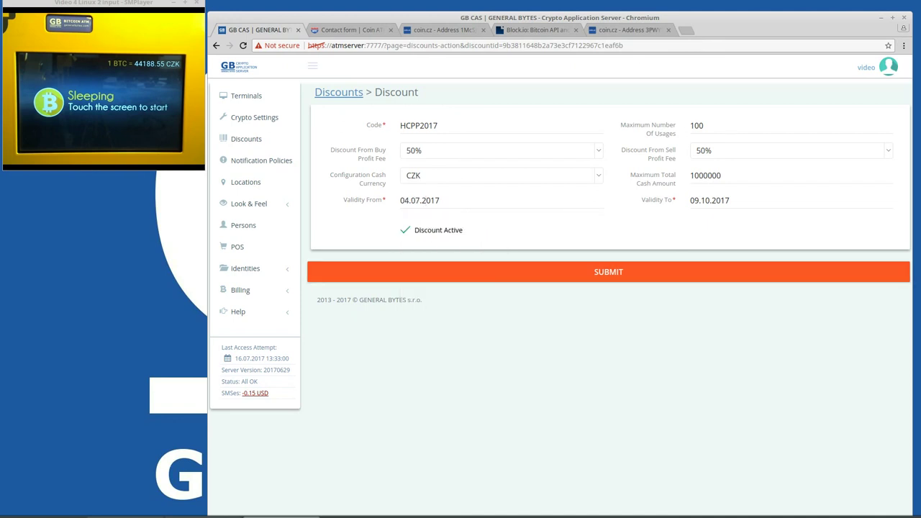
left_click(608, 271)
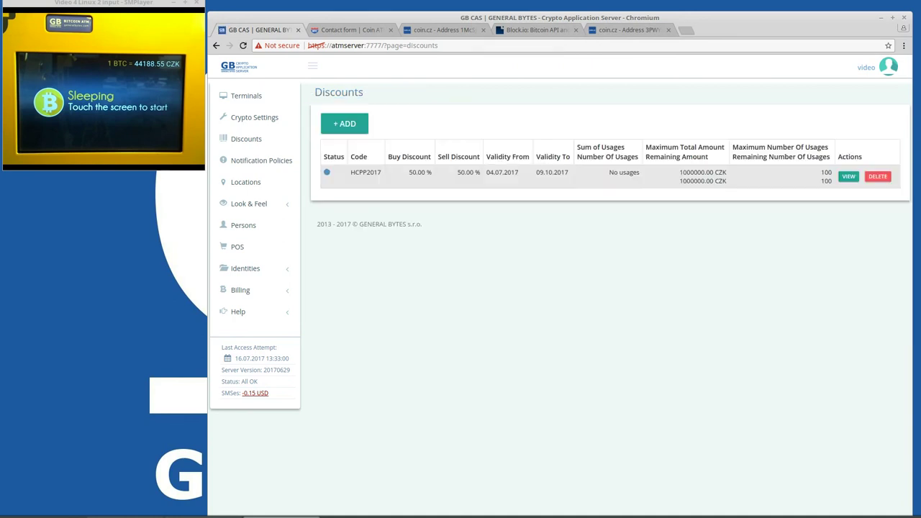
double_click(552, 172)
Step: Review terminal BT100305's settings, then open the Video BTC crypto setting for editing
left_click(246, 96)
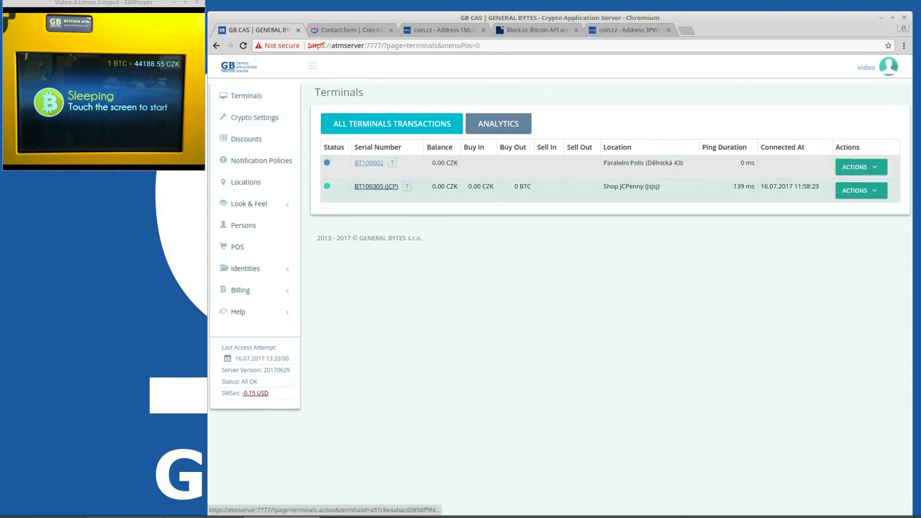
left_click(374, 186)
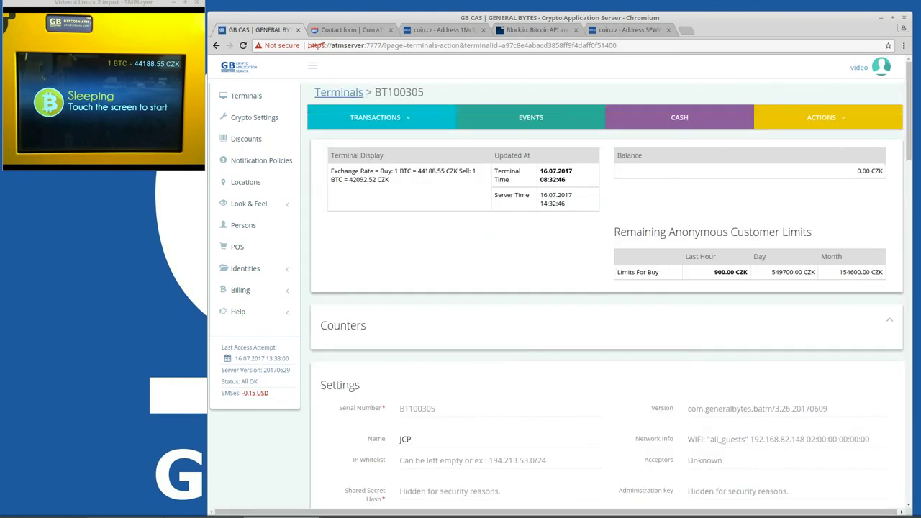
scroll(606, 288, "down", 4)
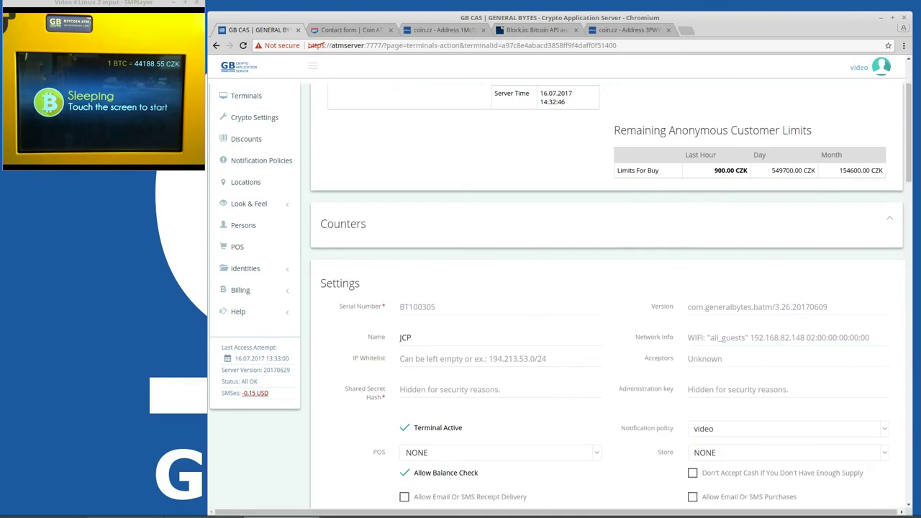
scroll(605, 288, "up", 3)
left_click(253, 117)
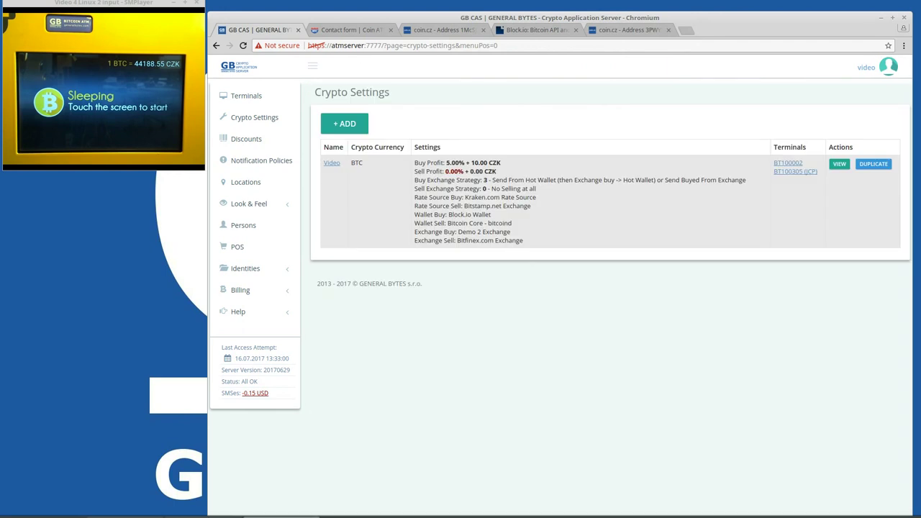
left_click(839, 164)
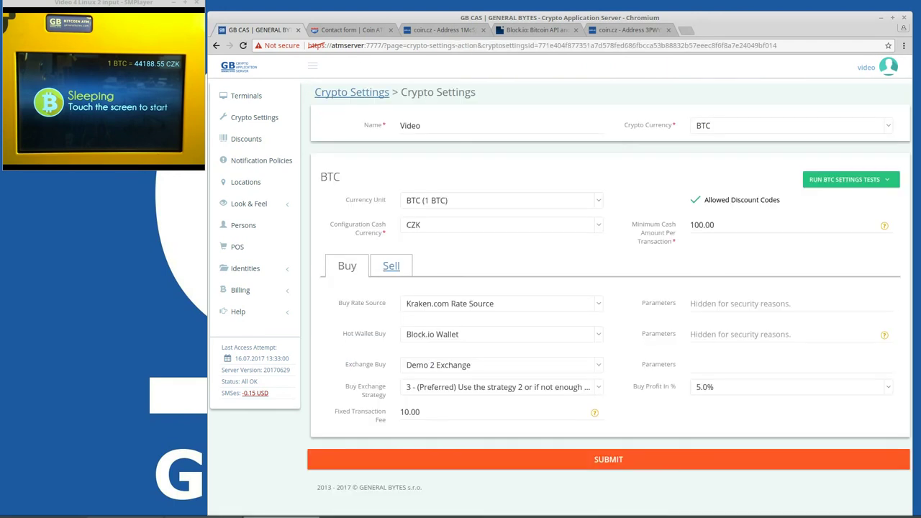